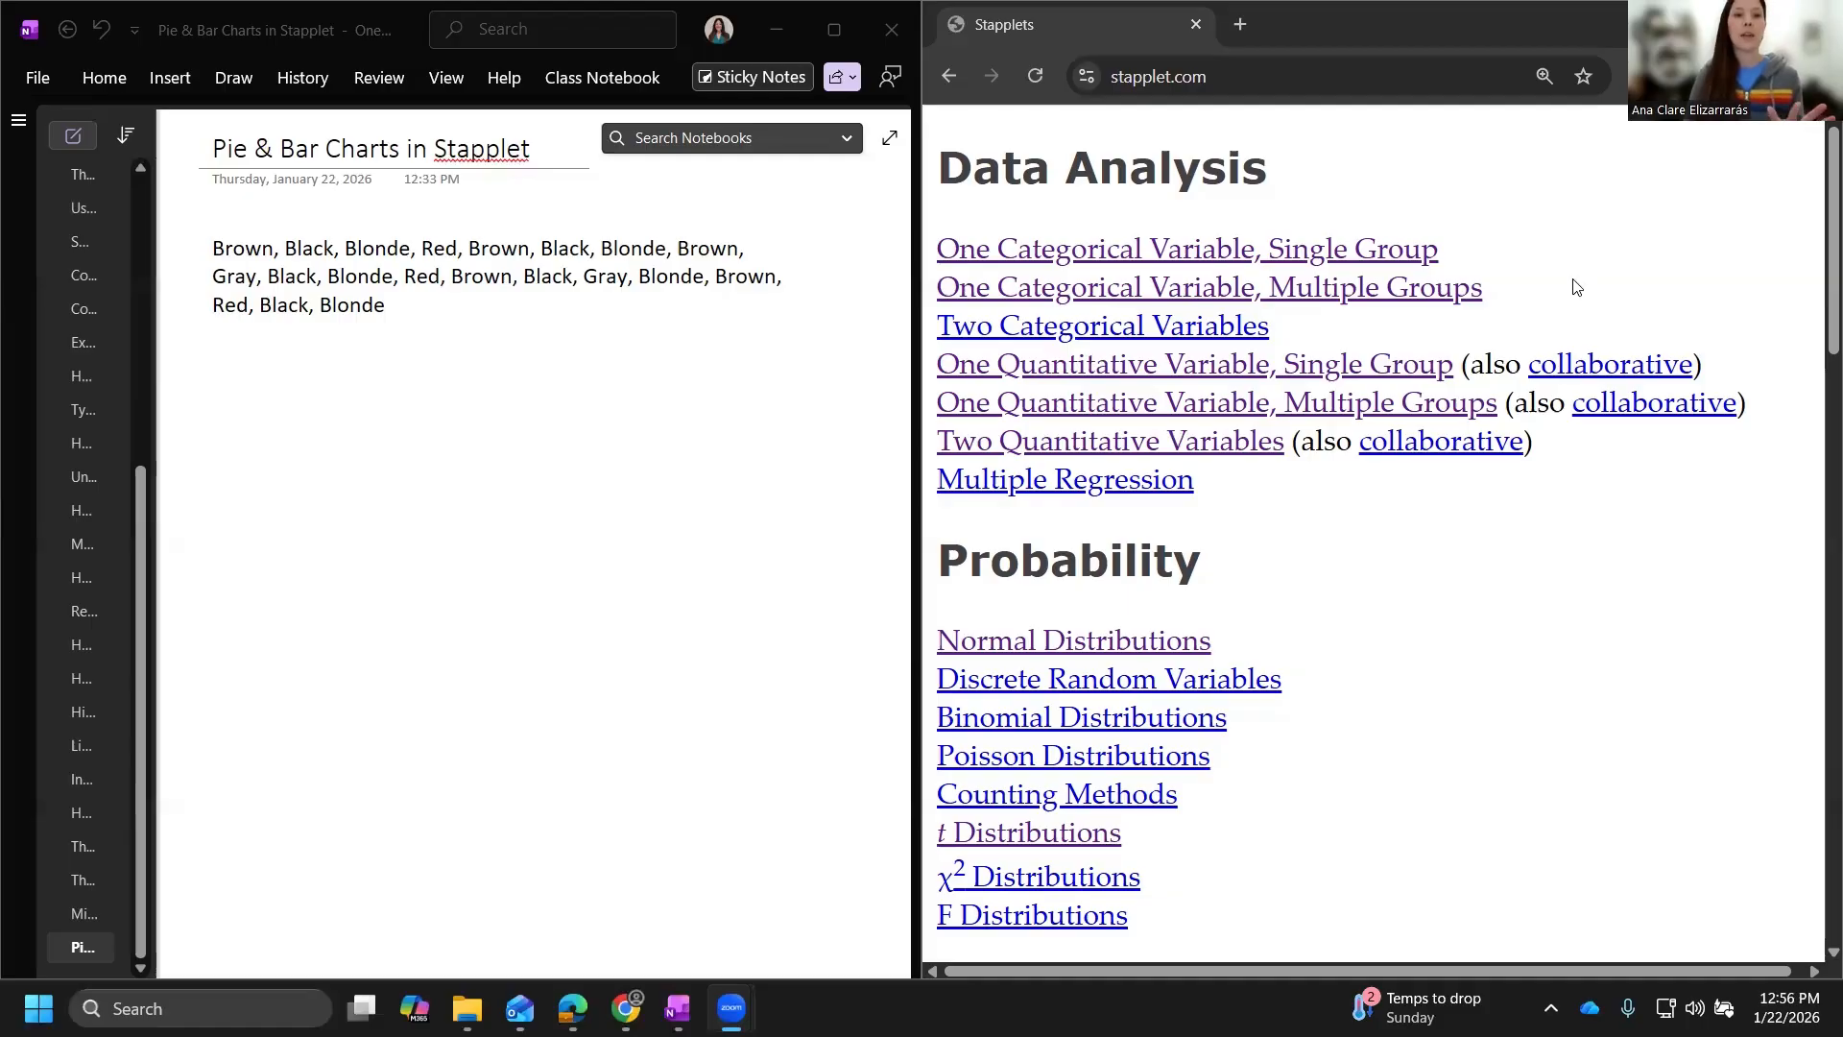
# Below the hair color data, list the categories Brown, Black, Blonde, Red and Grey on separate lines.
pyautogui.click(438, 315)
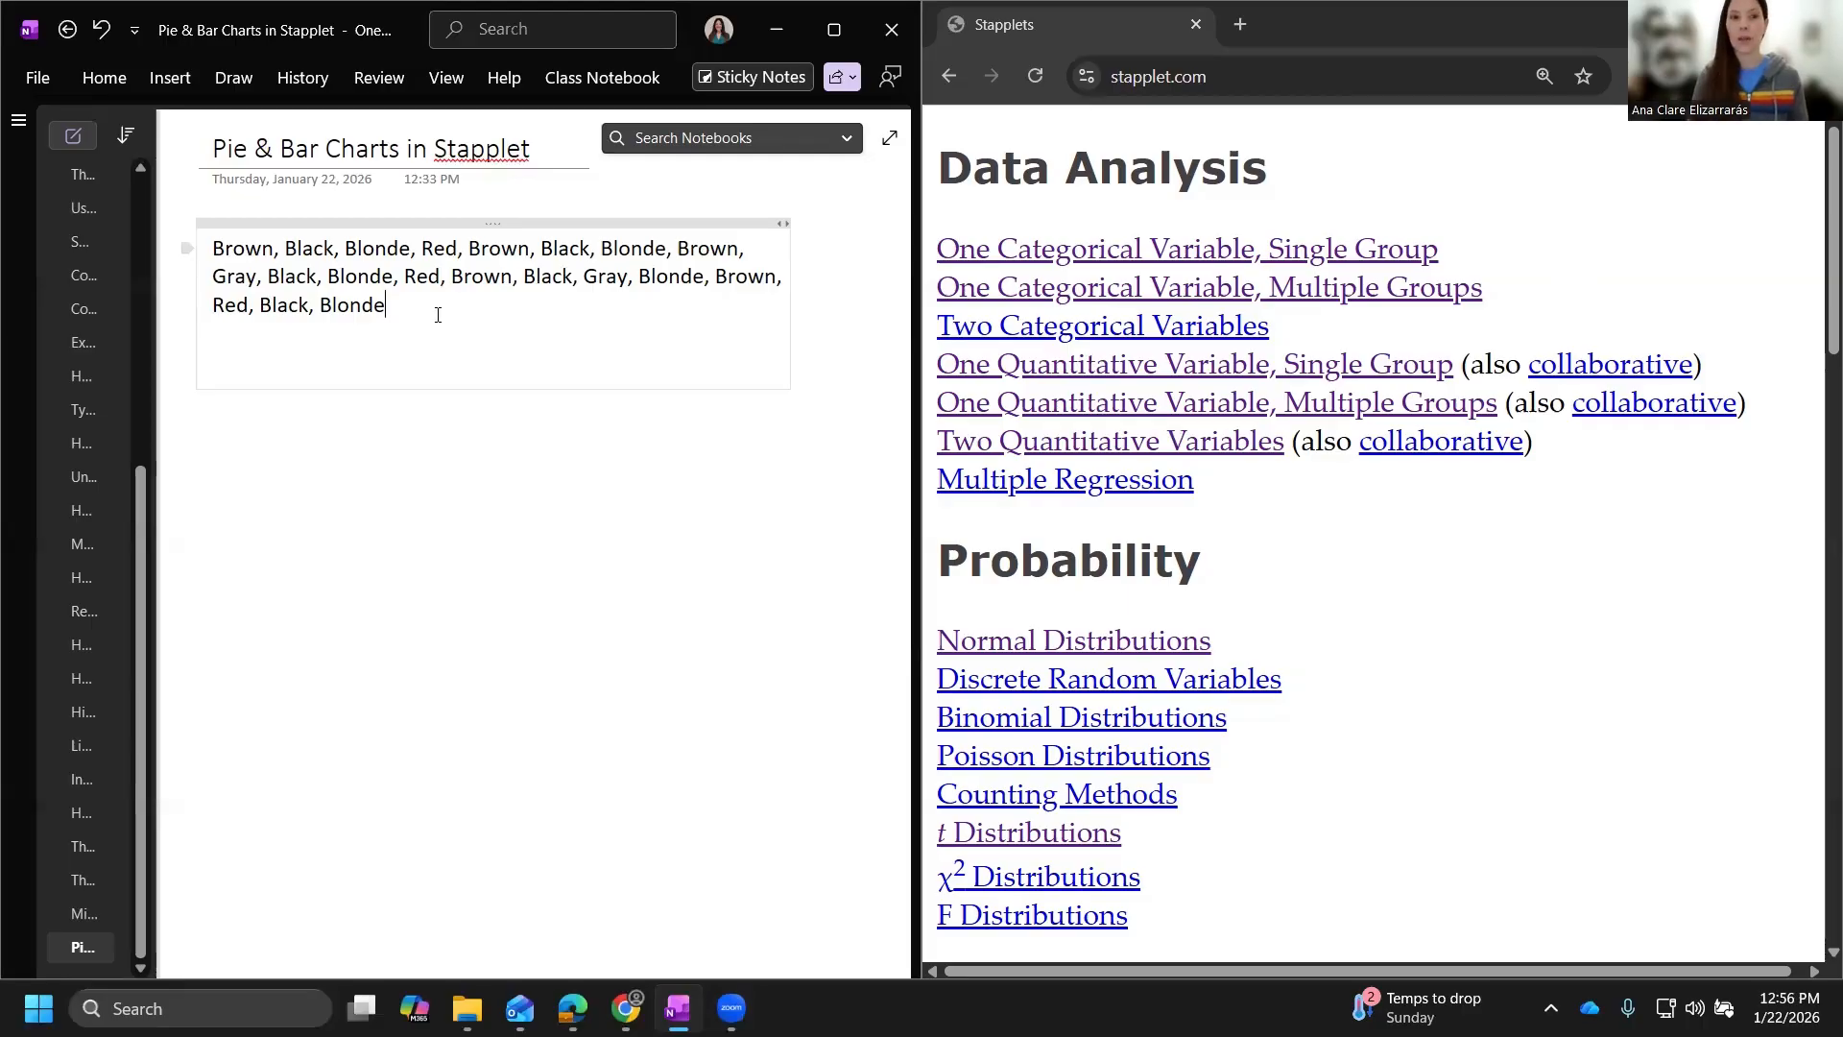
pyautogui.press('Return')
pyautogui.press('Return')
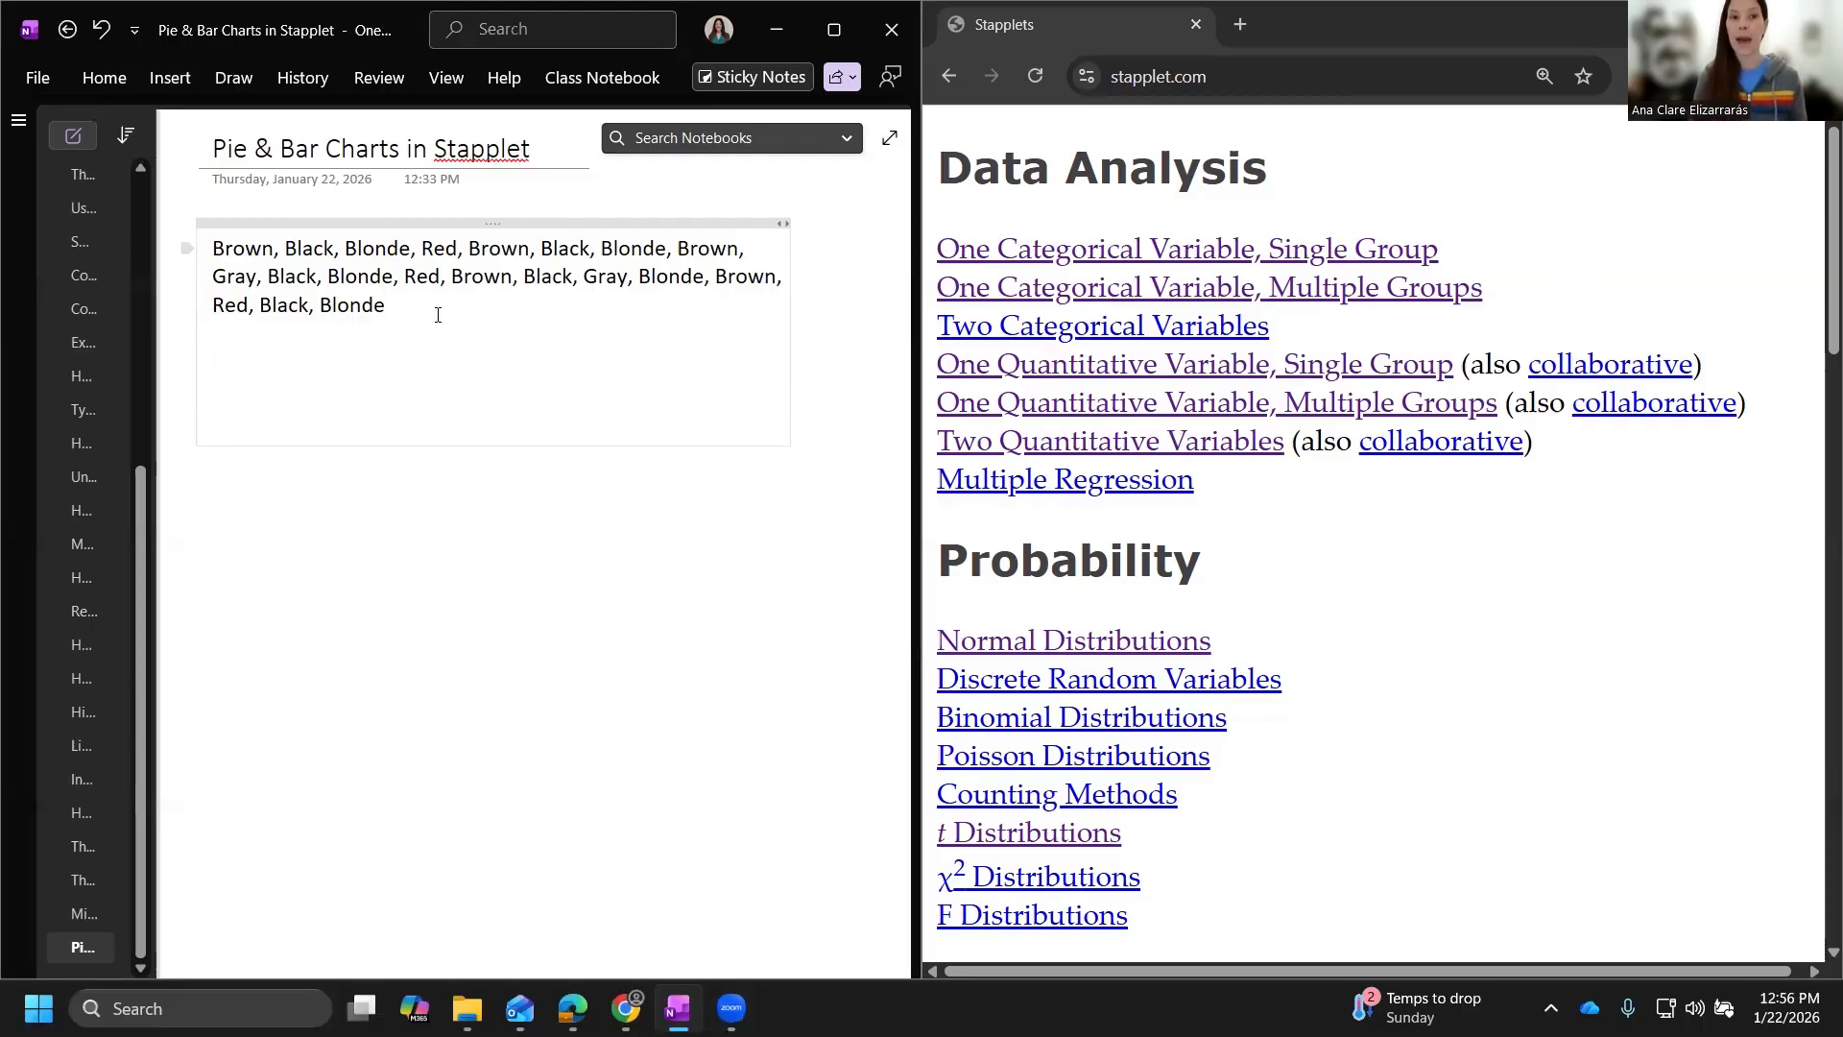
pyautogui.write('Brown')
pyautogui.press('Return')
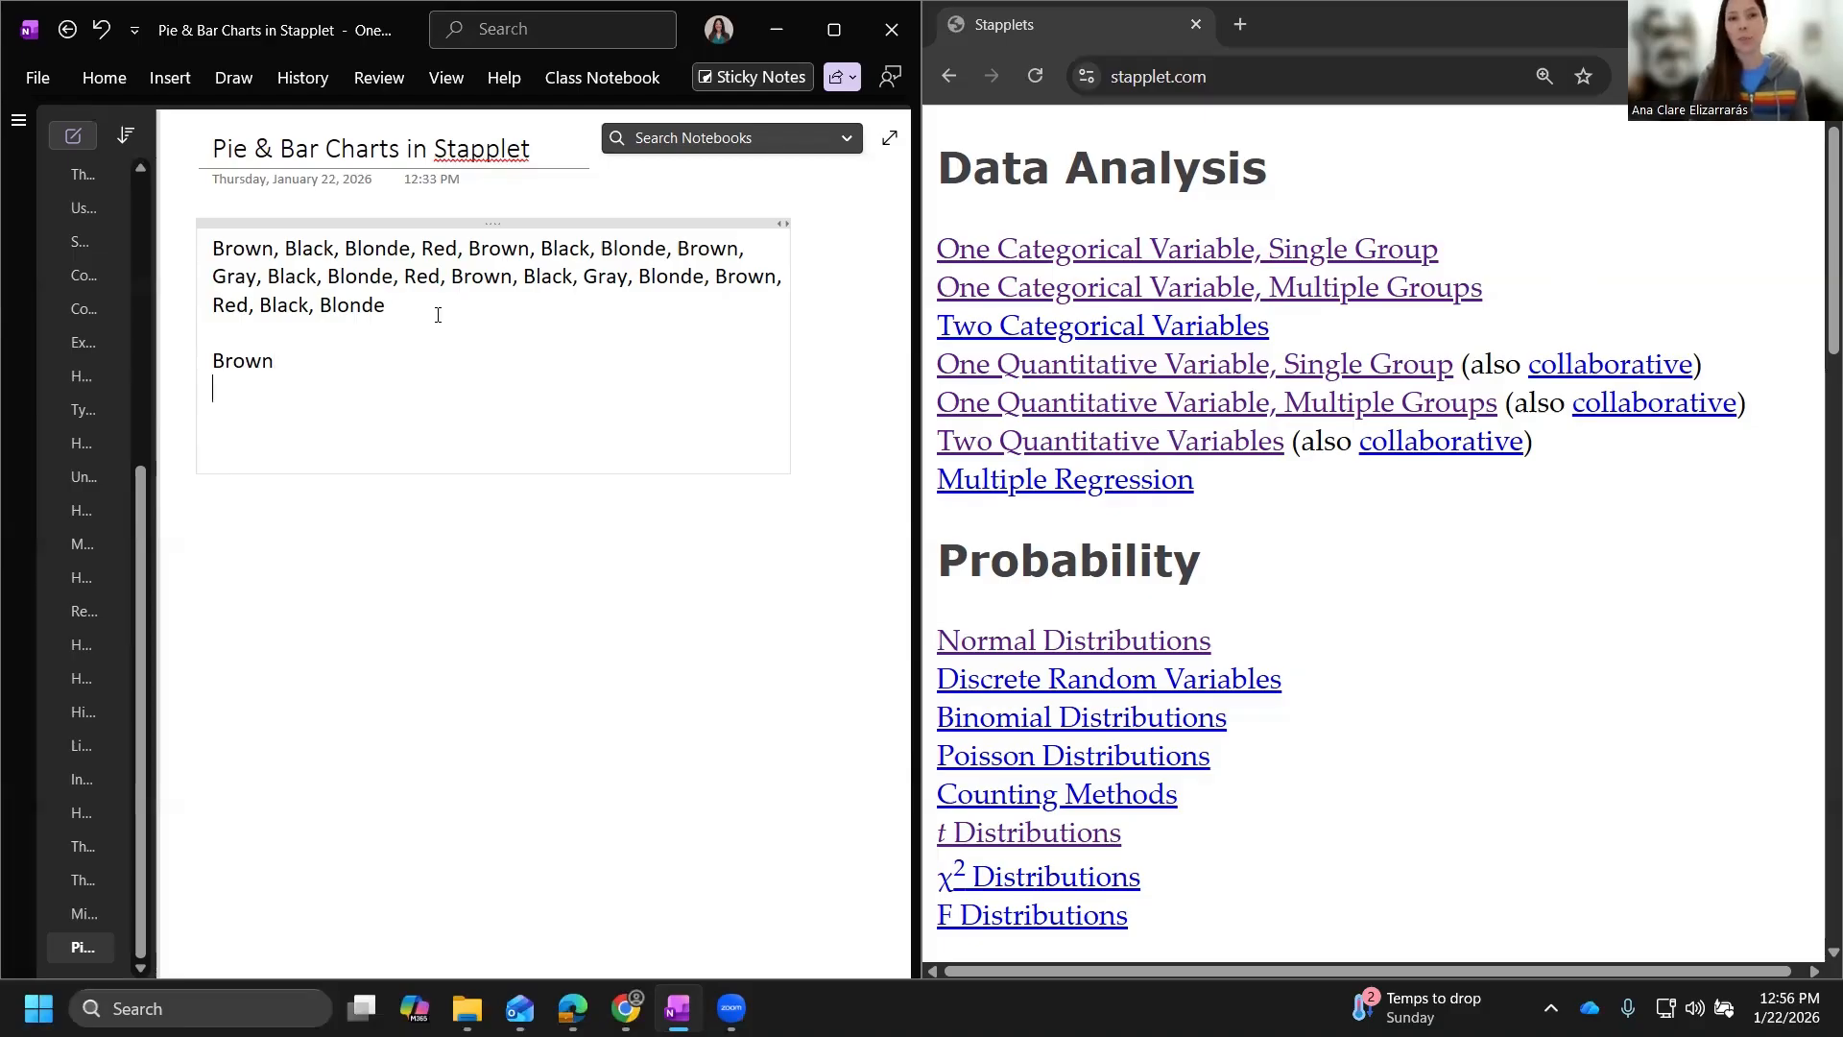
pyautogui.write('Black')
pyautogui.press('Return')
pyautogui.write('B')
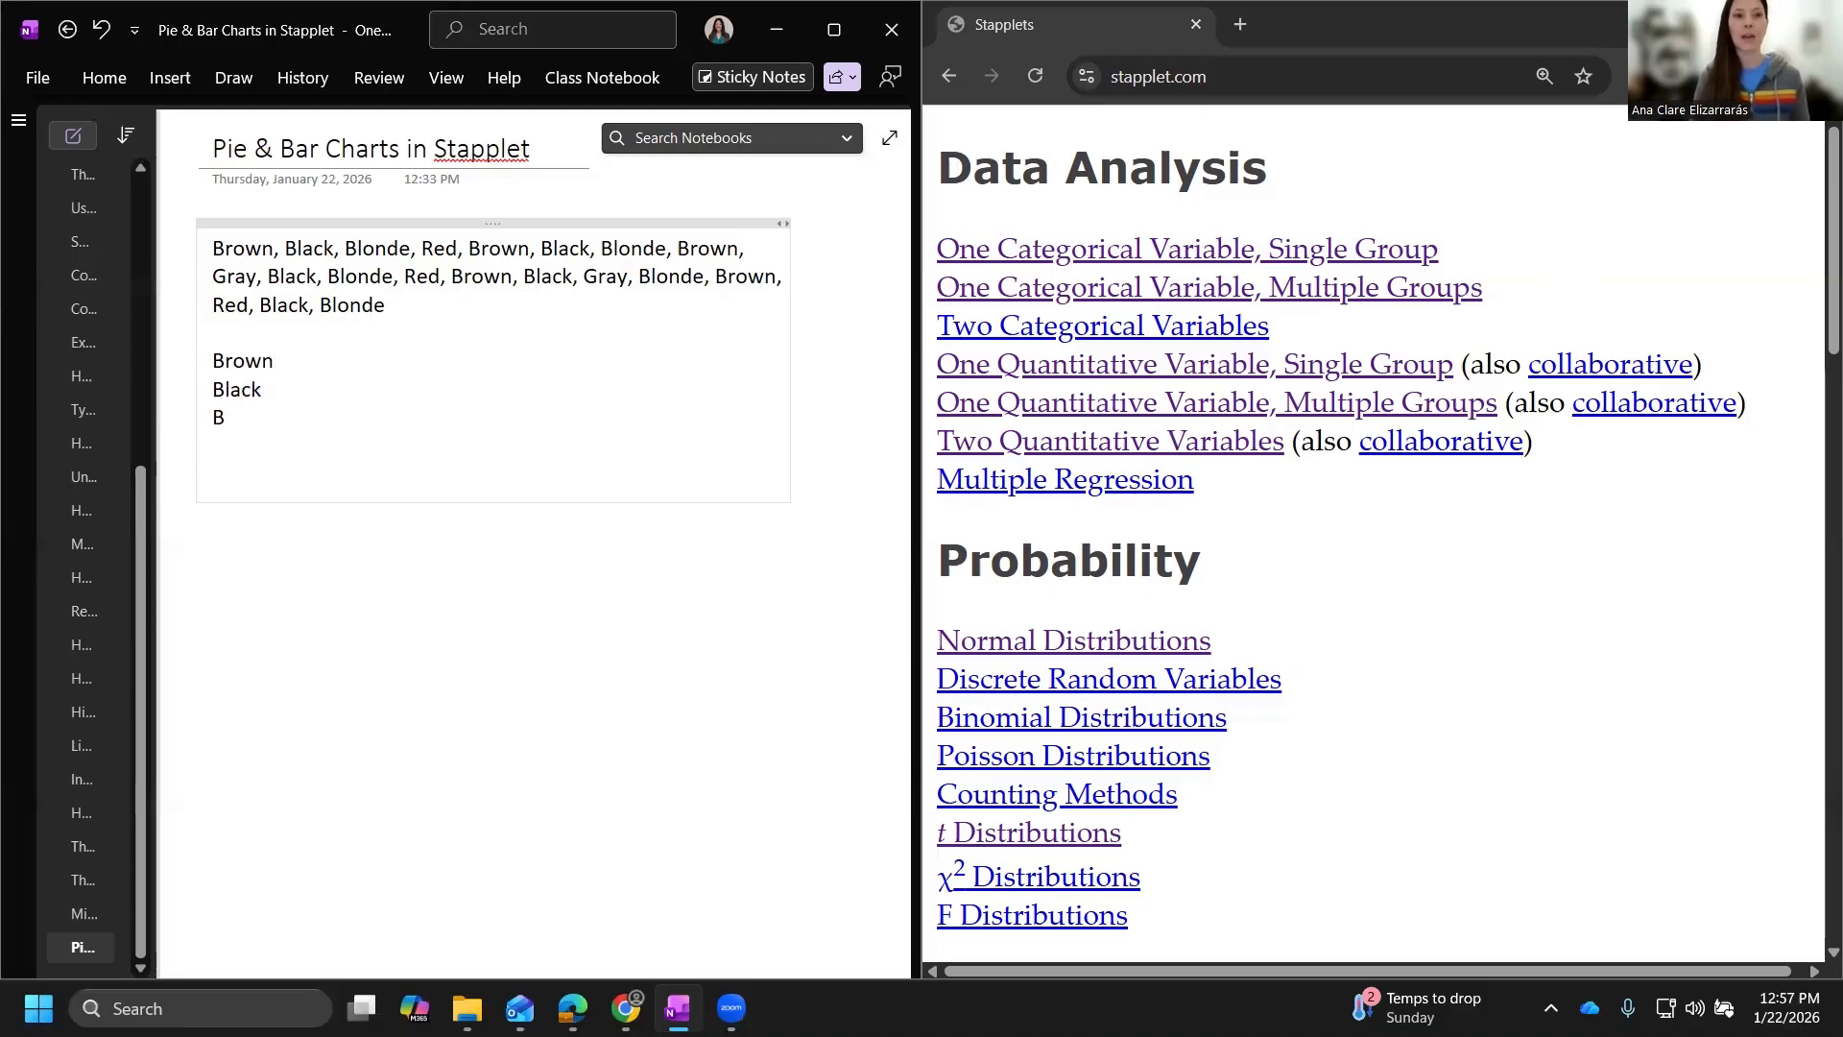
pyautogui.write('londe')
pyautogui.press('Return')
pyautogui.write('Red')
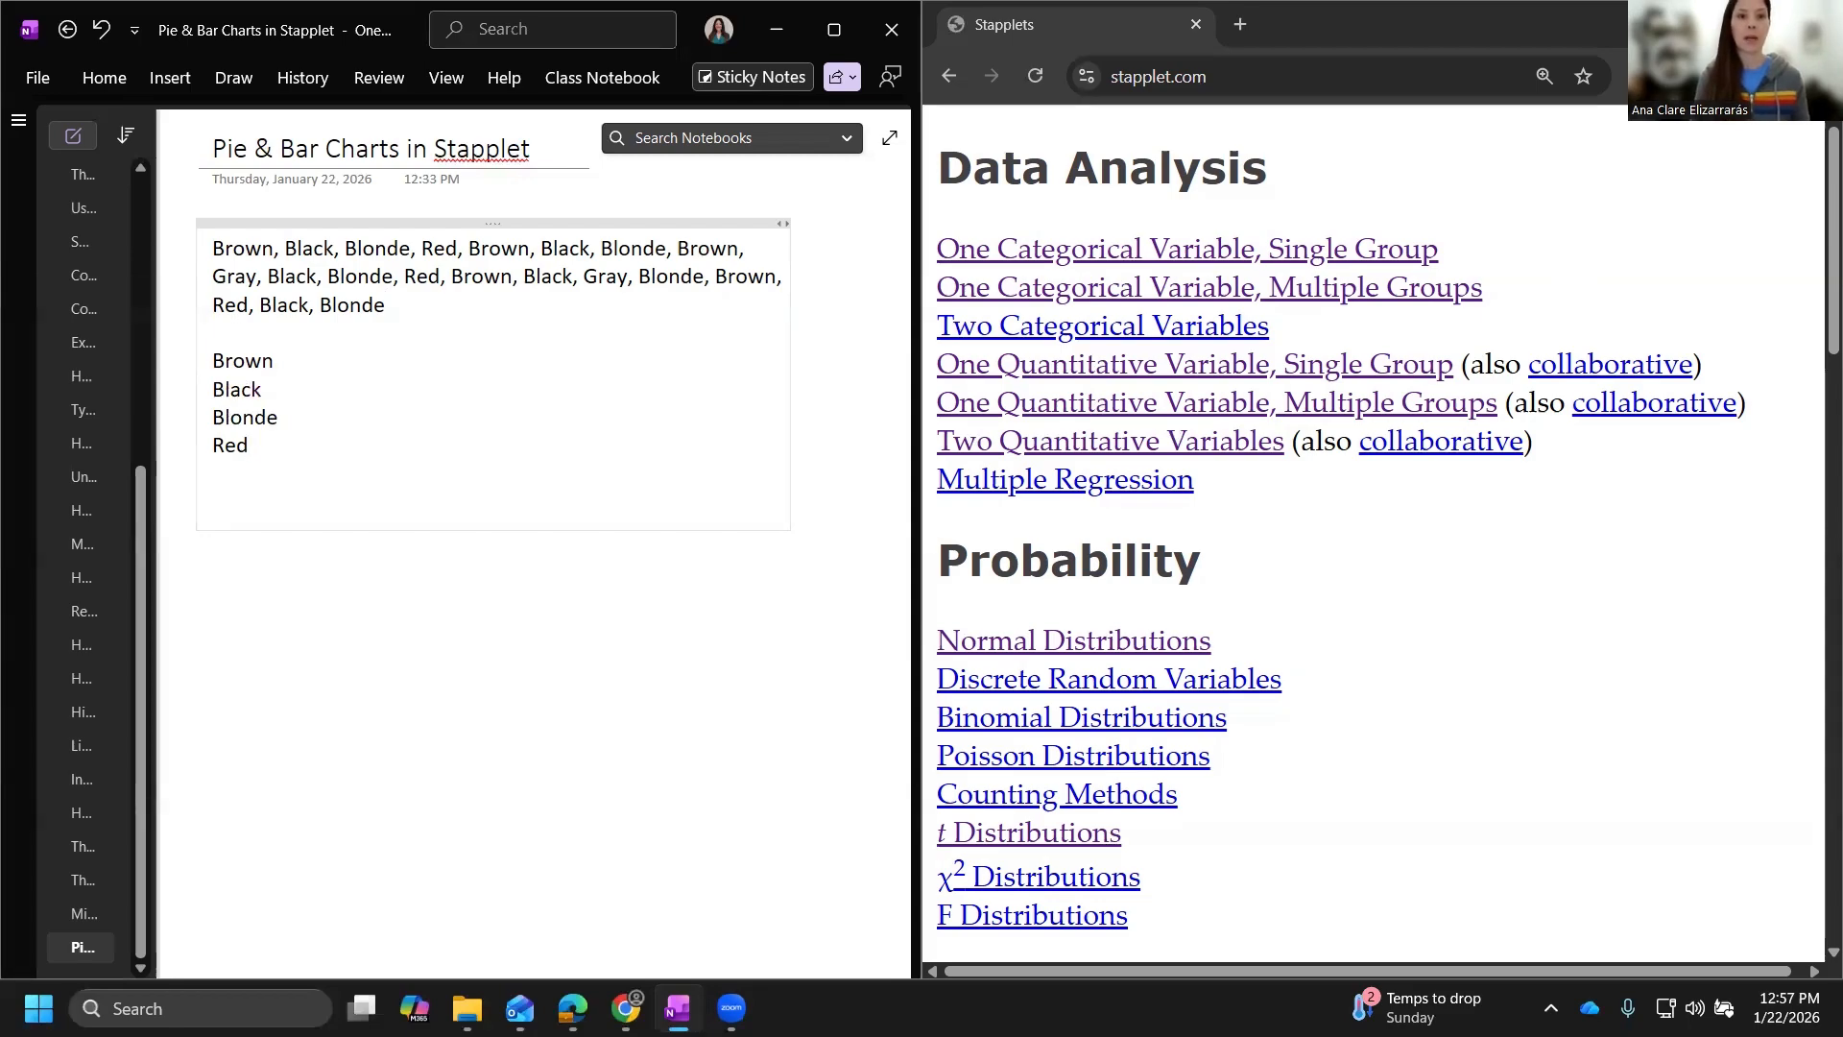
pyautogui.press('Return')
pyautogui.write('Grey')
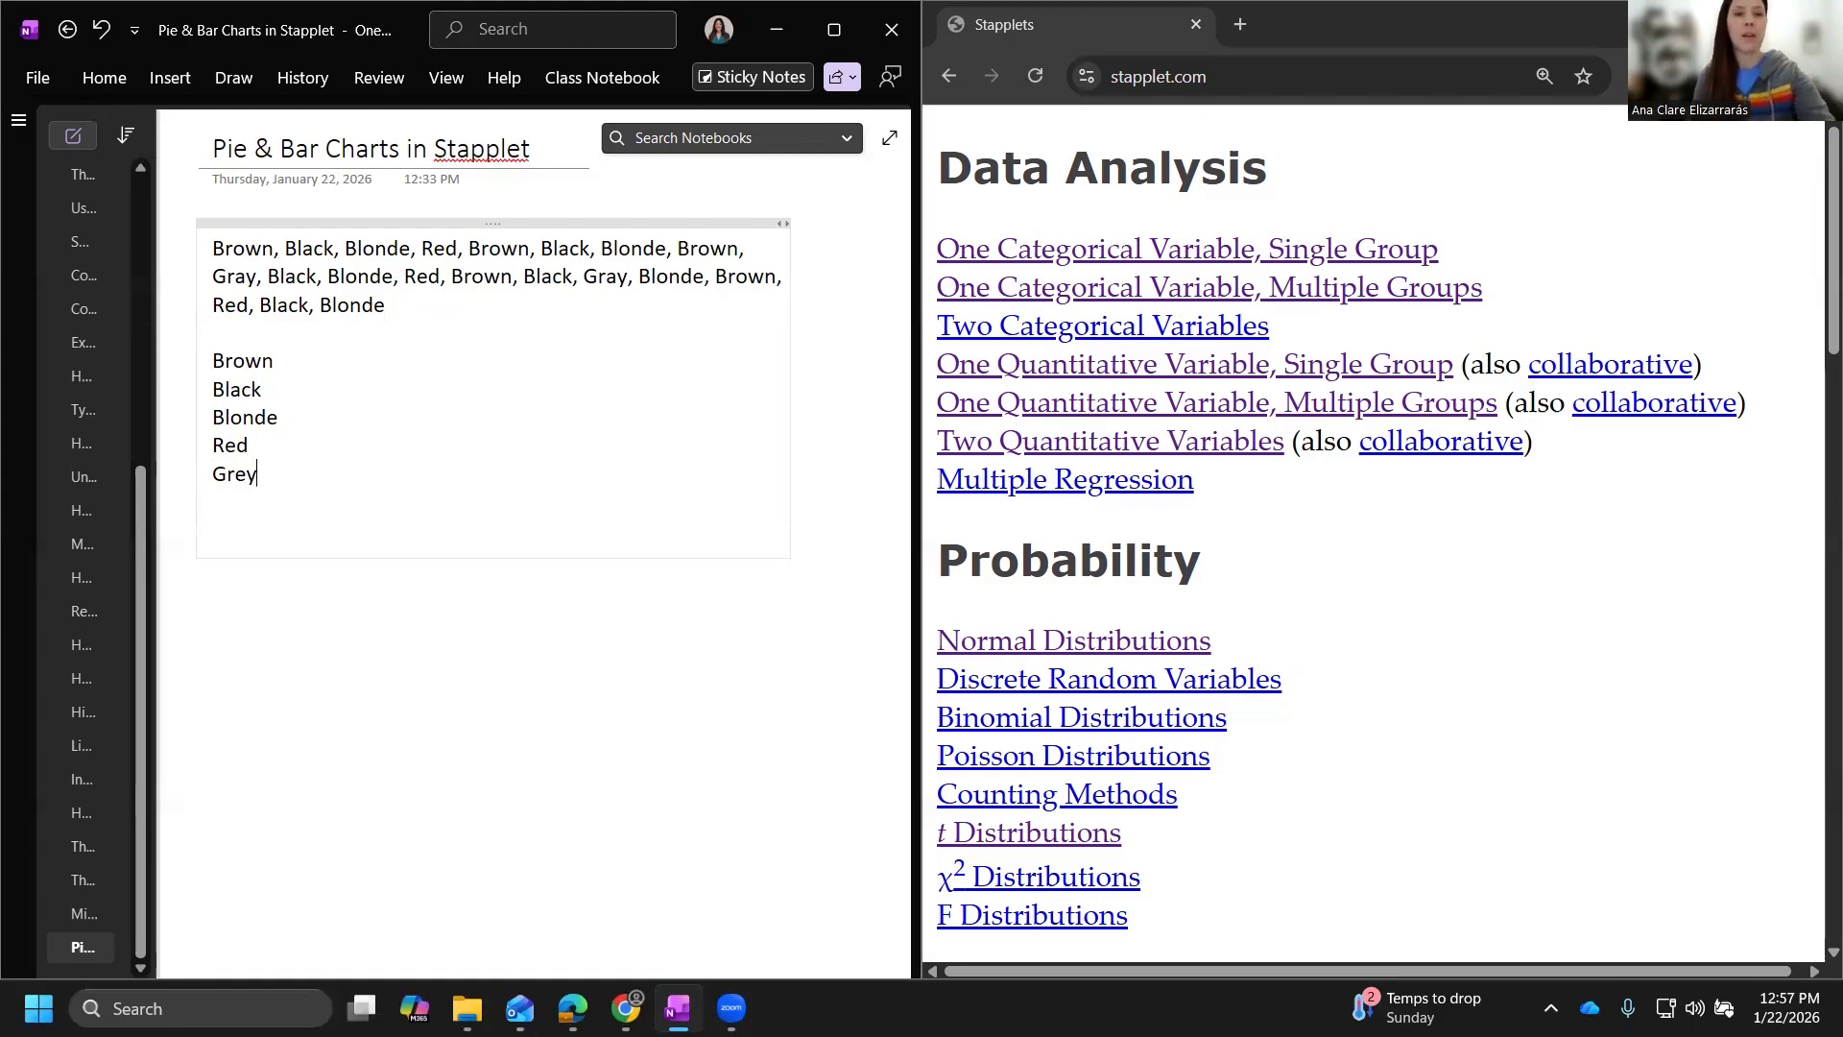
# Add the frequency after each category: Brown - 5, Black - 5, Blonde - 5, Red - 3, Grey - 2.
pyautogui.click(305, 373)
pyautogui.write('- 5')
pyautogui.press('Down')
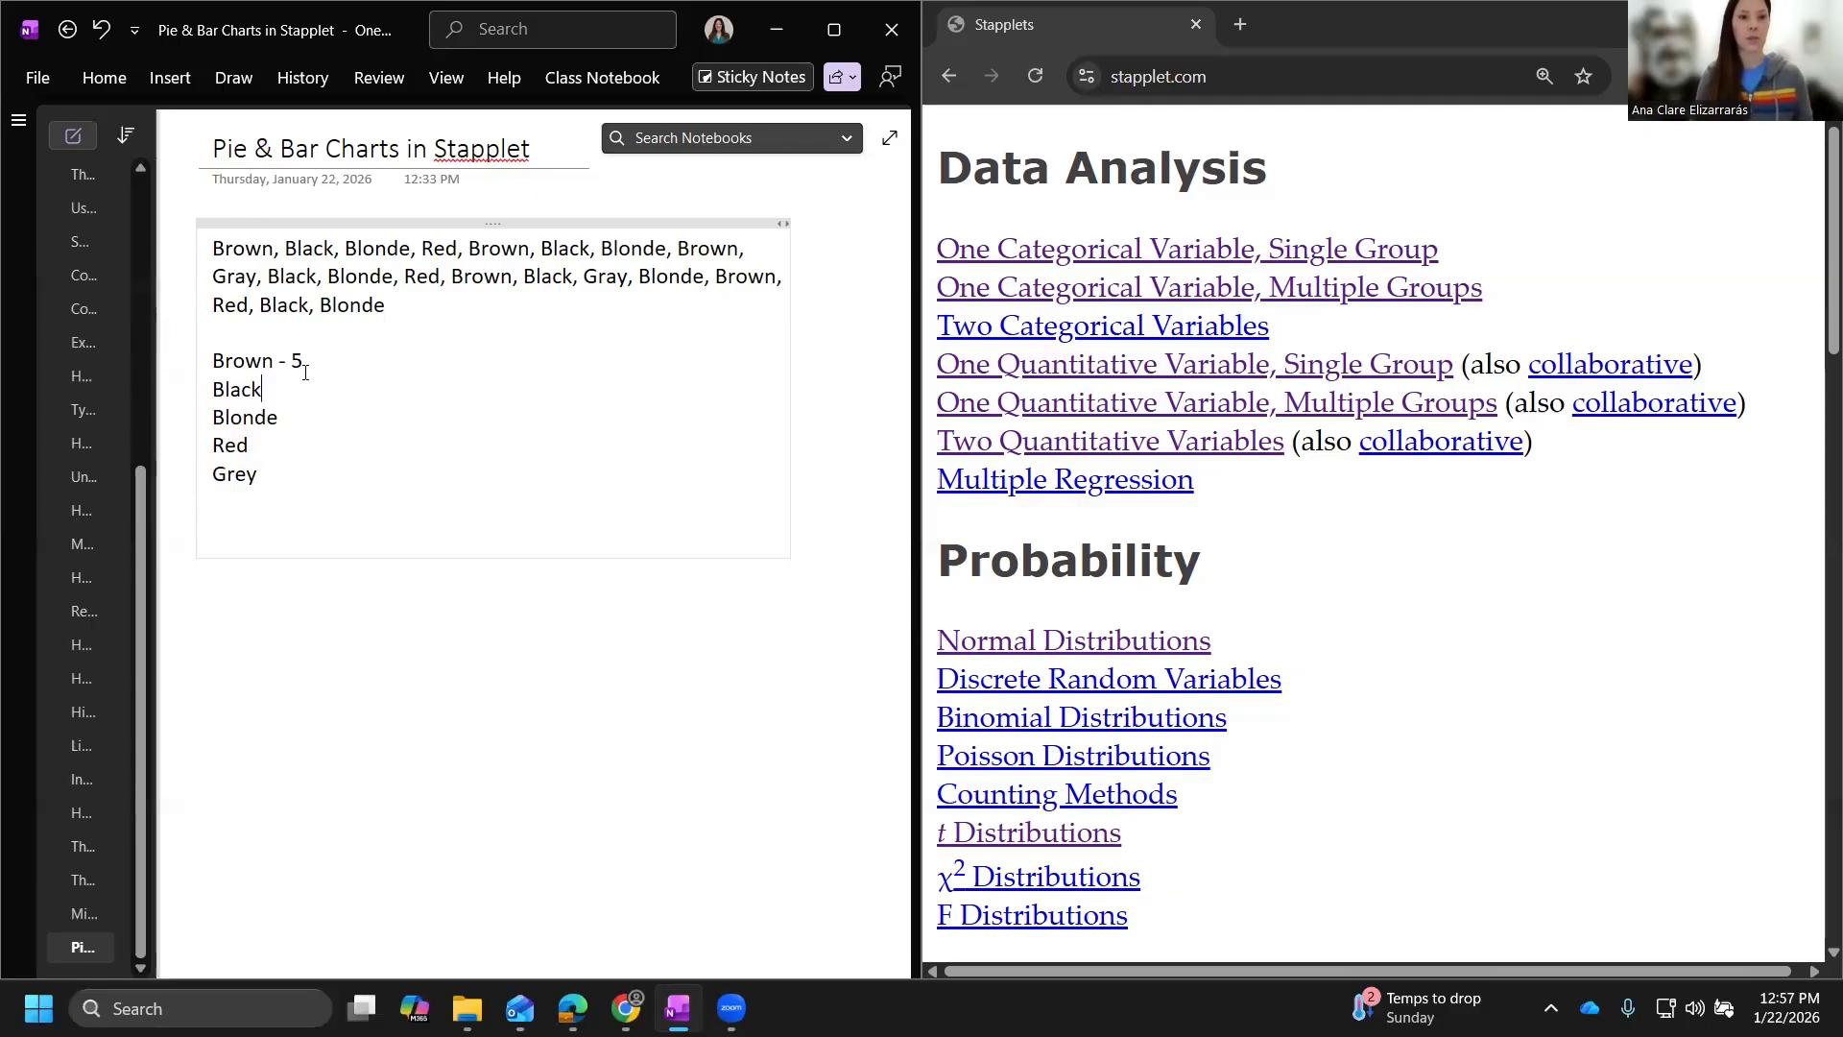
pyautogui.write('-')
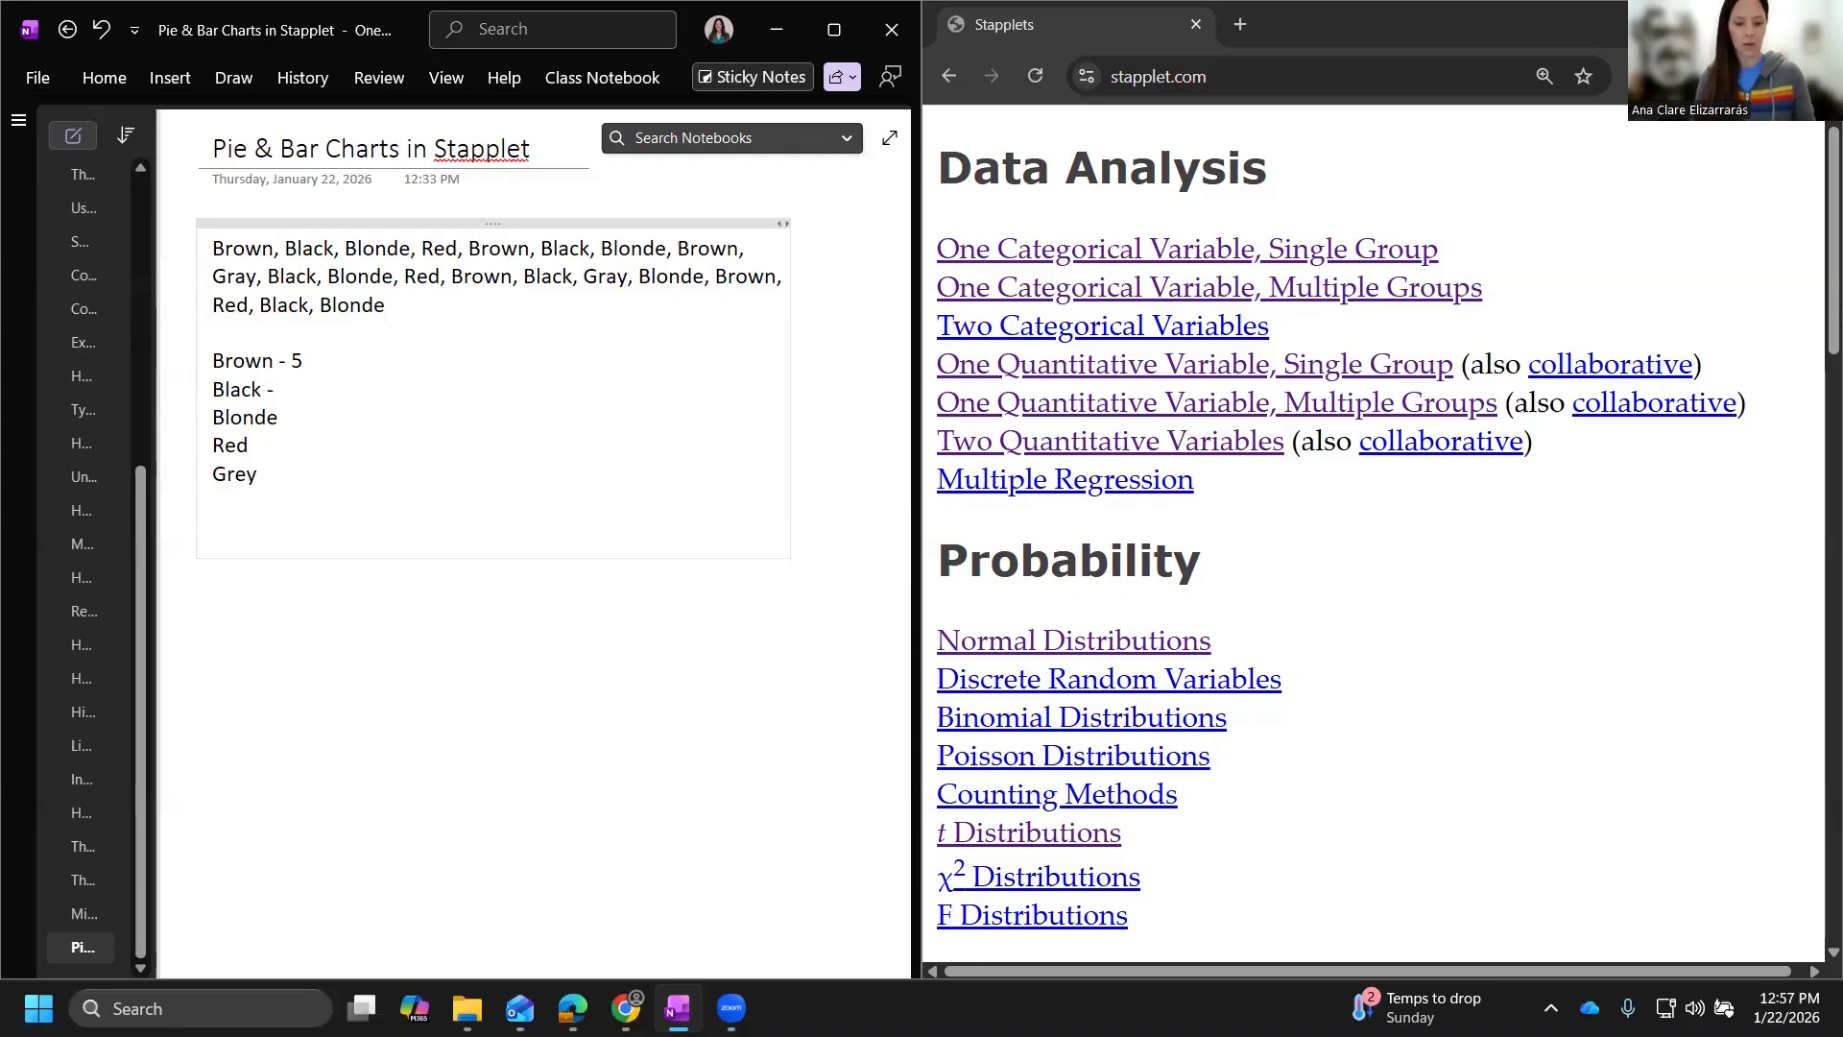
pyautogui.write(' 5')
pyautogui.press('Down')
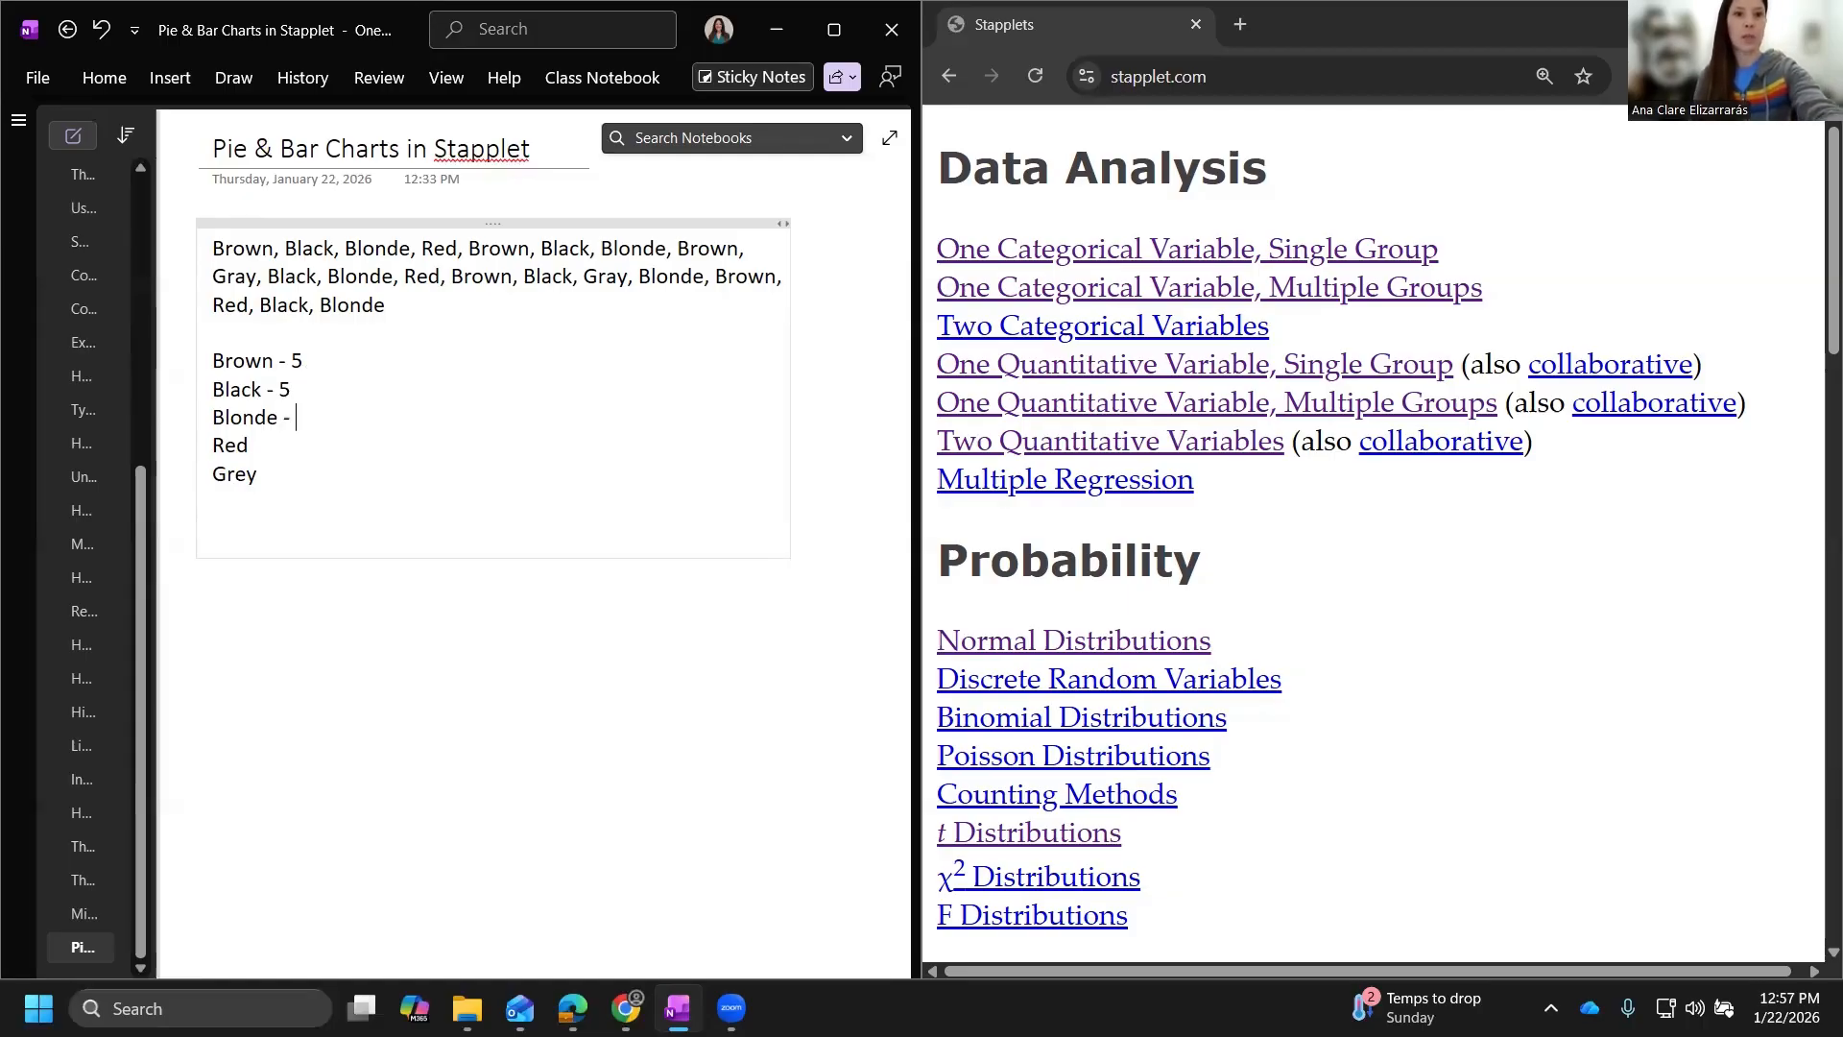
pyautogui.write('5 Red ')
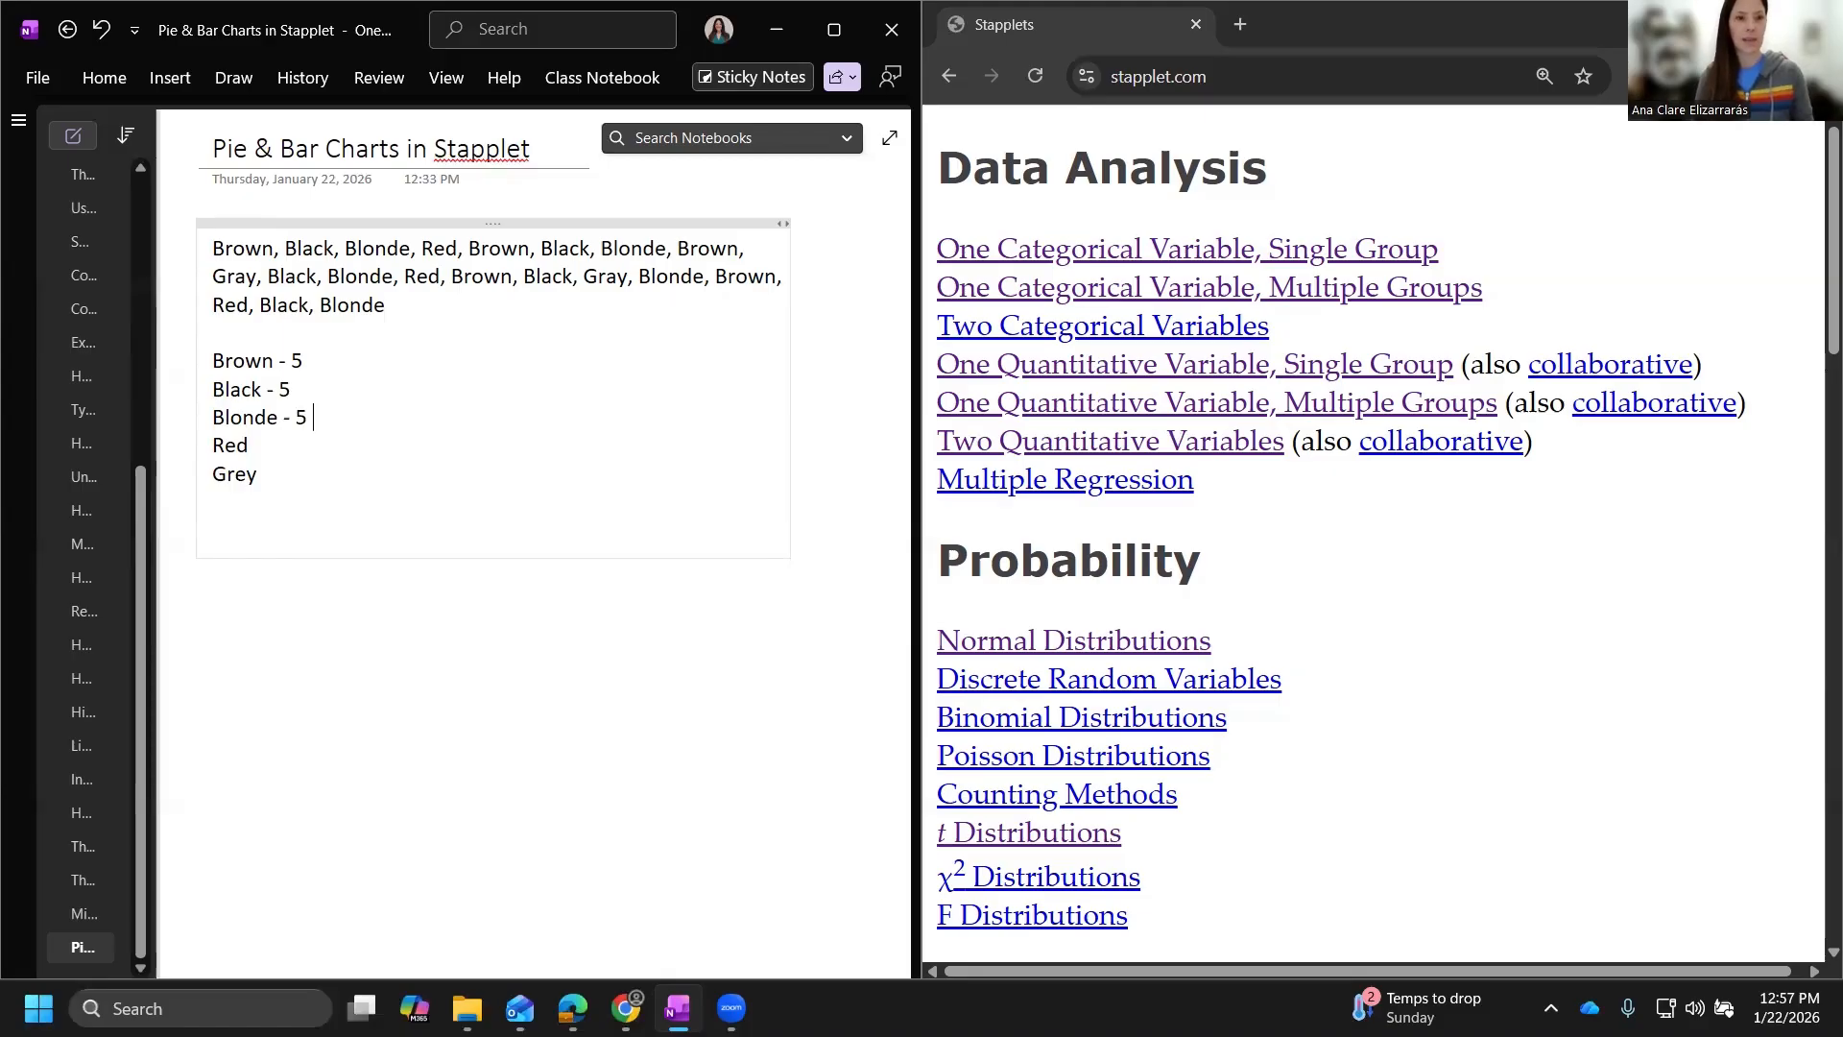
pyautogui.write('-')
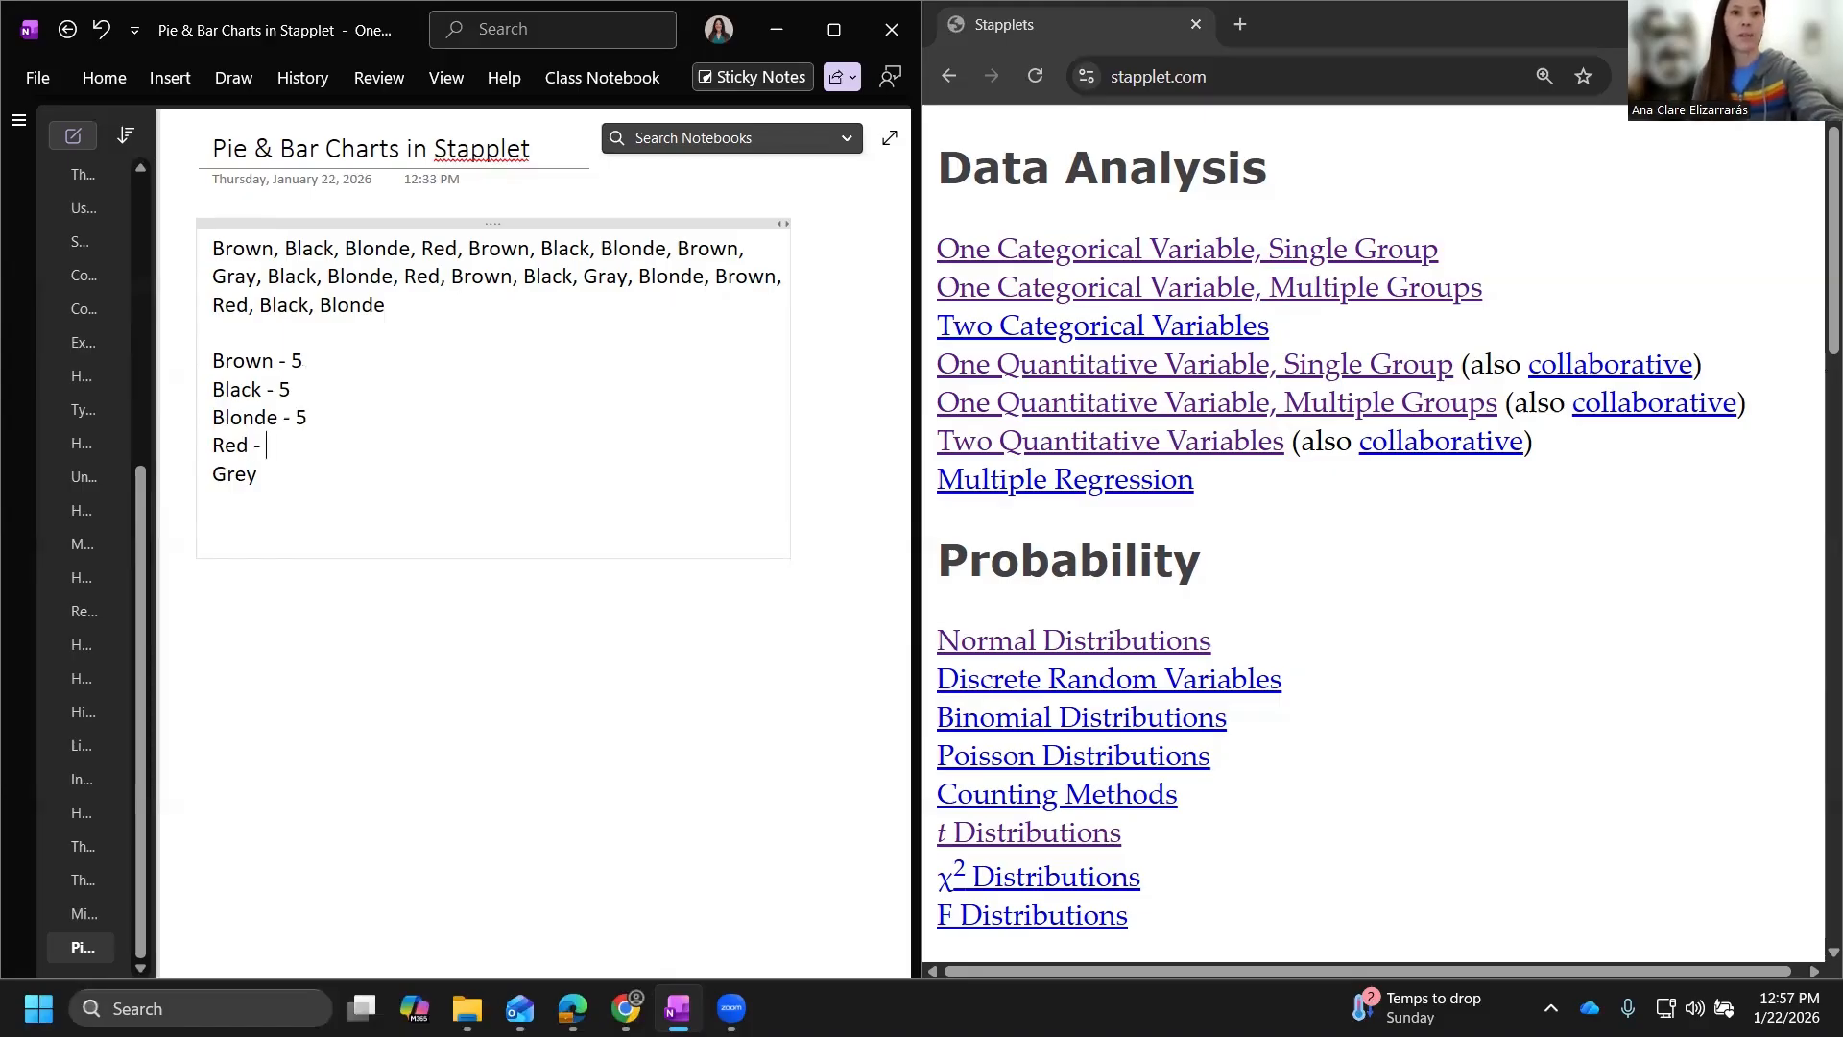
pyautogui.write(' 3')
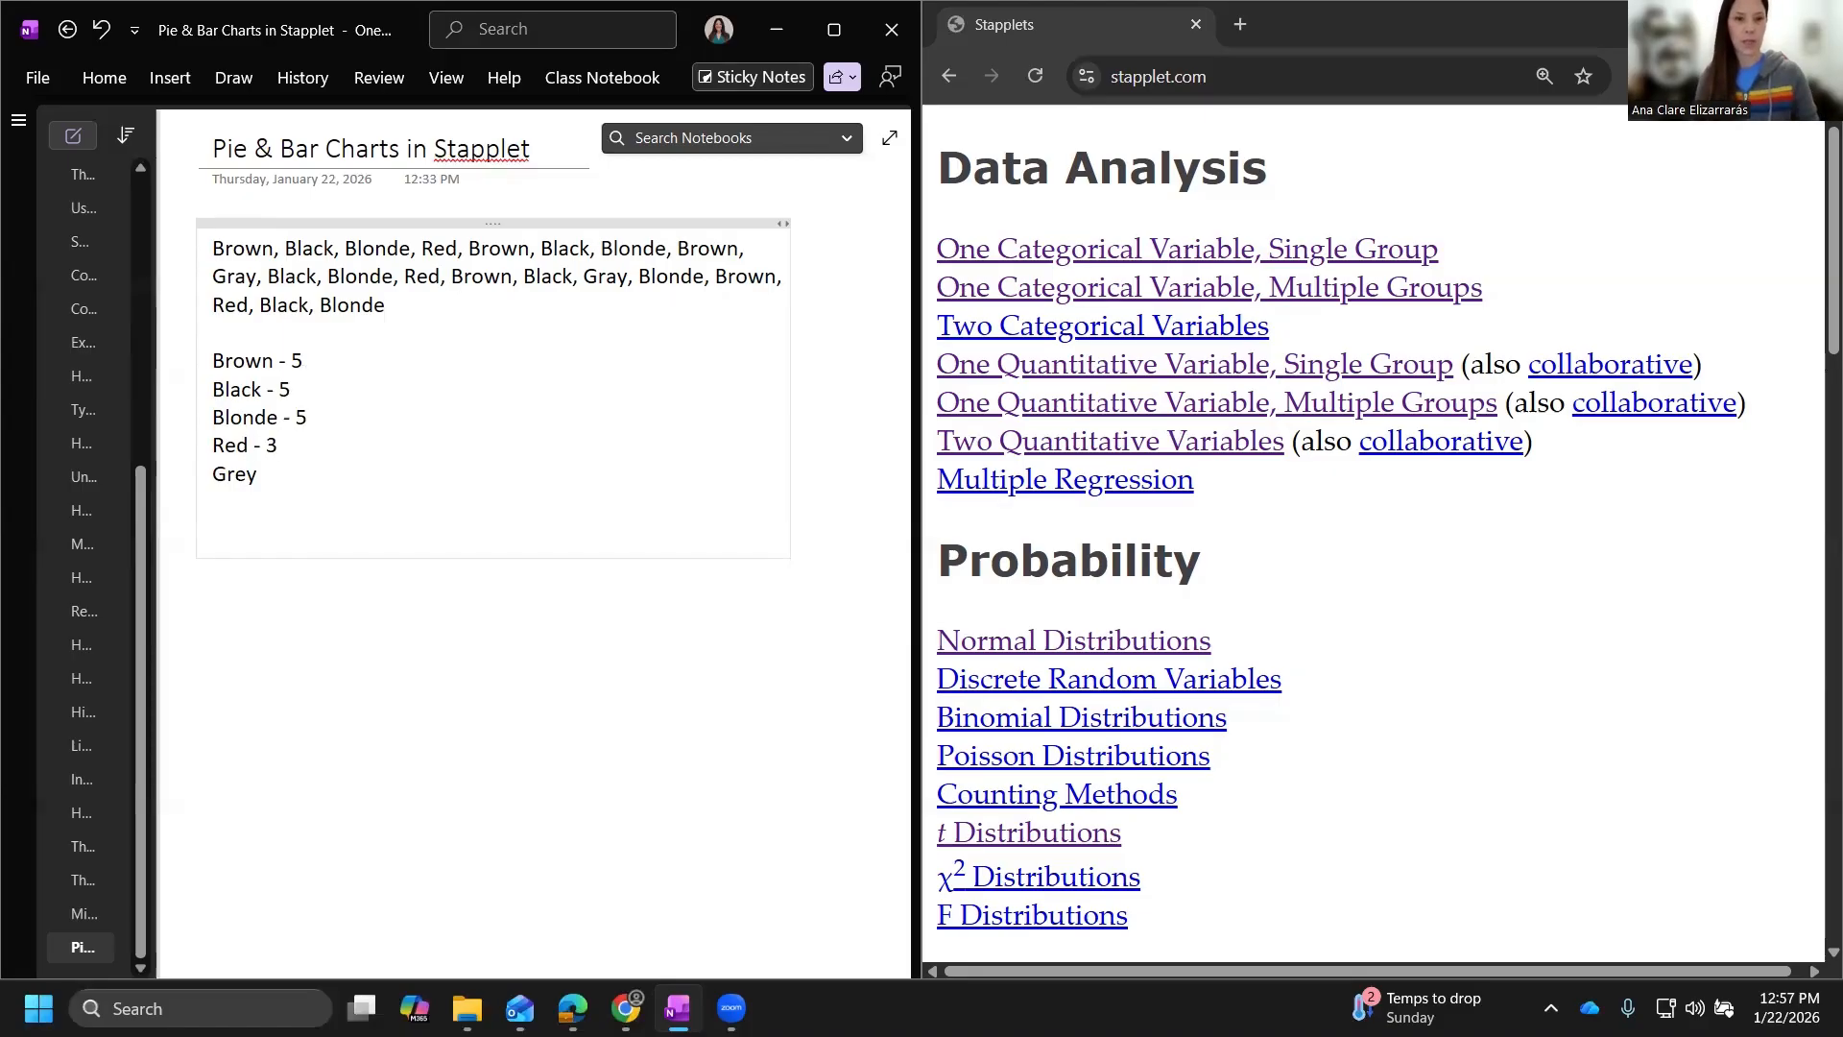
pyautogui.press('Down')
pyautogui.write('- ')
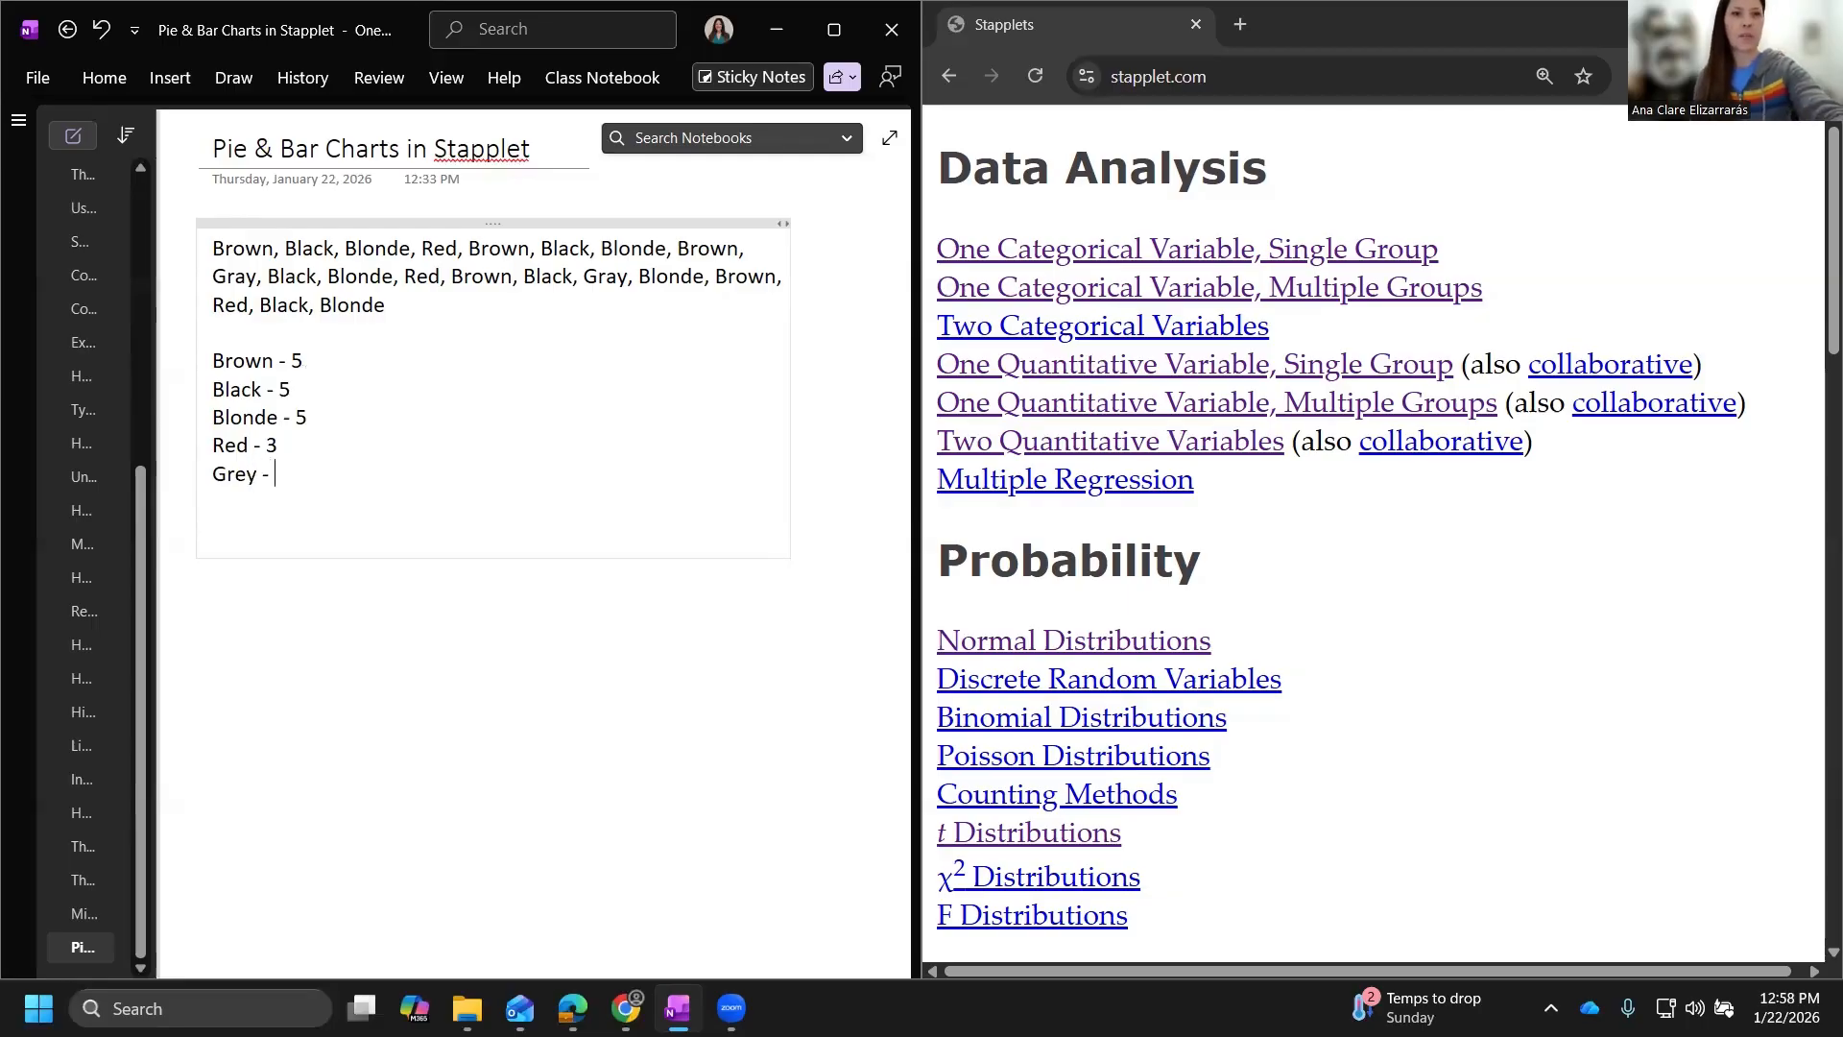
pyautogui.write('2')
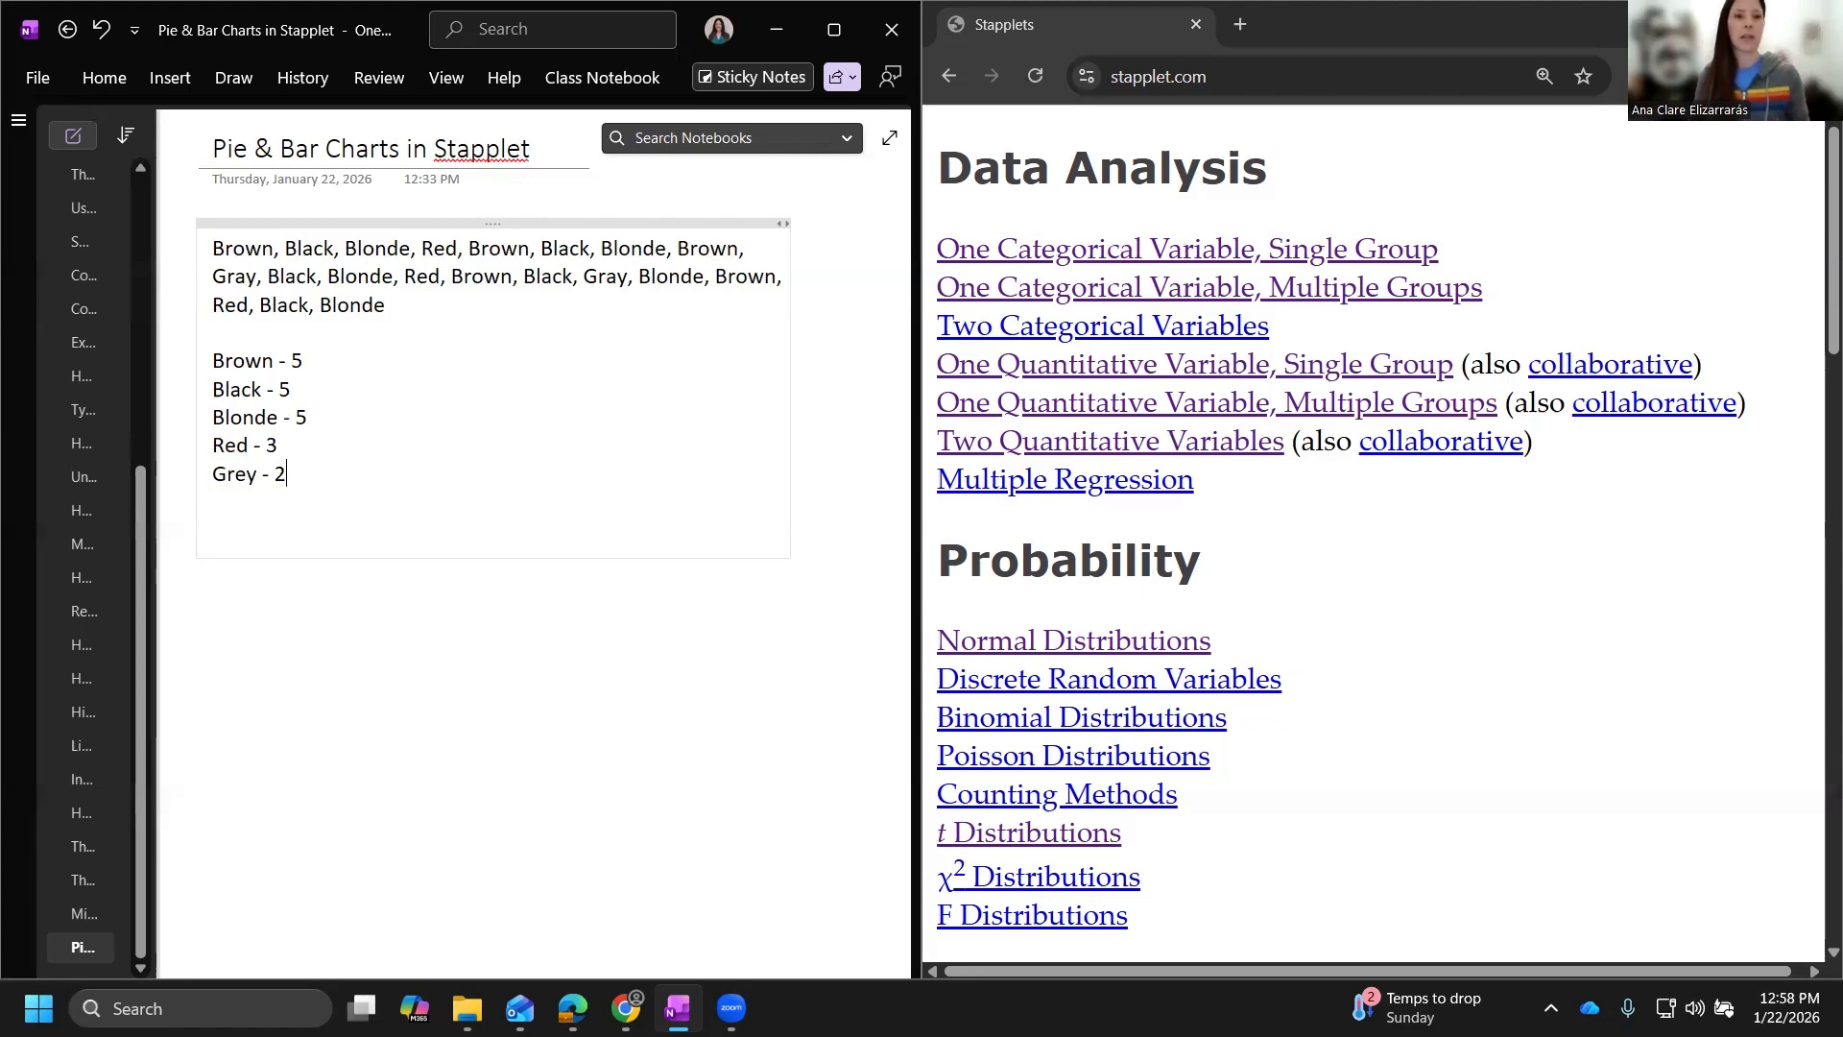
# Add the sample size as "n = 20" below the category list, separated by a blank line.
pyautogui.press('Return')
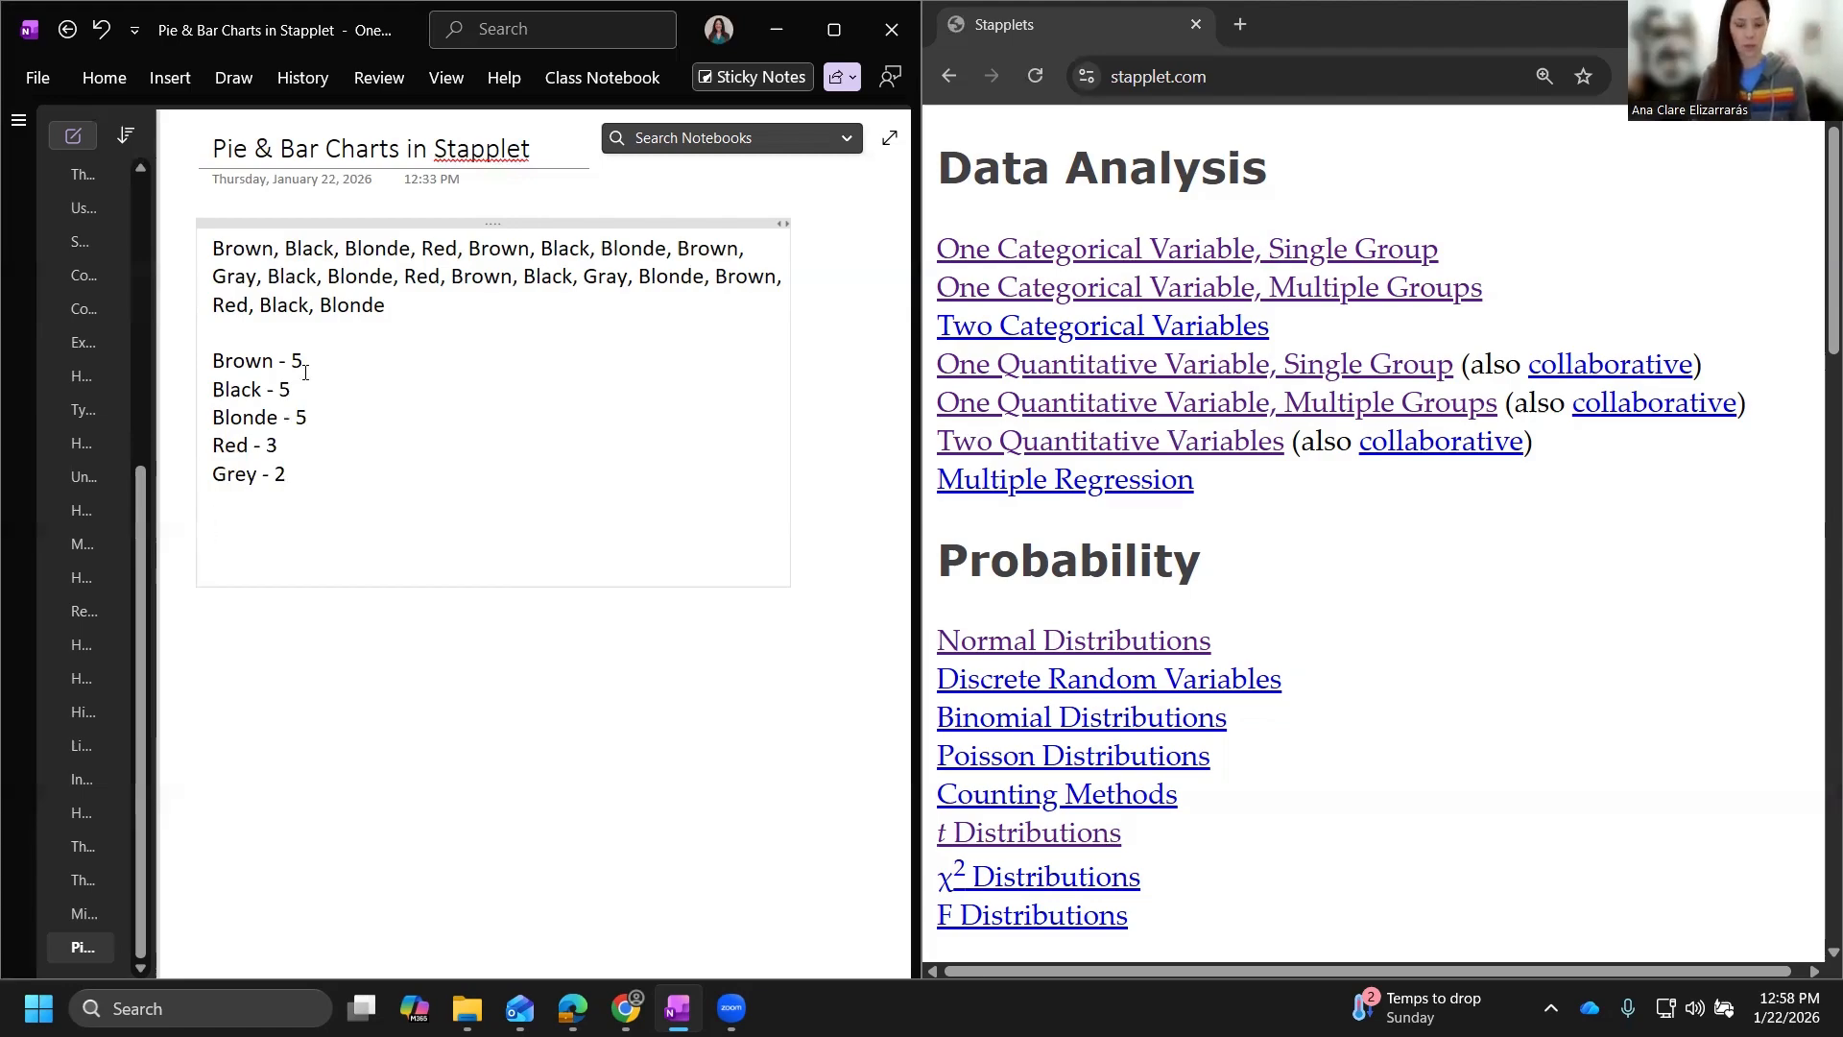
pyautogui.write('n')
pyautogui.hotkey('ctrl', 'z')
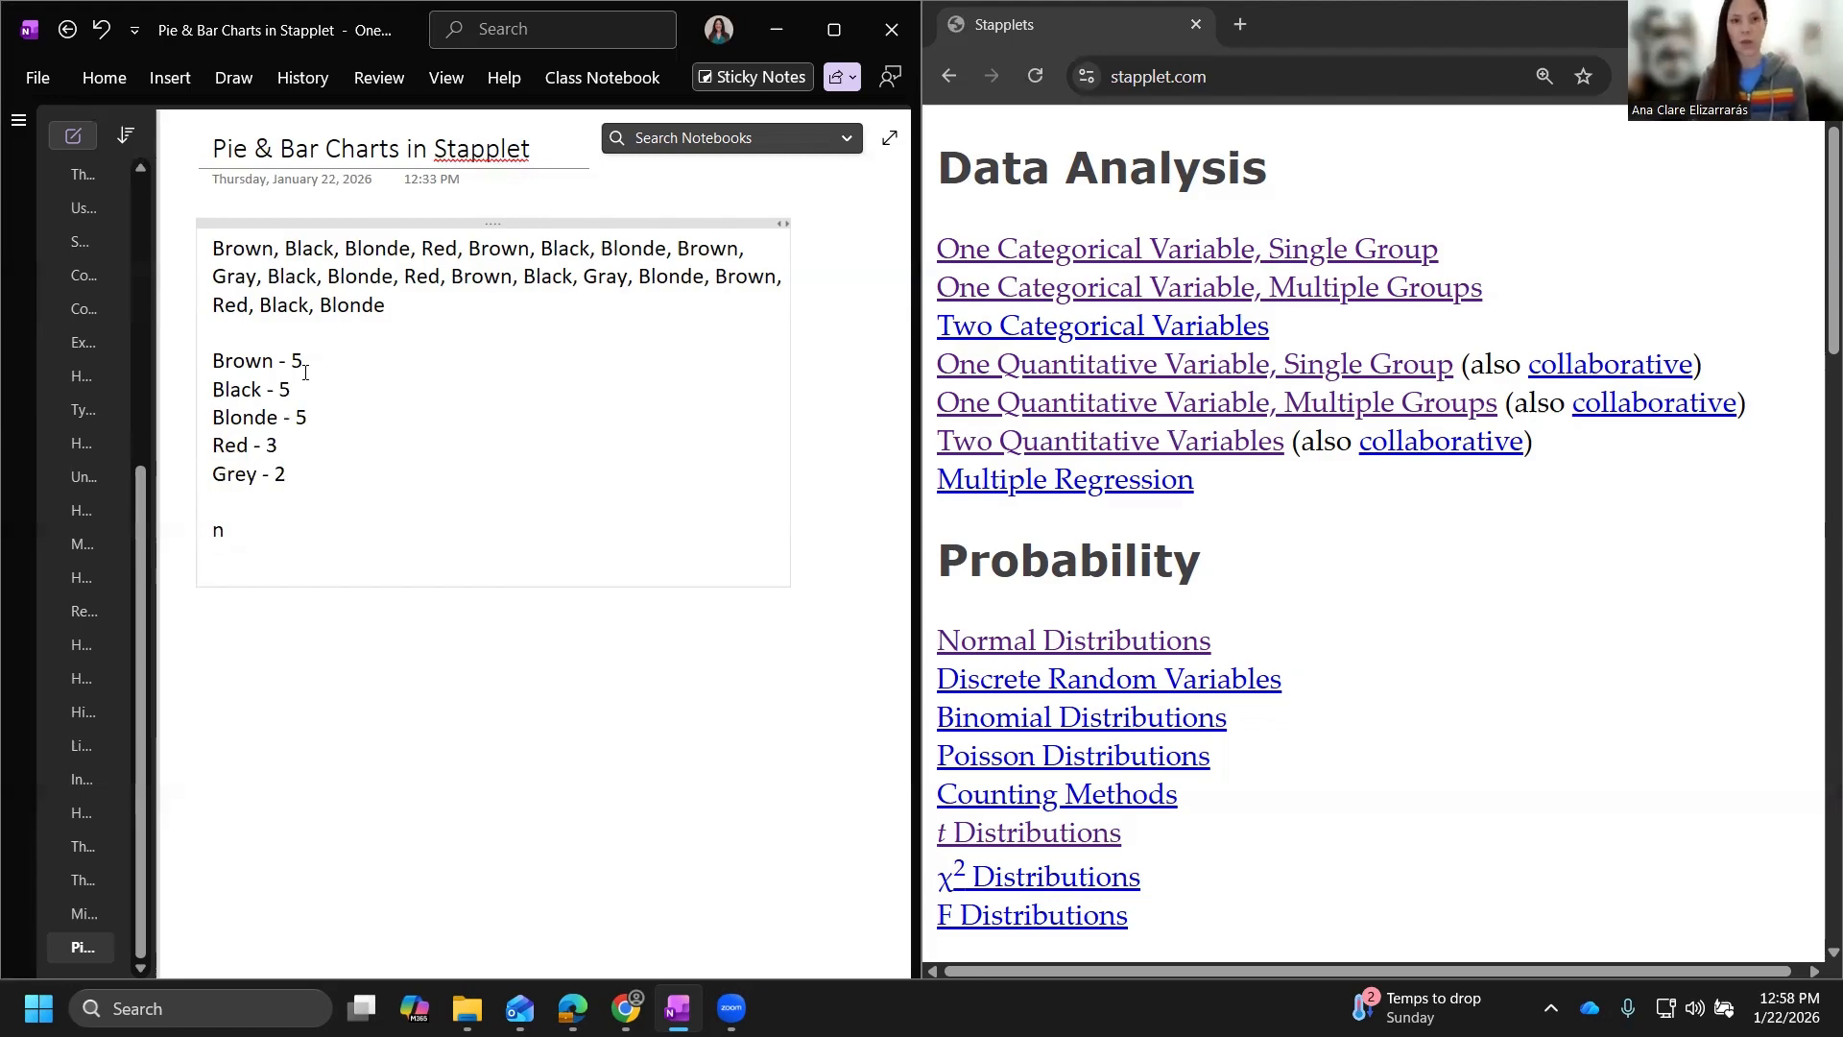
pyautogui.write('= 20')
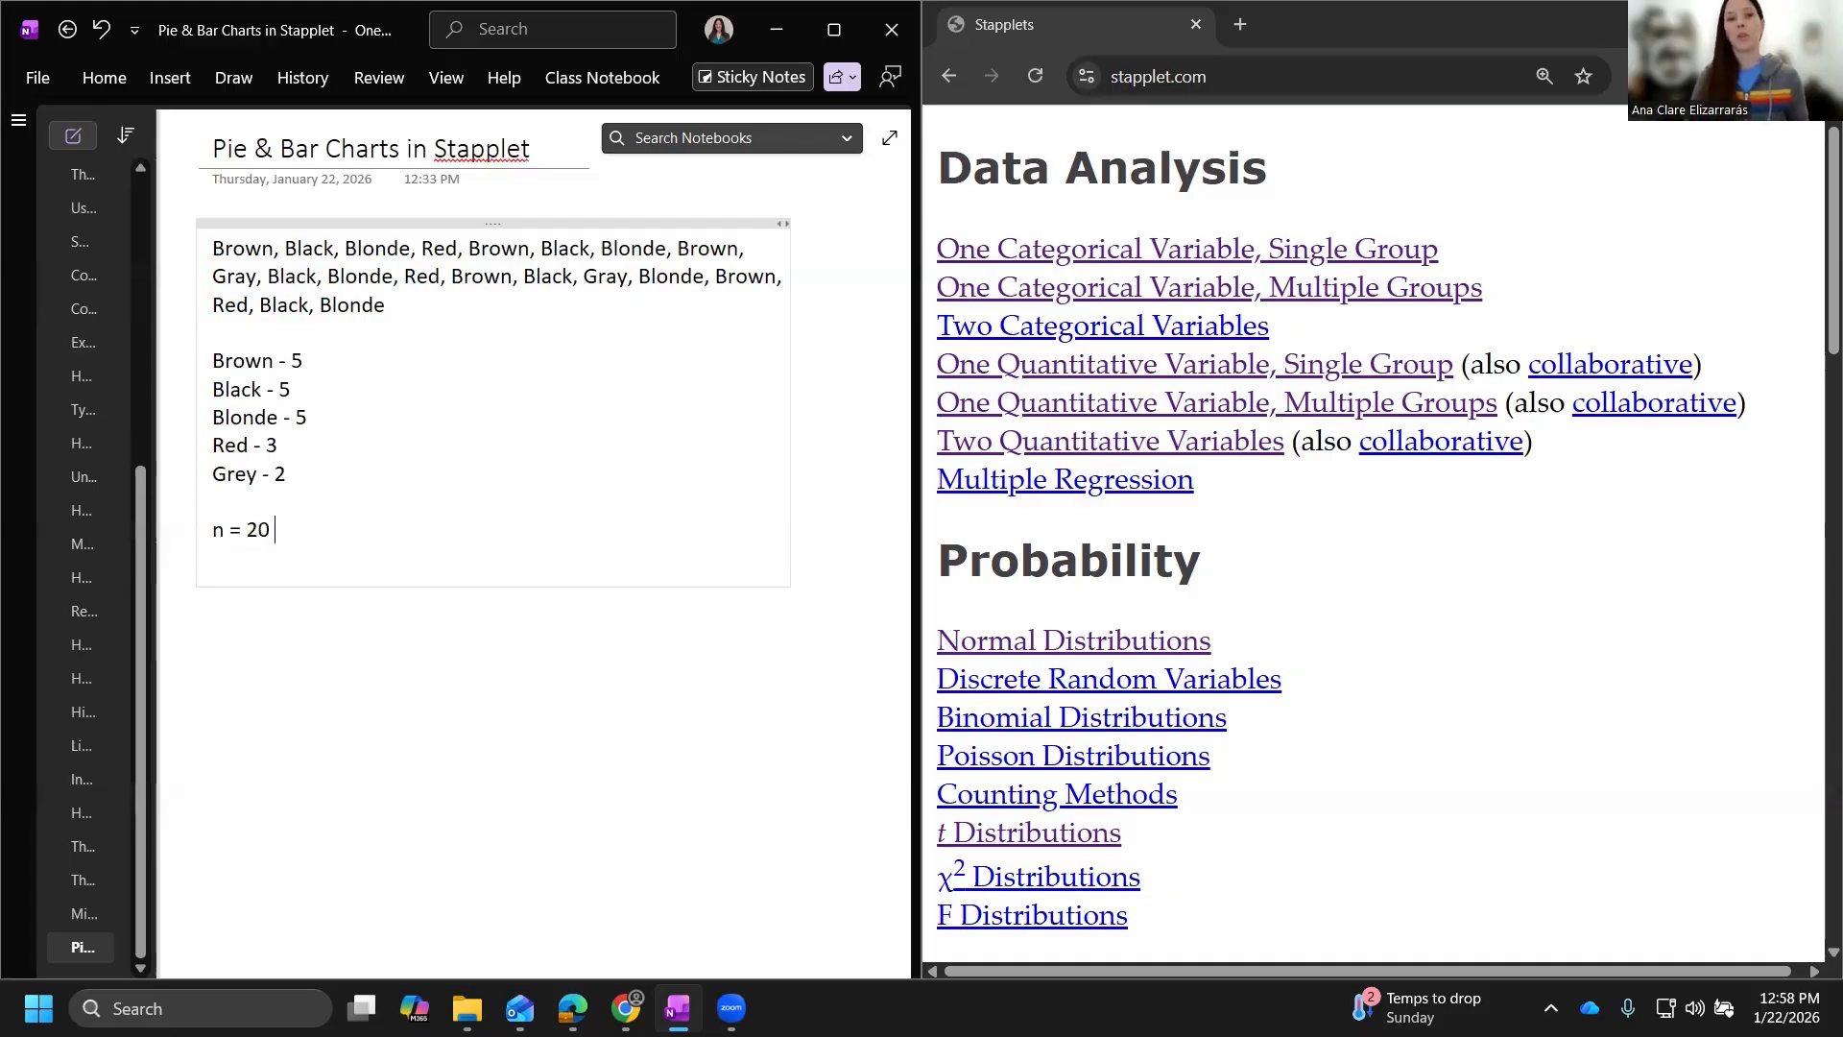
# Append the relative frequency to the Brown line as "- 5/20 - 0.25".
pyautogui.doubleClick(307, 362)
pyautogui.click(311, 373)
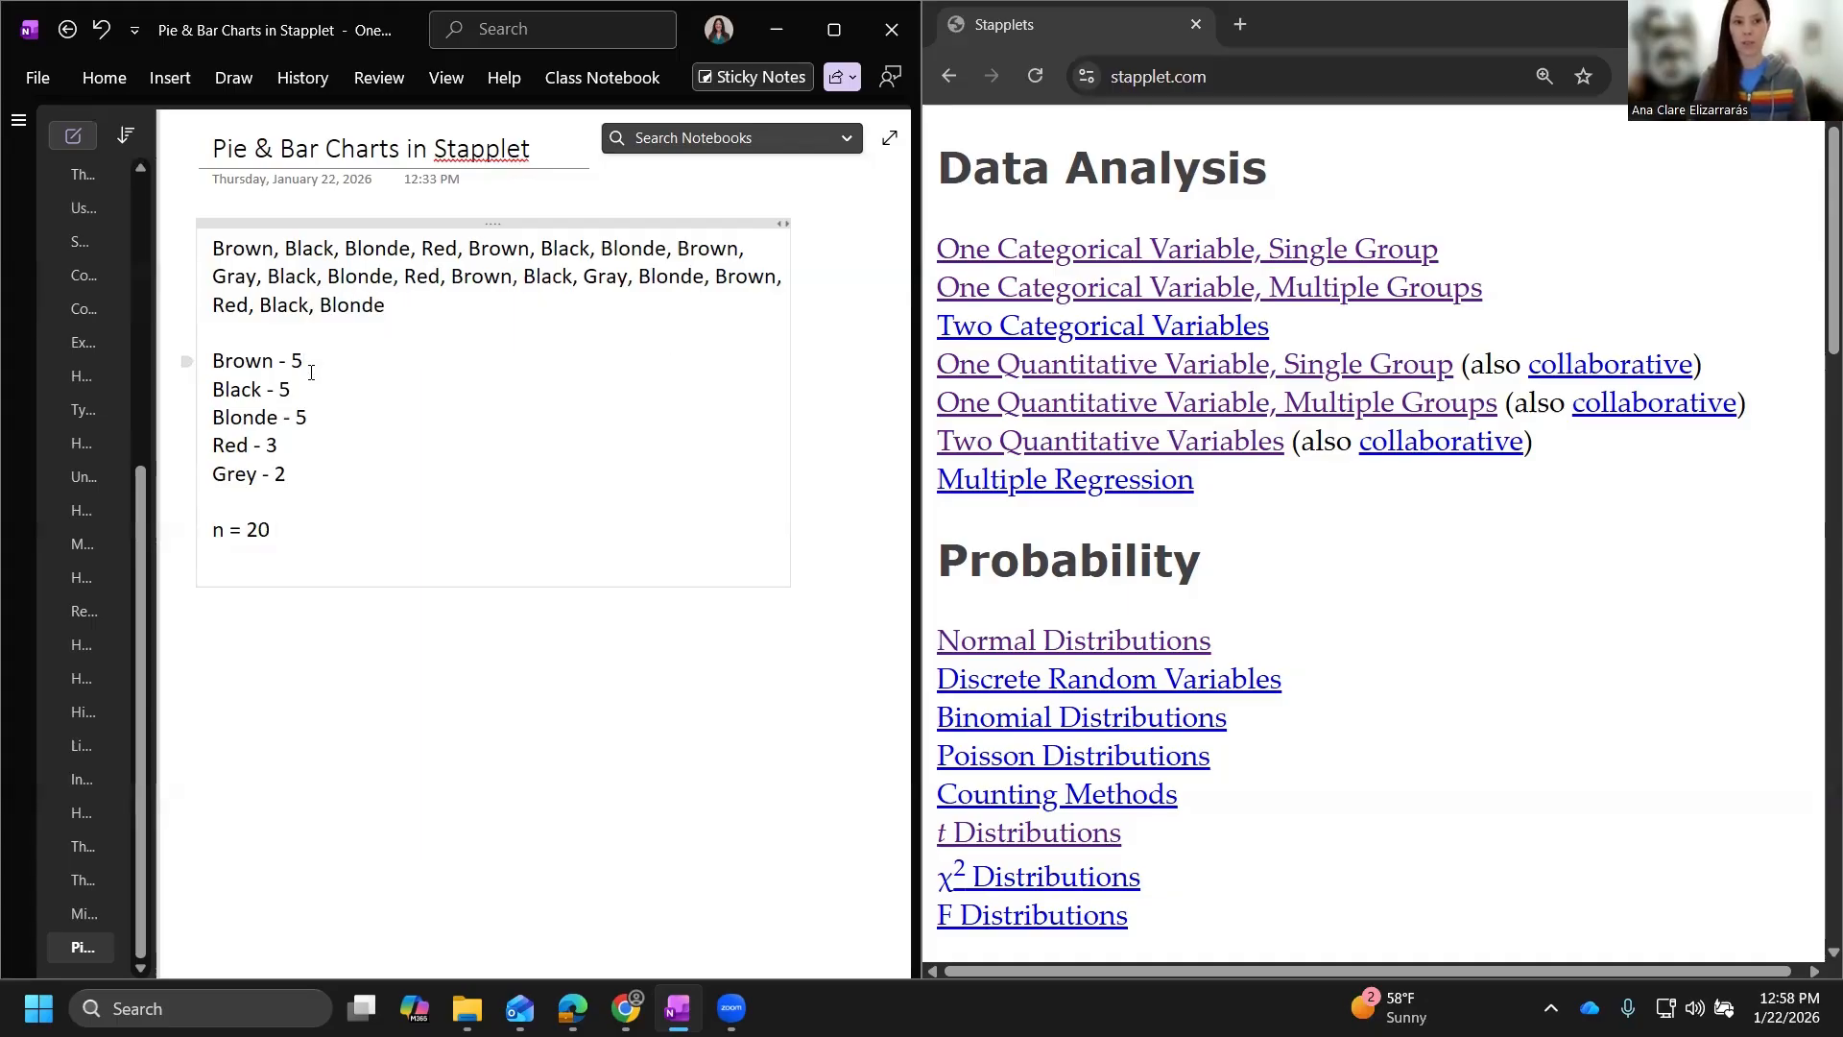
pyautogui.write('-')
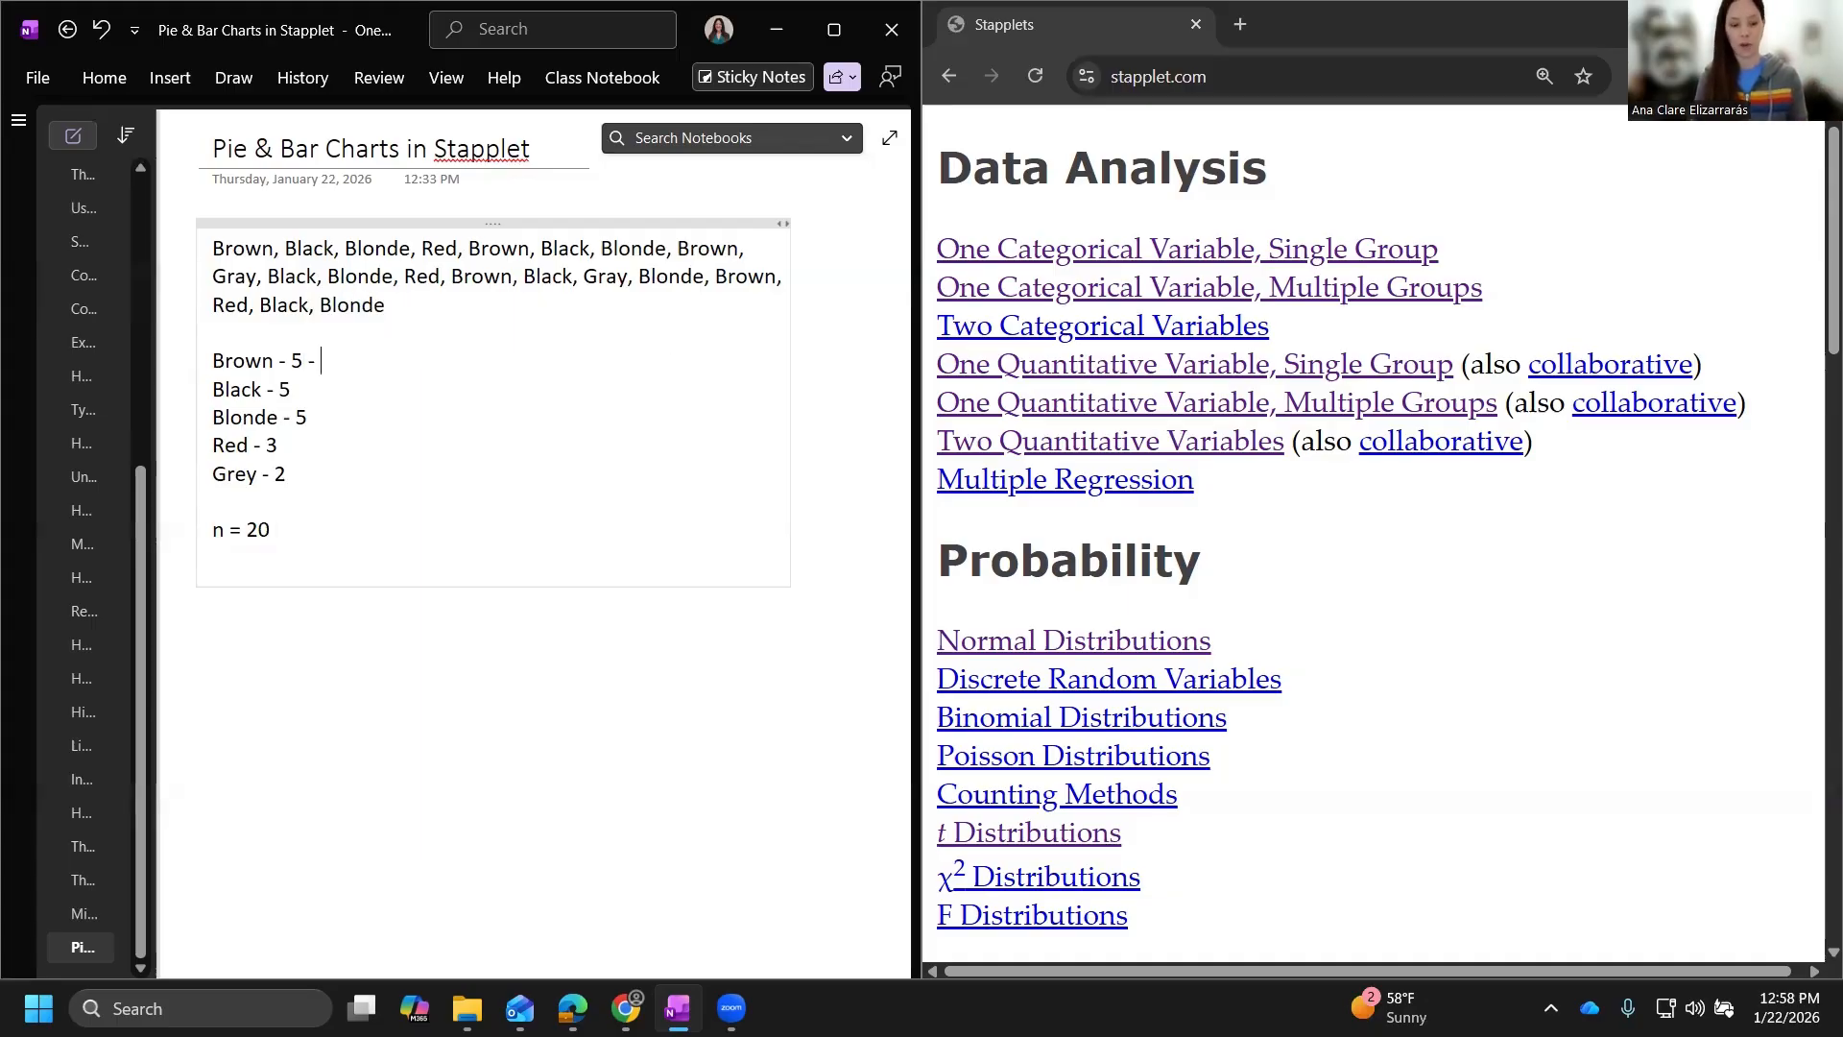
pyautogui.write(' 5/20 -')
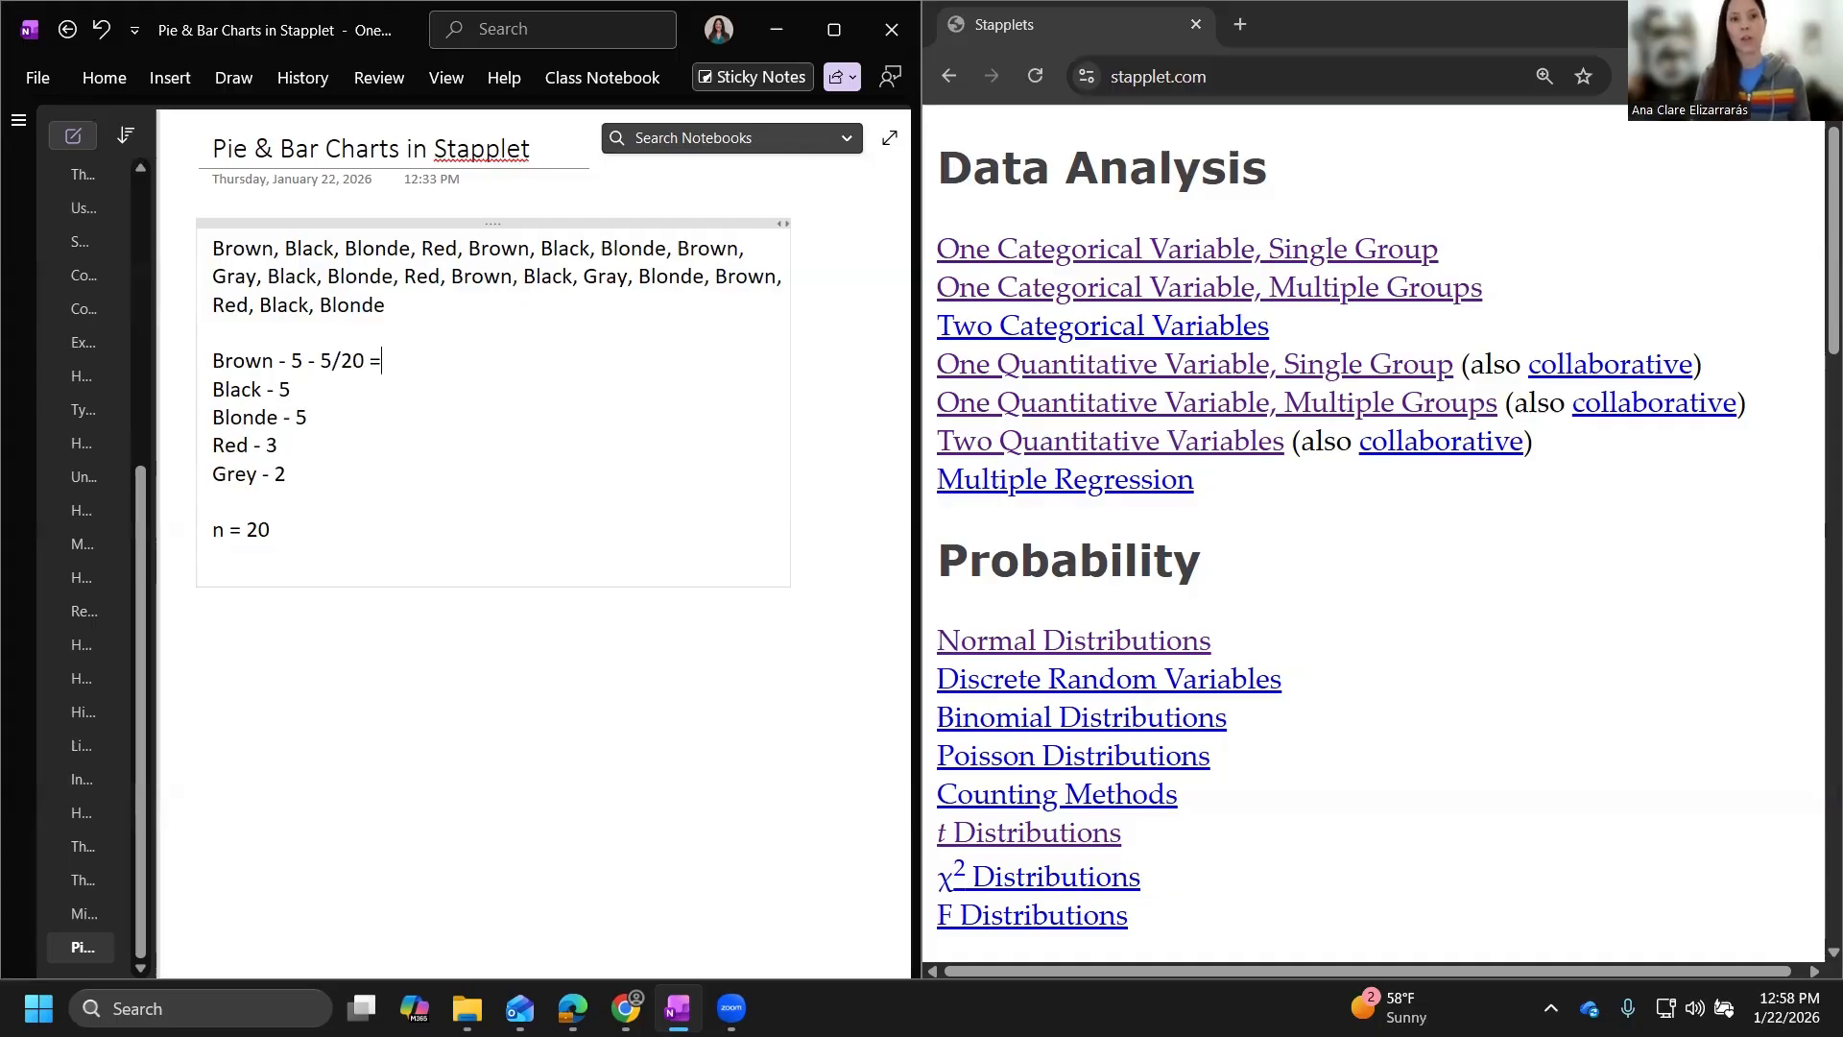
pyautogui.press('BackSpace')
pyautogui.write('- 0.25')
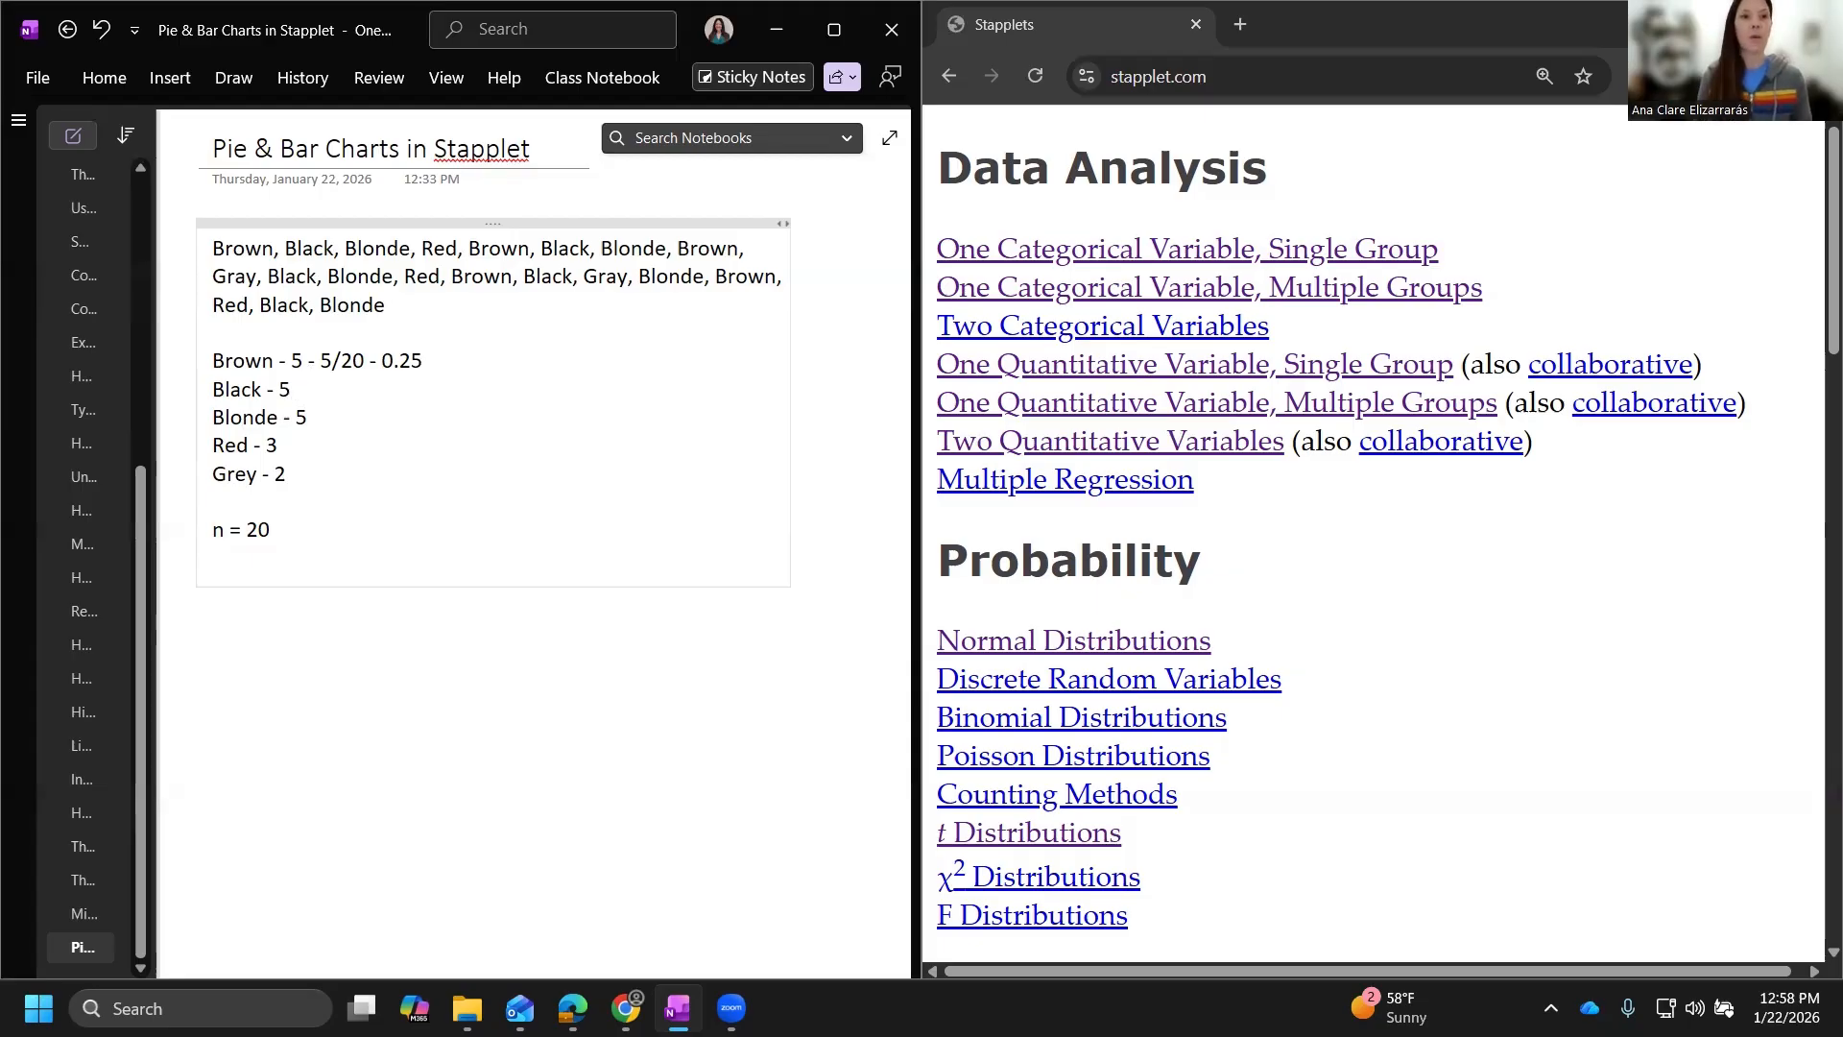
# Append the relative frequency "- 5/20 - 0.25" to both the Black and Blonde lines.
pyautogui.write(' - ')
pyautogui.write('5')
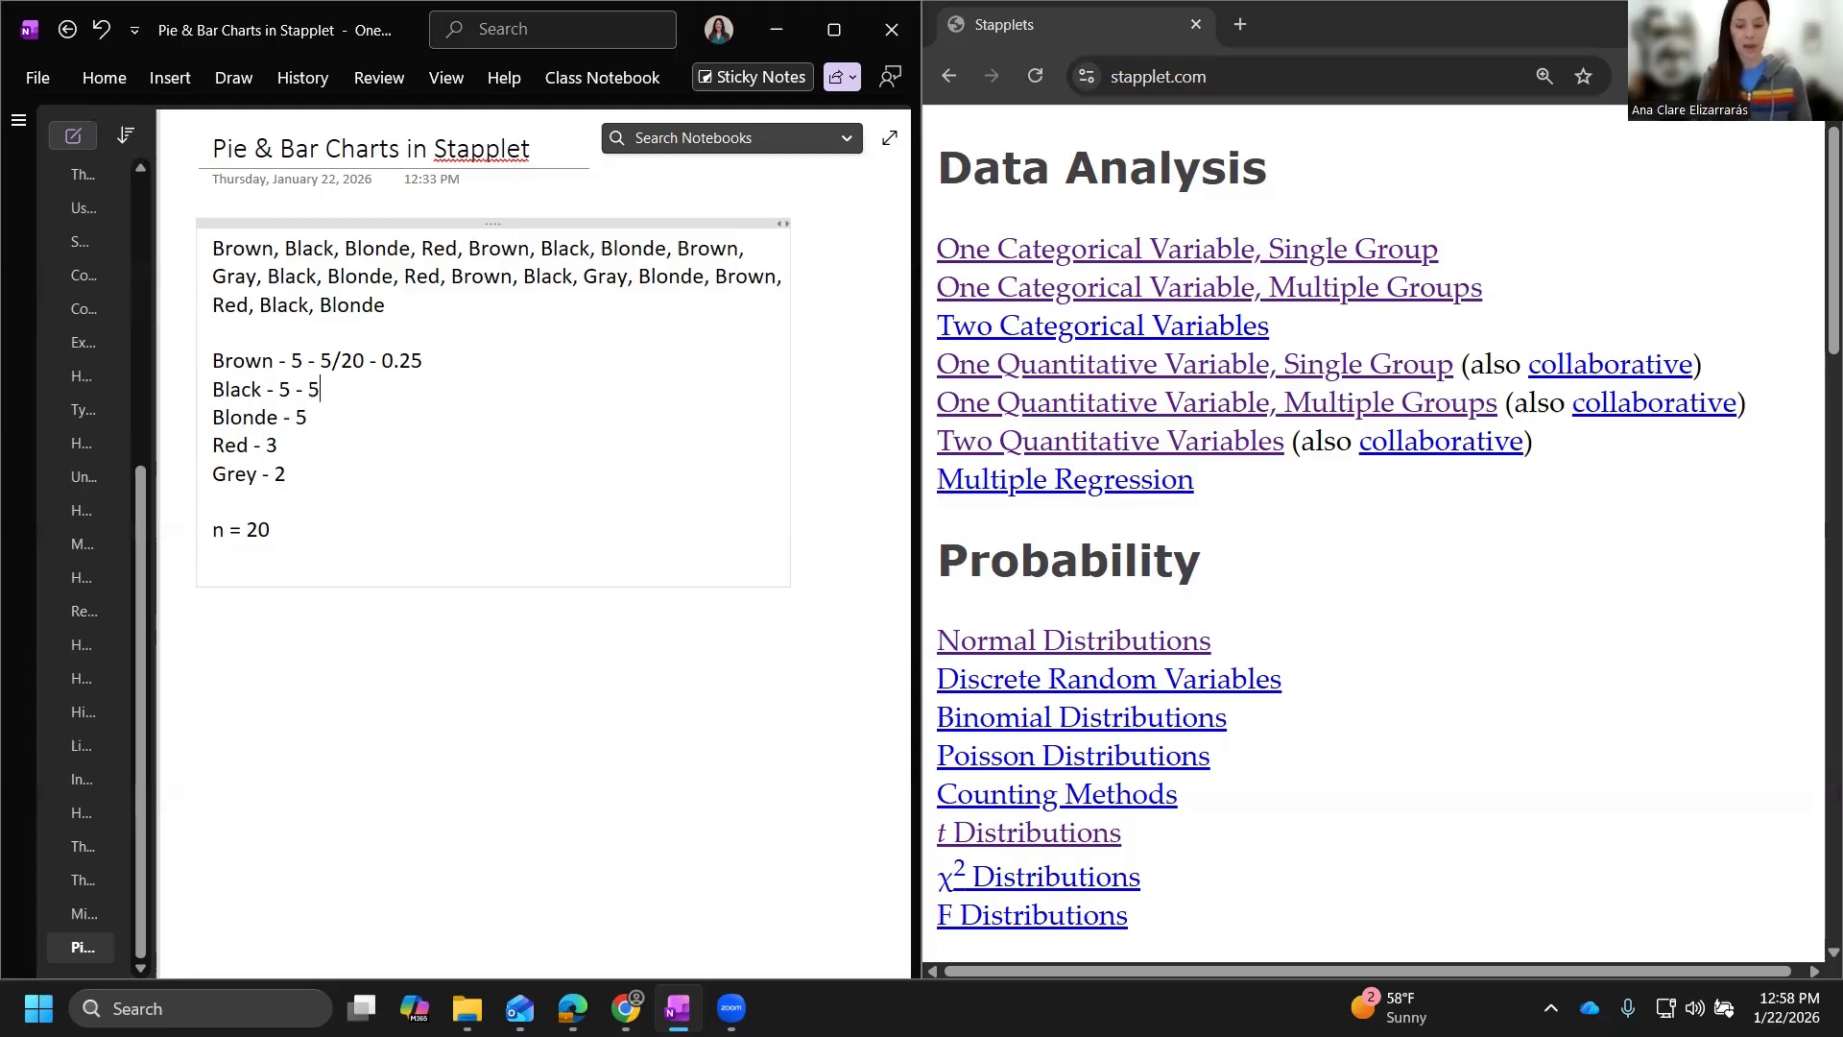
pyautogui.write('/20 - 0')
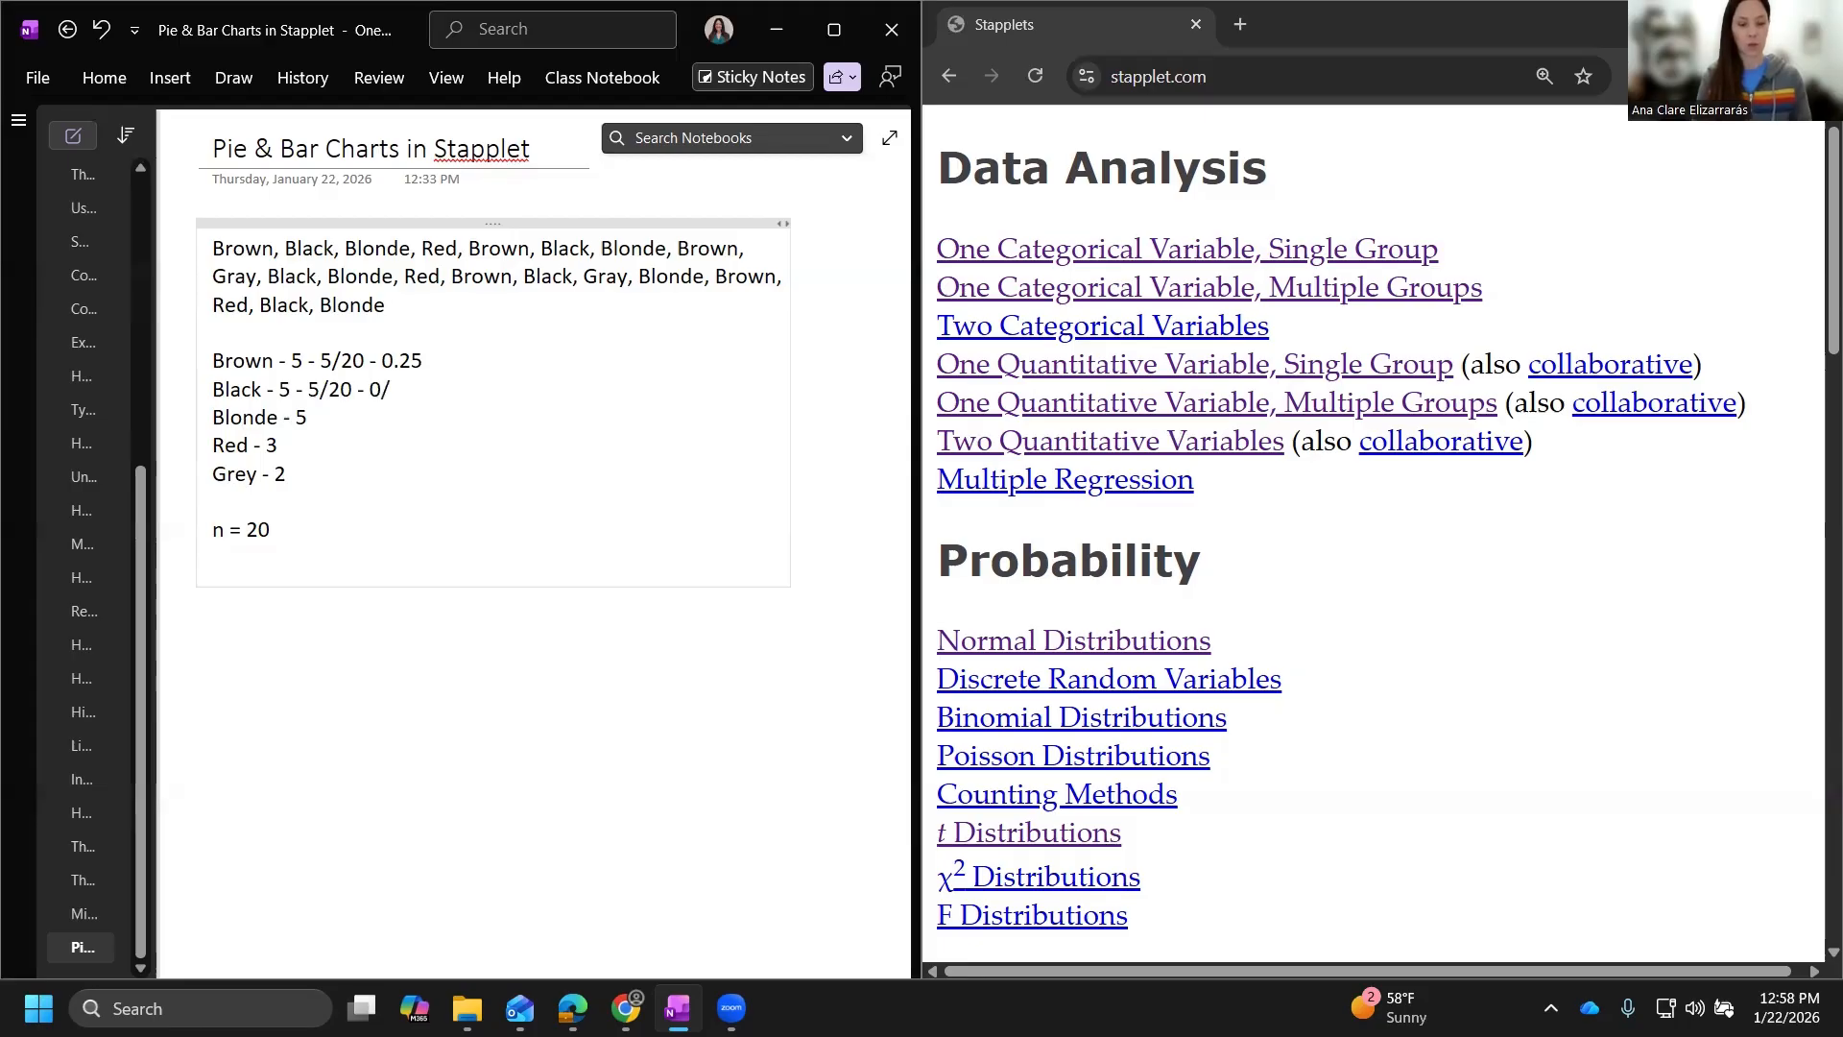
pyautogui.write('.25')
pyautogui.press('Down')
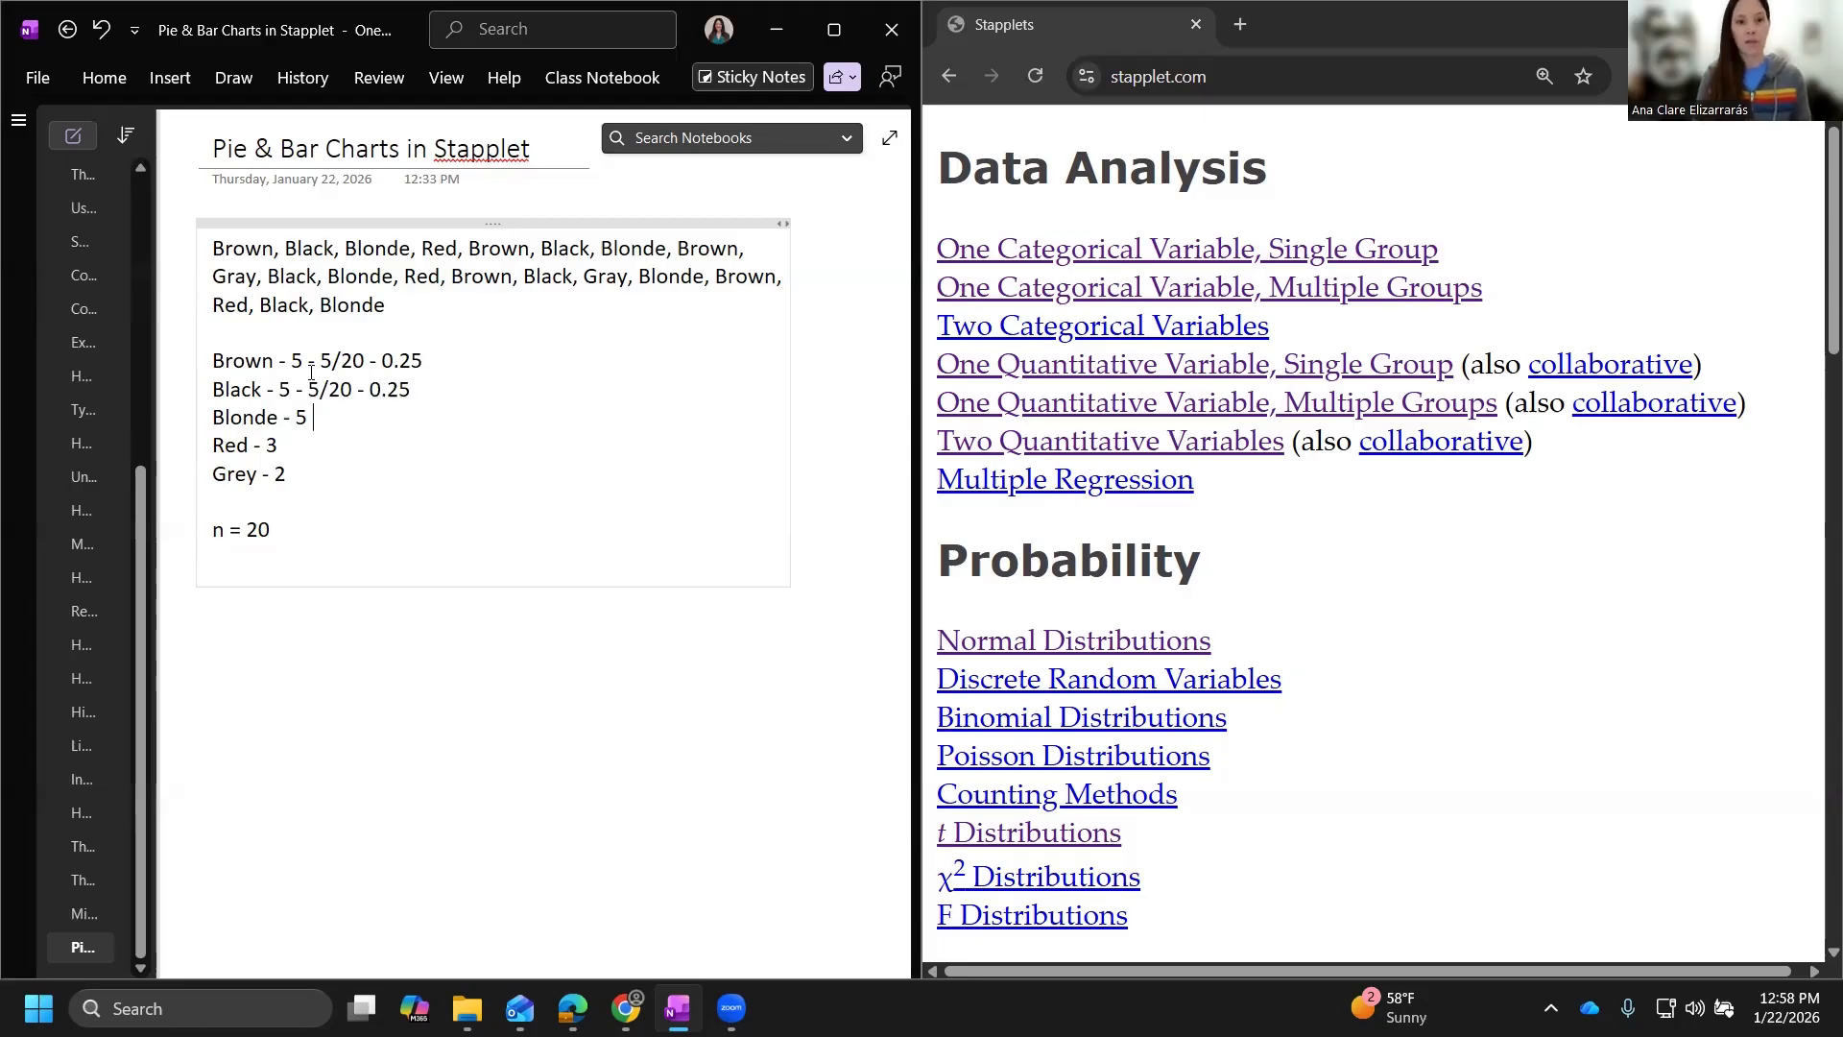
pyautogui.write('- 5/20')
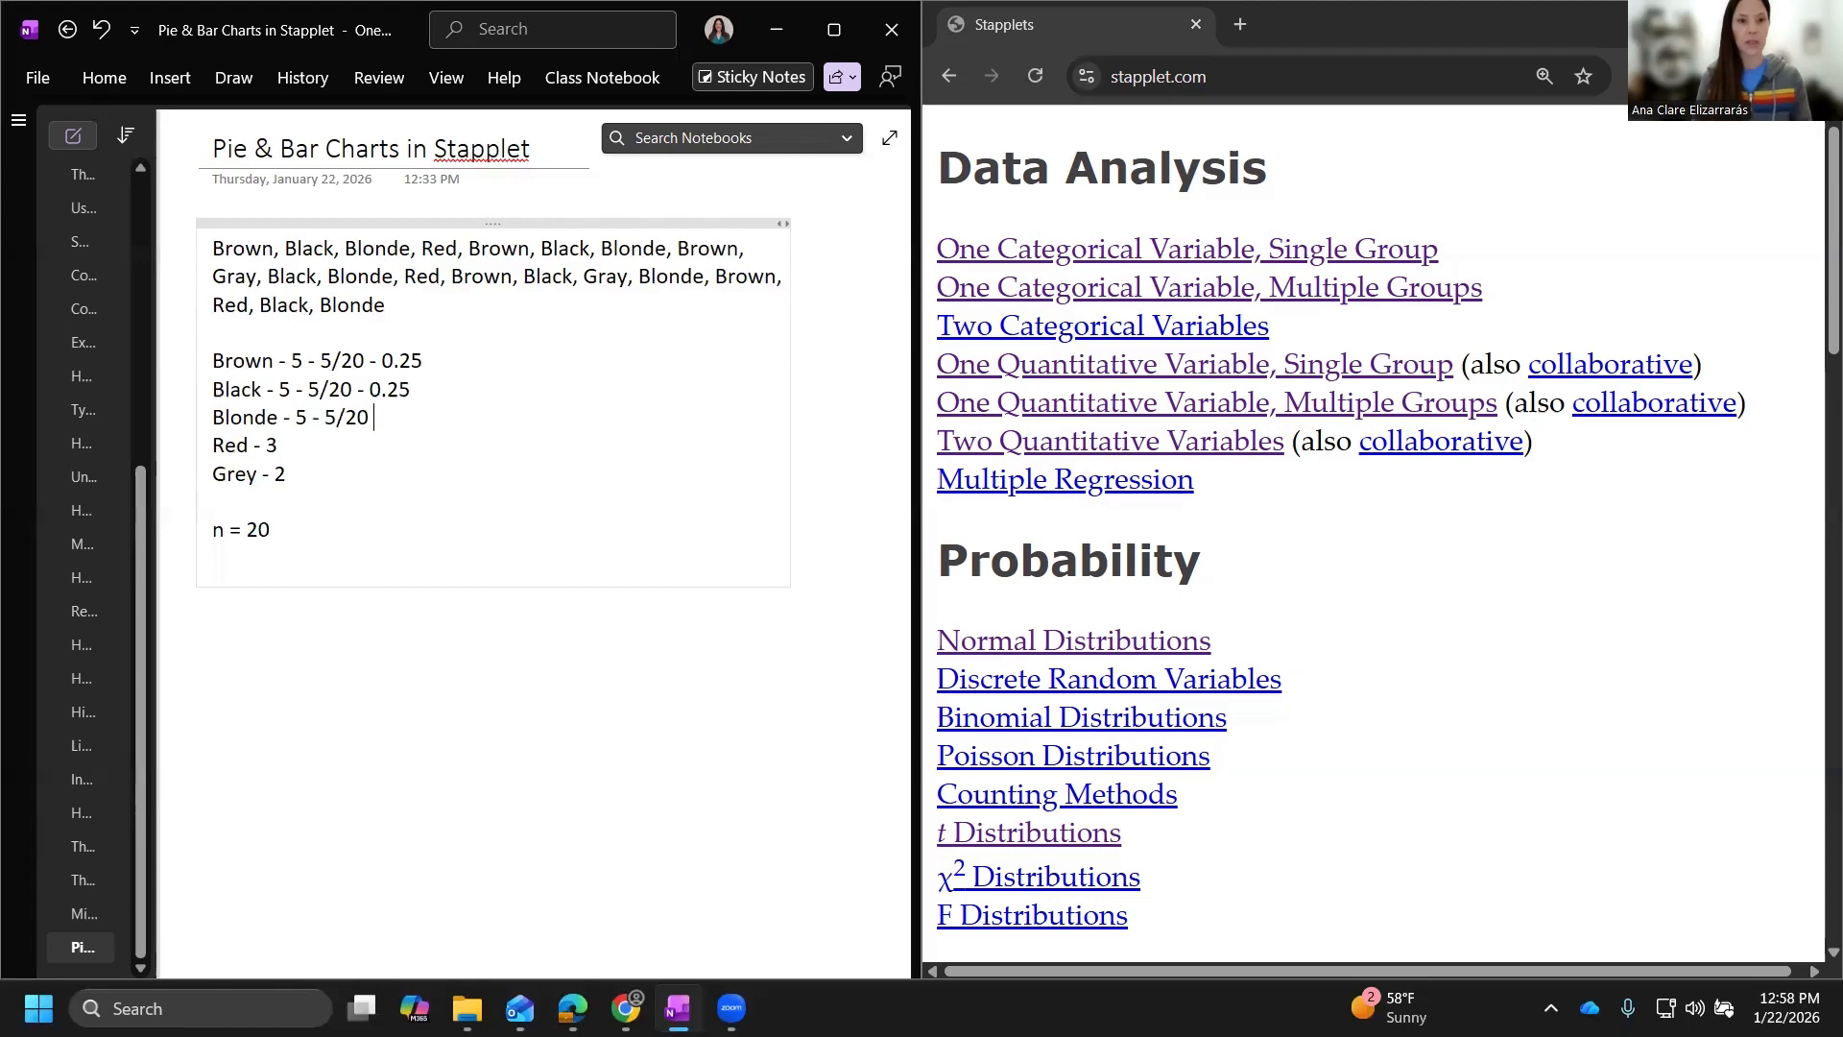
pyautogui.write(' - 0.25')
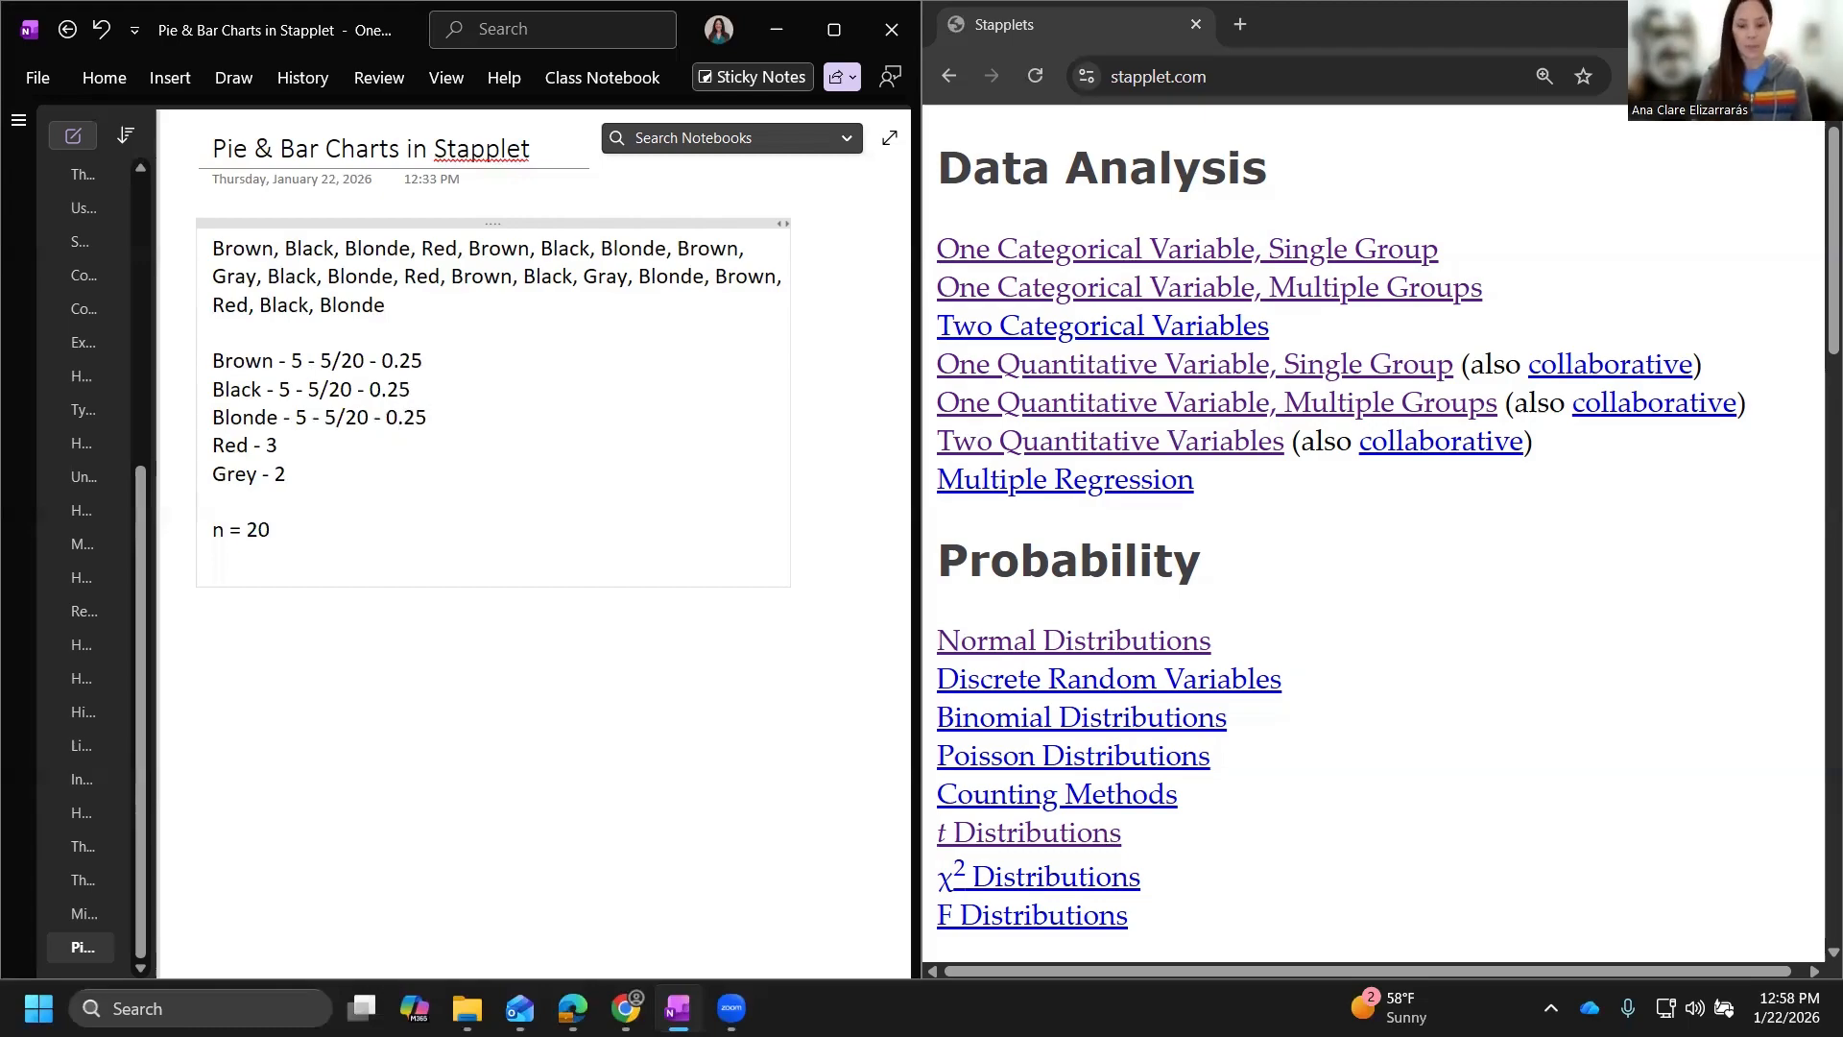
# Append the relative frequencies "- 3/20 - 0.15" to the Red line and "- 2/20 - 0.10" to the Grey line.
pyautogui.press('Down')
pyautogui.write('- 3/20 - ')
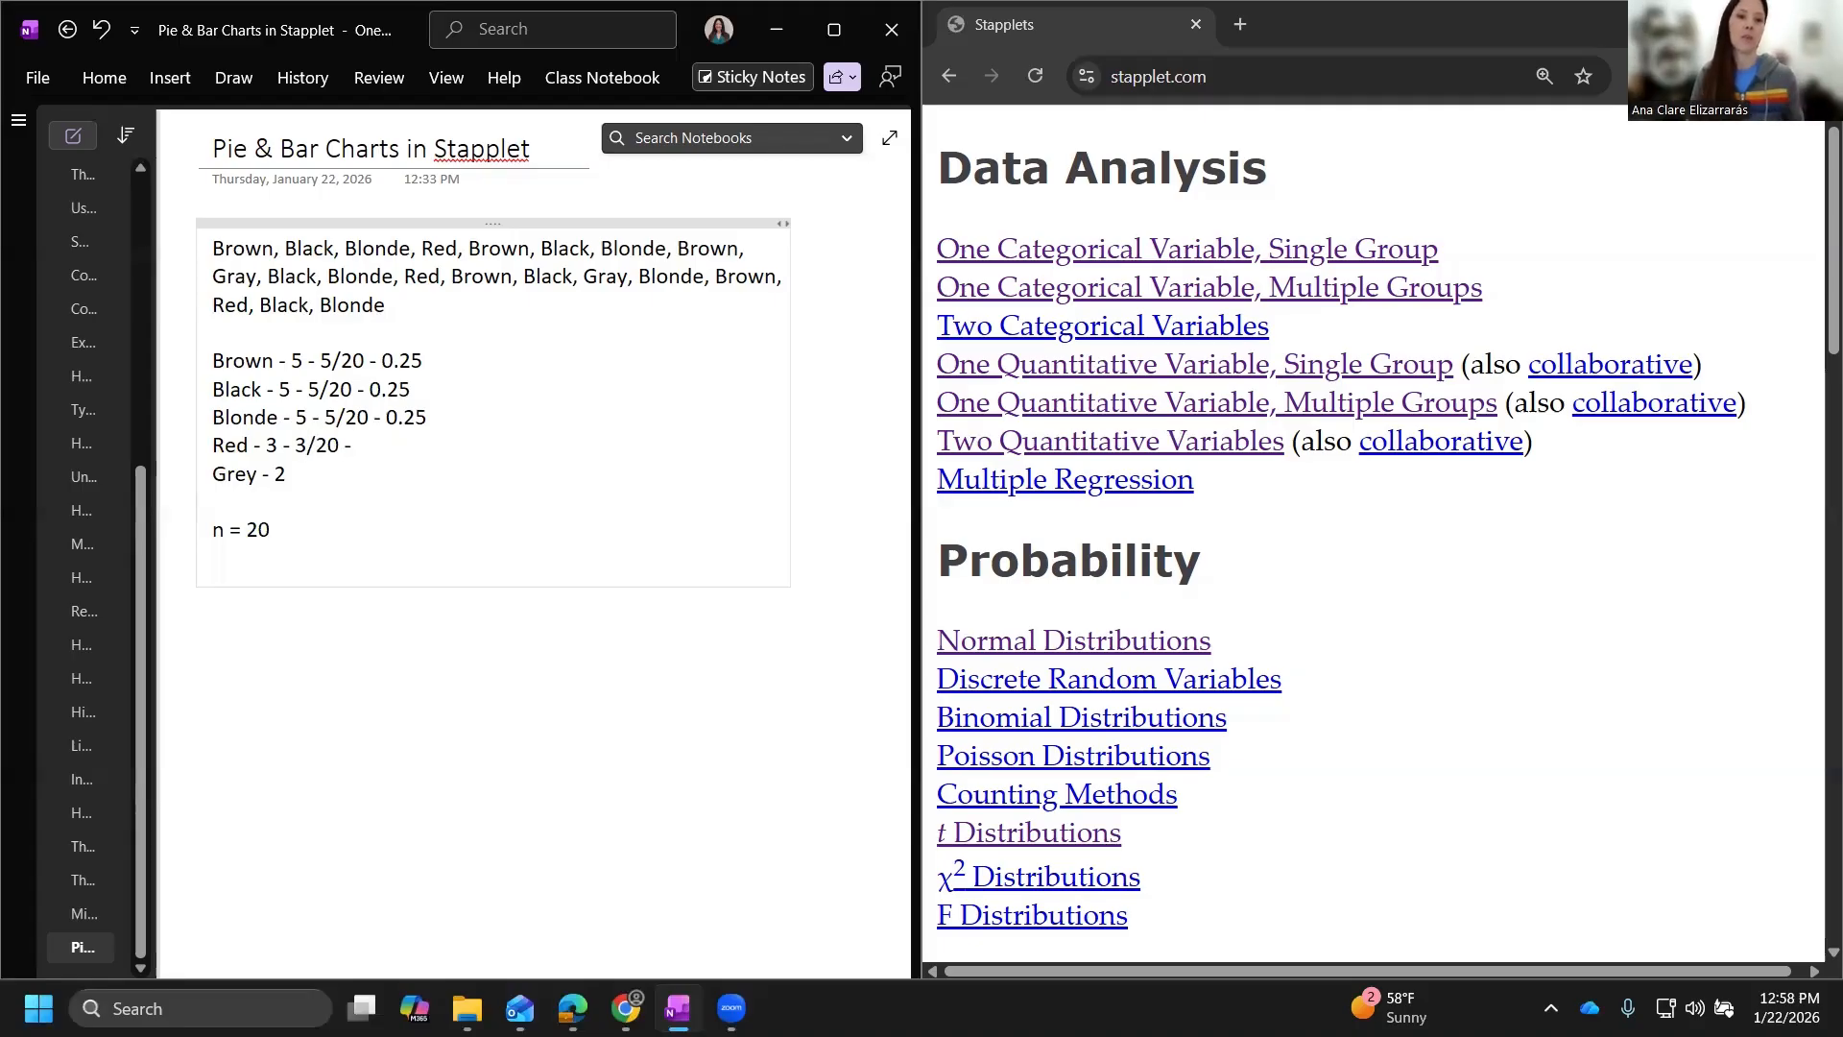
pyautogui.write('0/15')
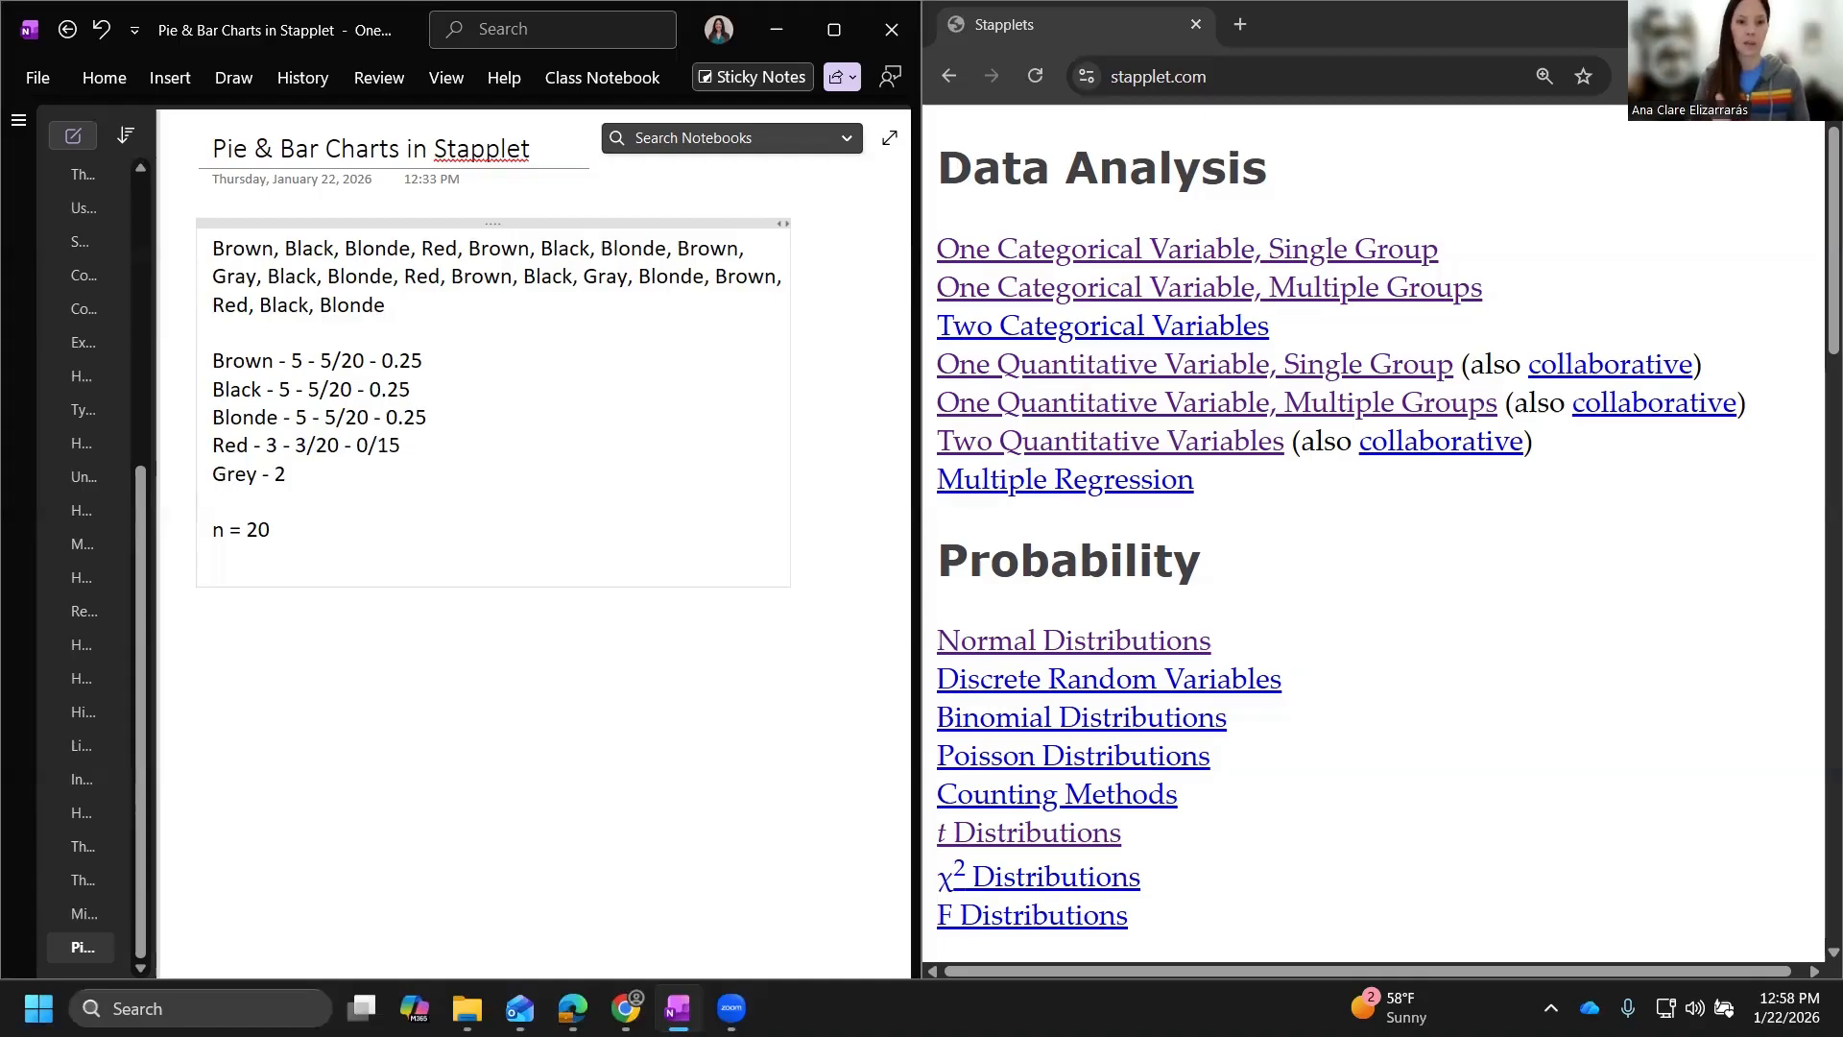
pyautogui.press('BackSpace')
pyautogui.press('BackSpace')
pyautogui.press('BackSpace')
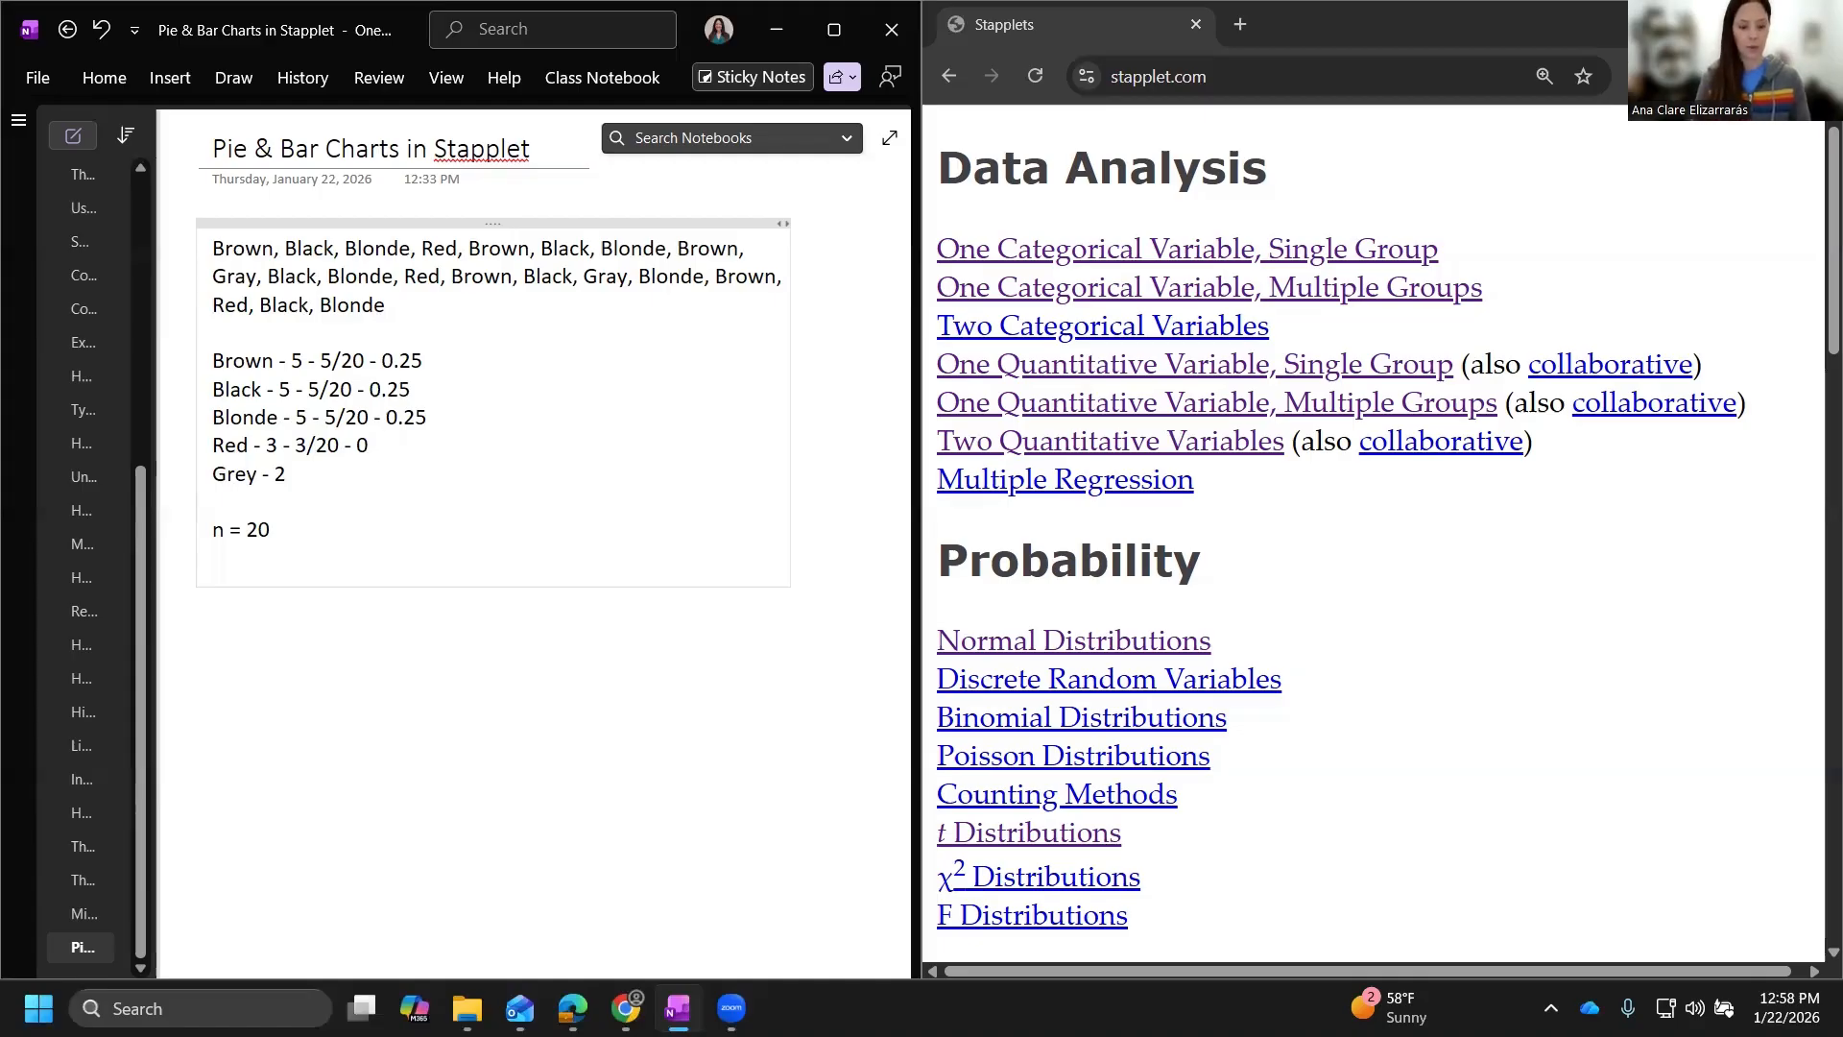
pyautogui.write('.15')
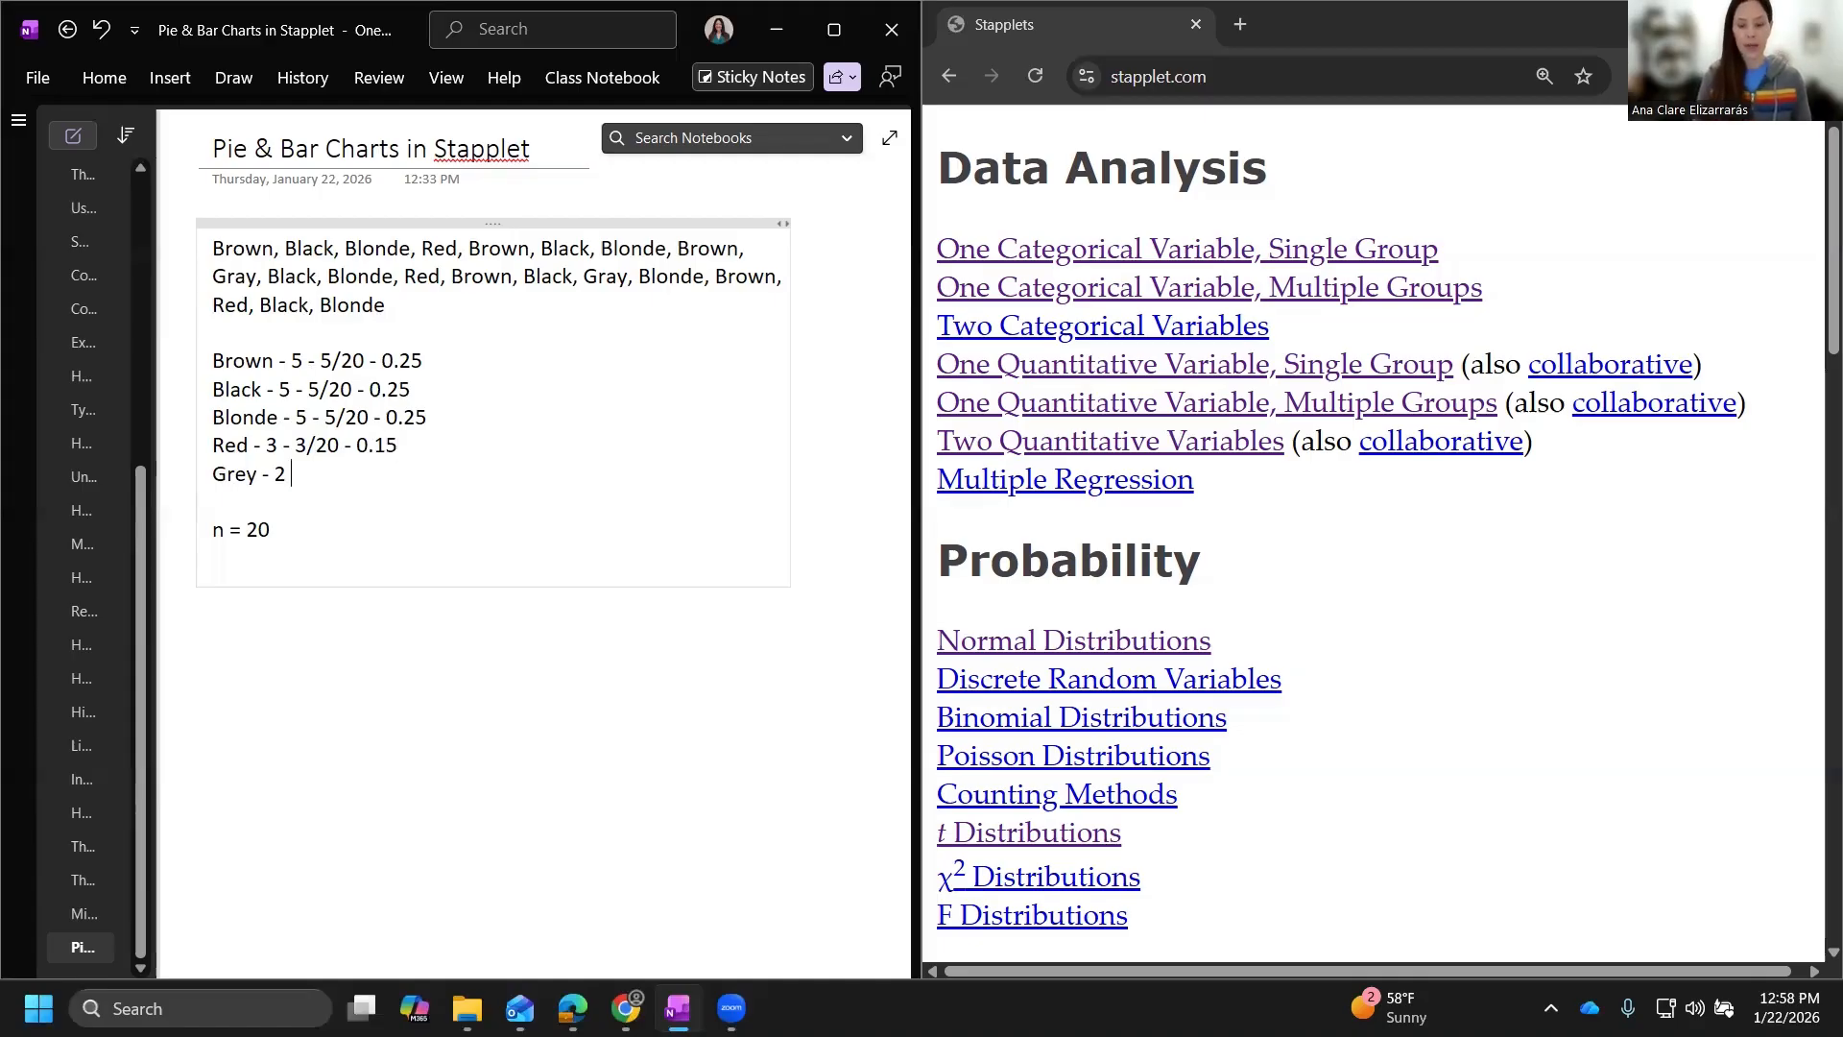
pyautogui.write('- 2/20')
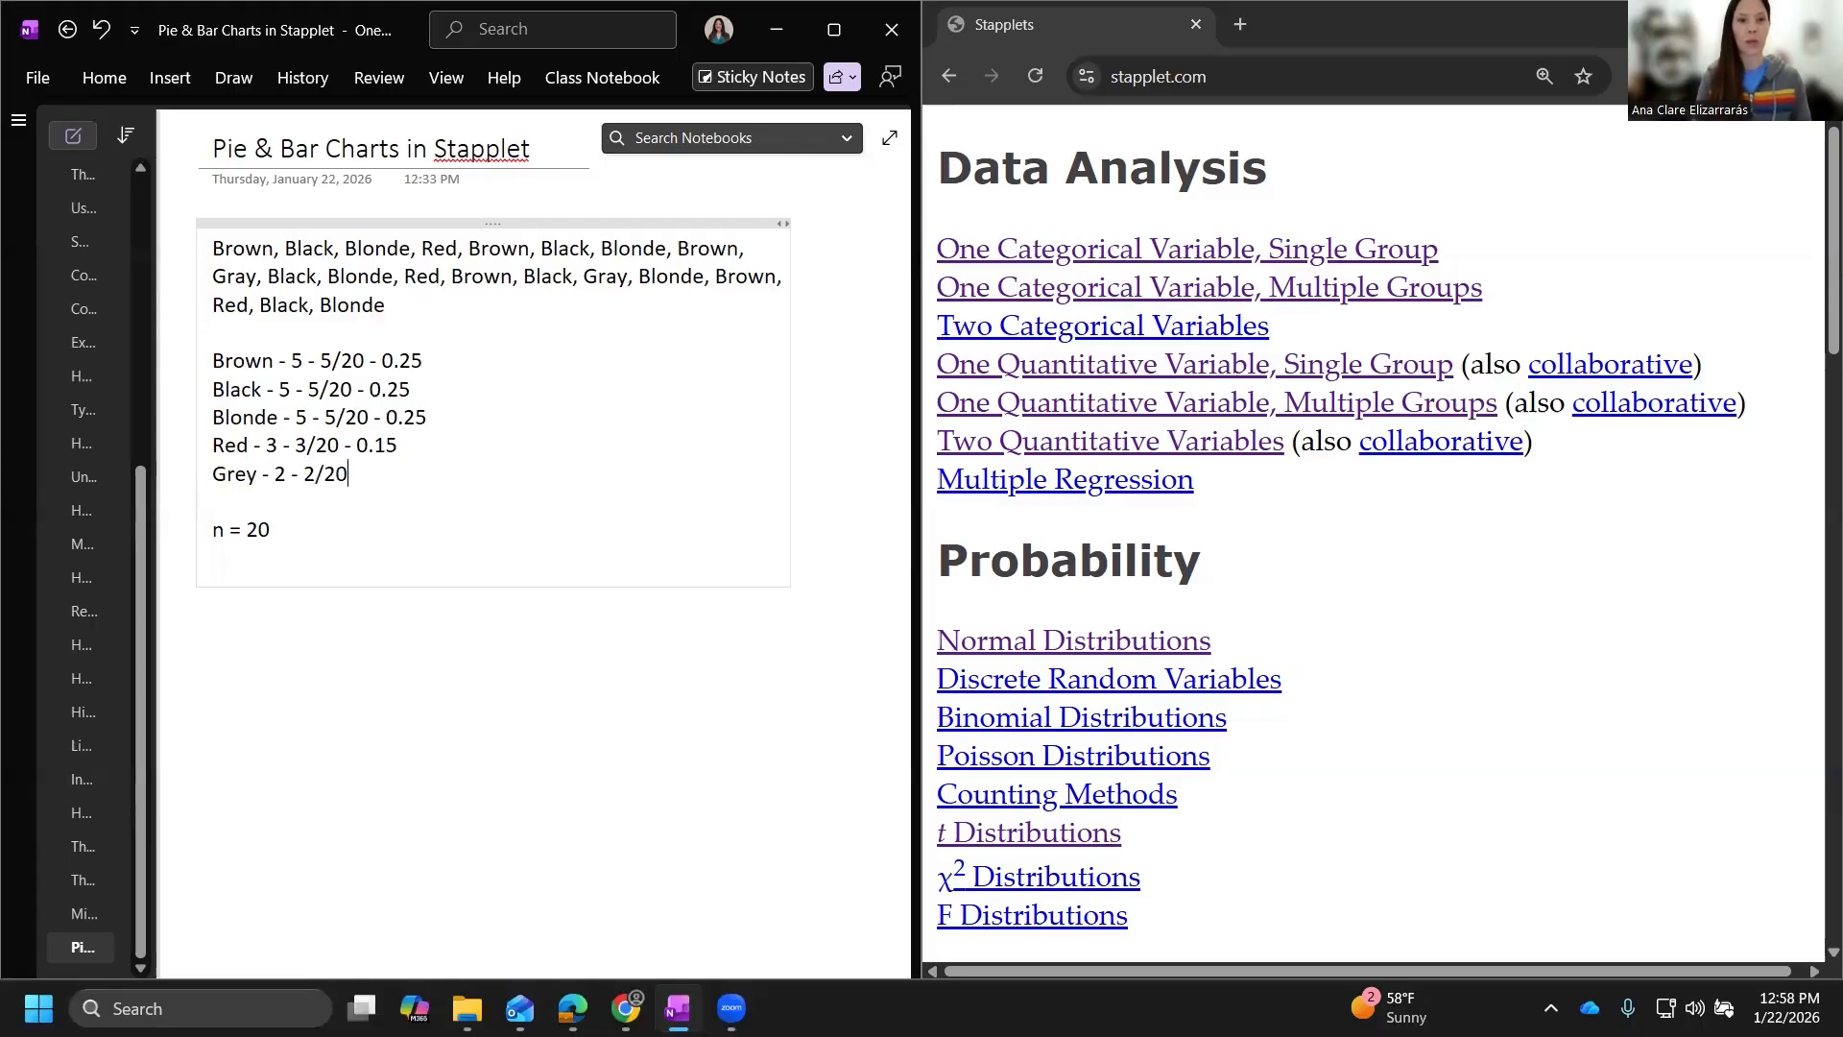
pyautogui.write(' - 0.2')
pyautogui.press('BackSpace')
pyautogui.write('10')
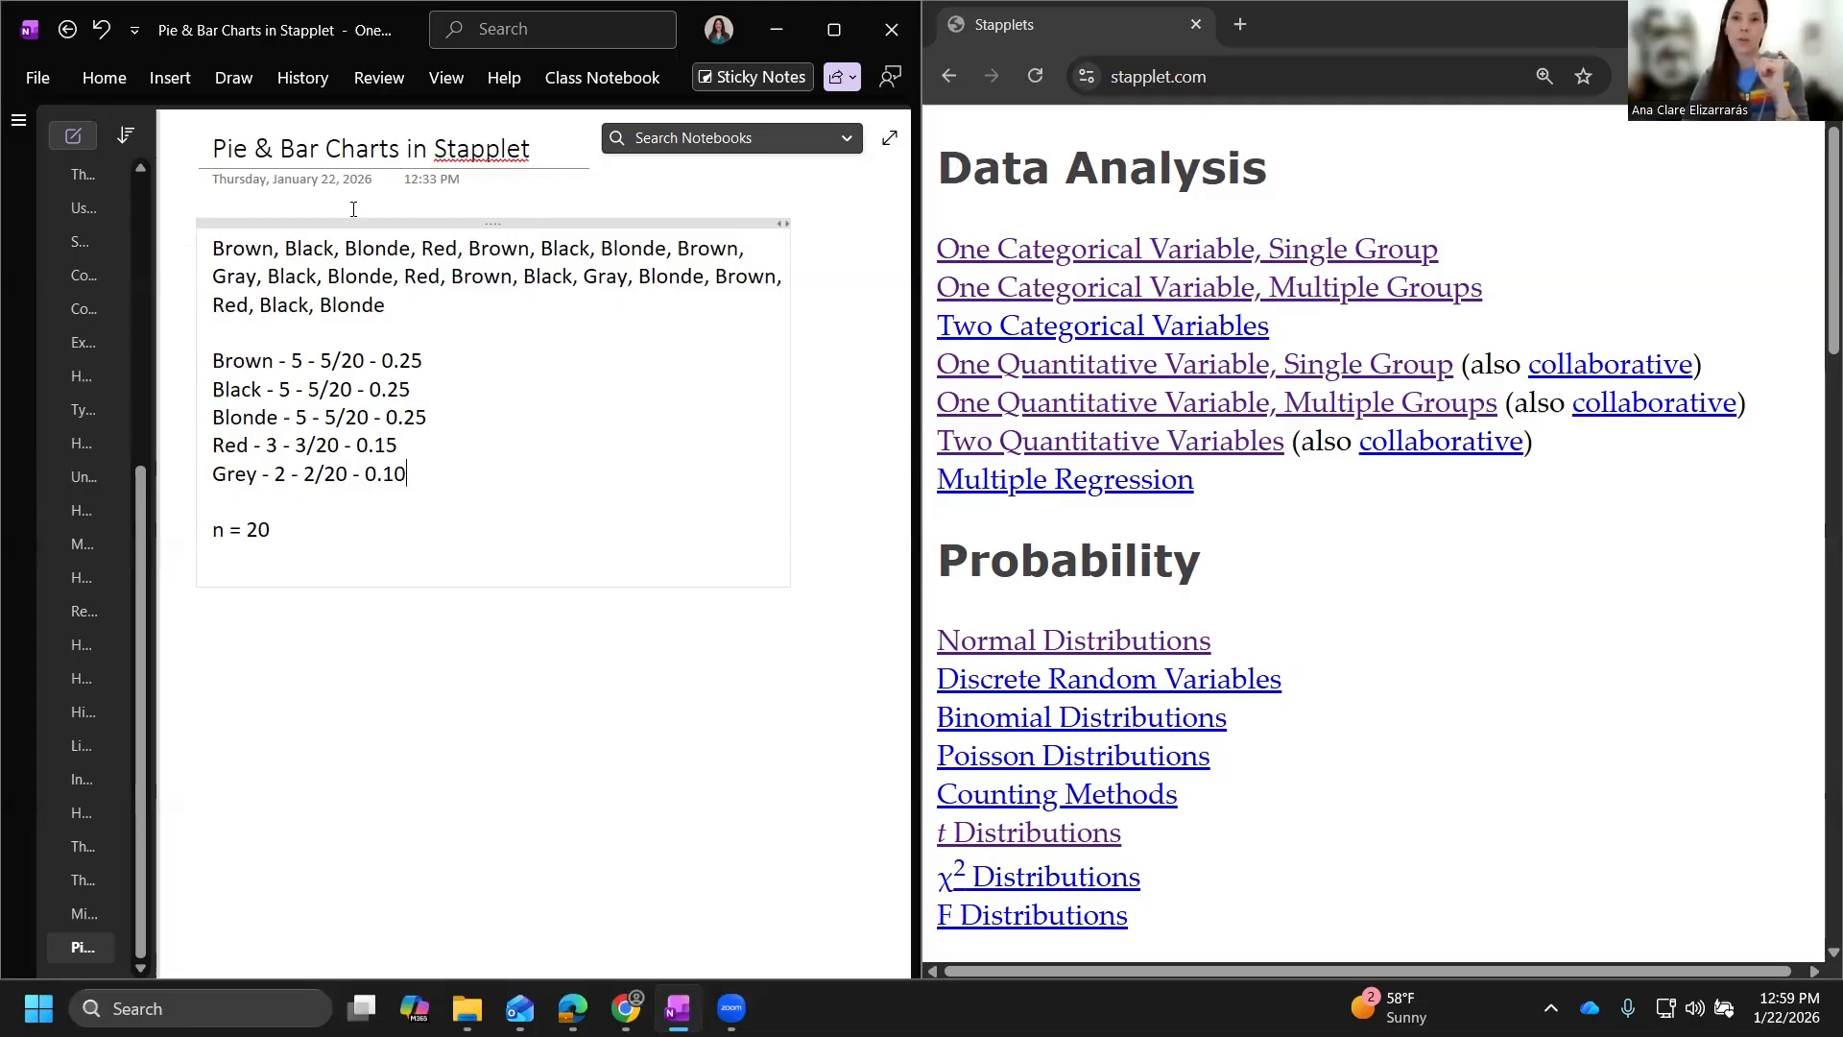
# Switch to Stapplet in the browser, open One Categorical Variable, Single Group, and widen the browser's share of the split screen.
pyautogui.click(1065, 260)
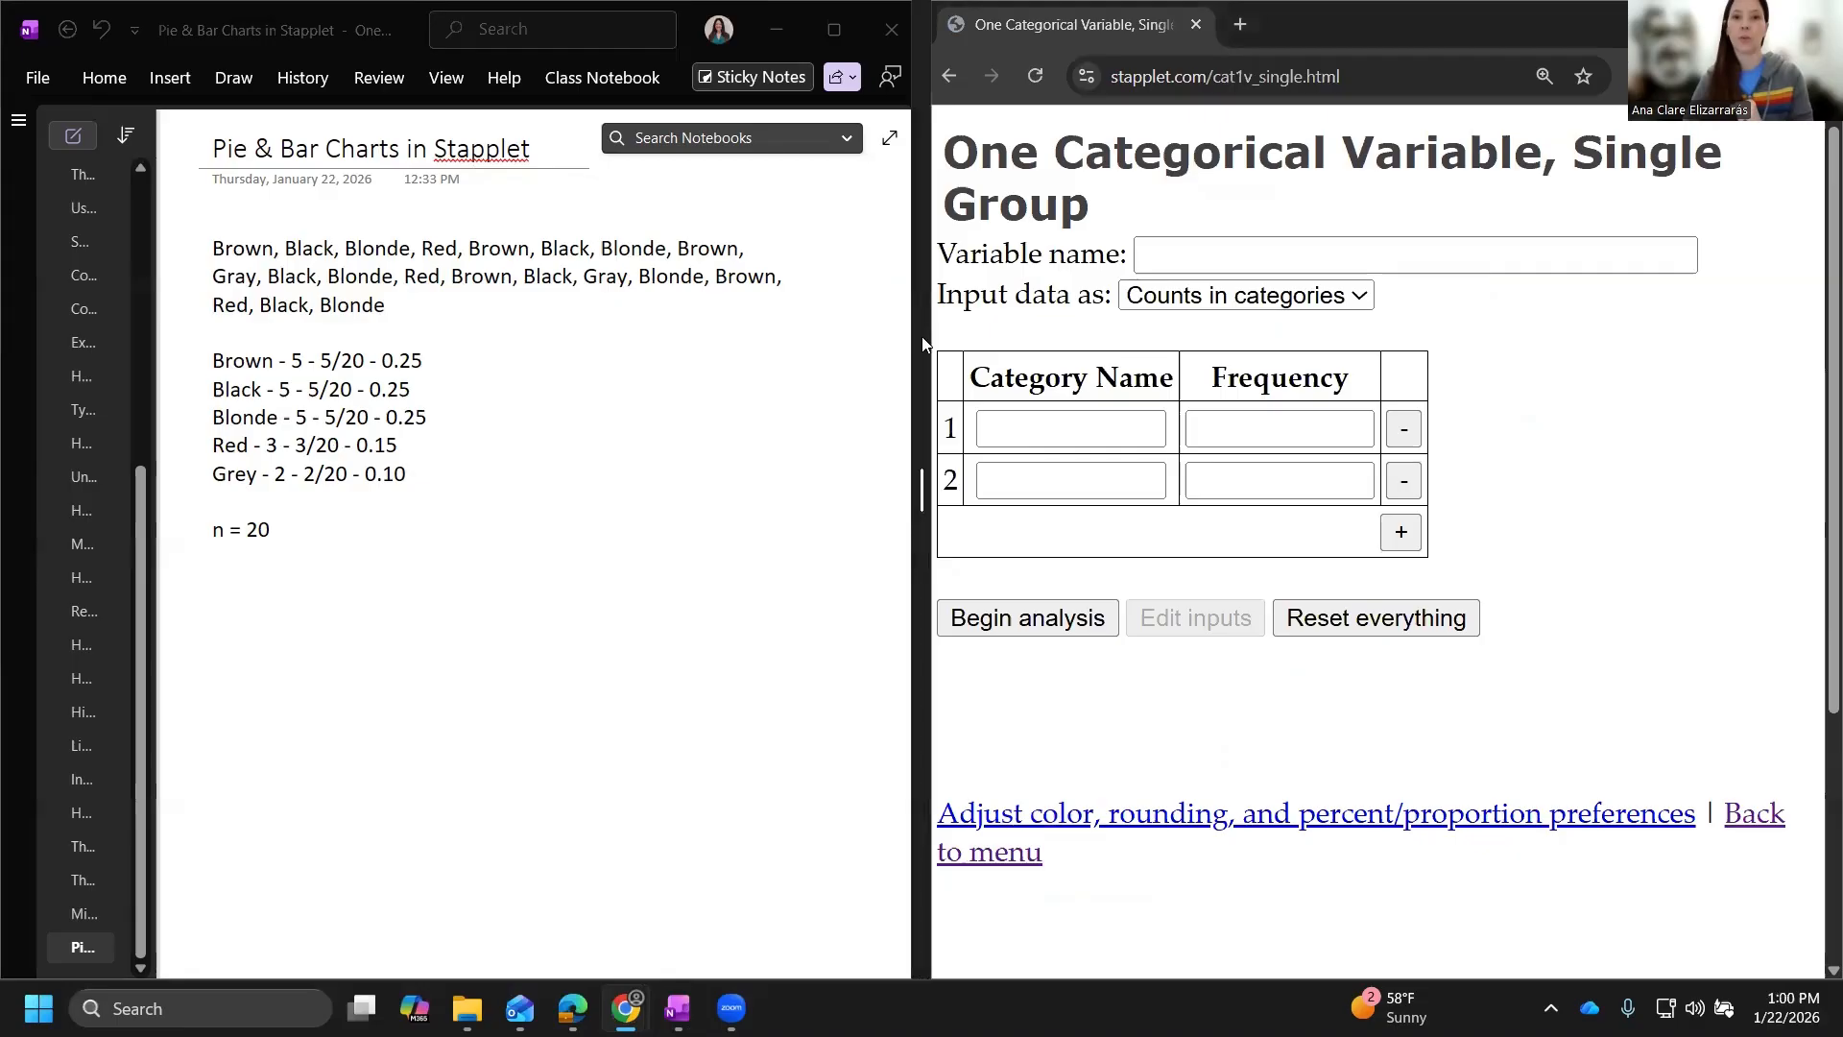
pyautogui.moveTo(921, 342); pyautogui.dragTo(711, 338)
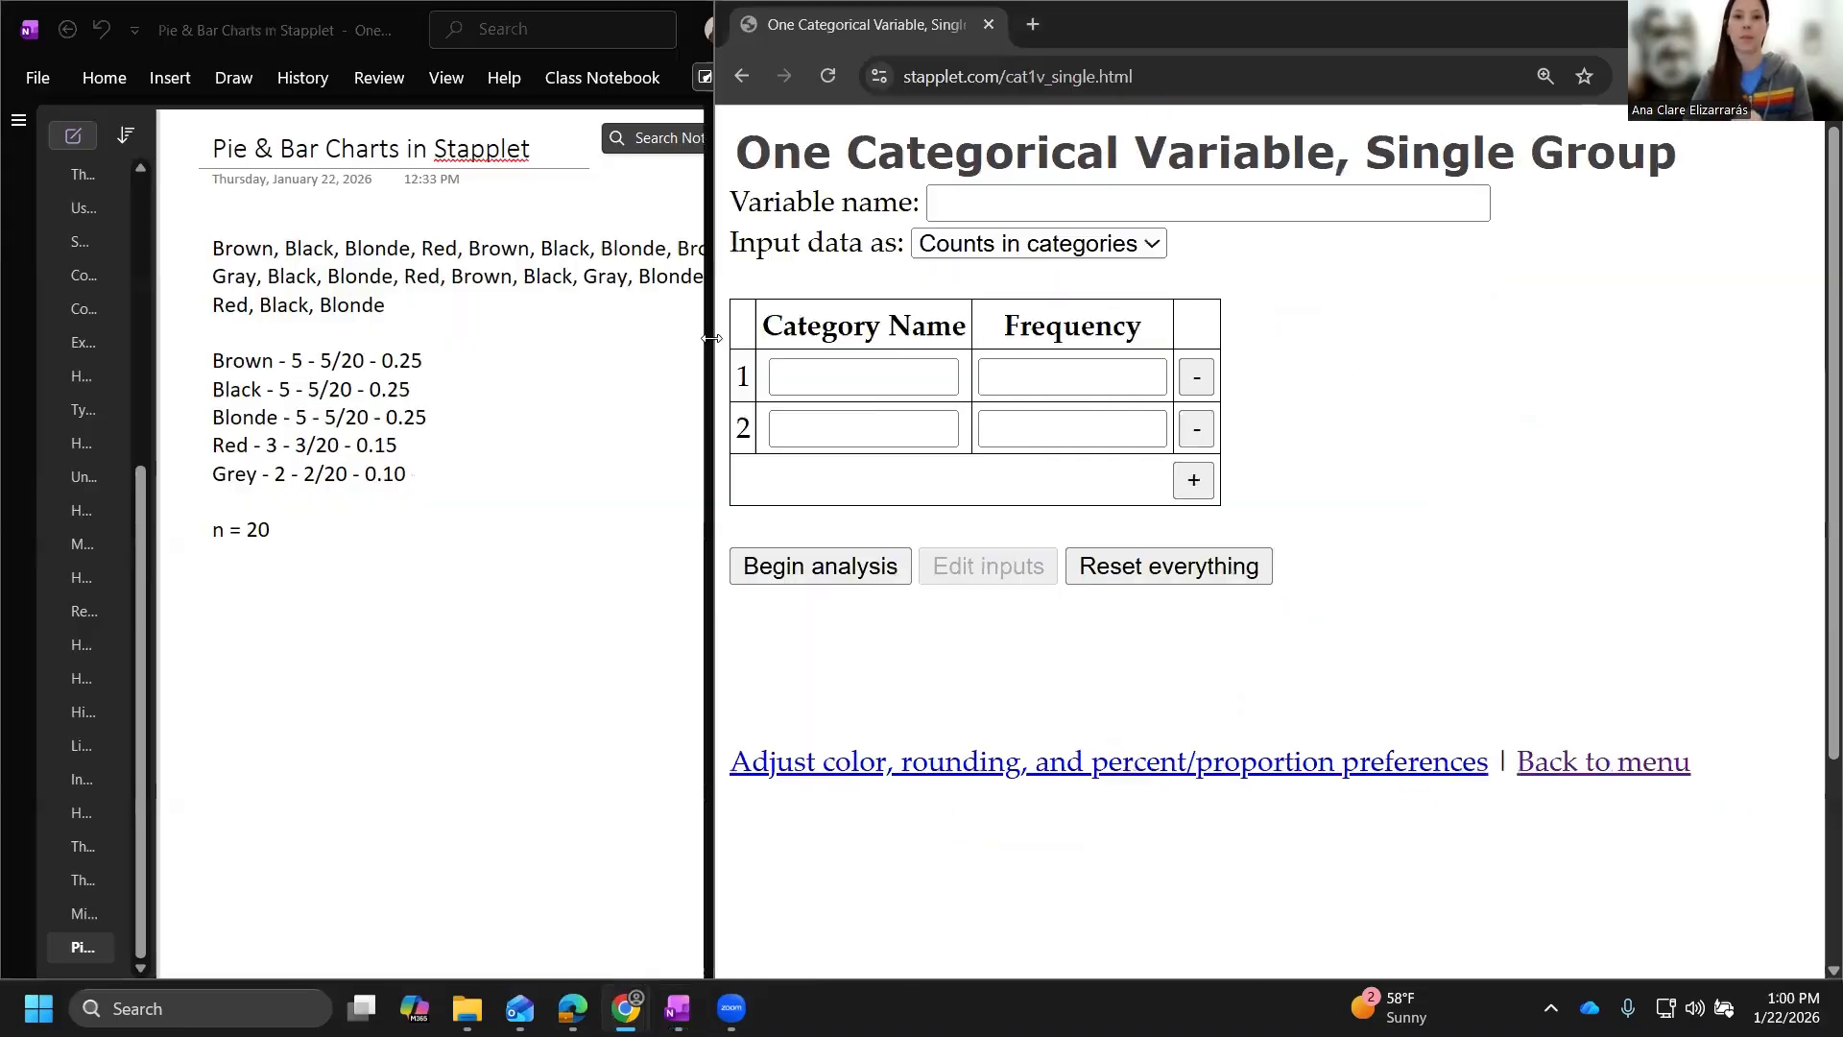
# Name the variable "Hair Color".
pyautogui.click(970, 201)
pyautogui.write('Hia')
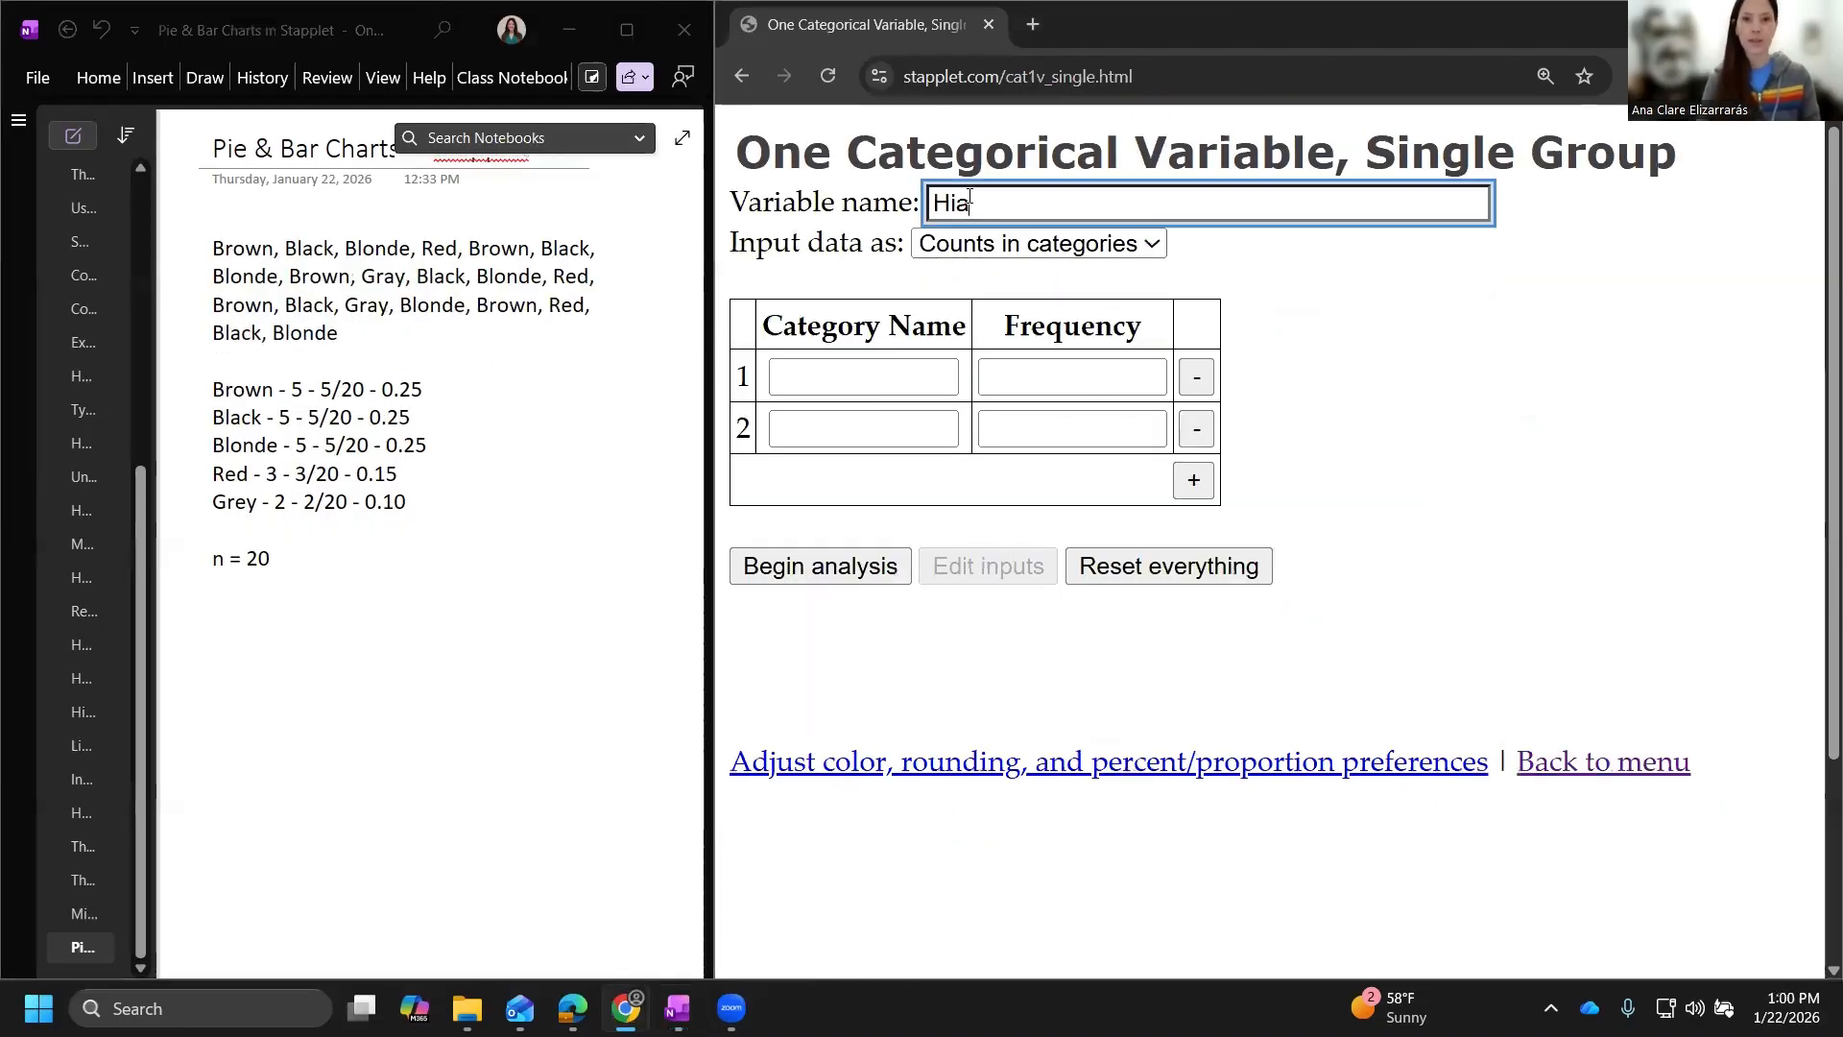
pyautogui.press('BackSpace')
pyautogui.press('BackSpace')
pyautogui.write('air Colo')
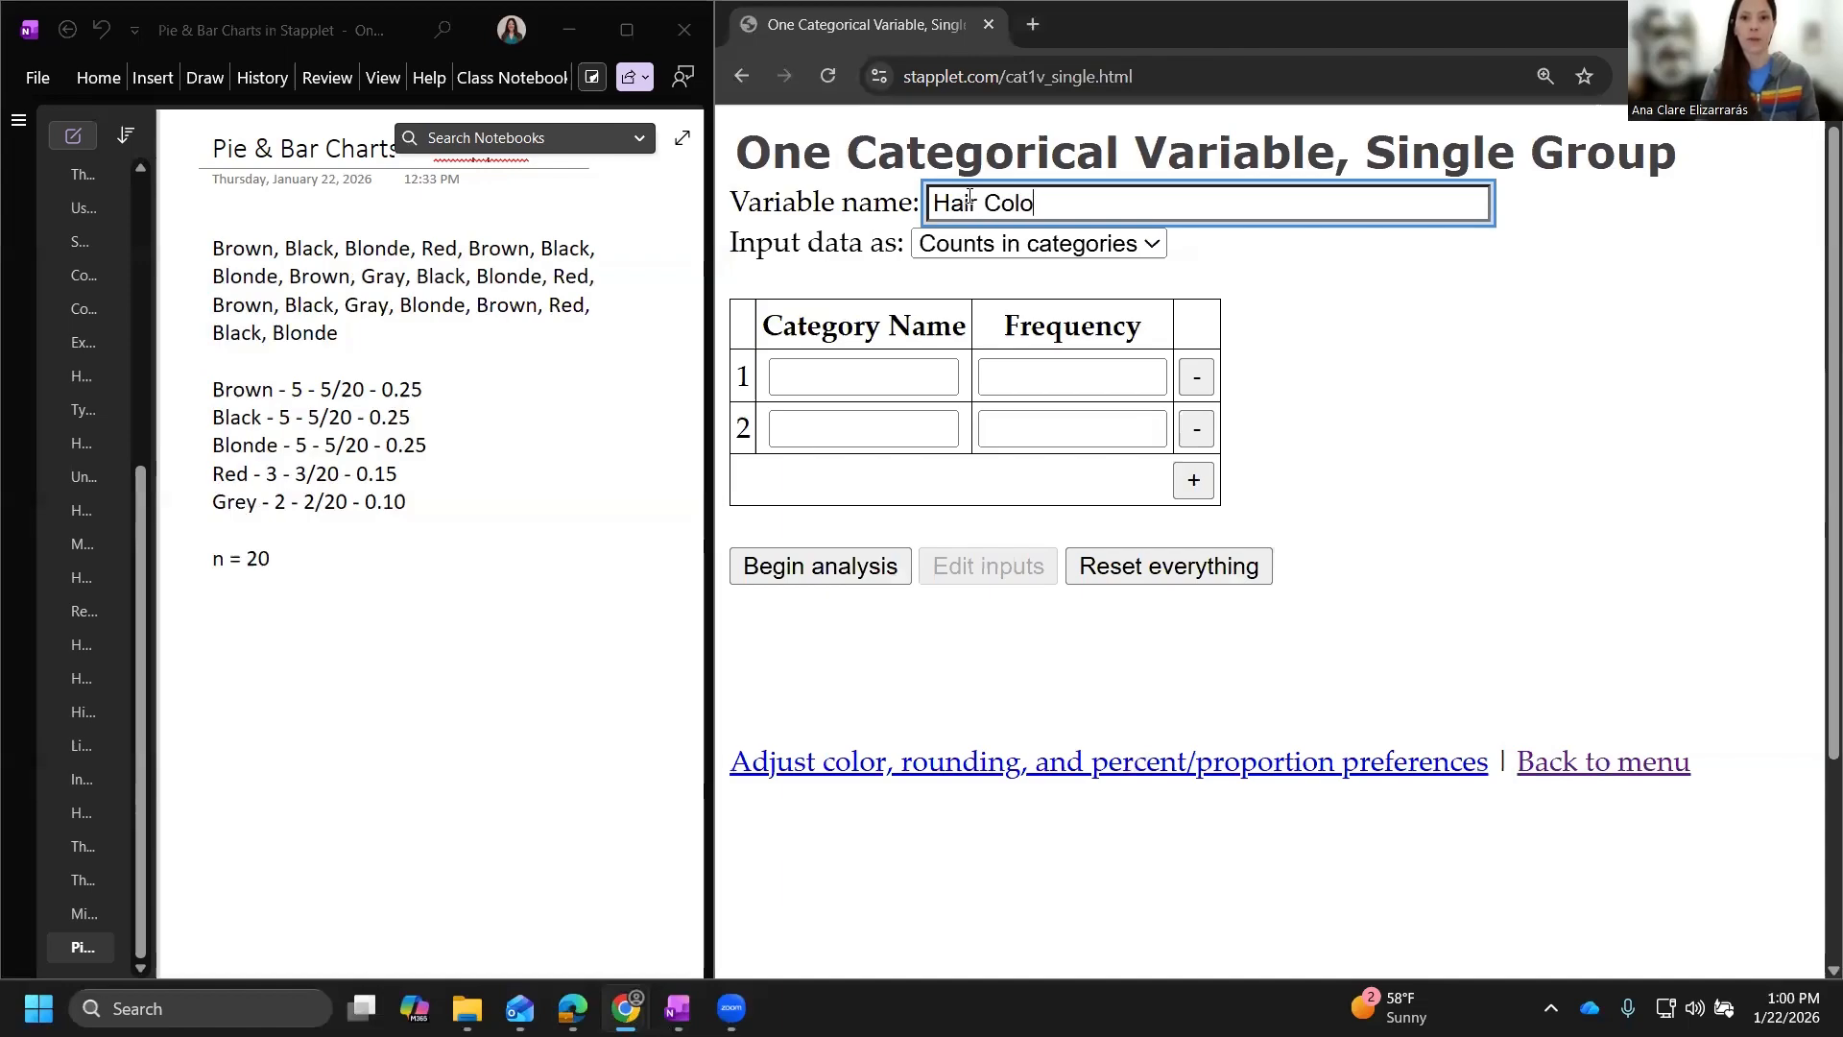
pyautogui.write('r')
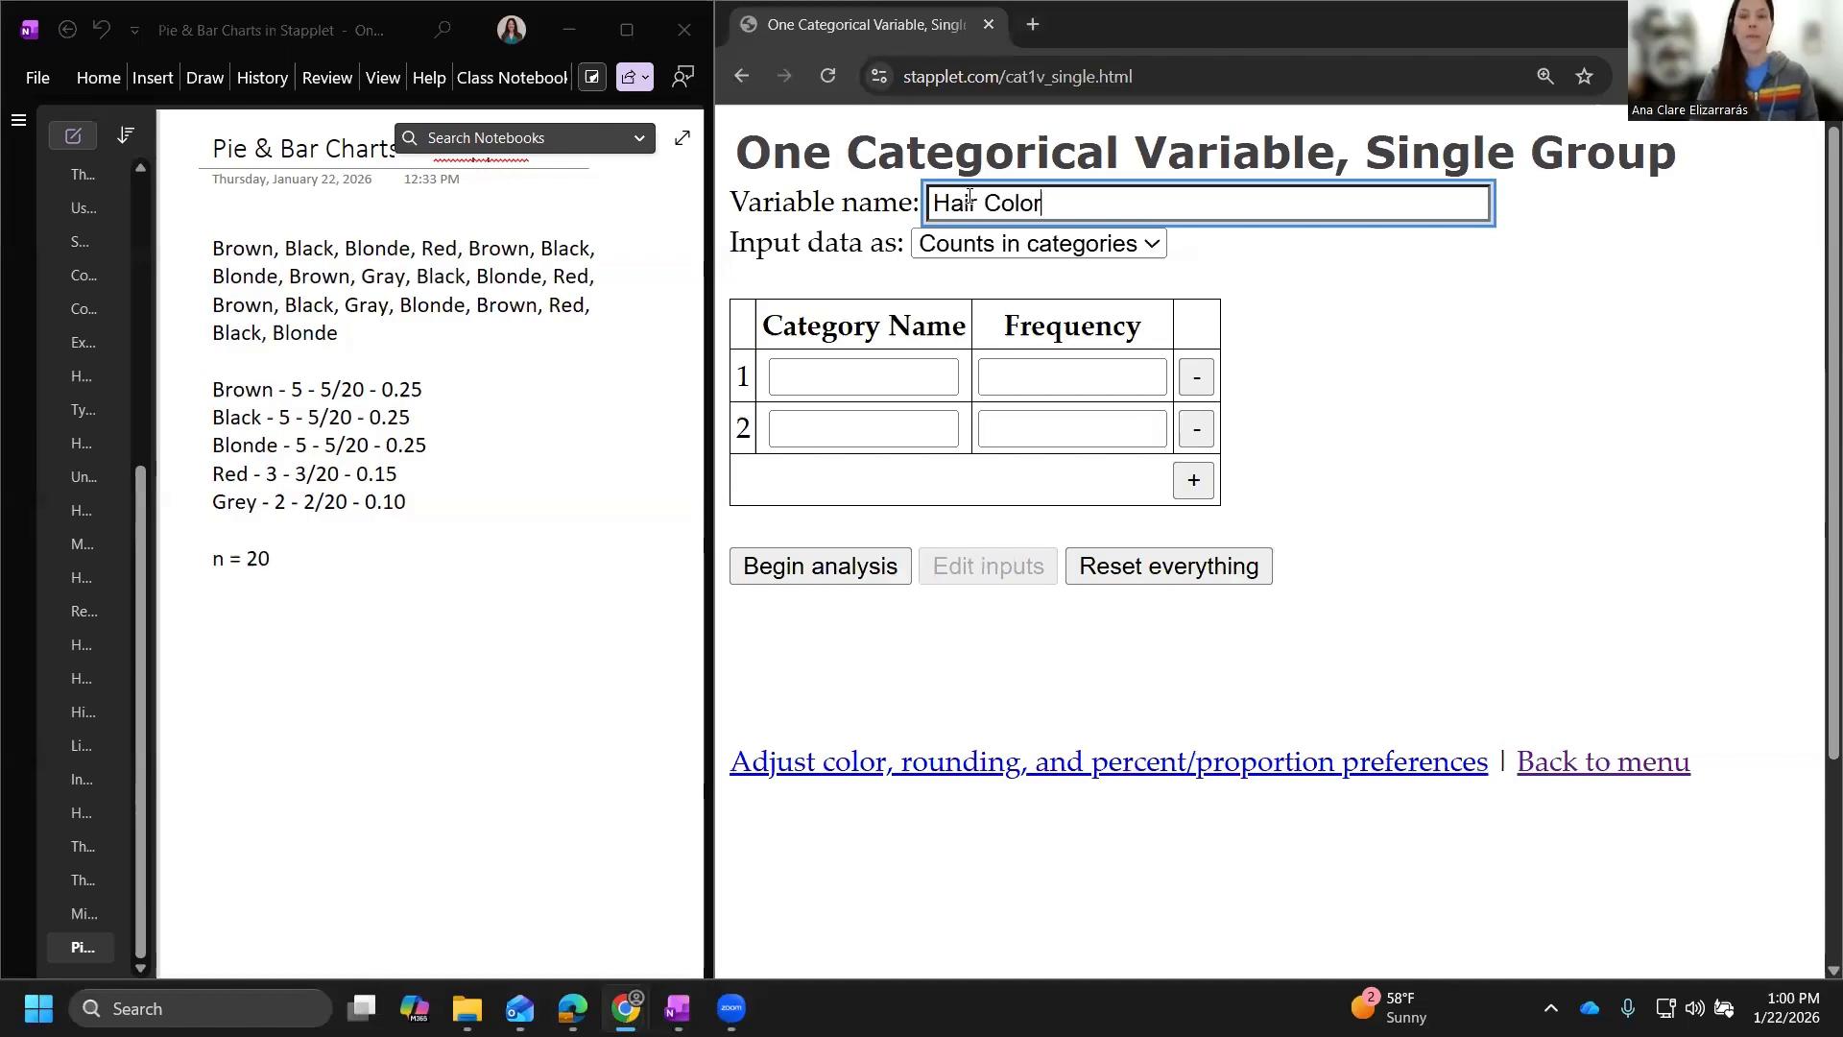
# Change the data input format to Raw data and back to Counts in categories.
pyautogui.click(945, 248)
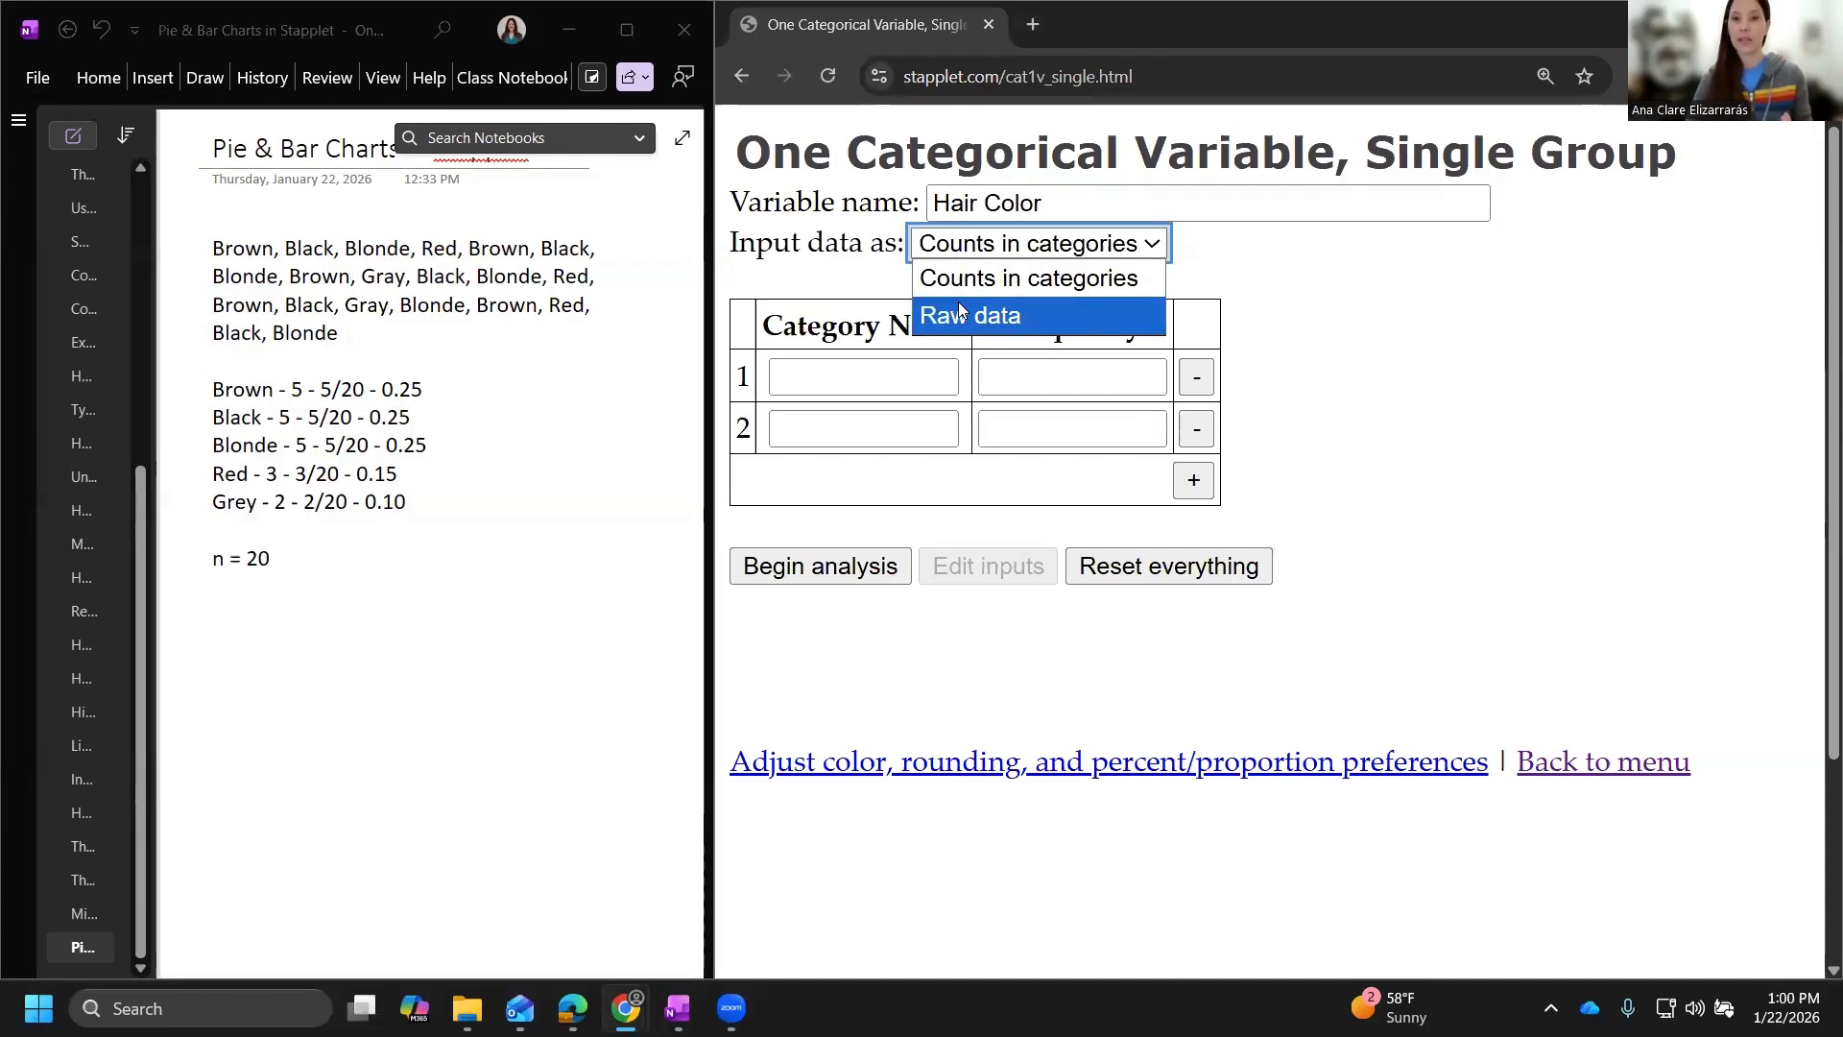
pyautogui.click(1218, 253)
pyautogui.click(1102, 242)
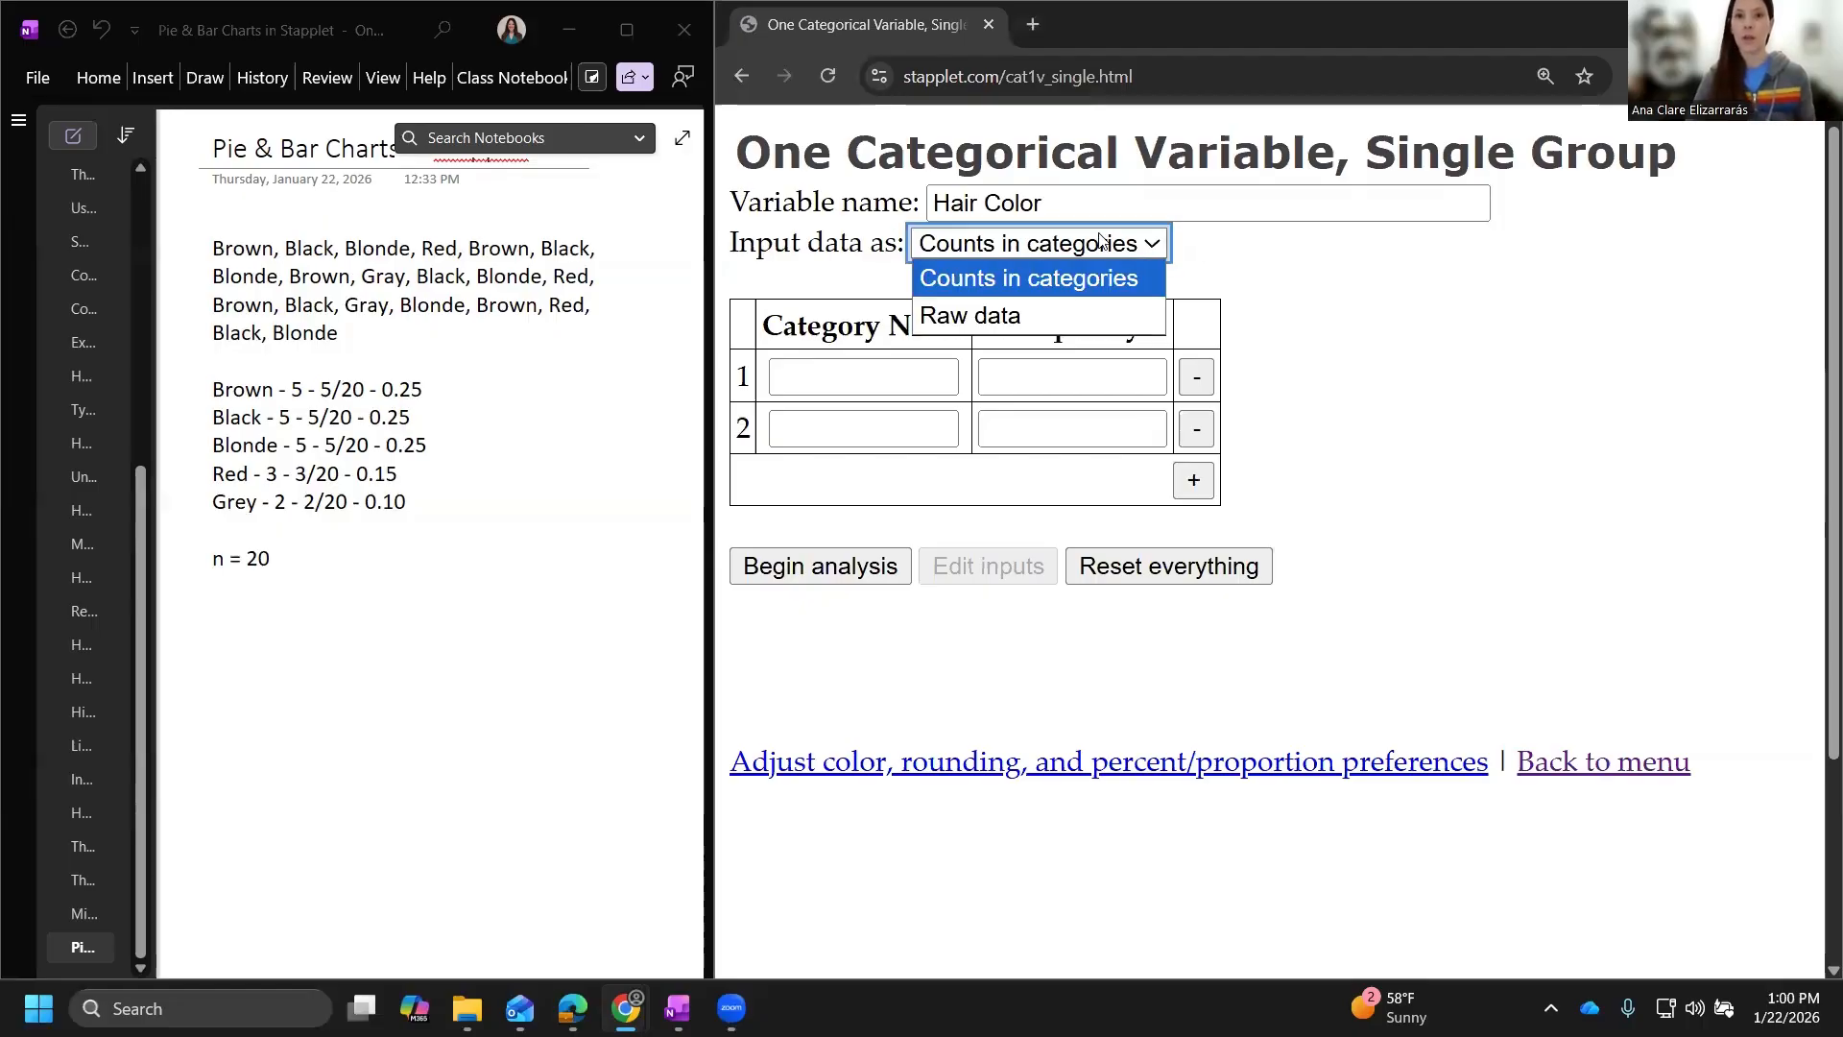
pyautogui.click(1087, 308)
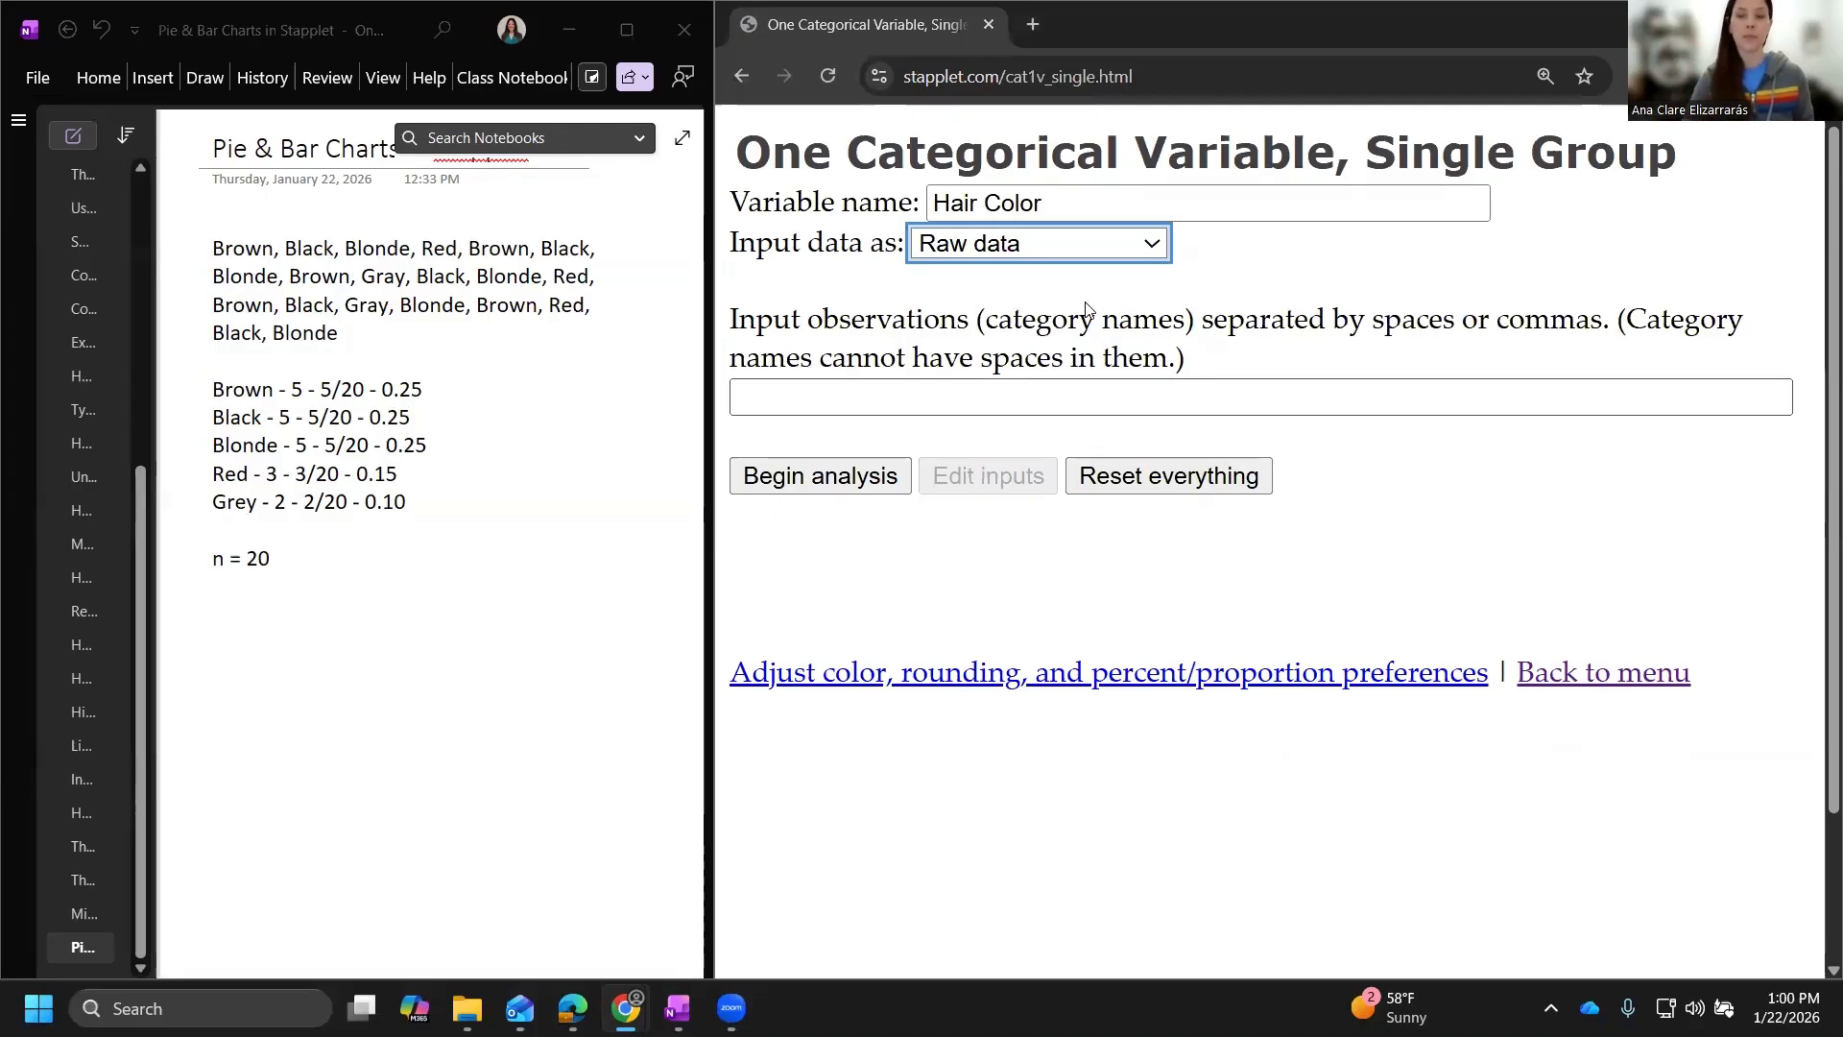
pyautogui.click(1051, 251)
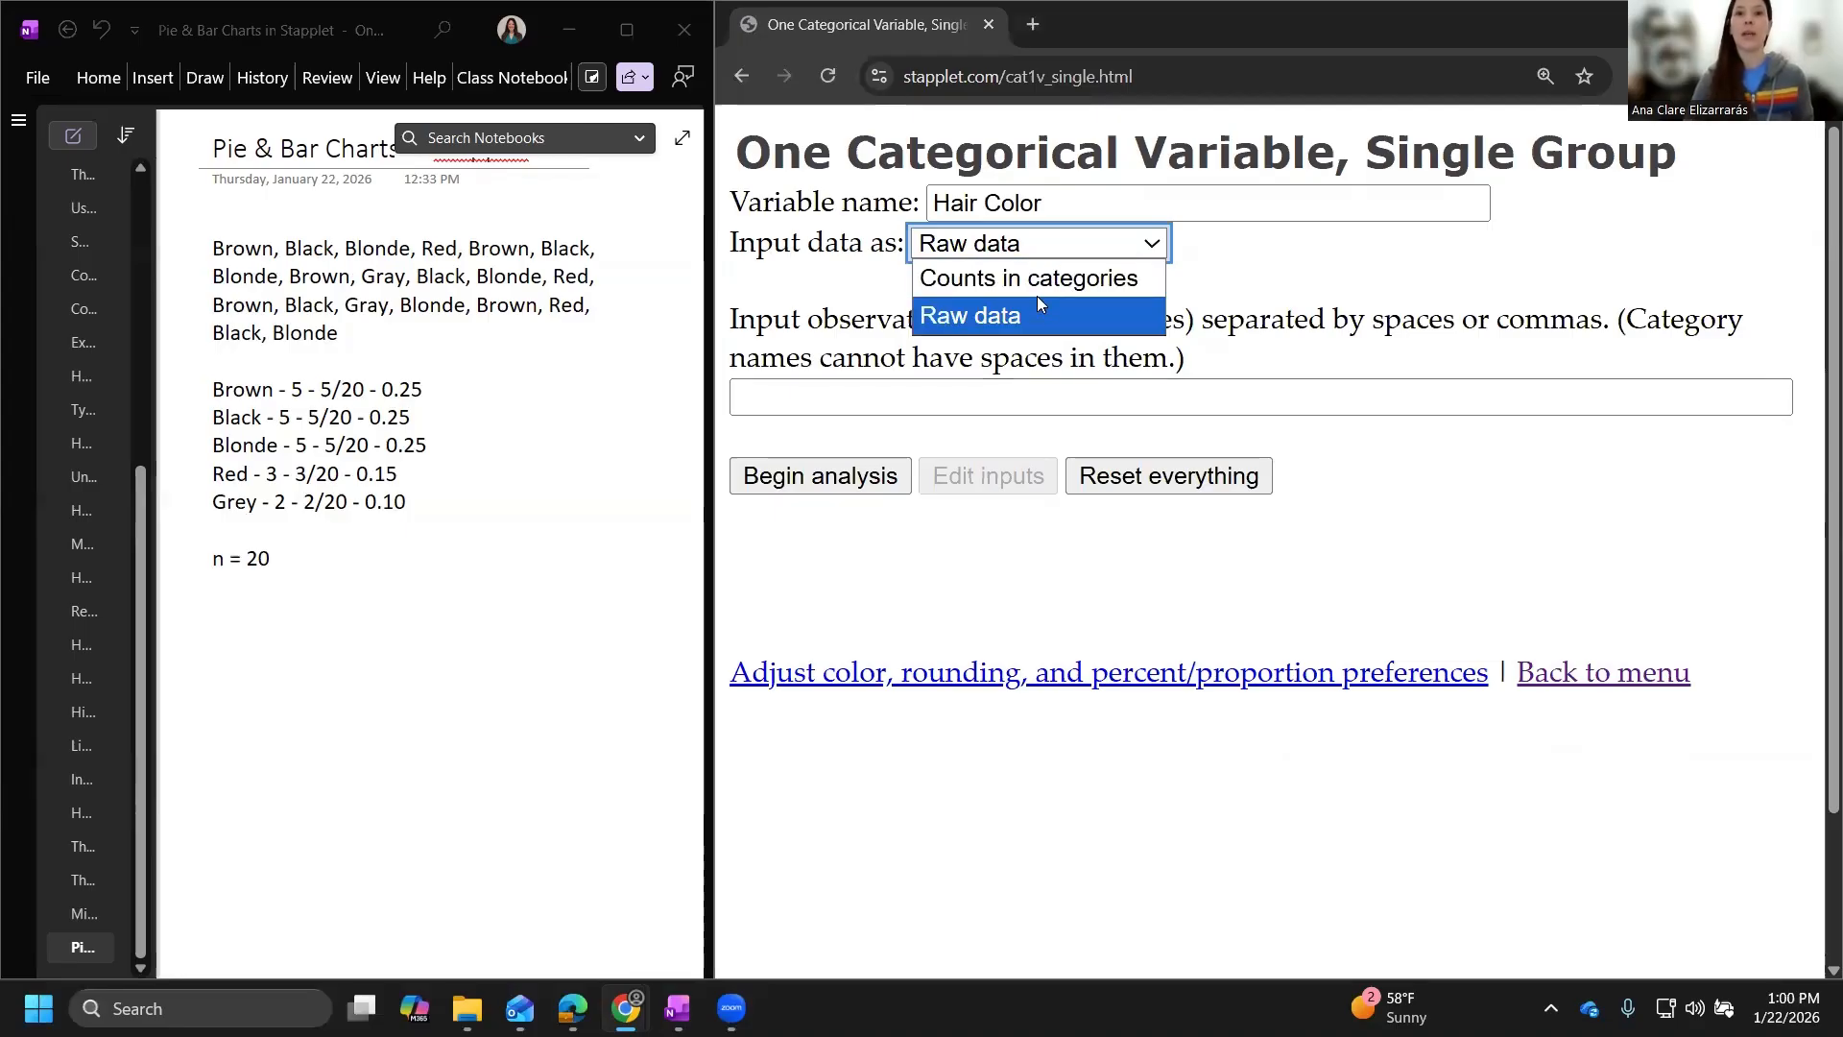
pyautogui.click(1037, 281)
# Enter the first category as Brown with a frequency of 5.
pyautogui.click(822, 386)
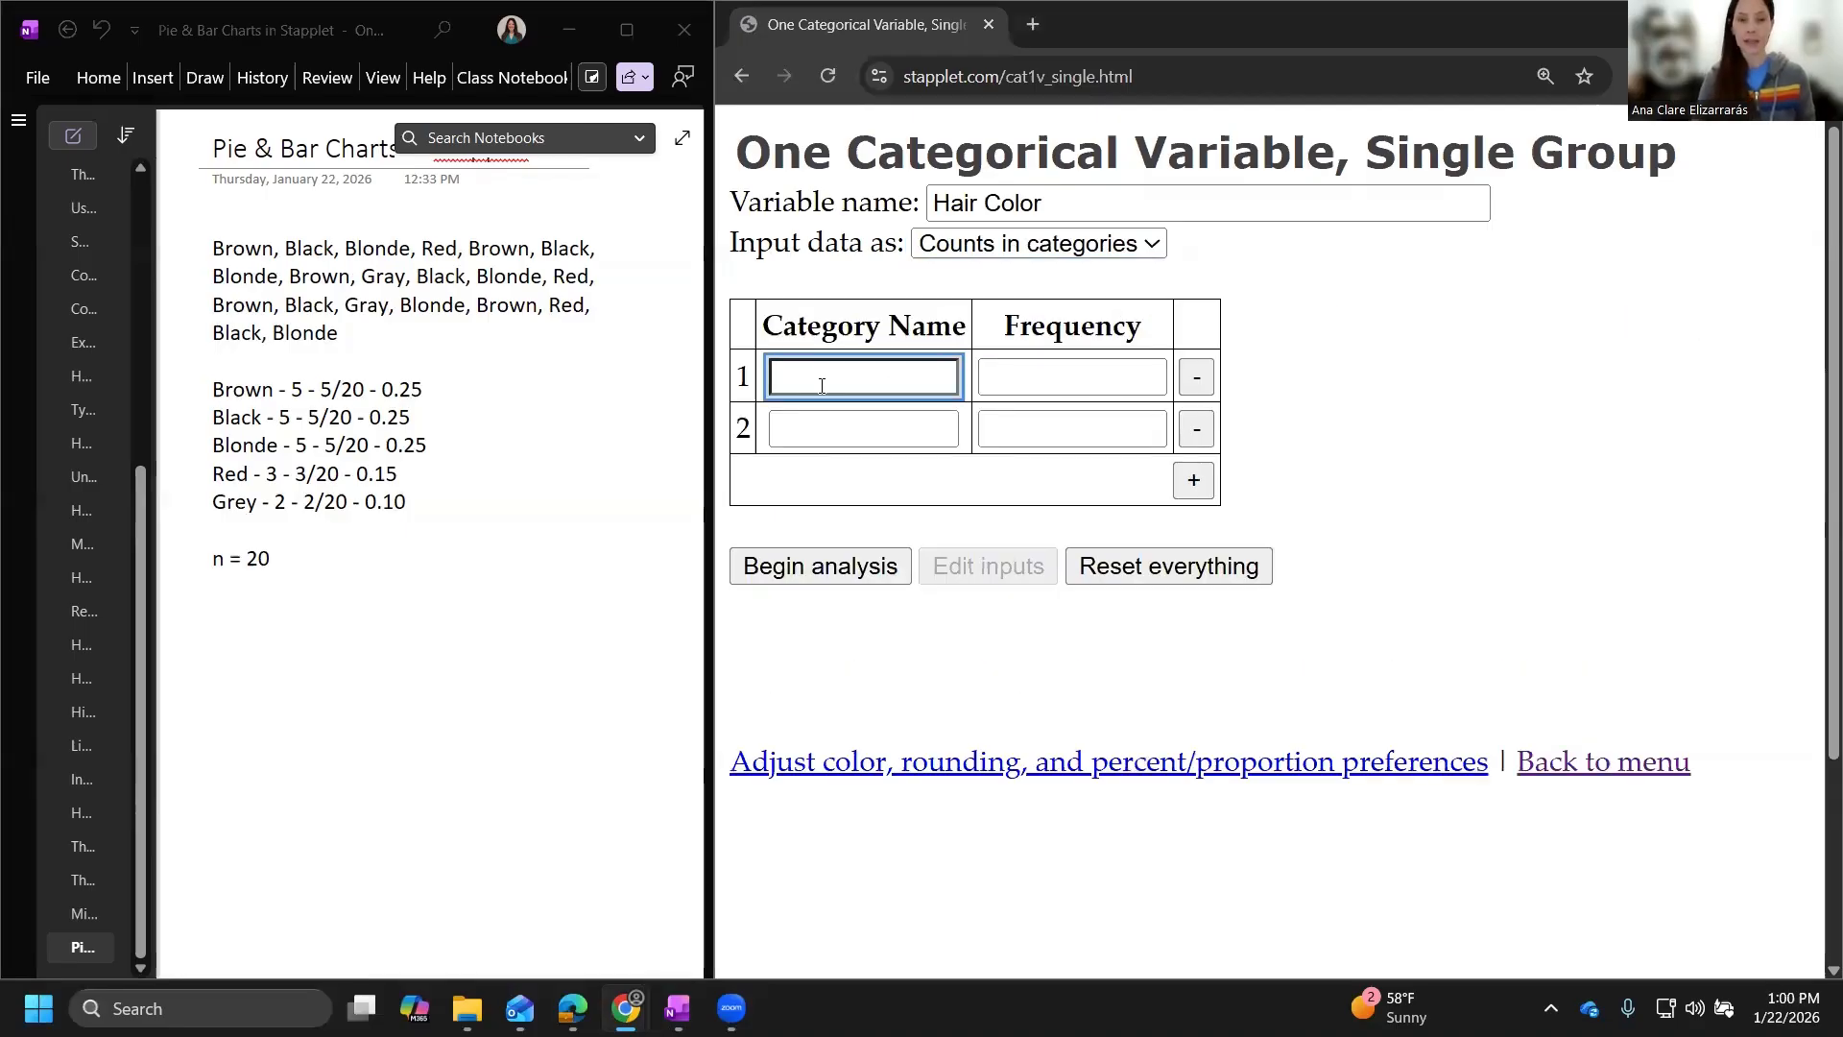
pyautogui.write('Bla')
pyautogui.press('BackSpace')
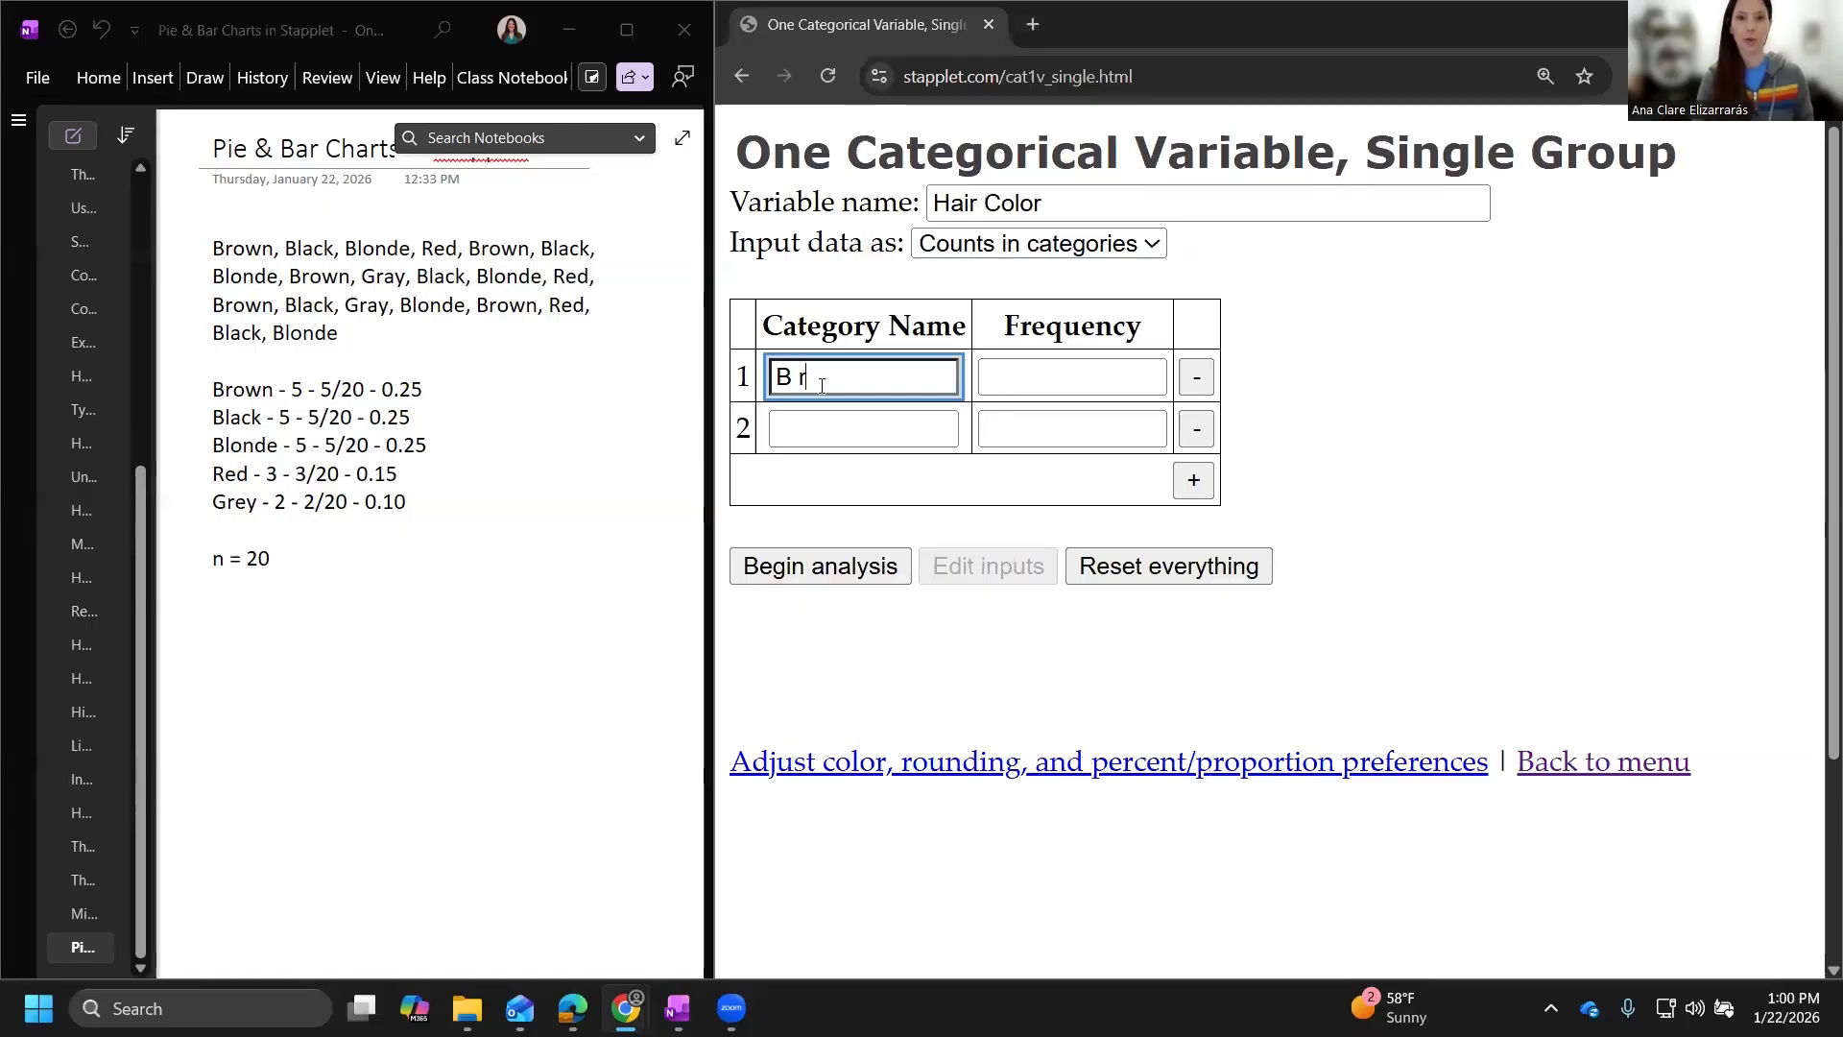
pyautogui.press('BackSpace')
pyautogui.write('rownm')
pyautogui.press('Tab')
pyautogui.hotkey('shift', 'Tab')
pyautogui.press('Right')
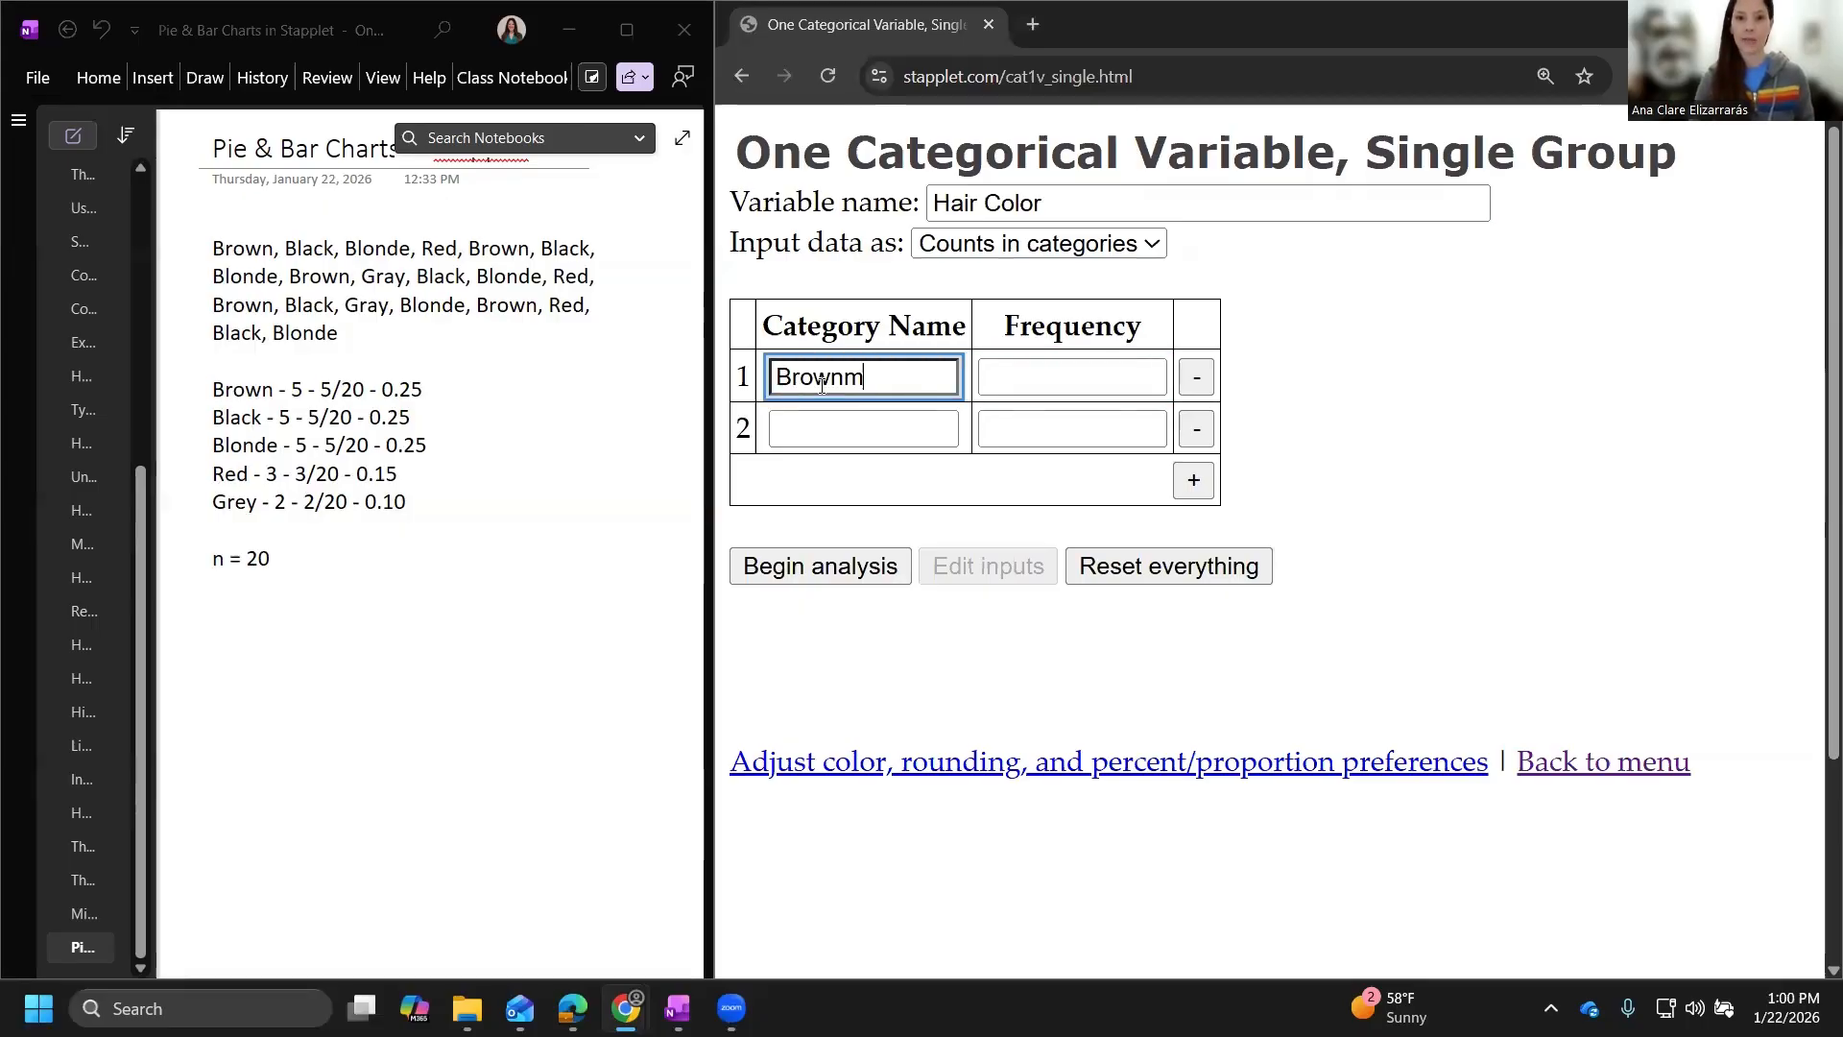
pyautogui.press('BackSpace')
pyautogui.press('Tab')
pyautogui.write('5')
# Enter the second category as Black with a frequency of 5.
pyautogui.press('Tab')
pyautogui.press('Tab')
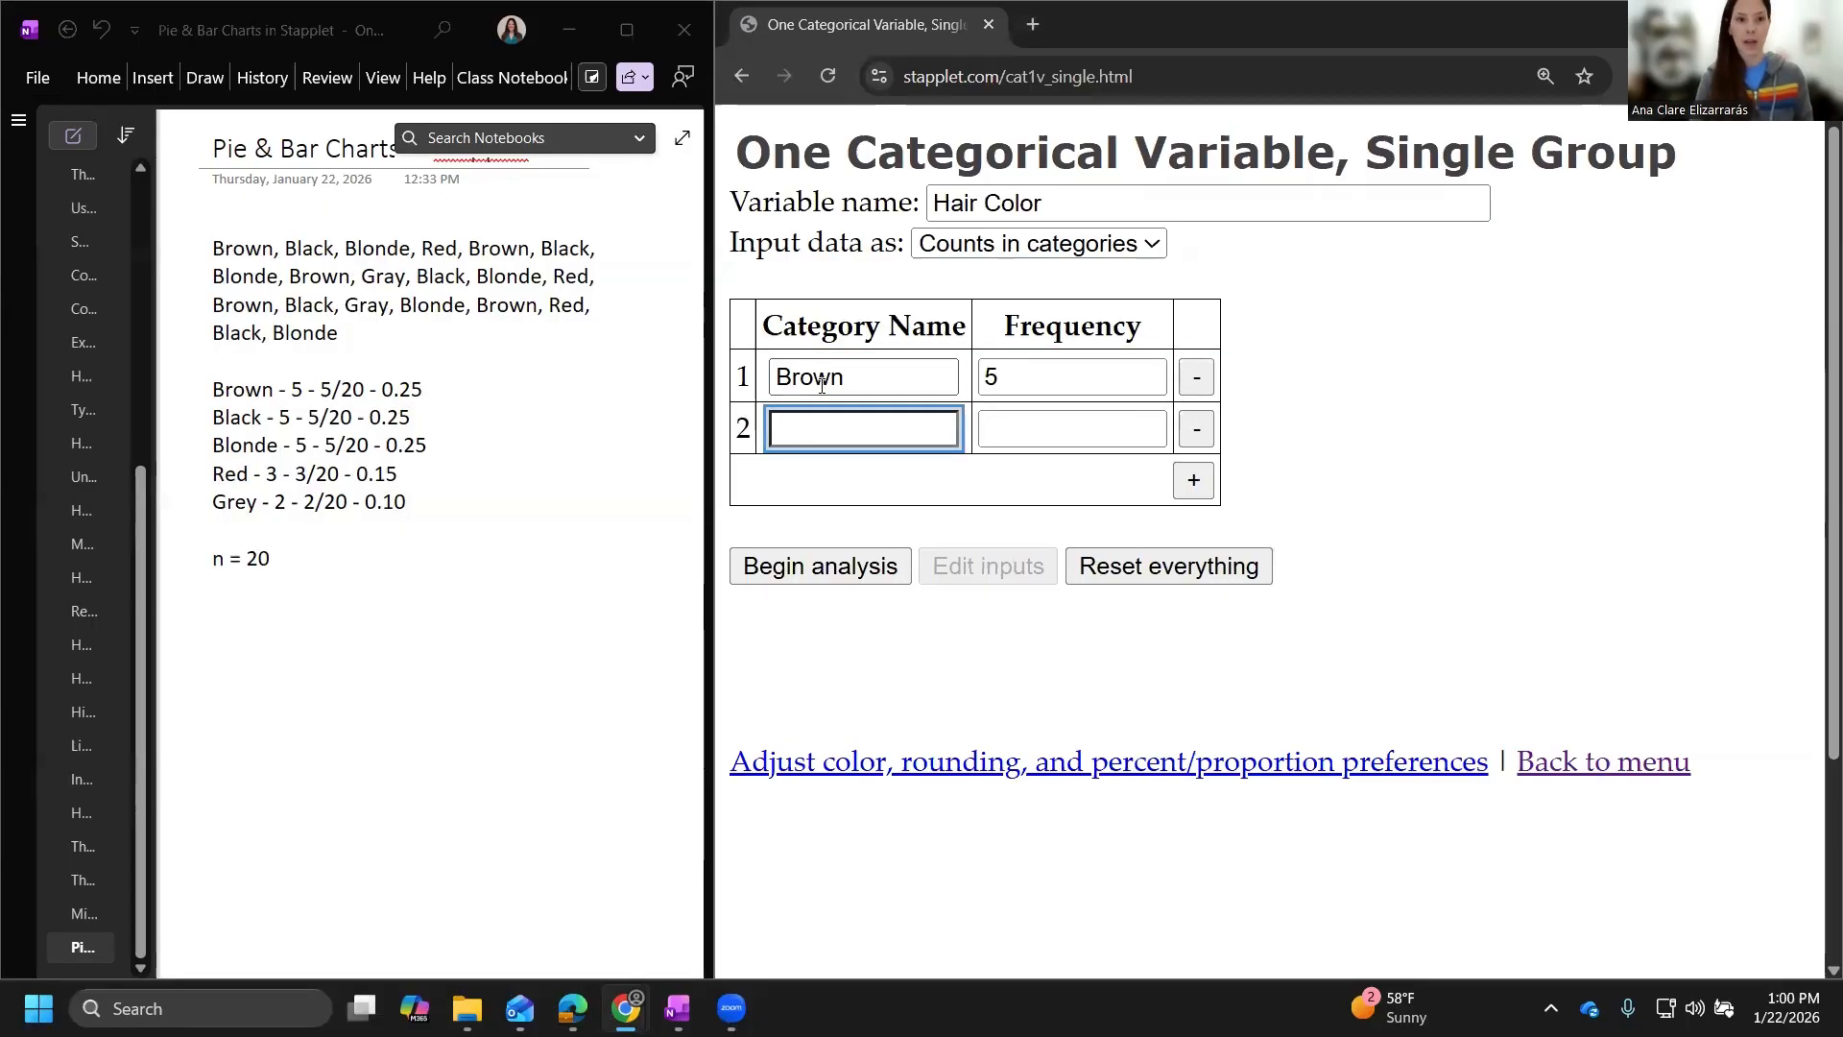
pyautogui.write('Black')
pyautogui.press('Tab')
pyautogui.write('5')
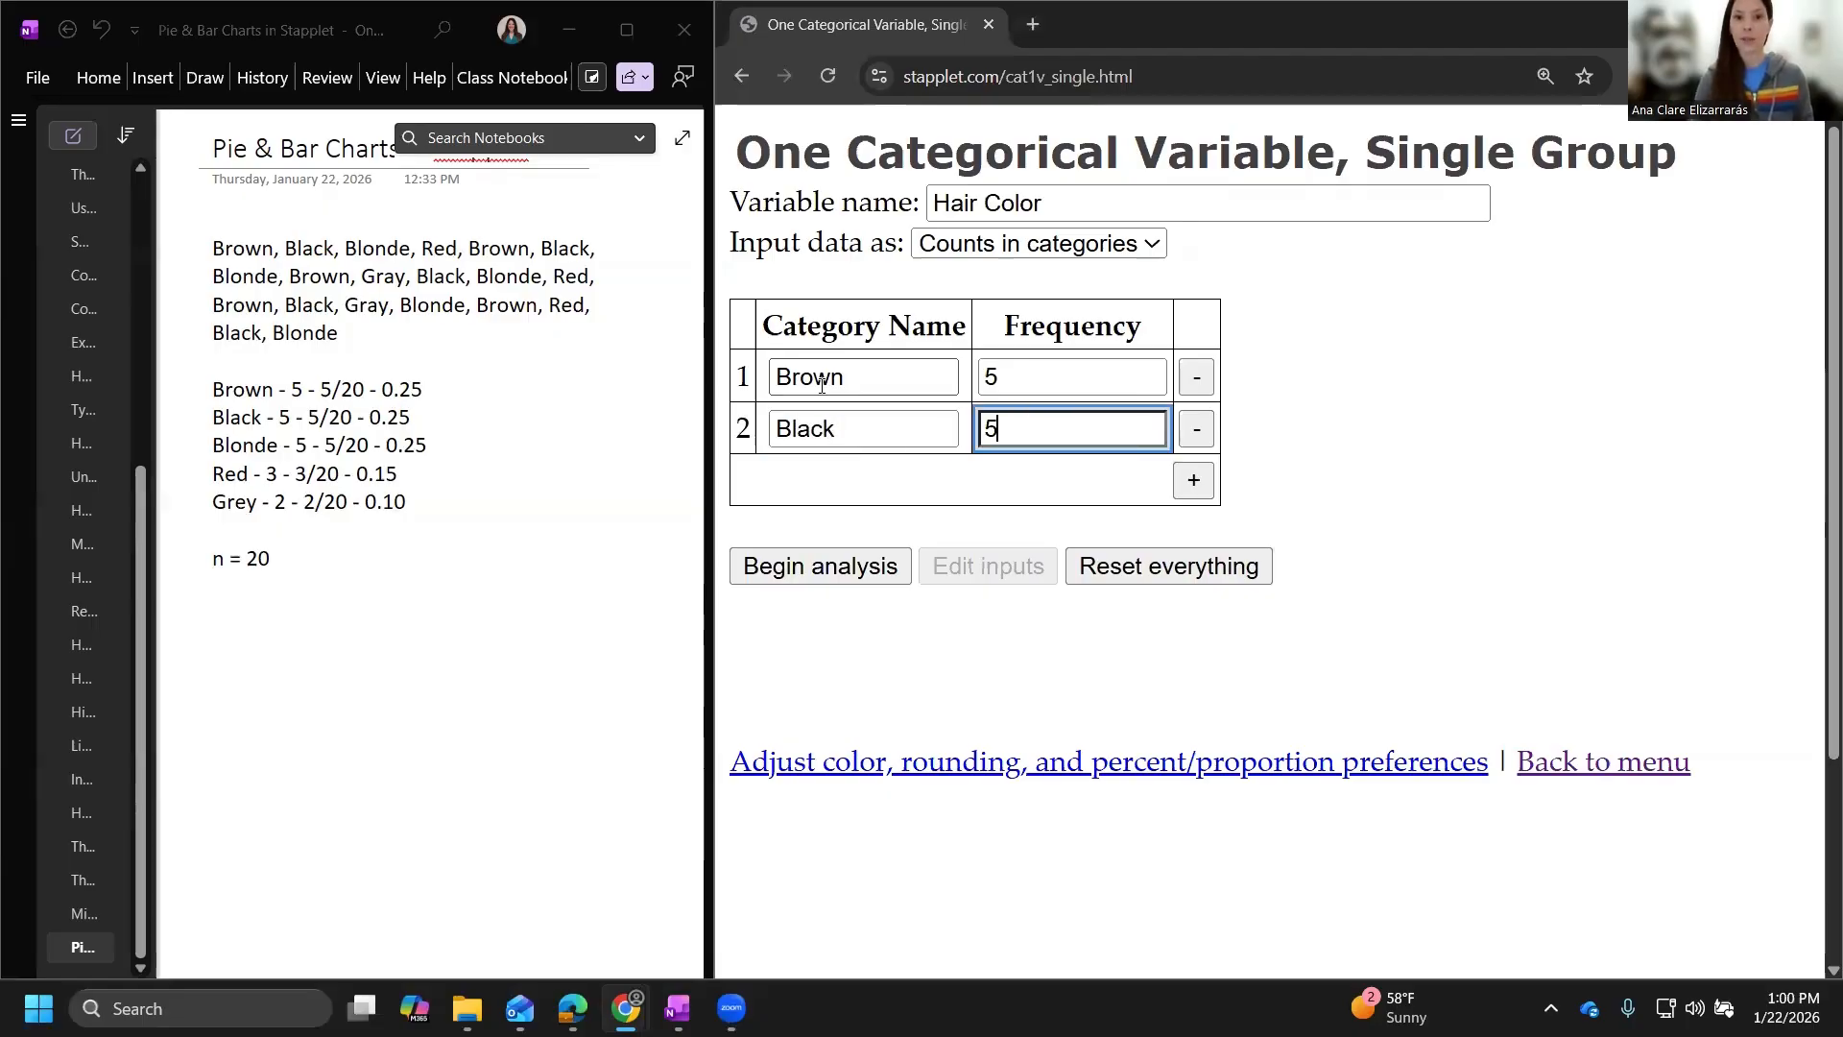
# Add three more category rows and enter Blonde with a frequency of 5 in row 3.
pyautogui.click(1192, 481)
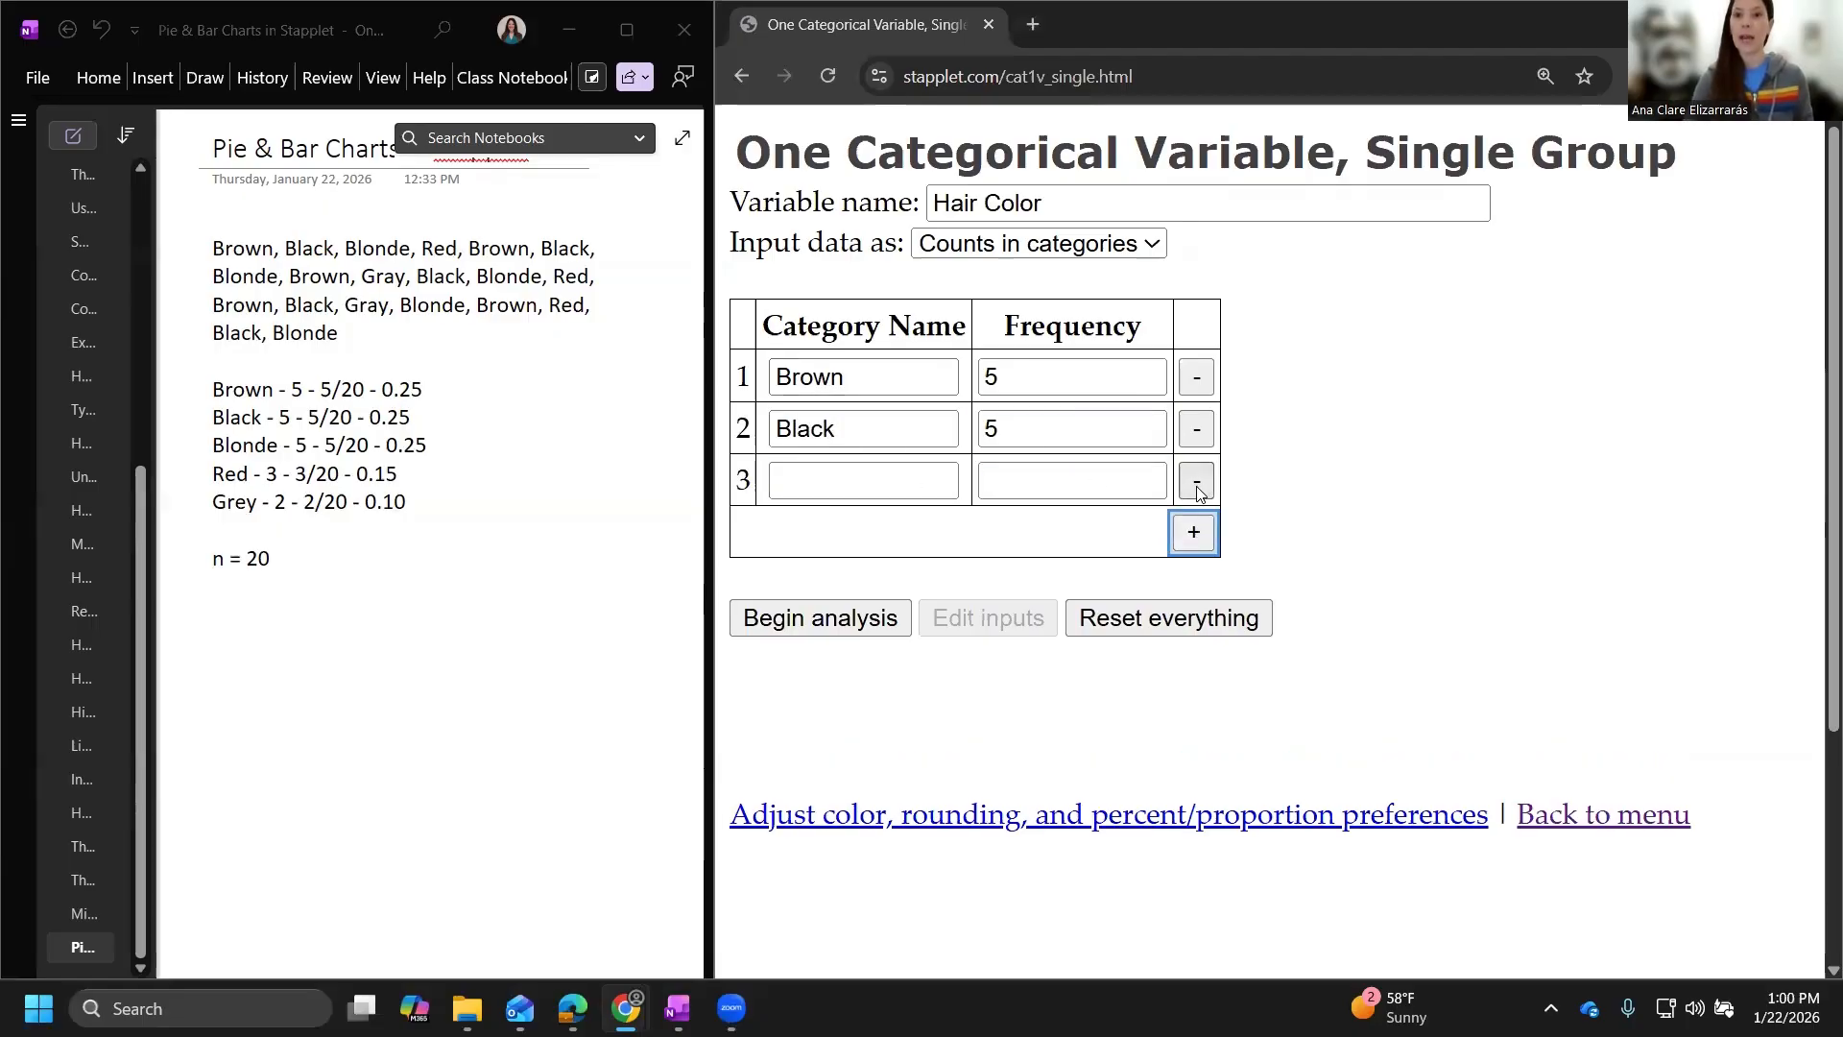
pyautogui.click(1194, 533)
pyautogui.click(1194, 586)
pyautogui.click(839, 477)
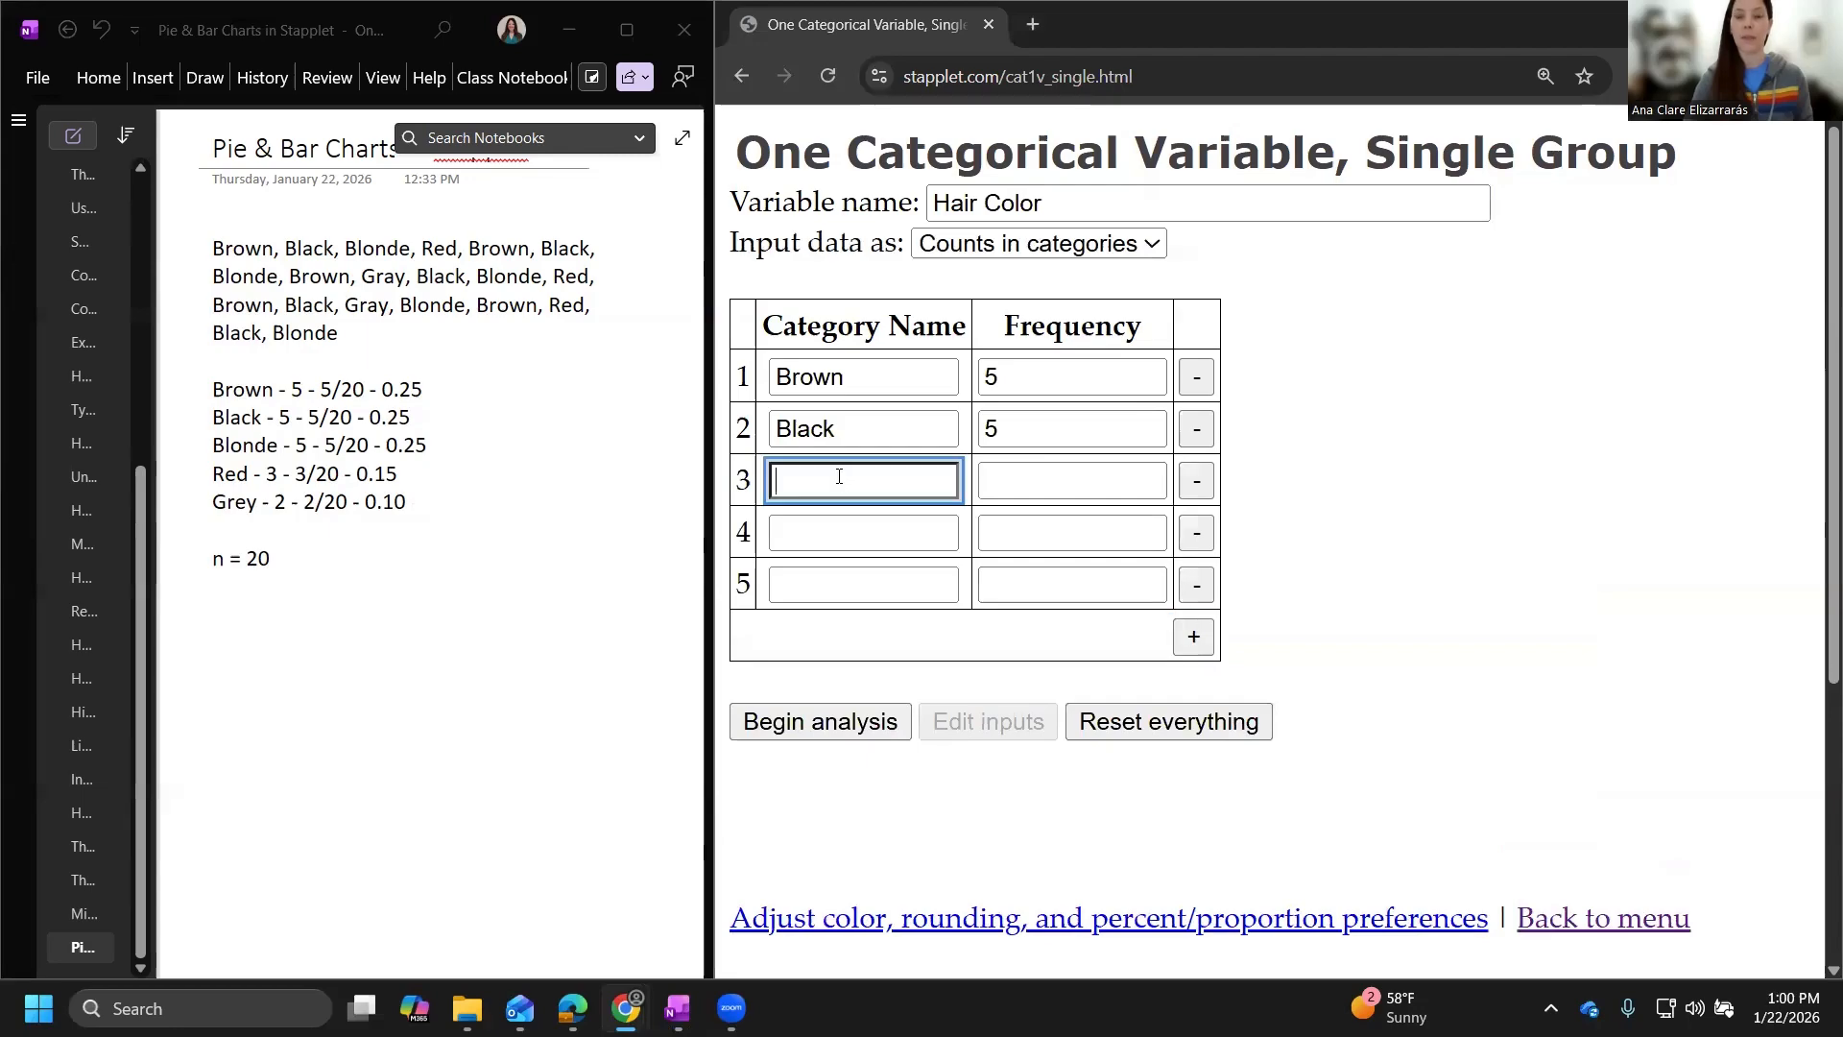
pyautogui.write('Bl')
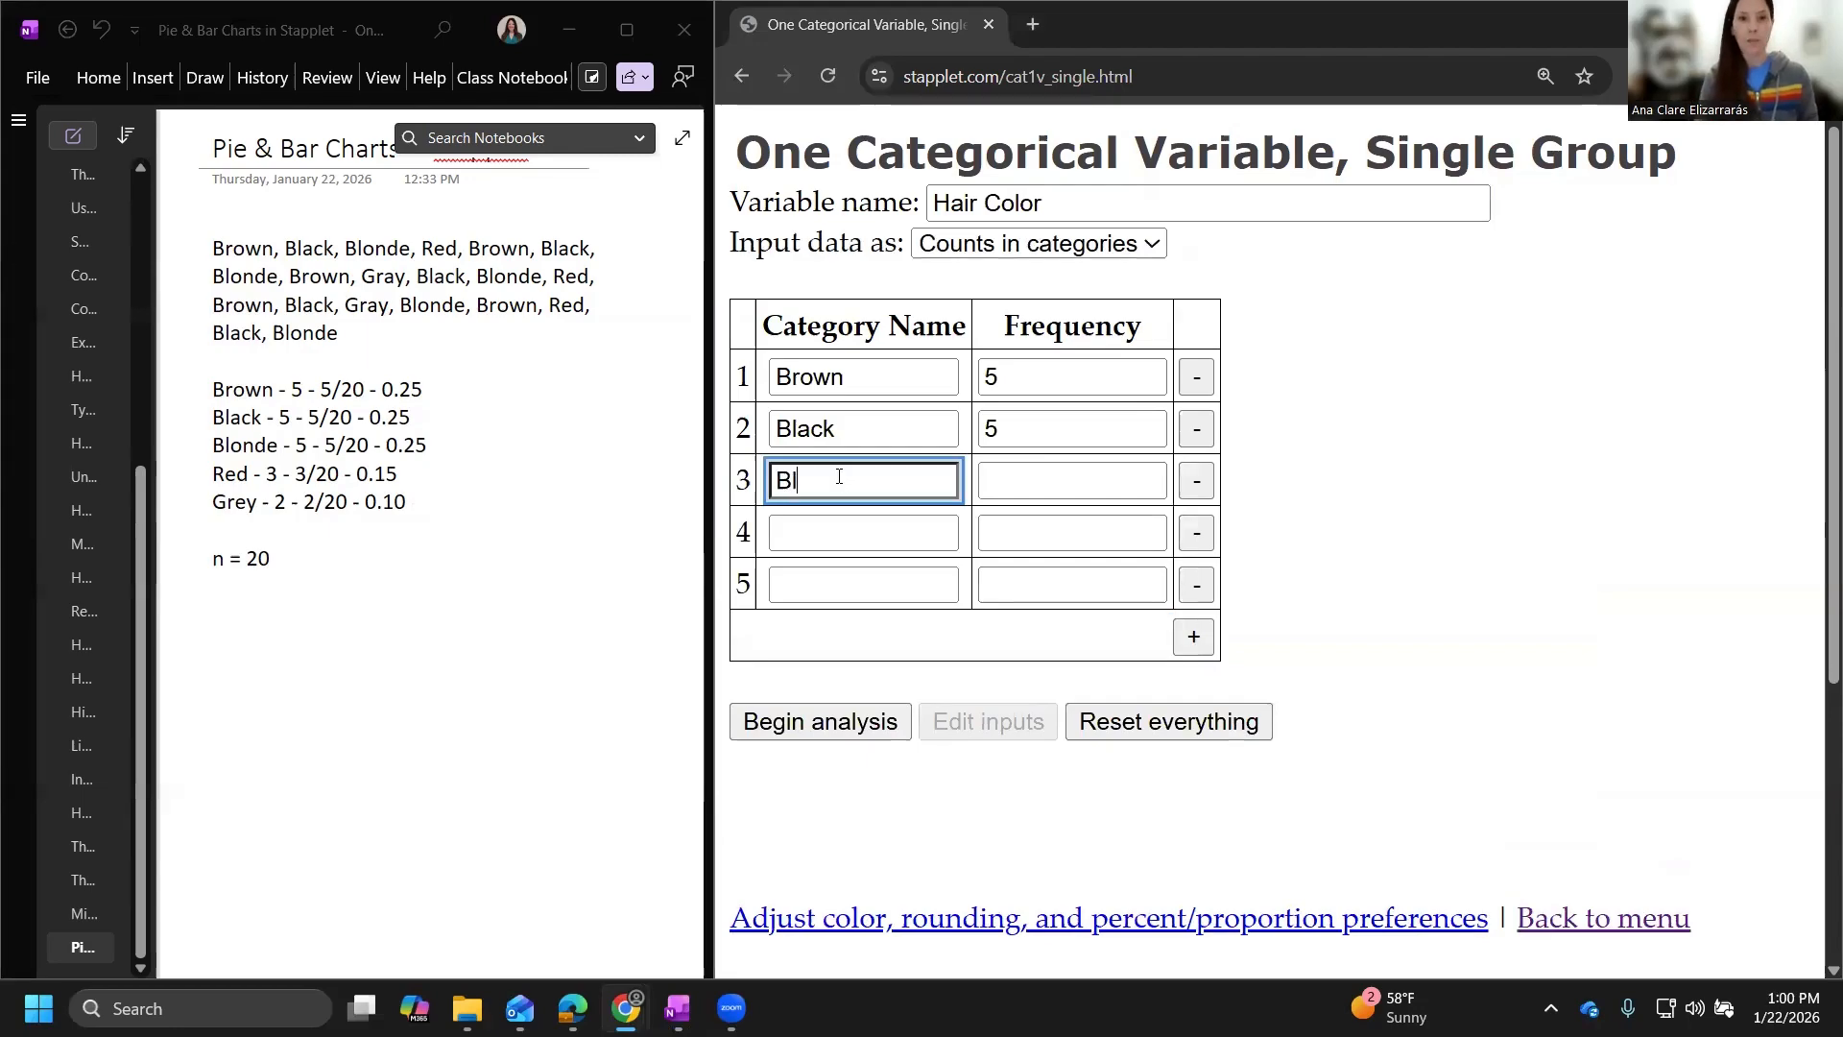
pyautogui.write('onde')
pyautogui.press('Tab')
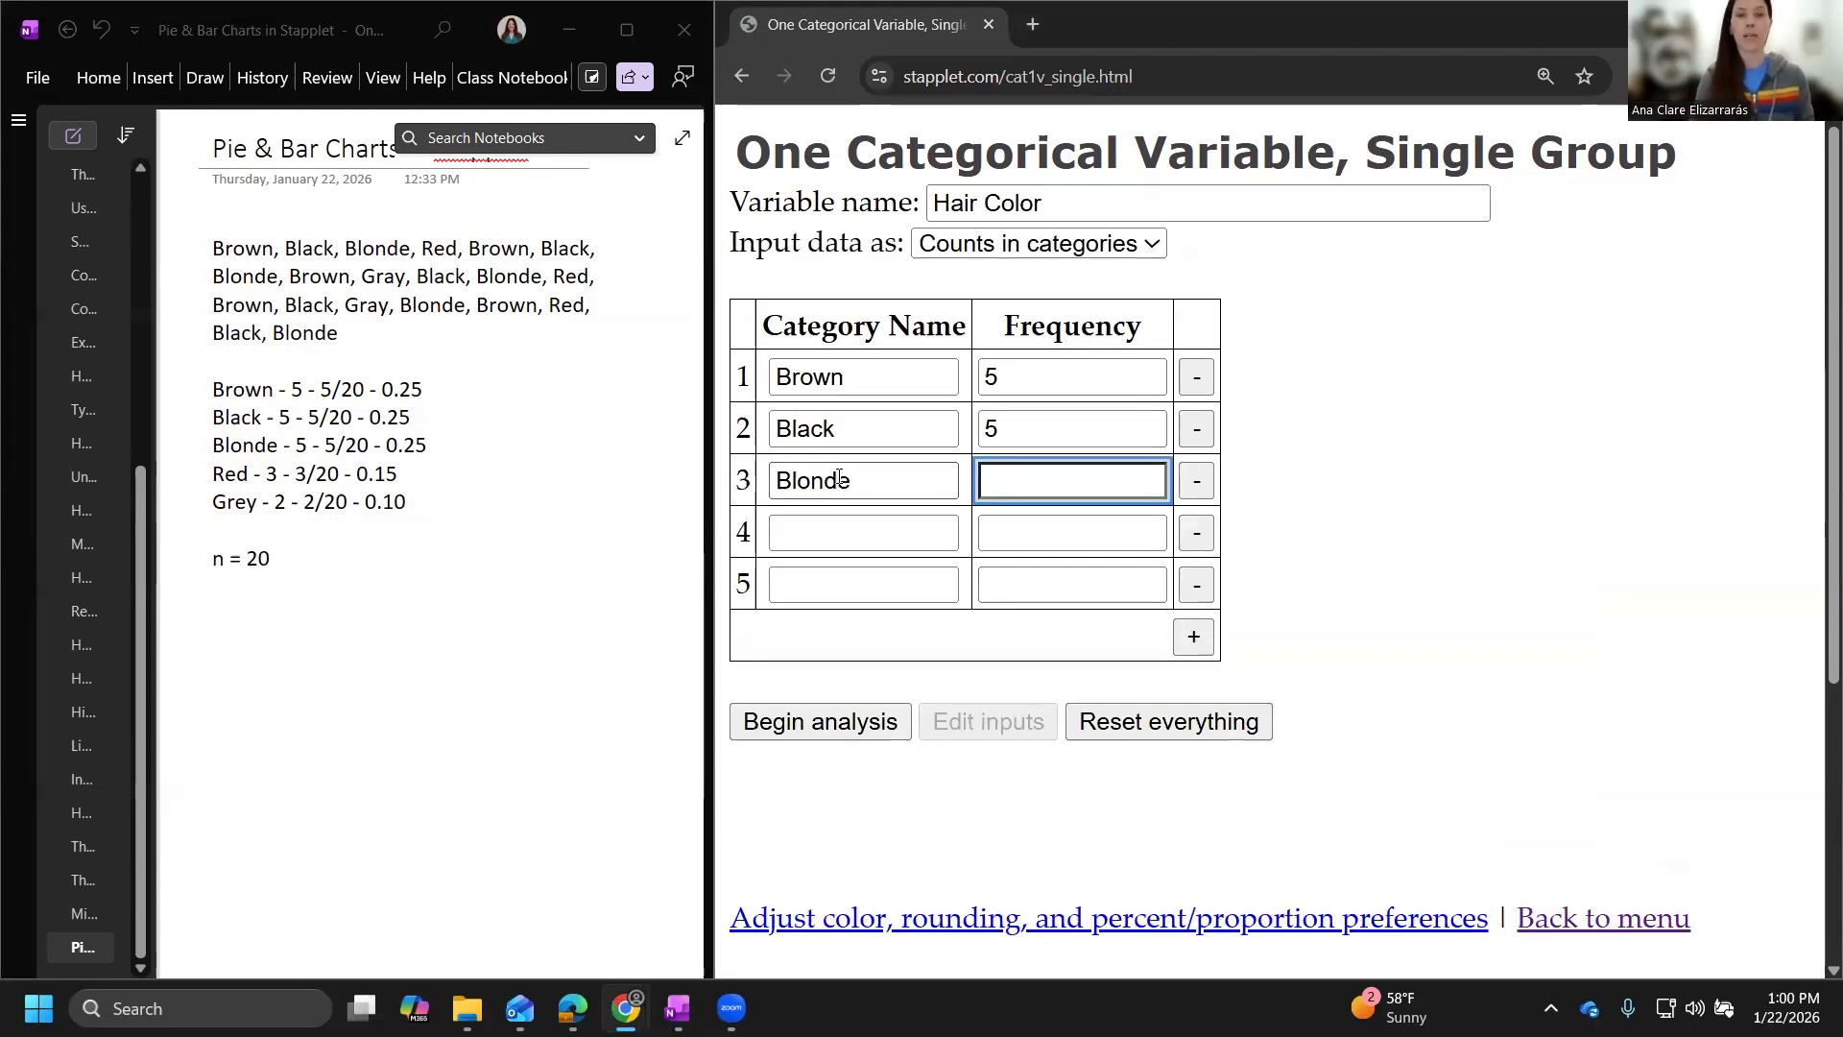
pyautogui.write('5')
# Enter Red with a frequency of 3 in row 4 and Grey with a frequency of 2 in row 5.
pyautogui.press('Tab')
pyautogui.press('Tab')
pyautogui.write('Red')
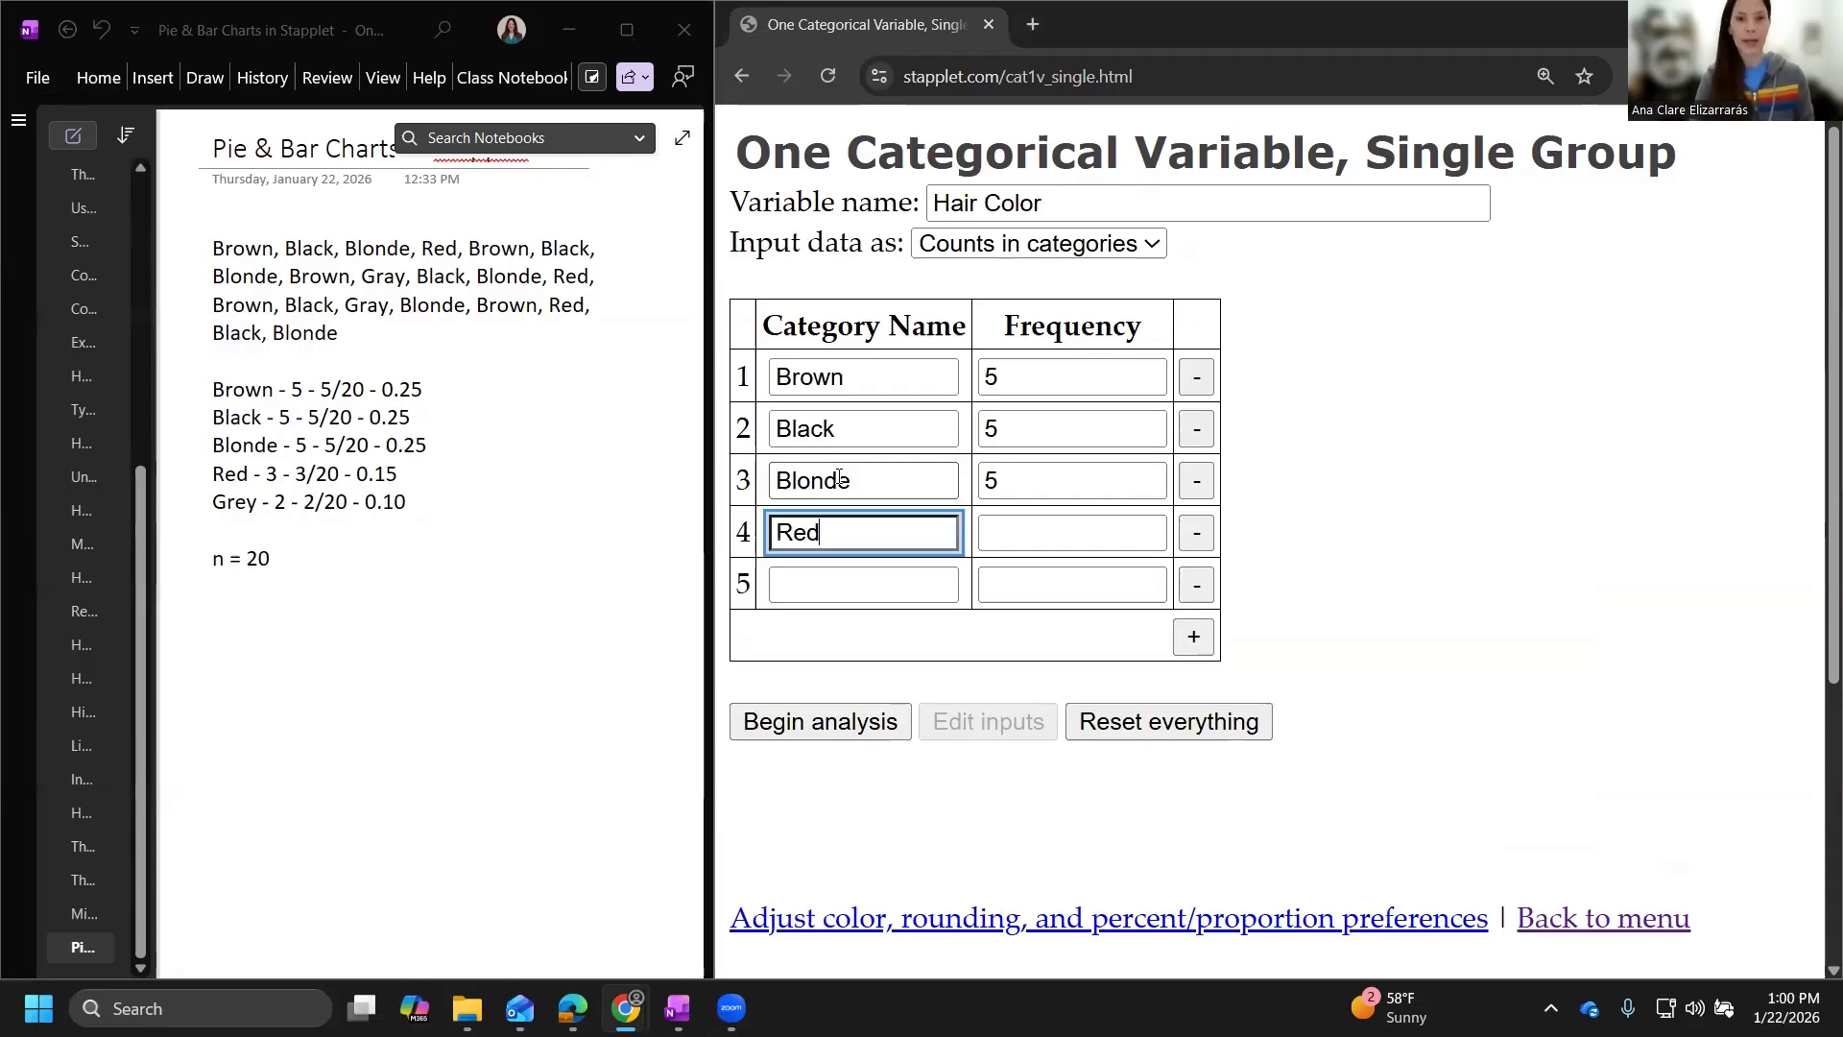
pyautogui.press('Tab')
pyautogui.write('3')
pyautogui.press('Tab')
pyautogui.press('Tab')
pyautogui.write('Grey')
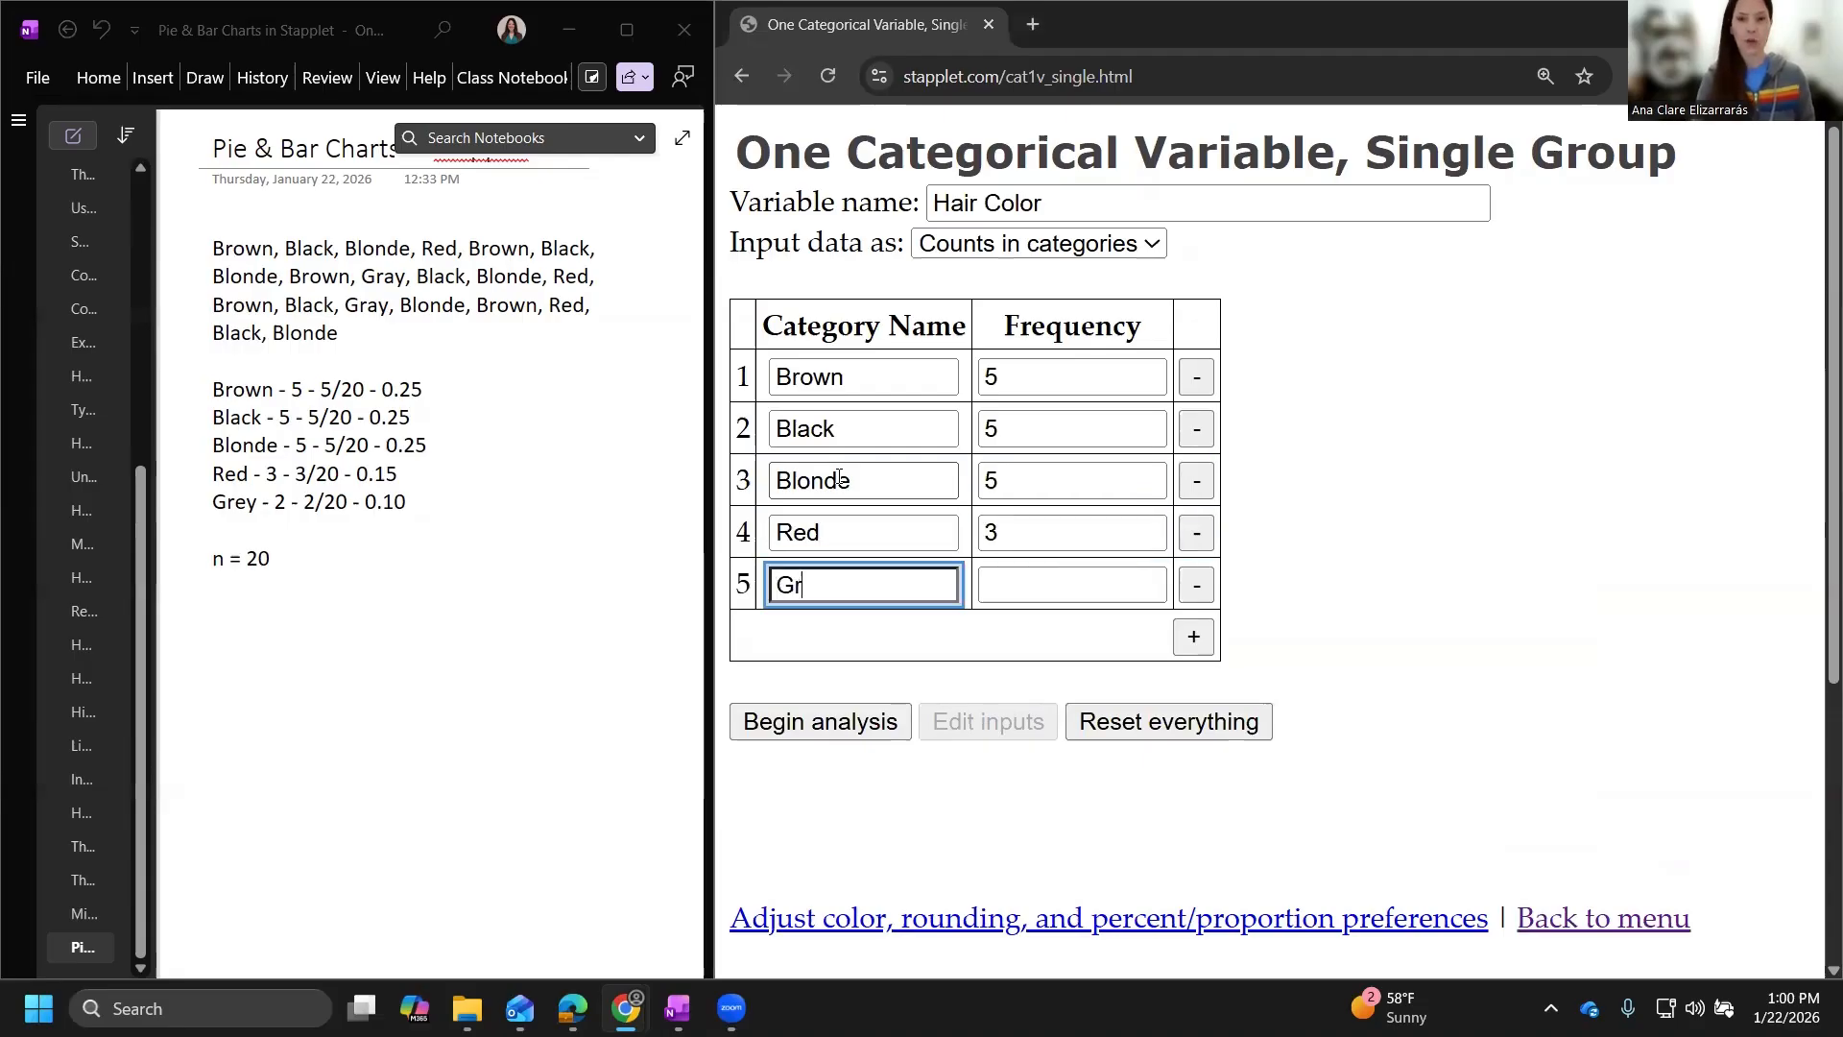
pyautogui.press('Tab')
pyautogui.write('2')
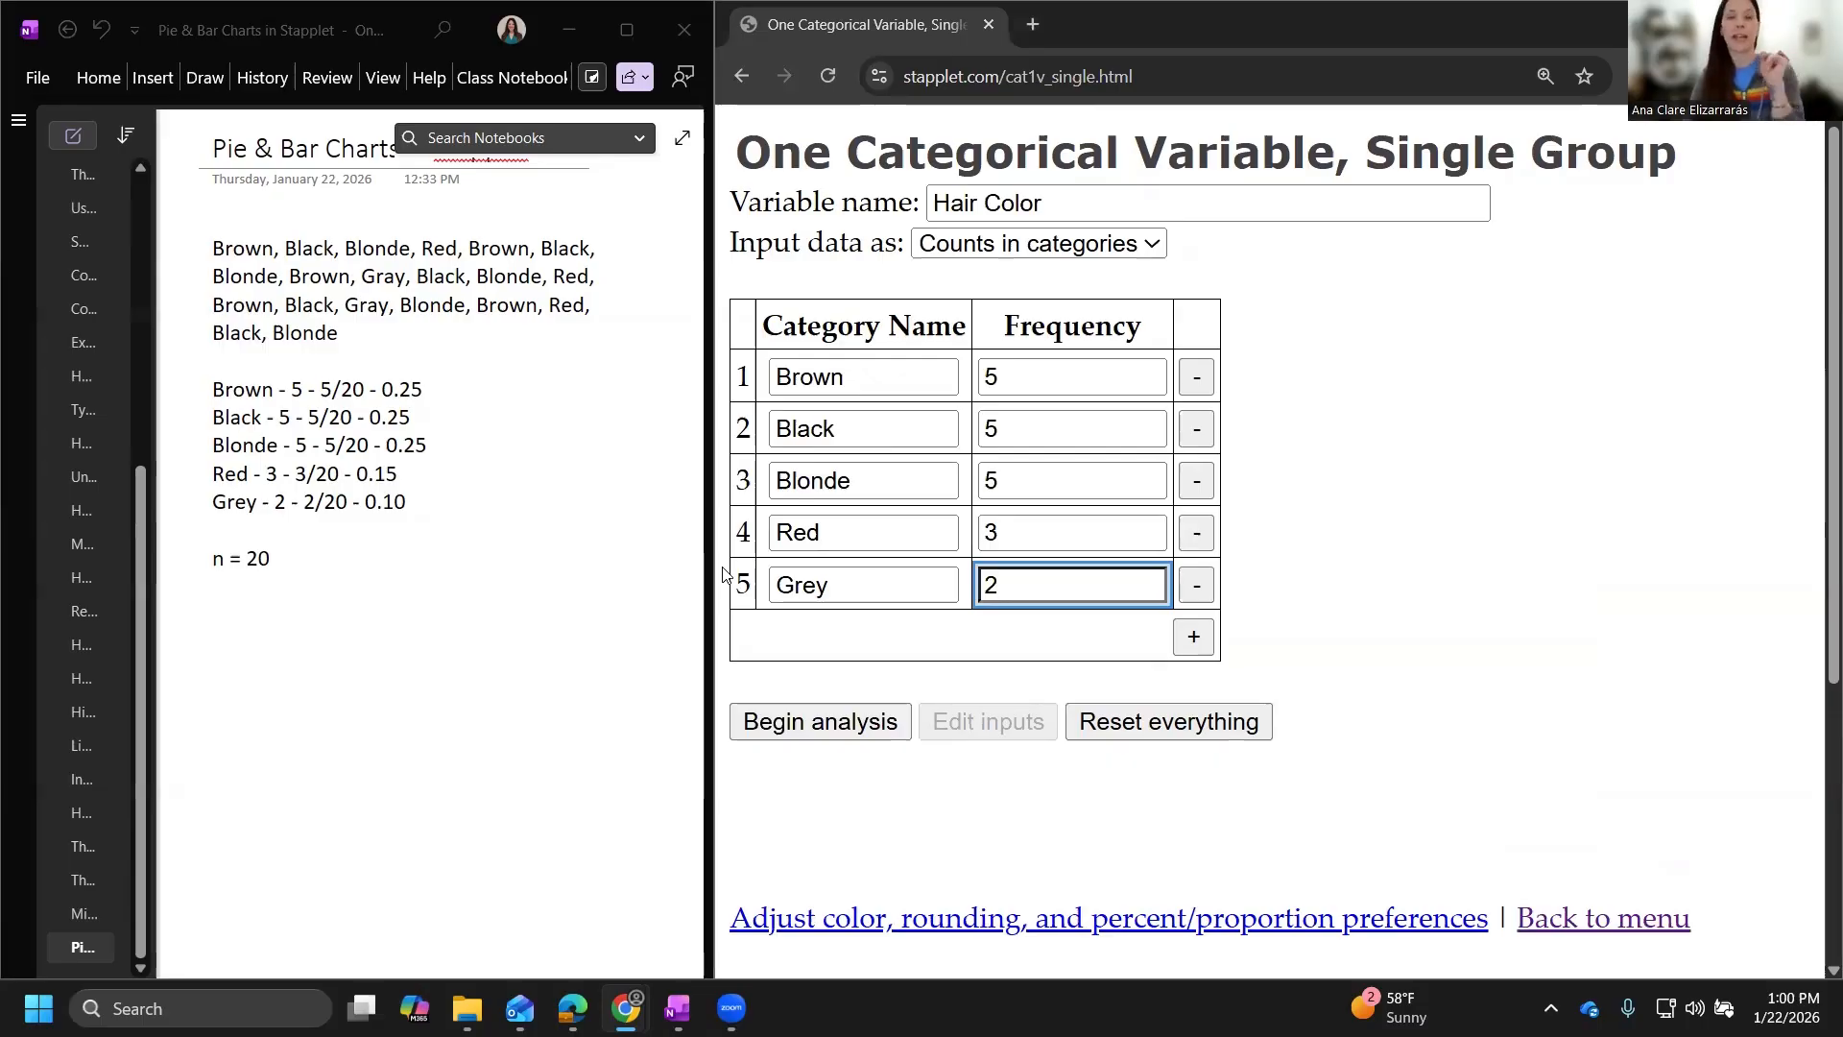
# Begin the analysis of the hair color counts and label the bar chart with Relative frequency.
pyautogui.click(791, 724)
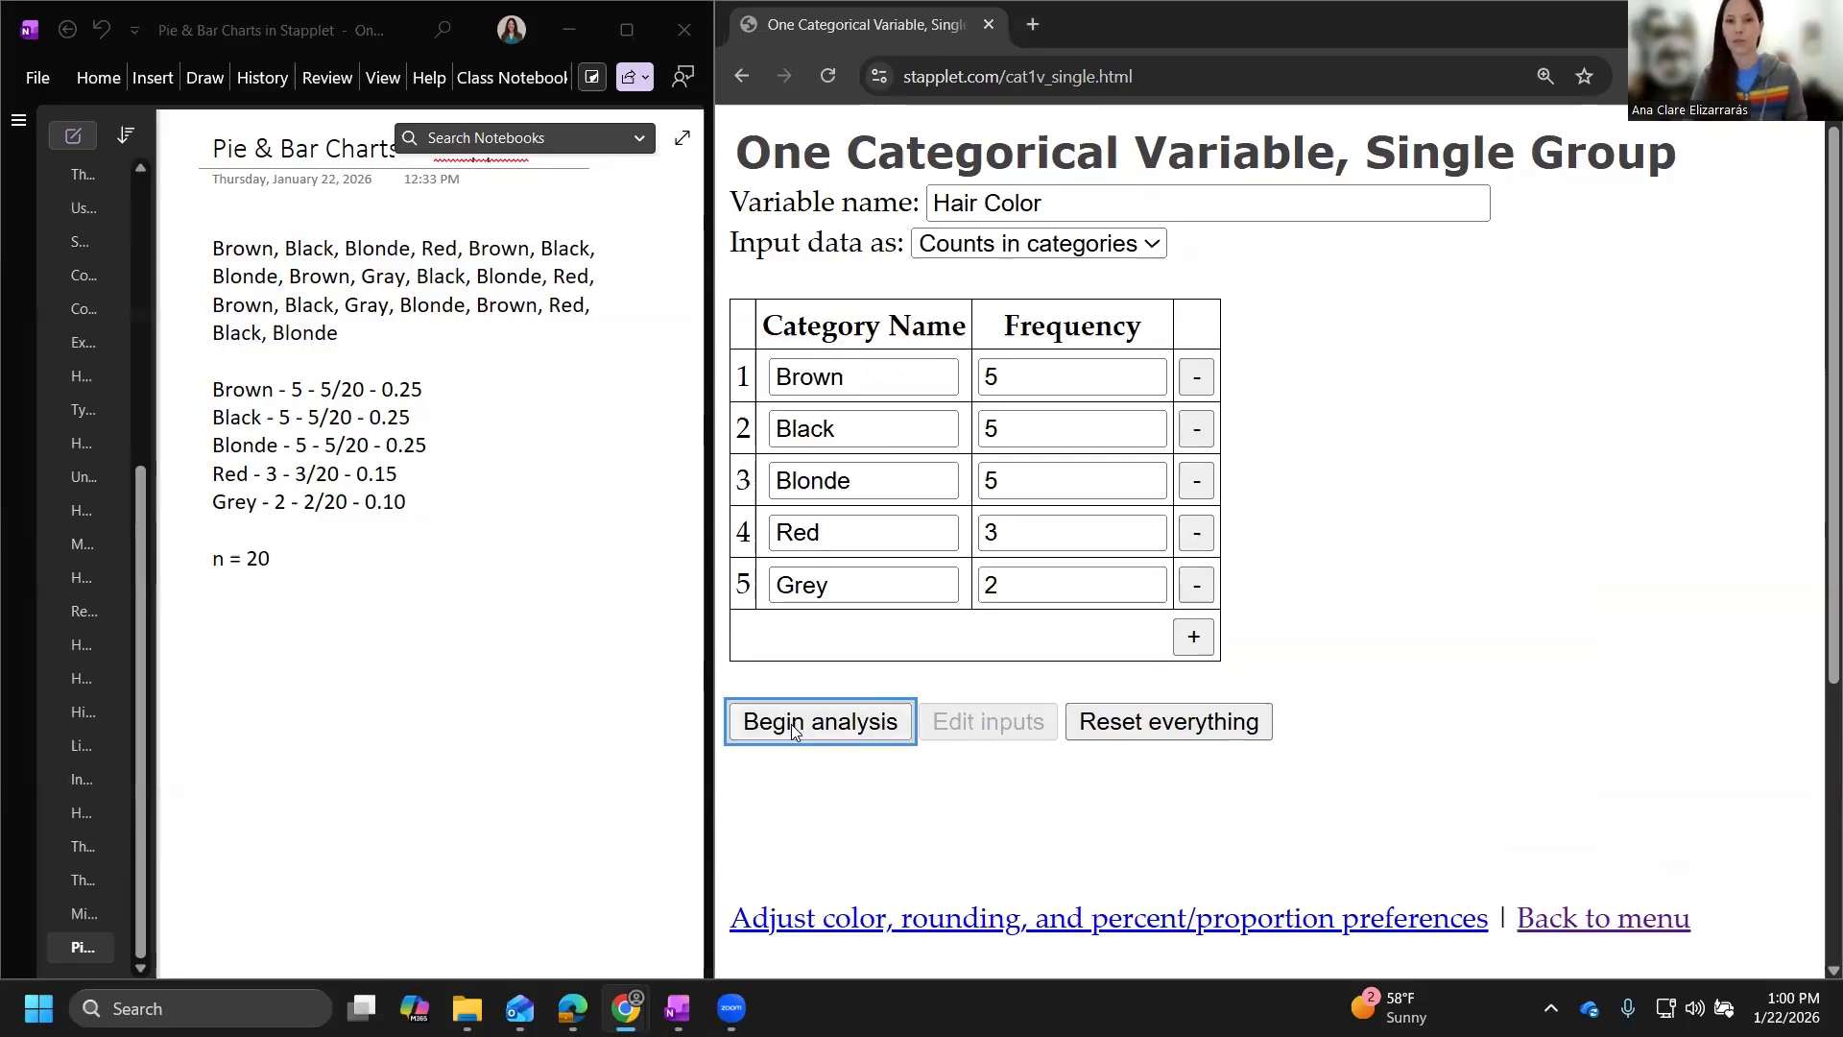
pyautogui.scroll(-1, 896, 670)
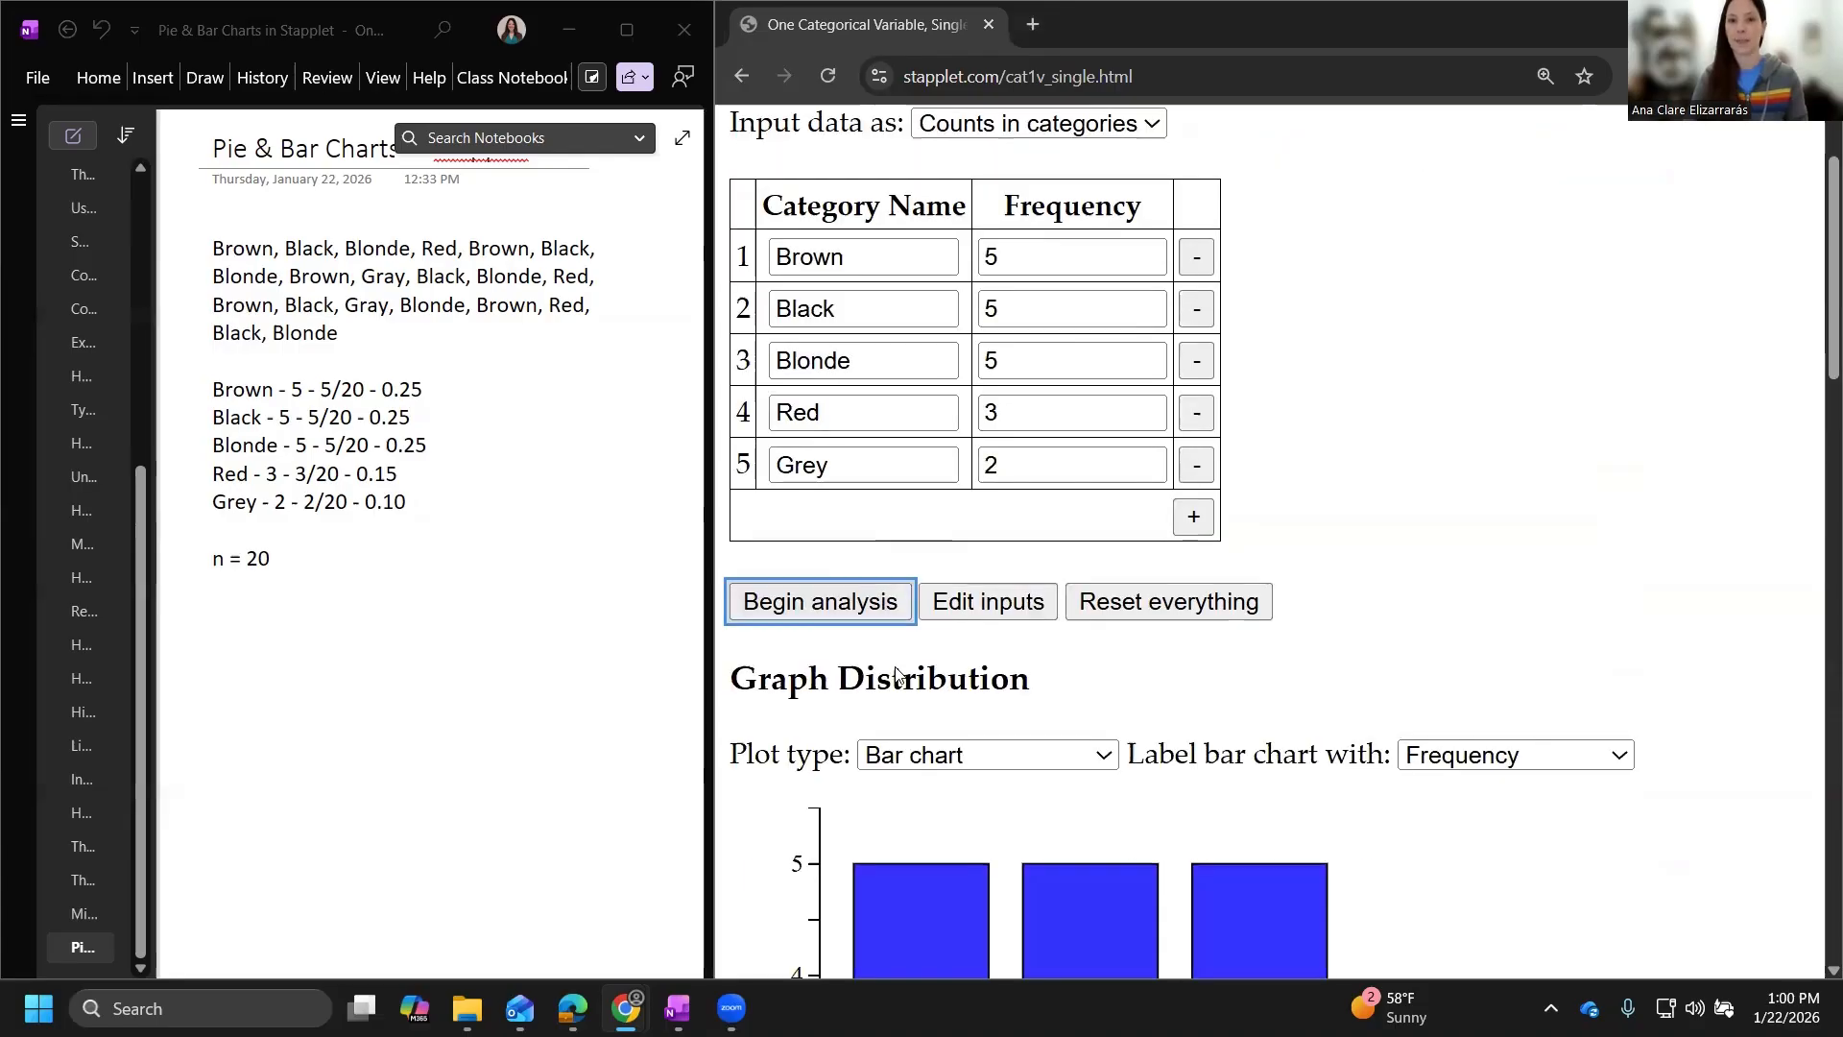
pyautogui.scroll(-3, 894, 672)
pyautogui.scroll(-1, 895, 672)
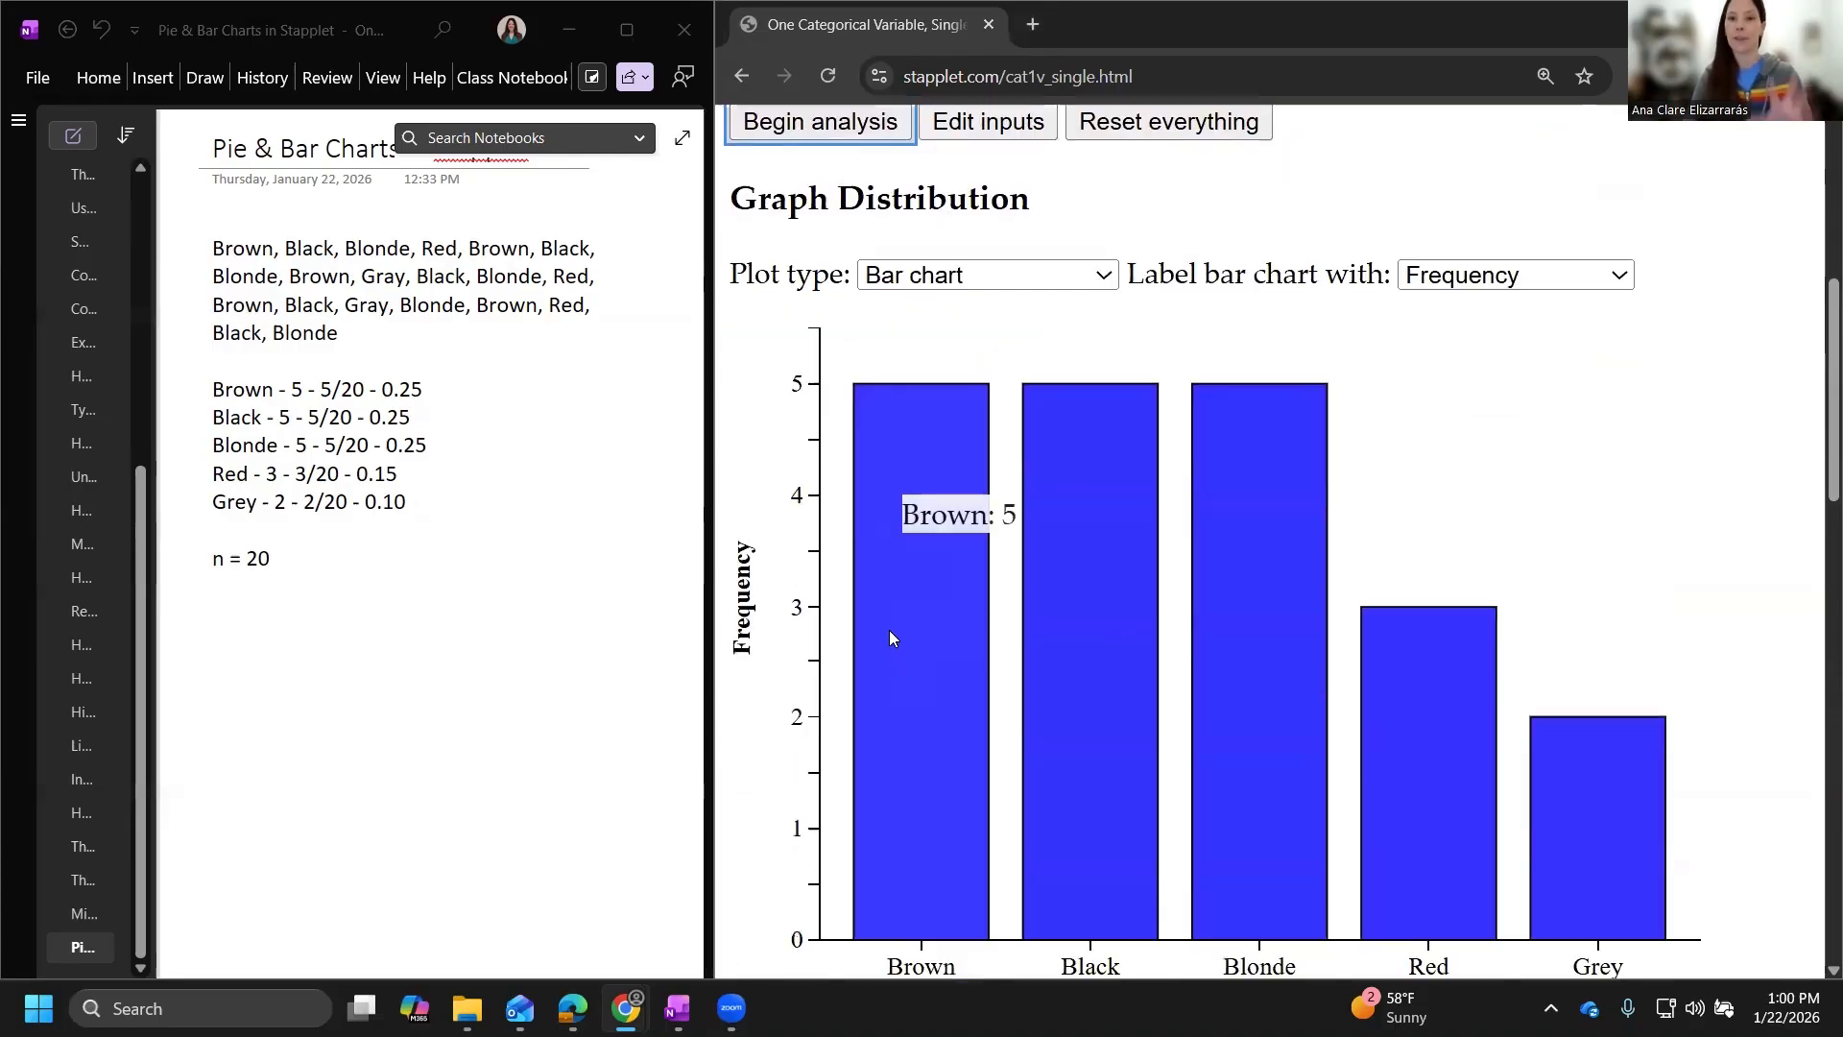
pyautogui.scroll(-1, 890, 632)
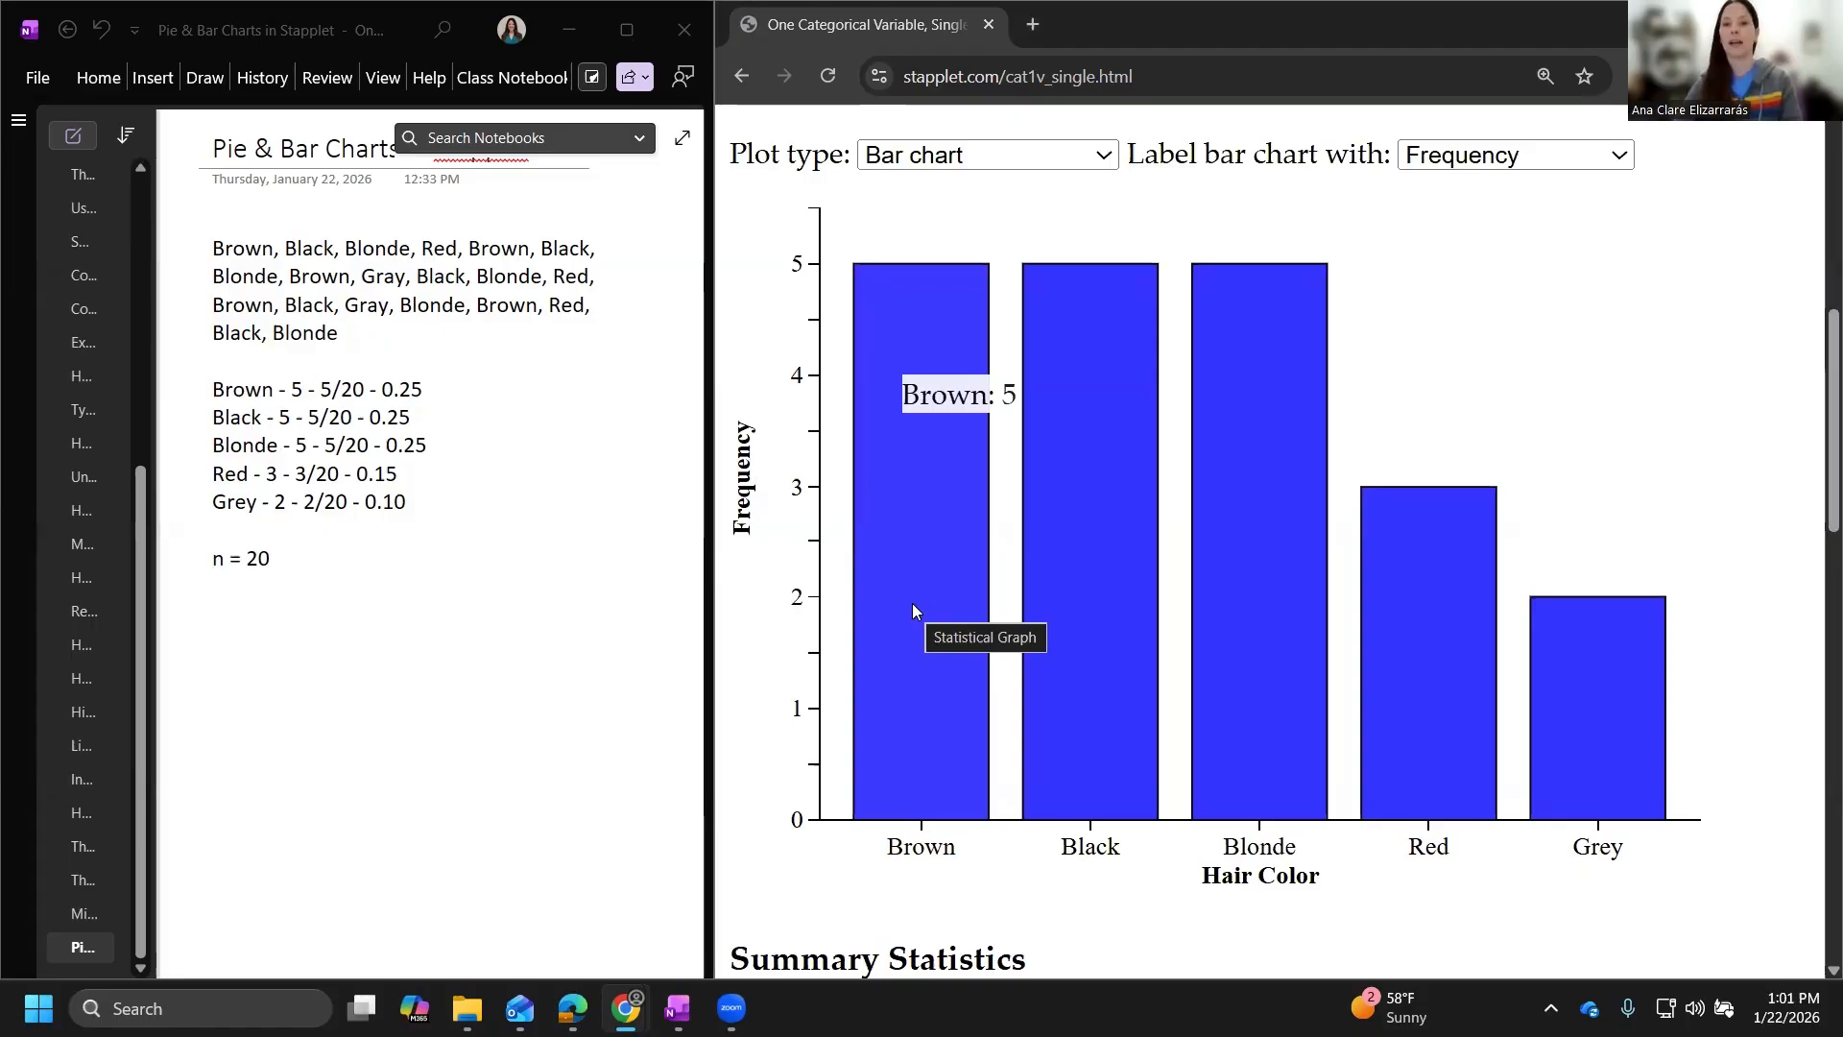
pyautogui.click(1493, 165)
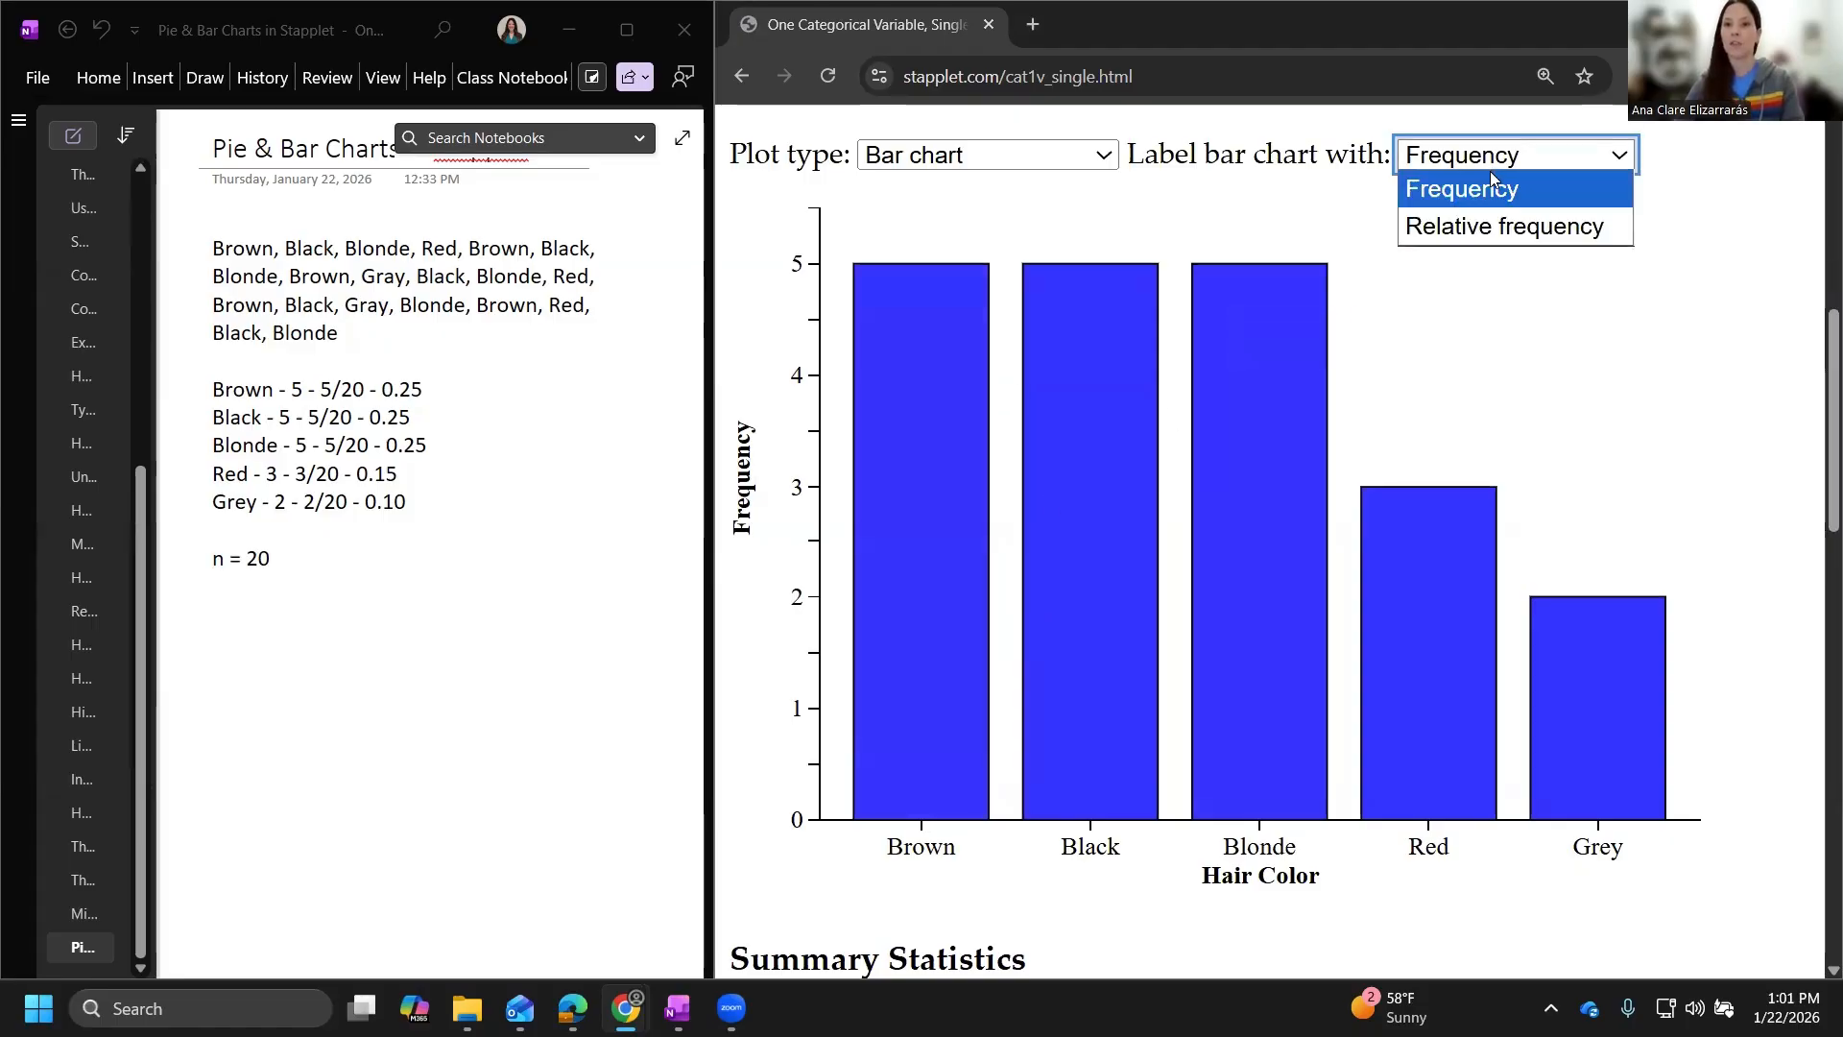
pyautogui.click(1474, 223)
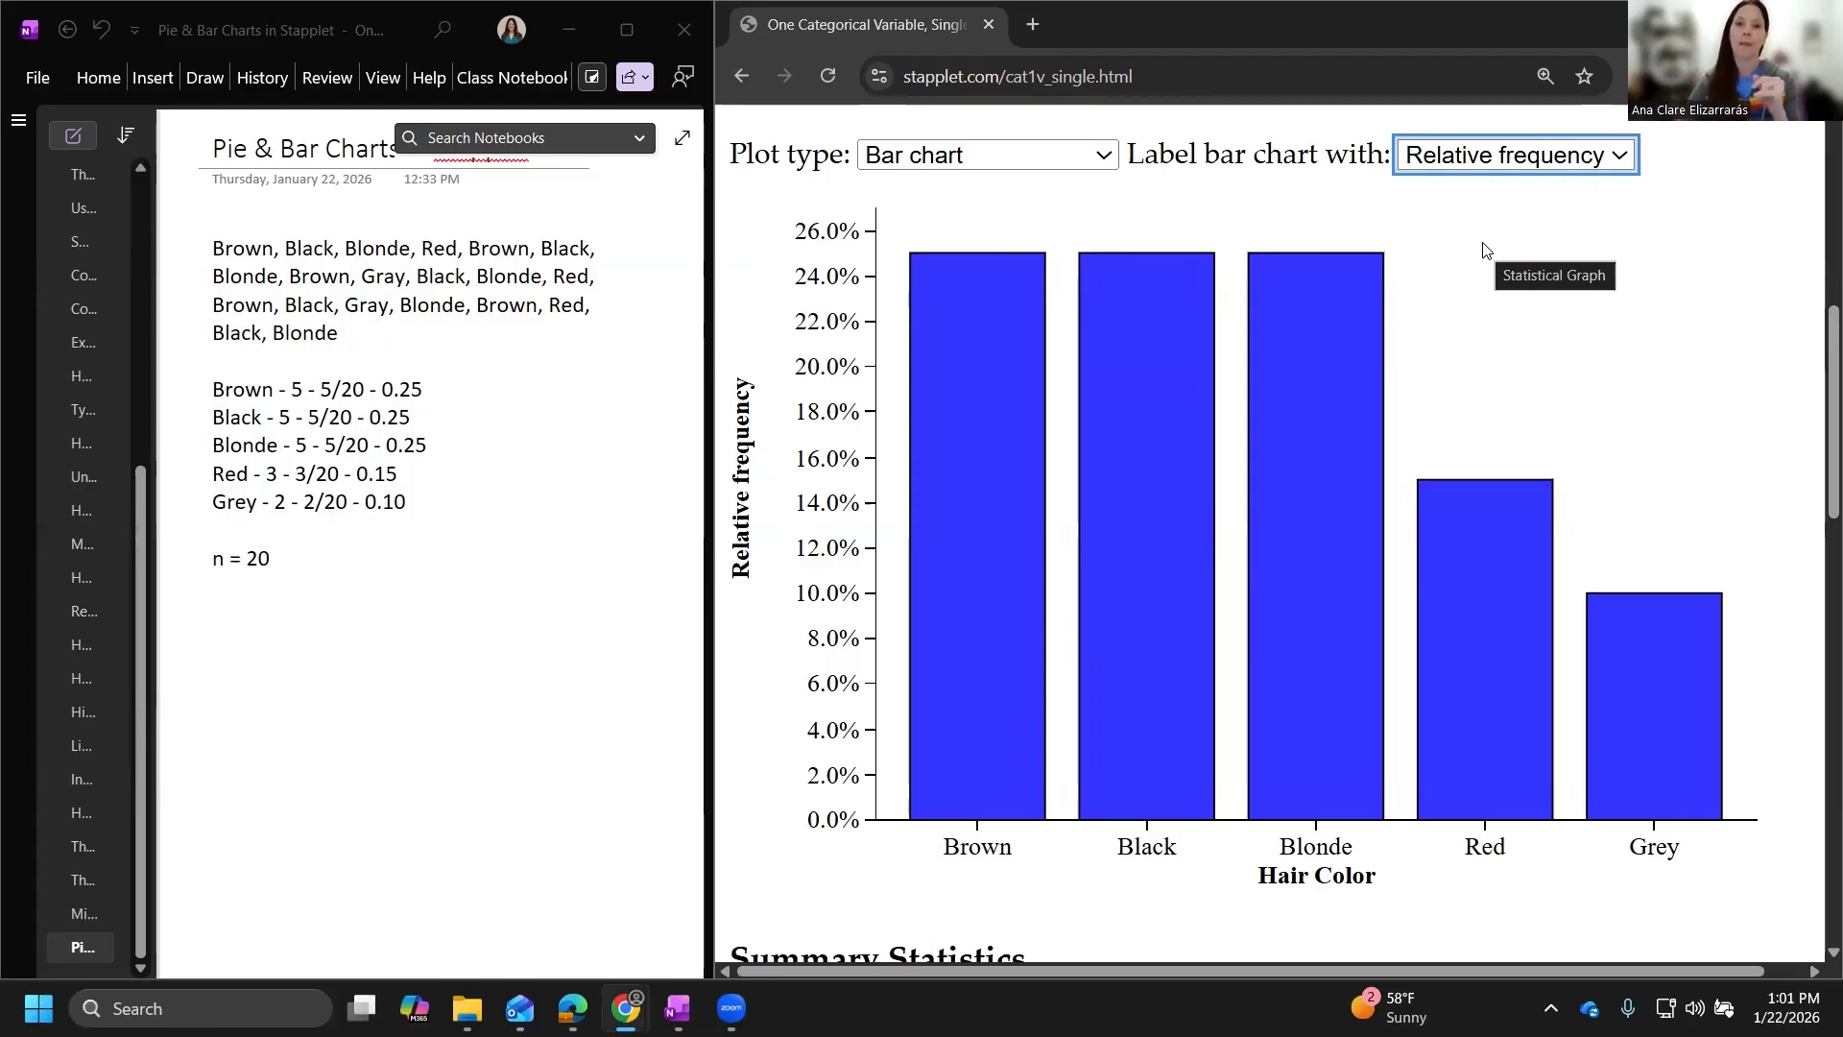
# Change the plot type to Pie chart and inspect the percentages of its hair color slices.
pyautogui.click(889, 157)
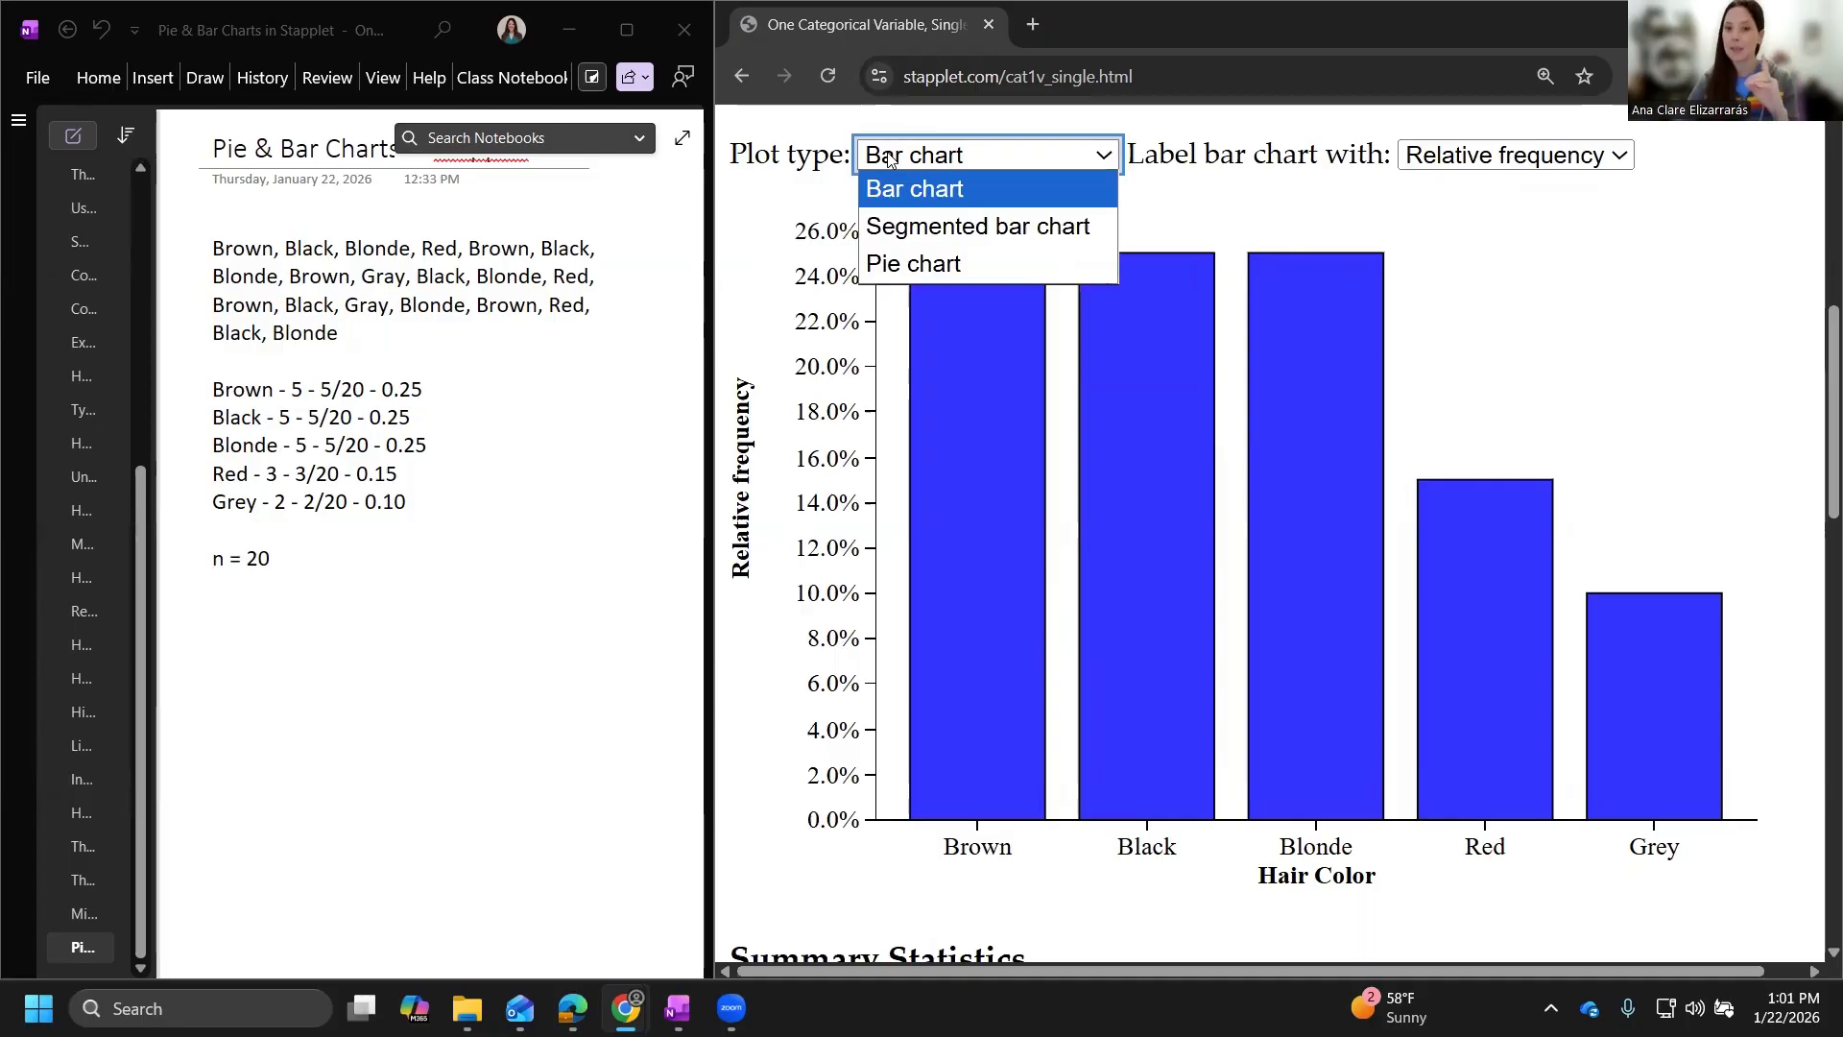
pyautogui.click(907, 265)
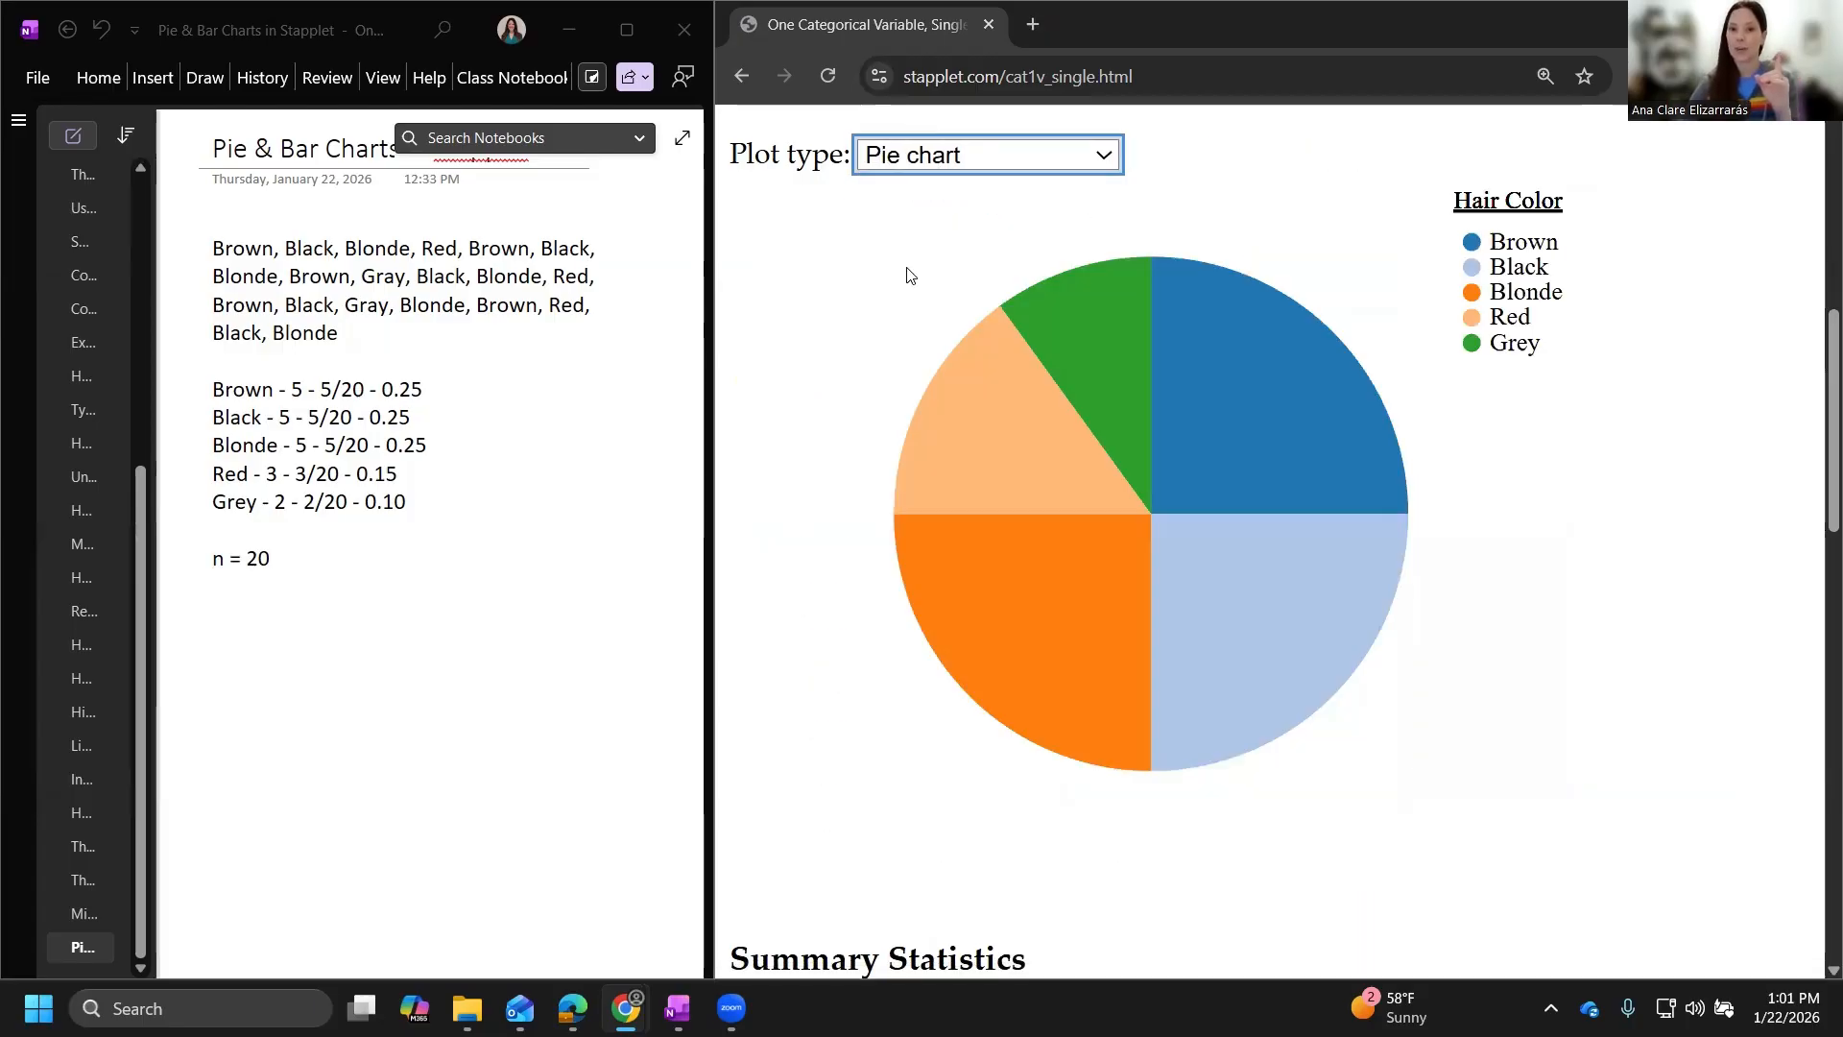
pyautogui.moveTo(1238, 433)
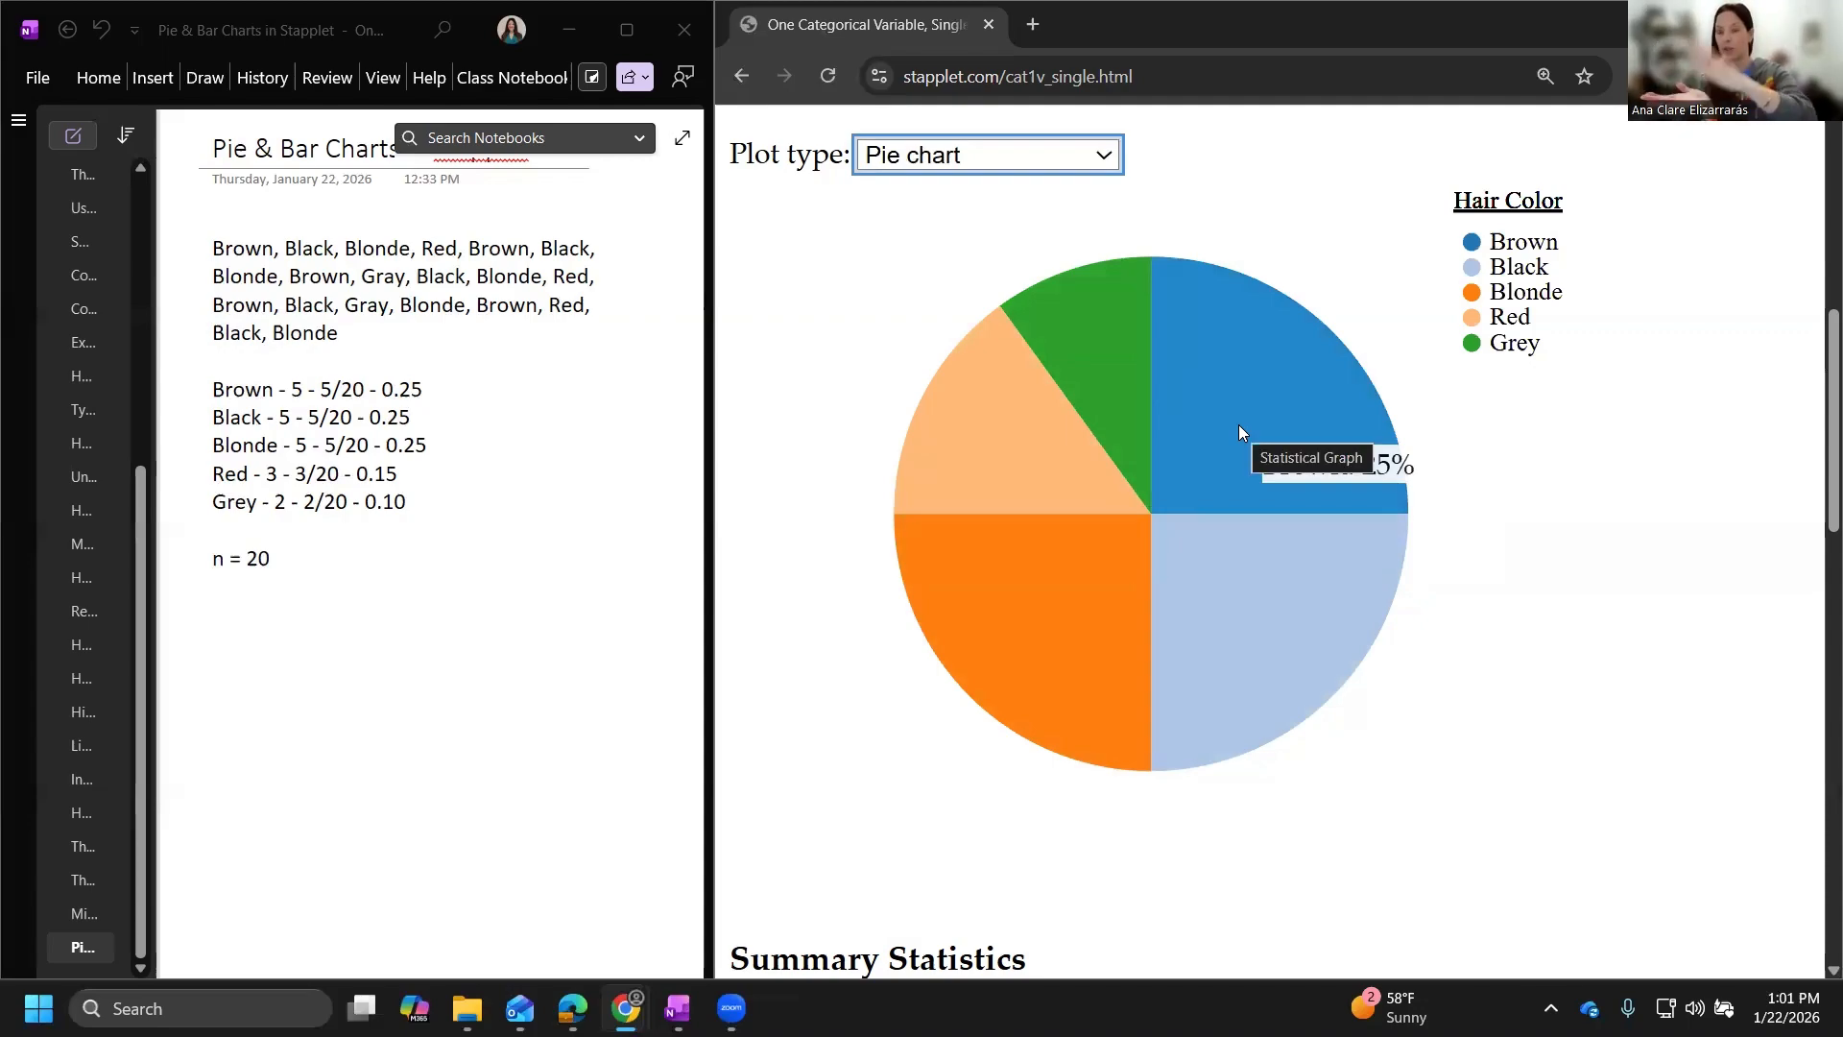
pyautogui.moveTo(1238, 586)
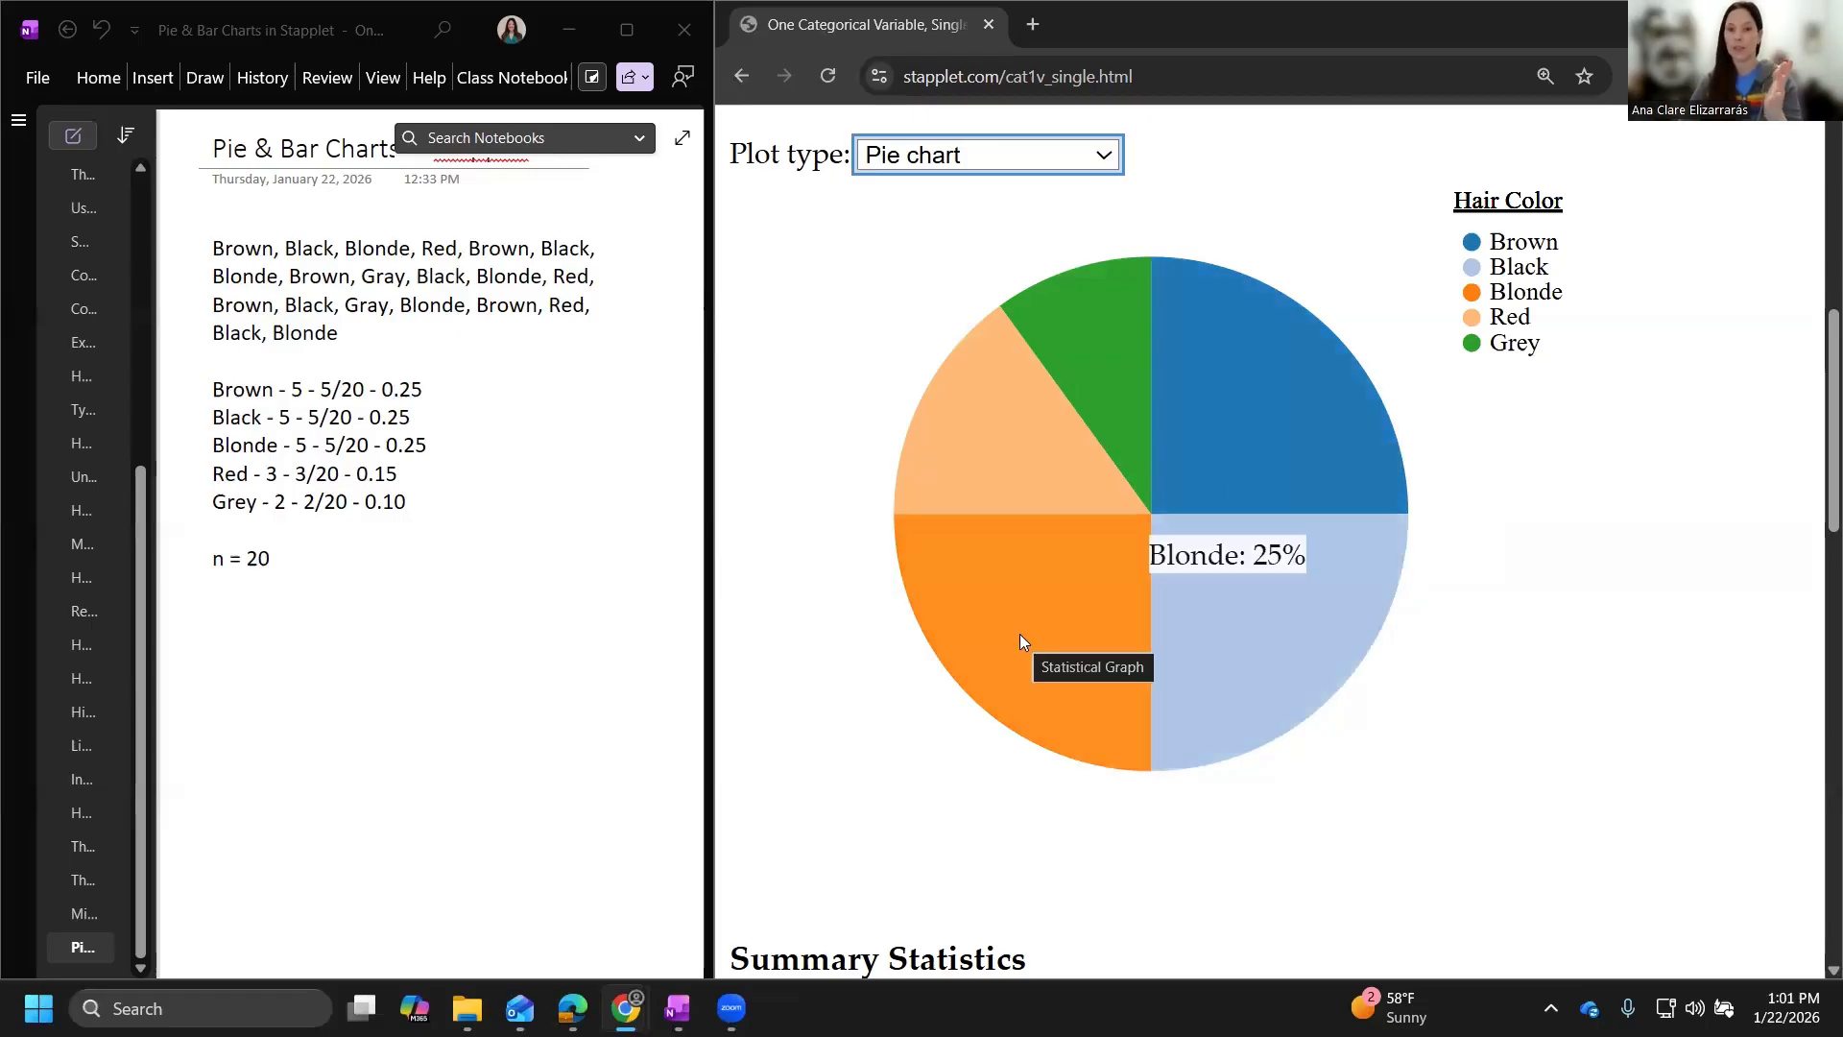
pyautogui.moveTo(976, 426)
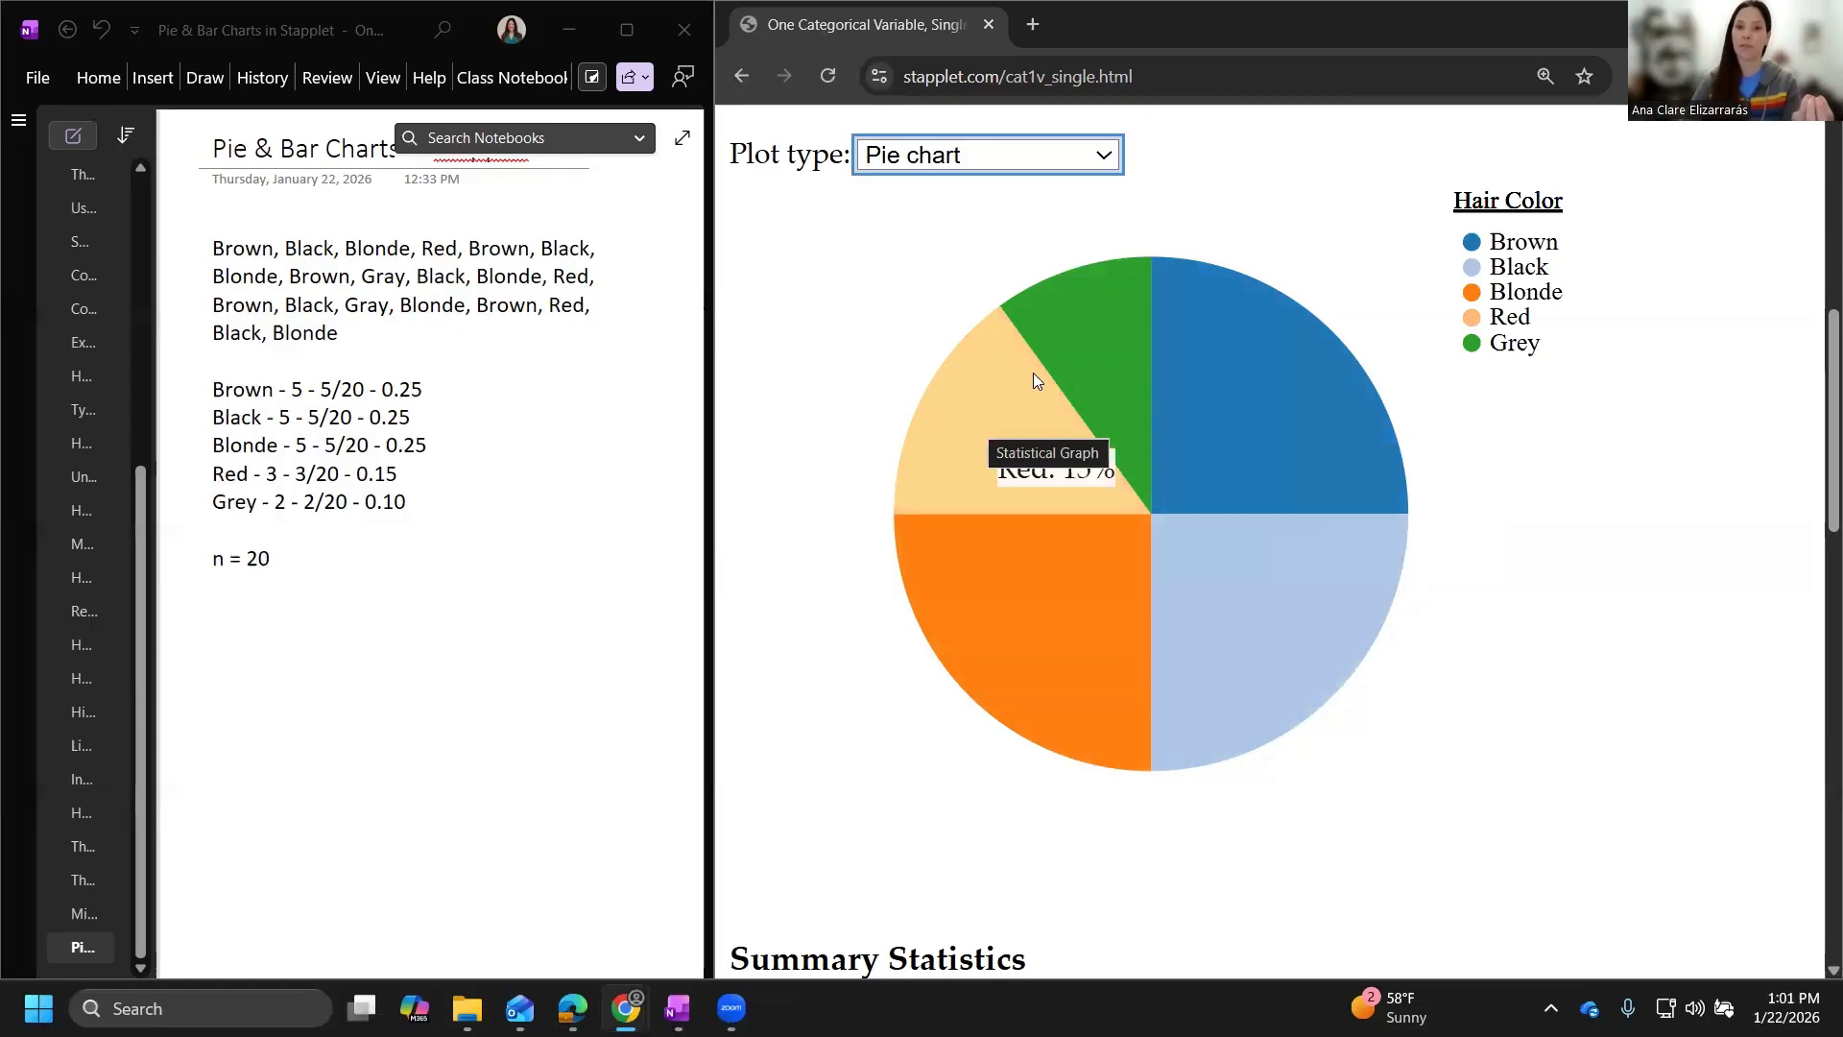
pyautogui.moveTo(1099, 330)
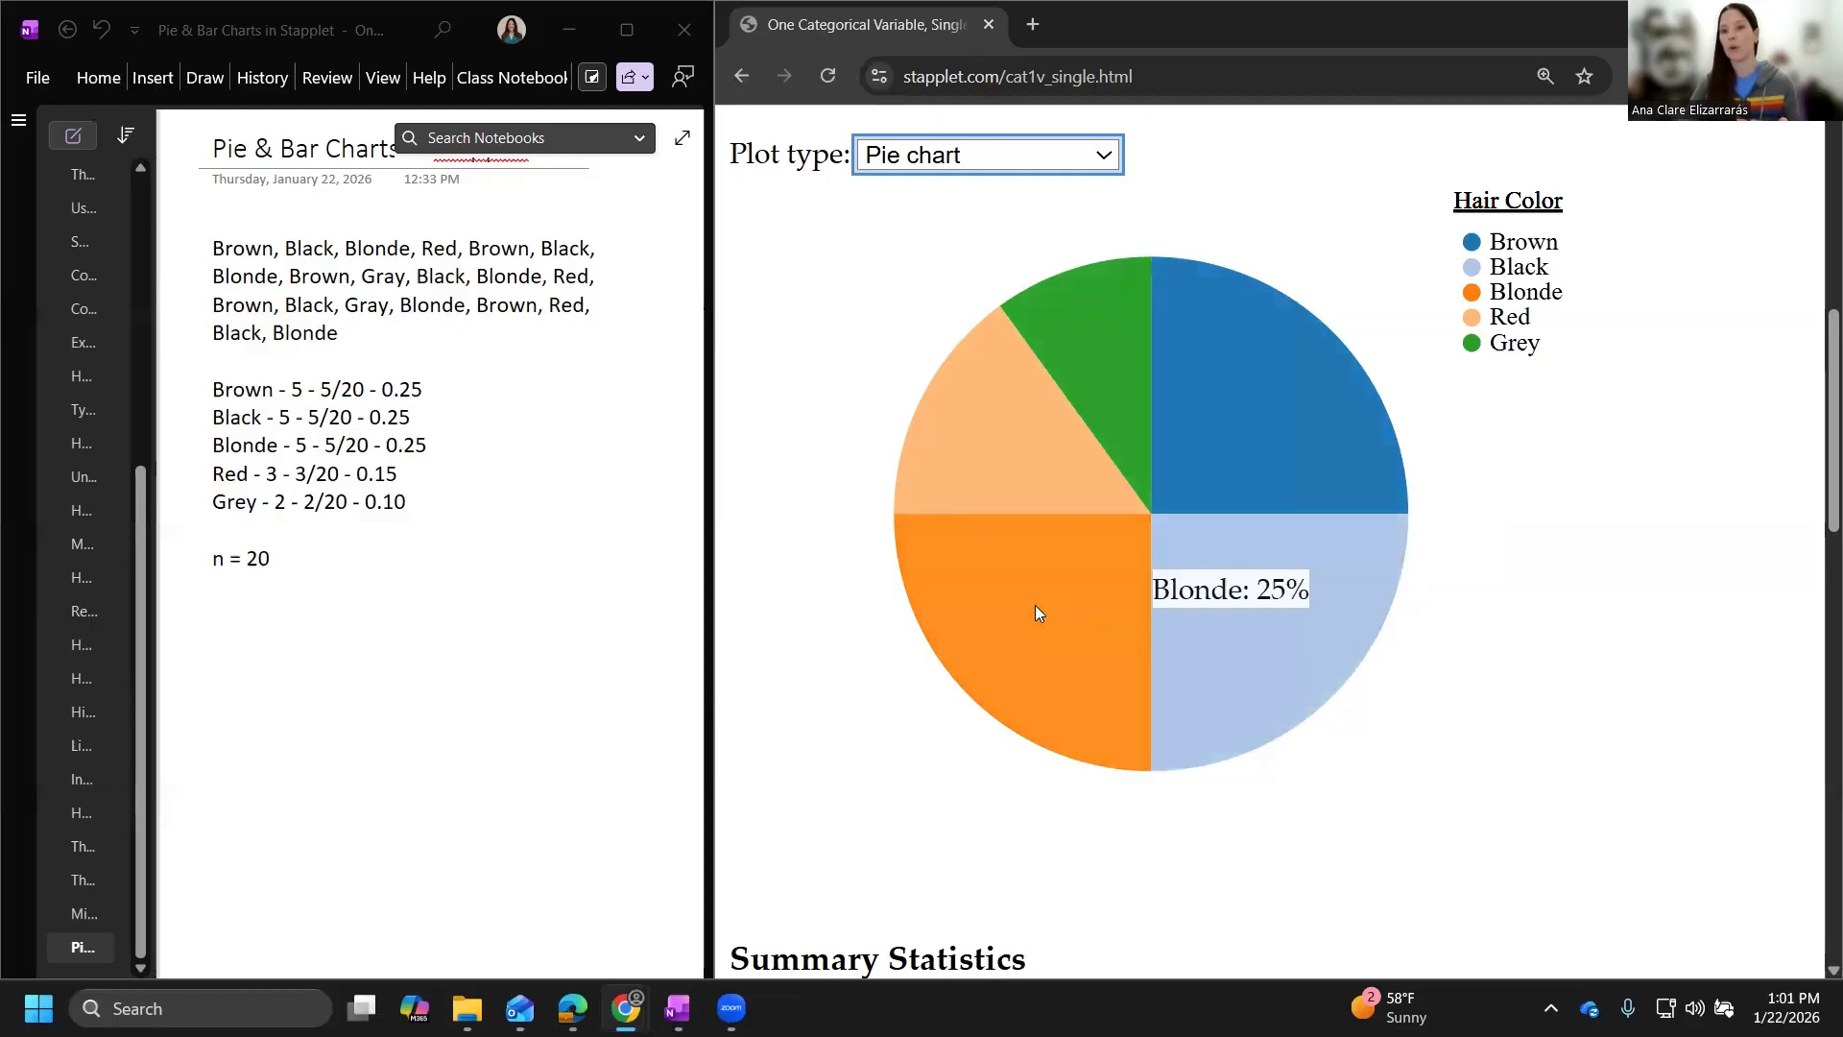
pyautogui.moveTo(963, 480)
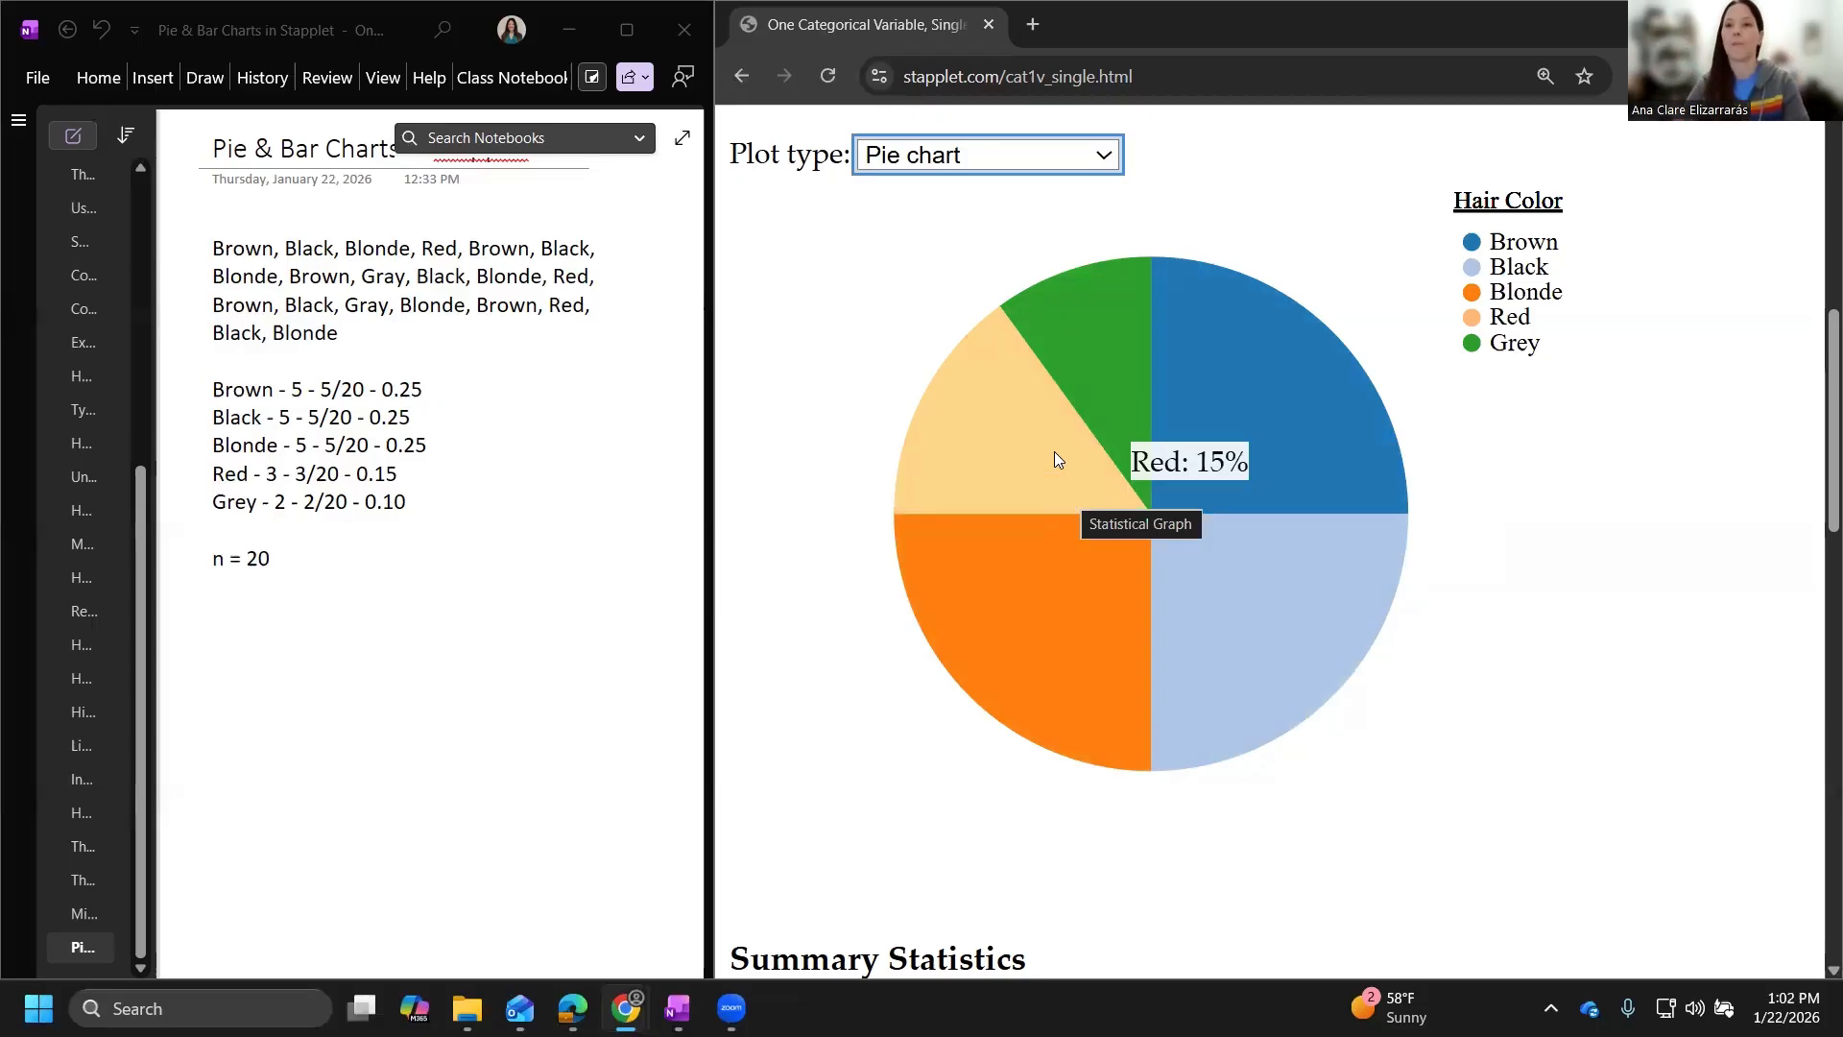
# Change the plot type to Segmented bar chart and inspect the Grey segment's percentage.
pyautogui.click(913, 162)
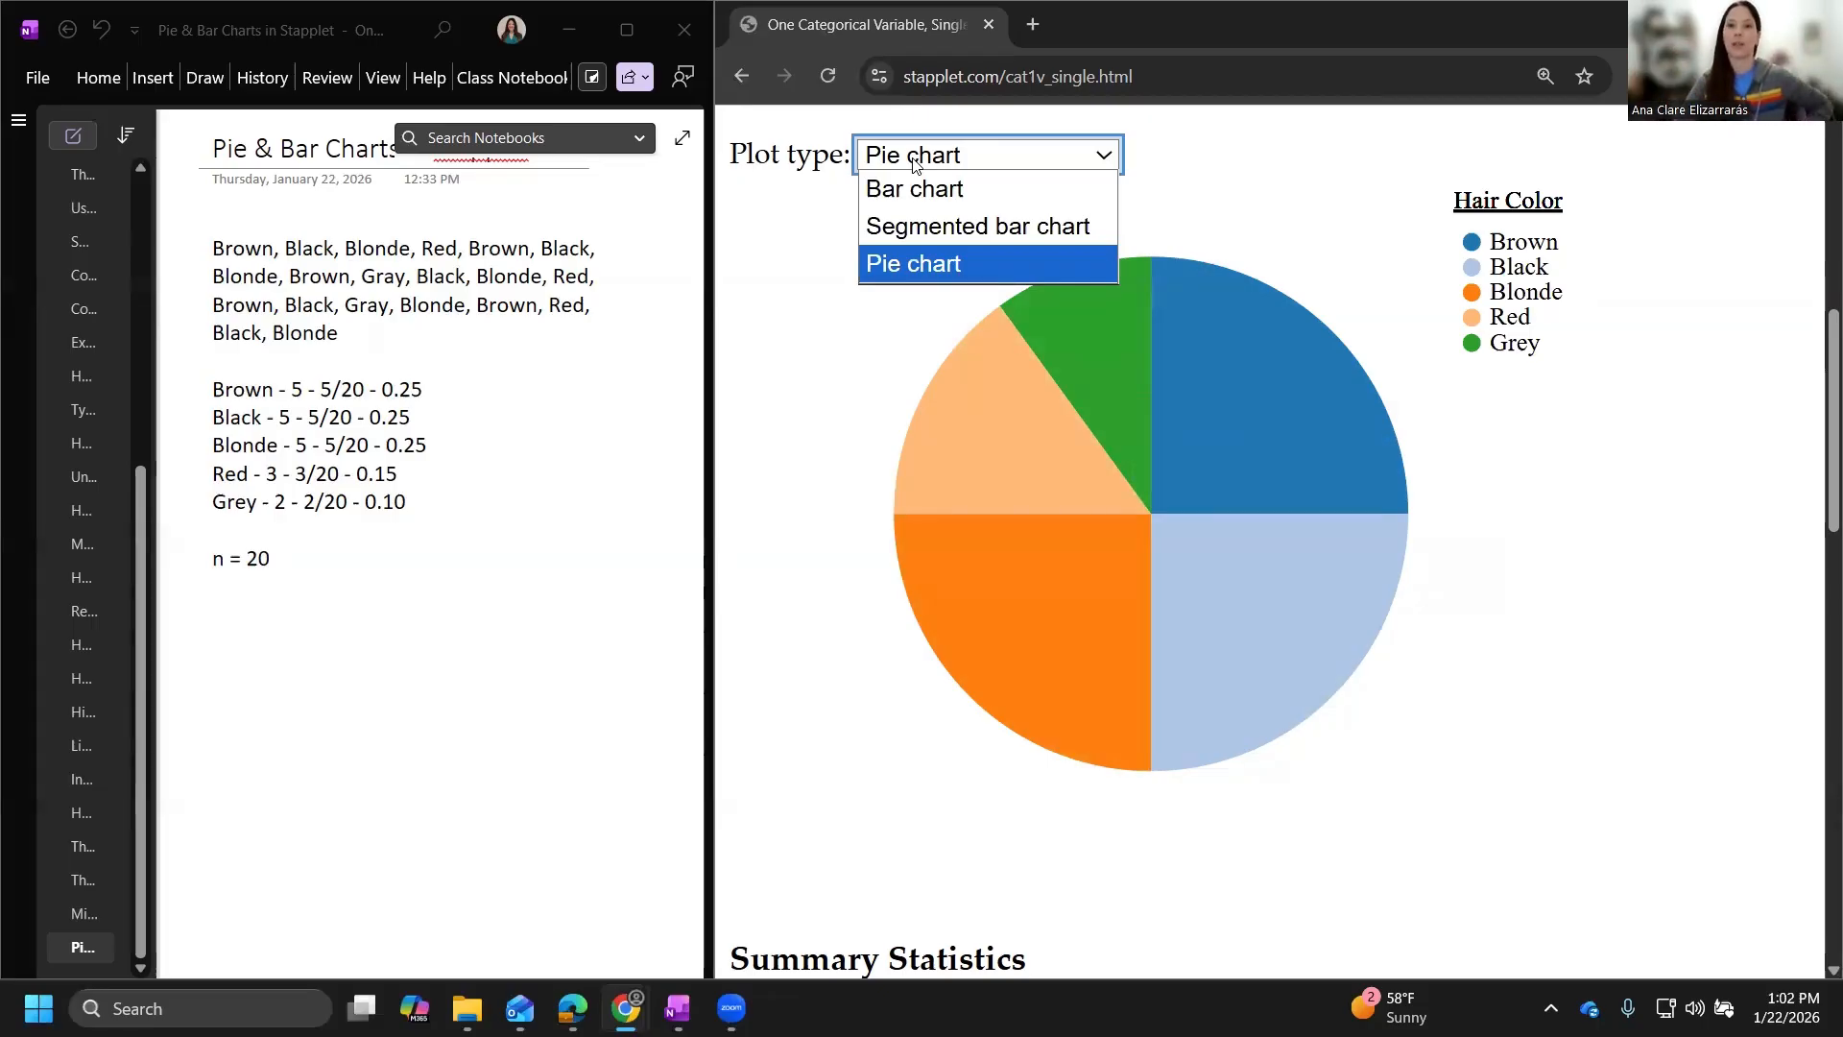
pyautogui.click(928, 229)
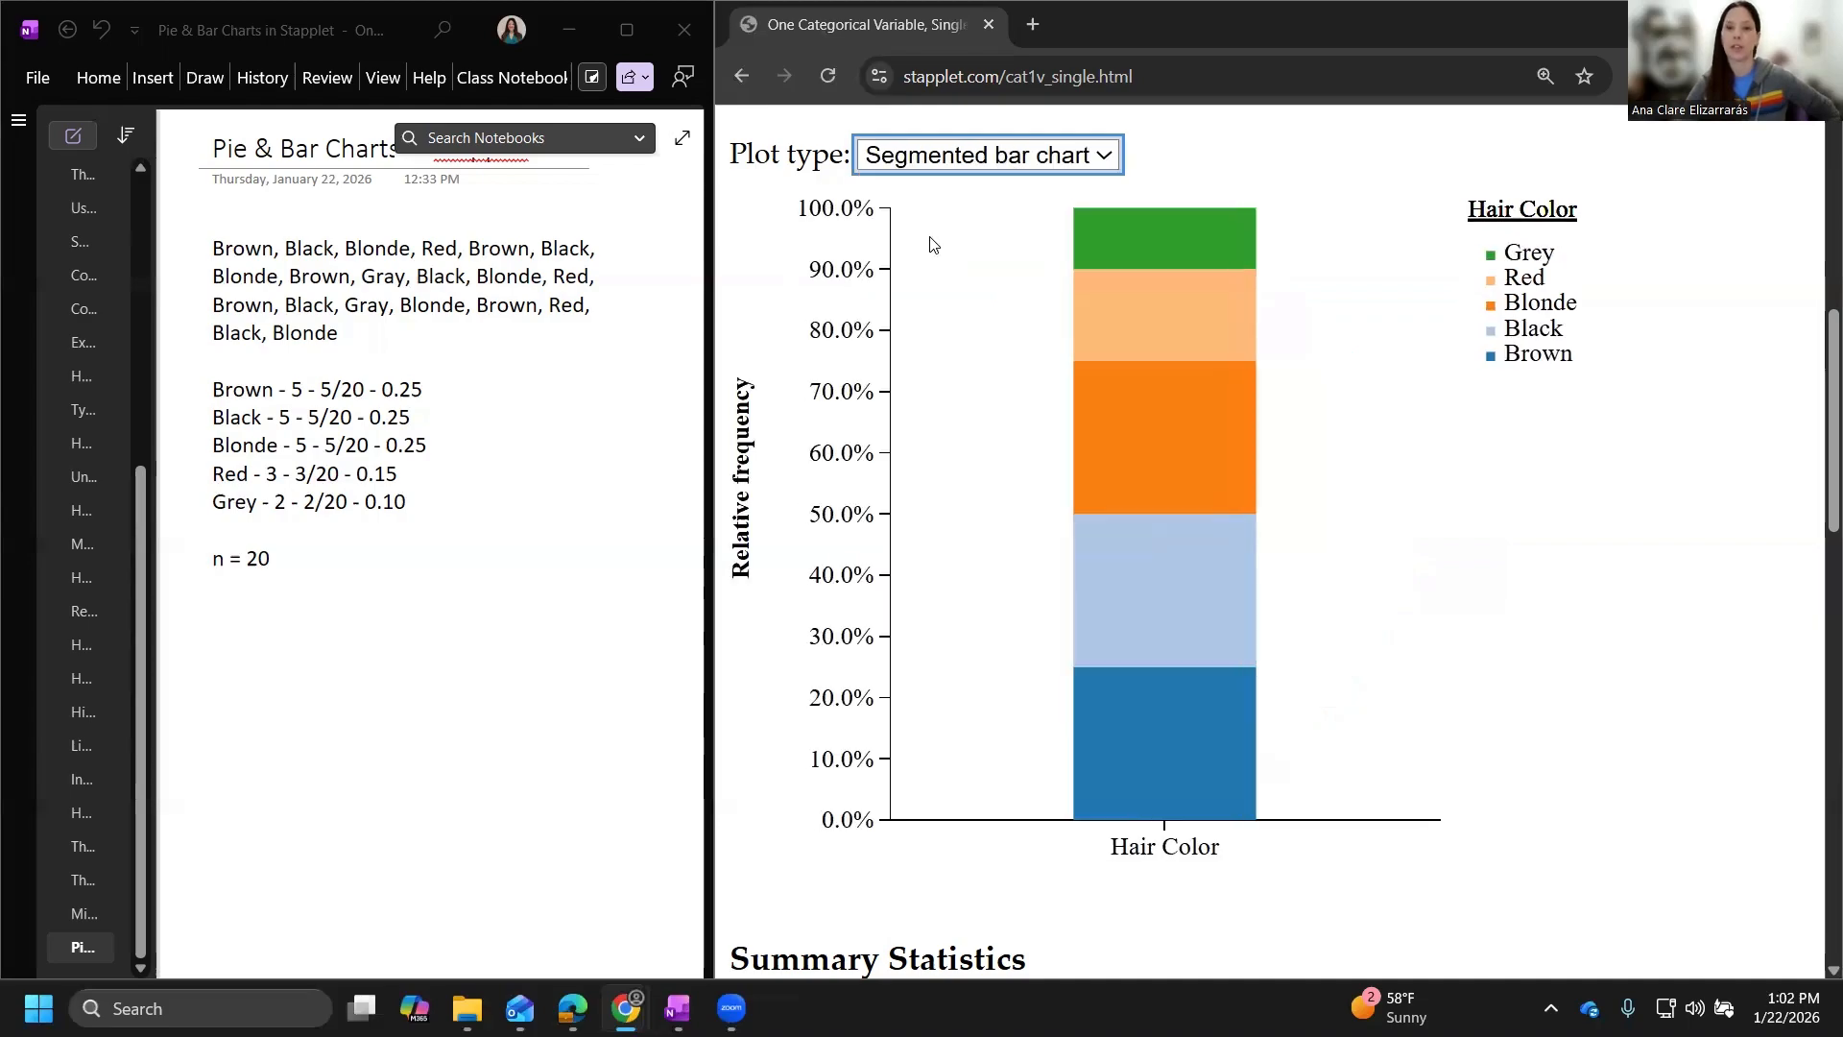
pyautogui.moveTo(1100, 254)
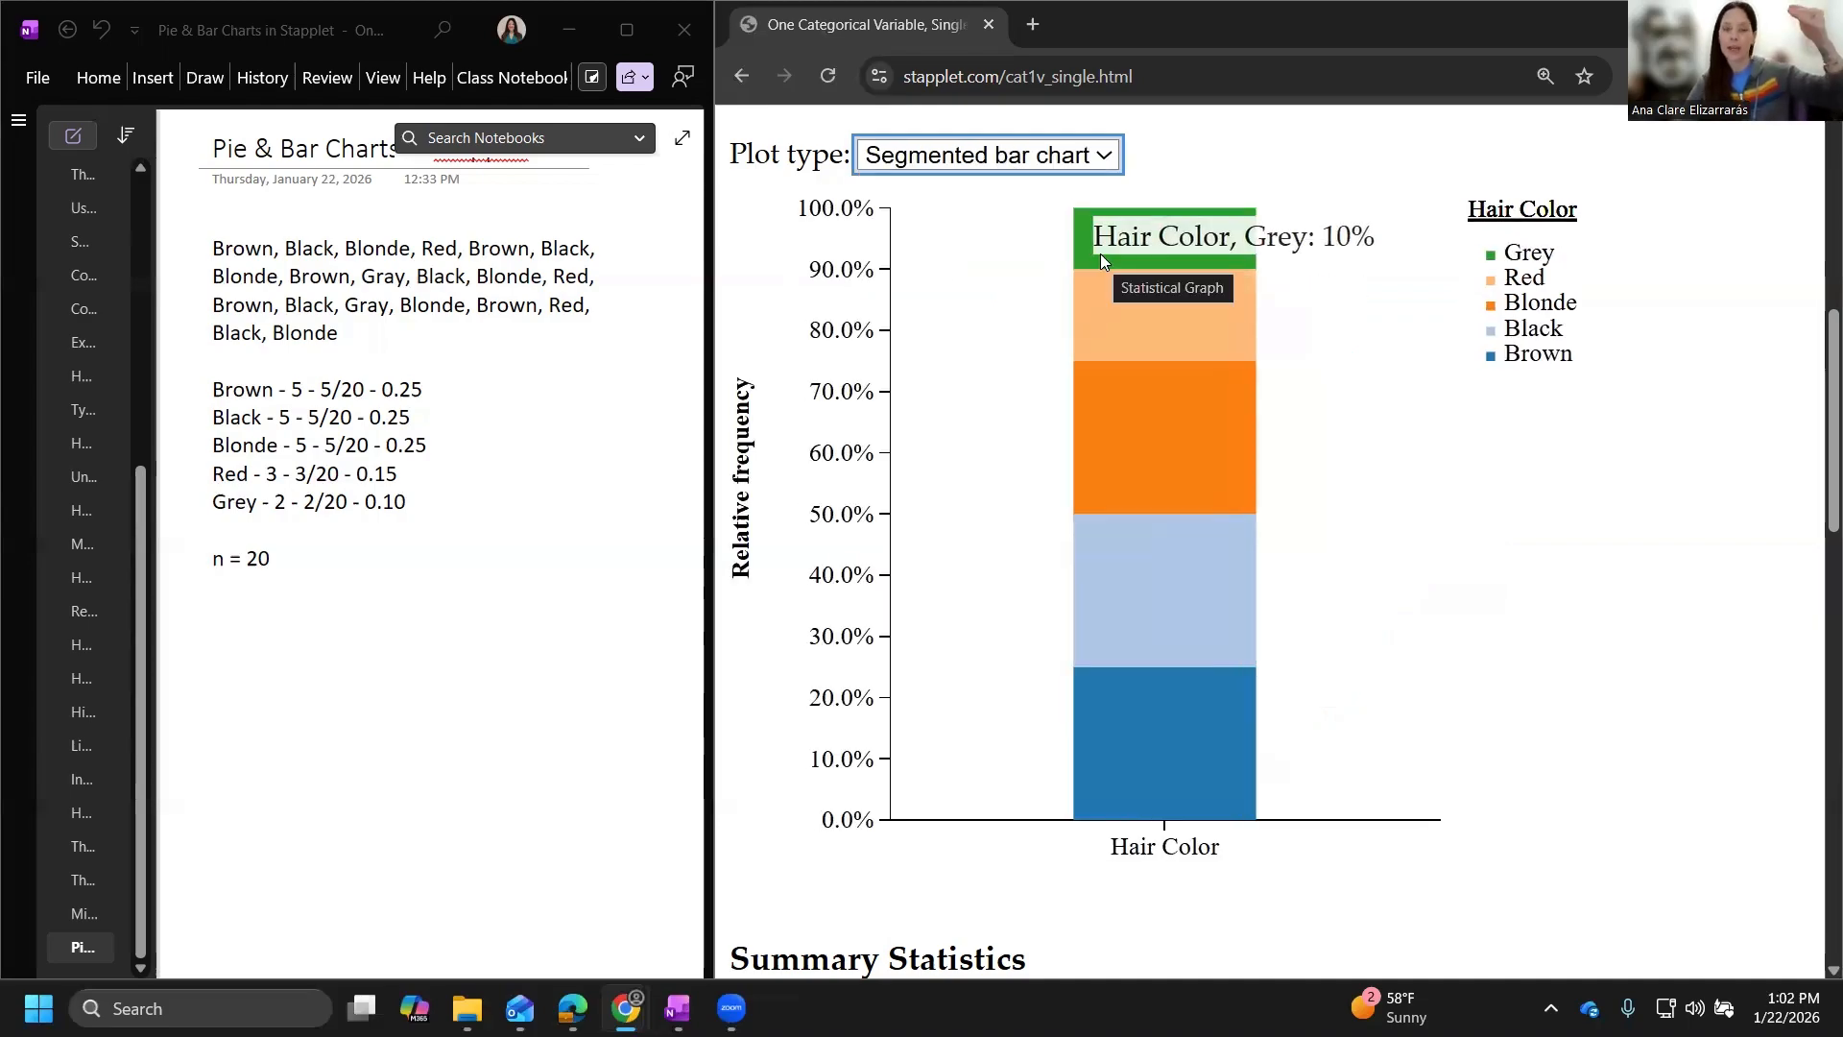
# Inspect the percentages of the Blonde and Brown segments in the segmented bar chart.
pyautogui.moveTo(1122, 398)
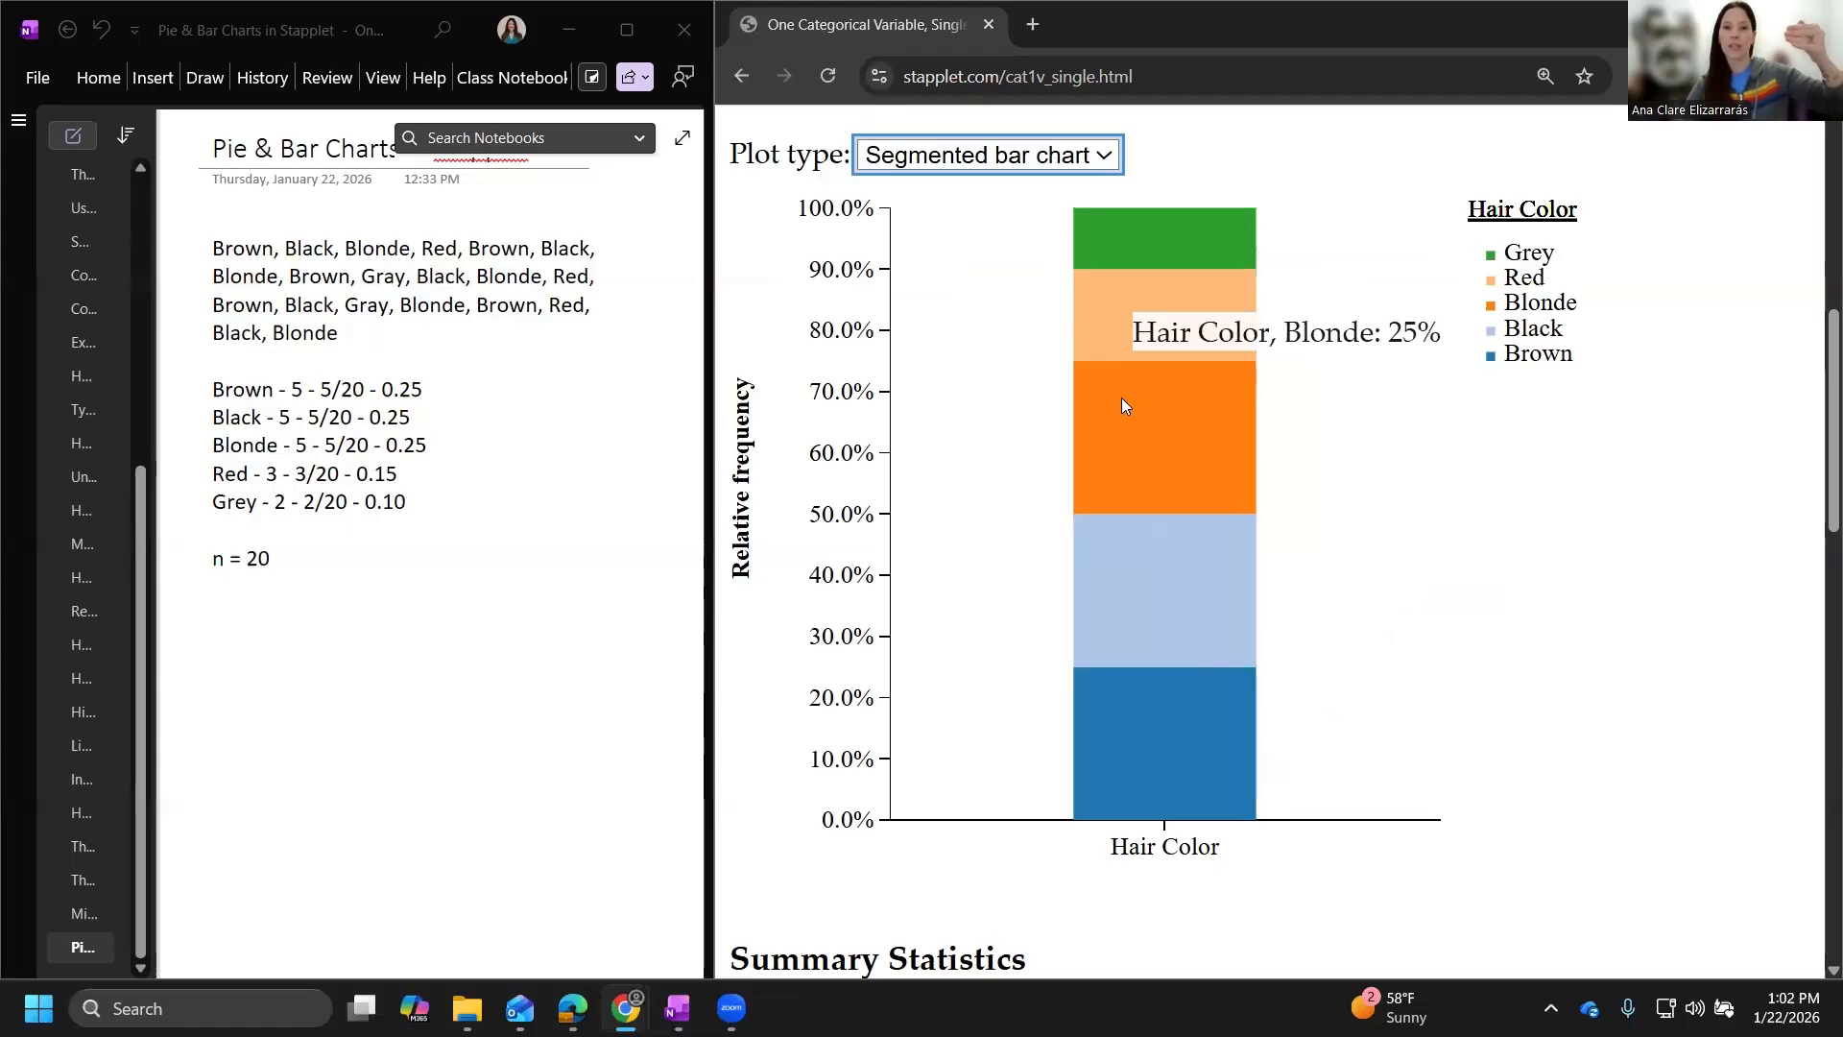
pyautogui.moveTo(1114, 746)
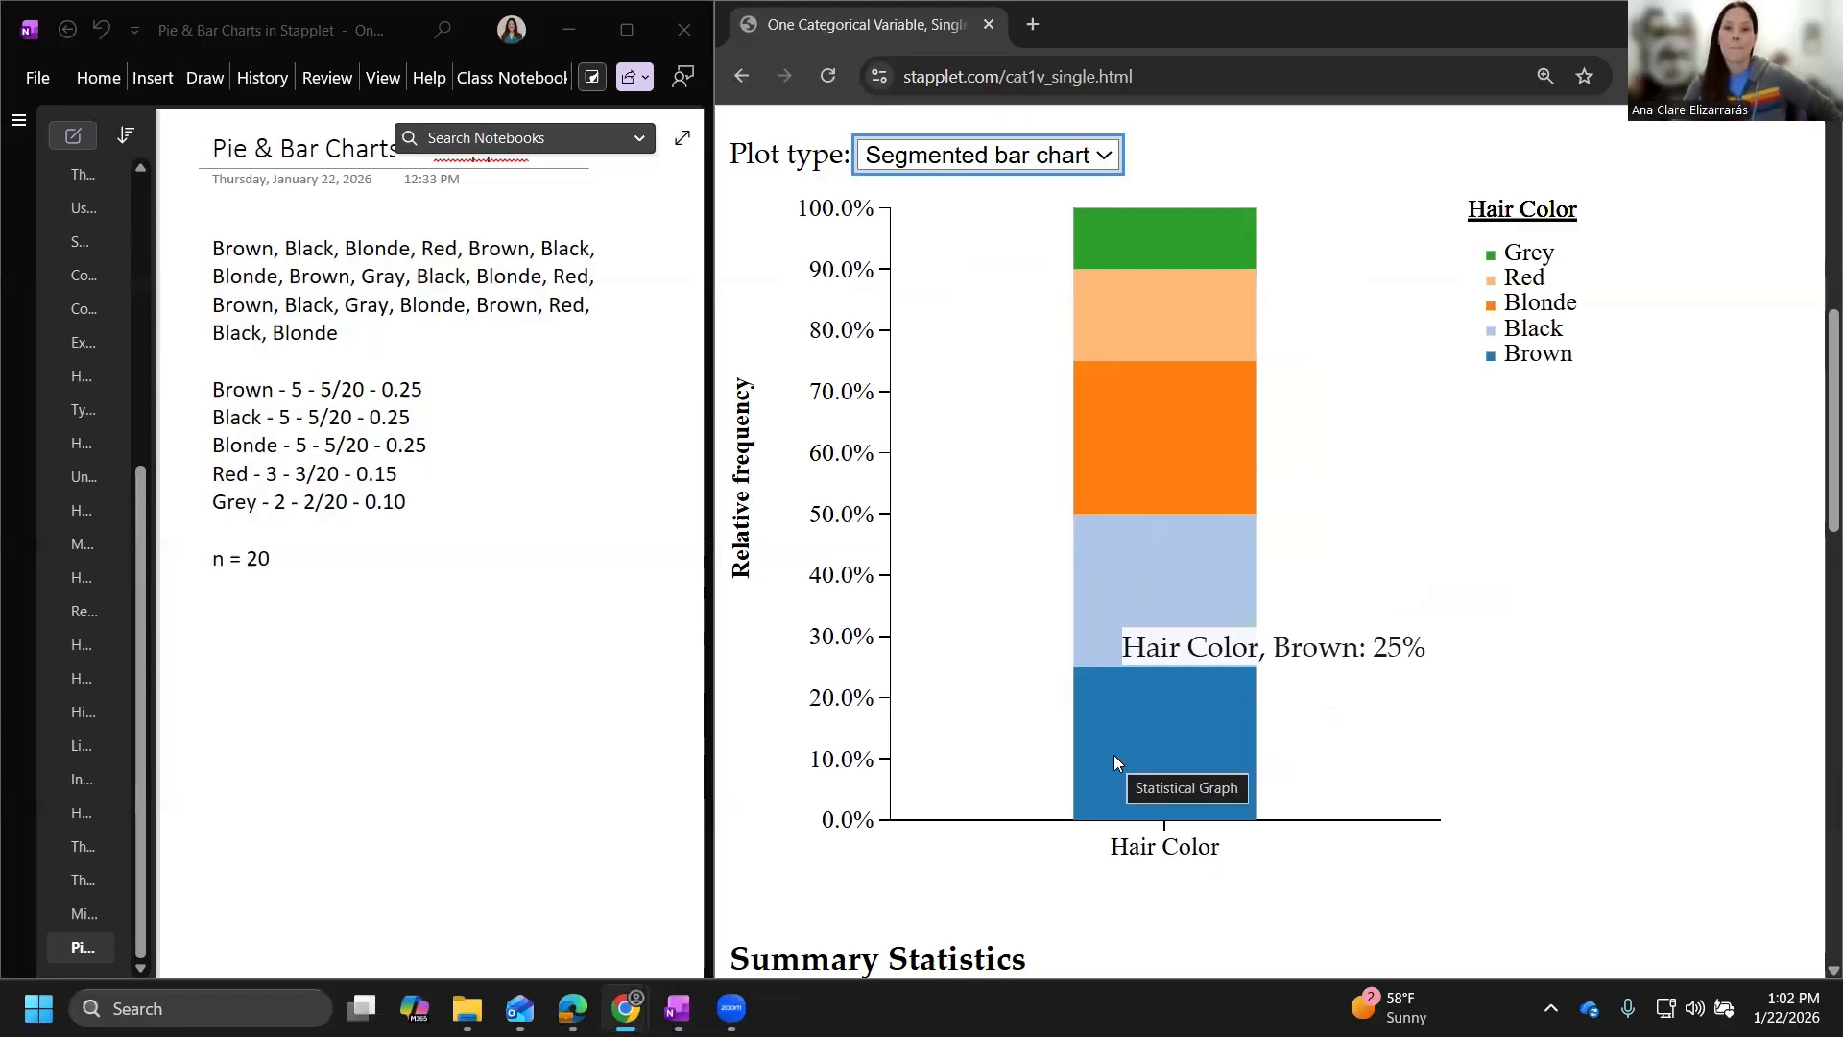
pyautogui.scroll(1, 1114, 754)
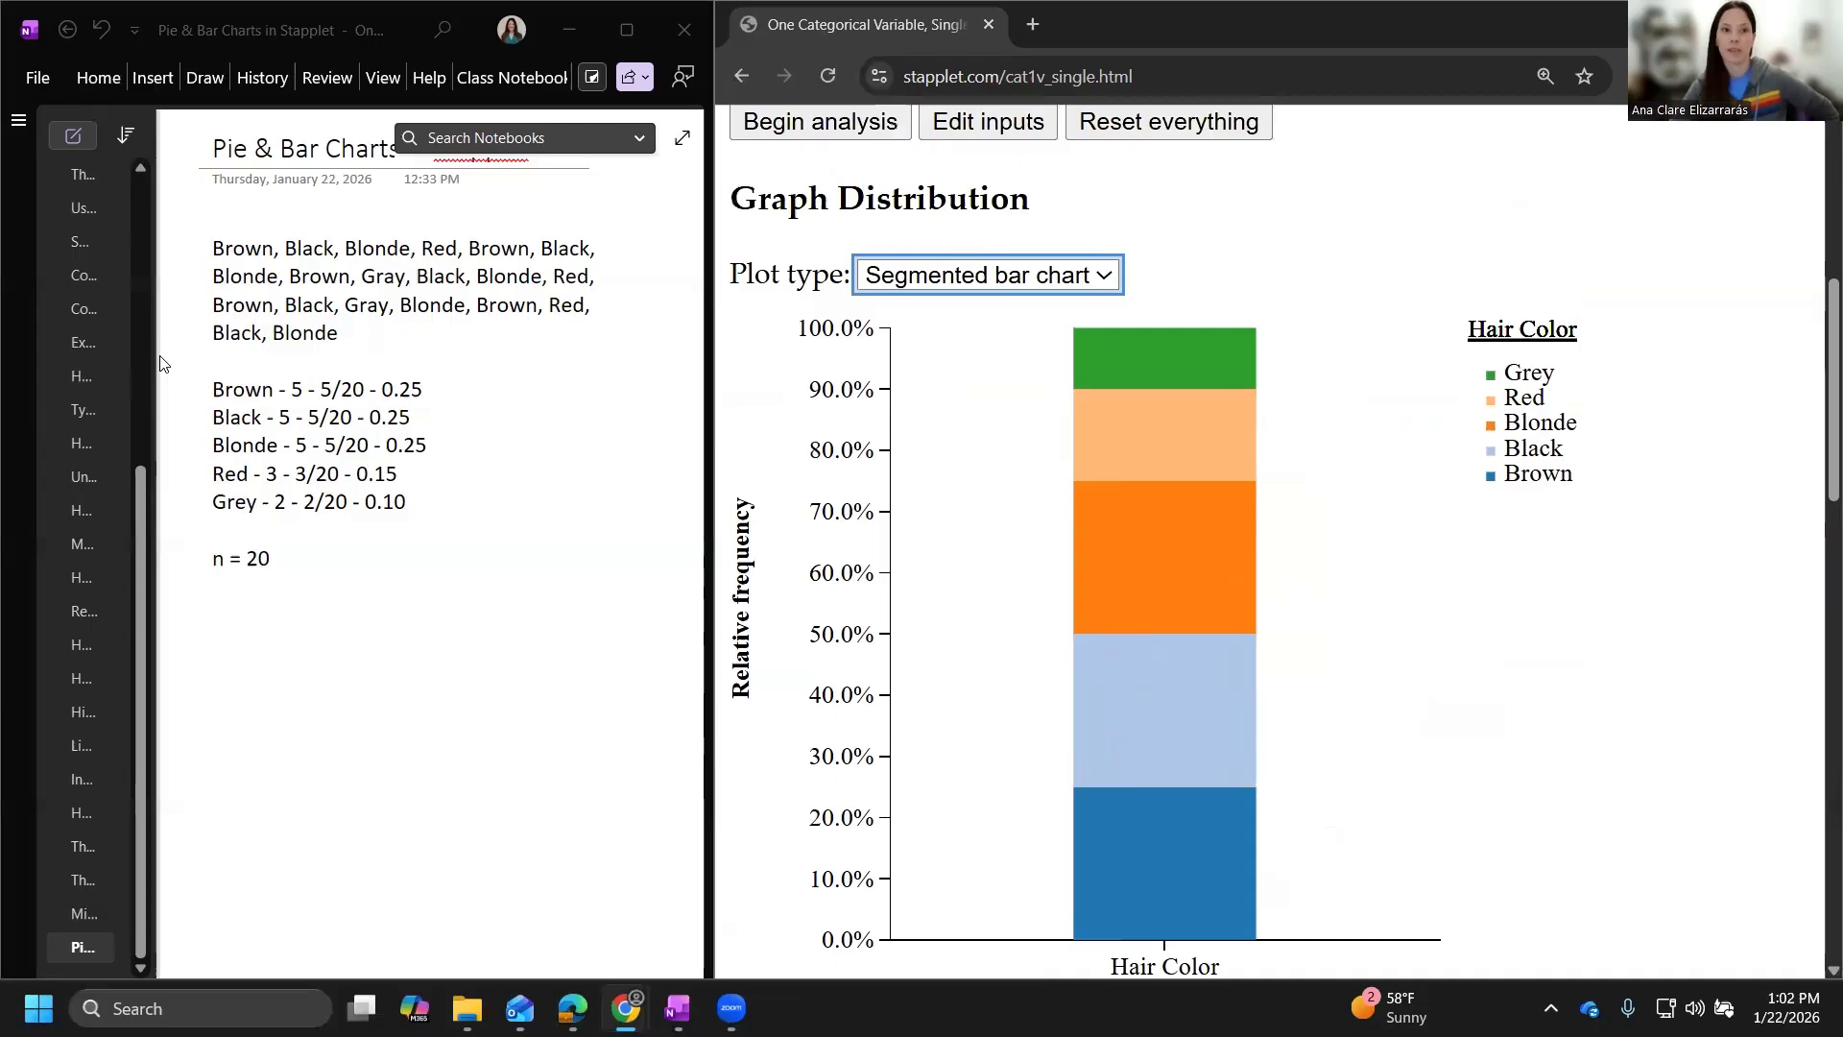
# Highlight the raw hair color list in the notes and switch the Hair Color data input to Raw data, accepting the loss of results.
pyautogui.click(220, 290)
pyautogui.moveTo(209, 250); pyautogui.dragTo(338, 333)
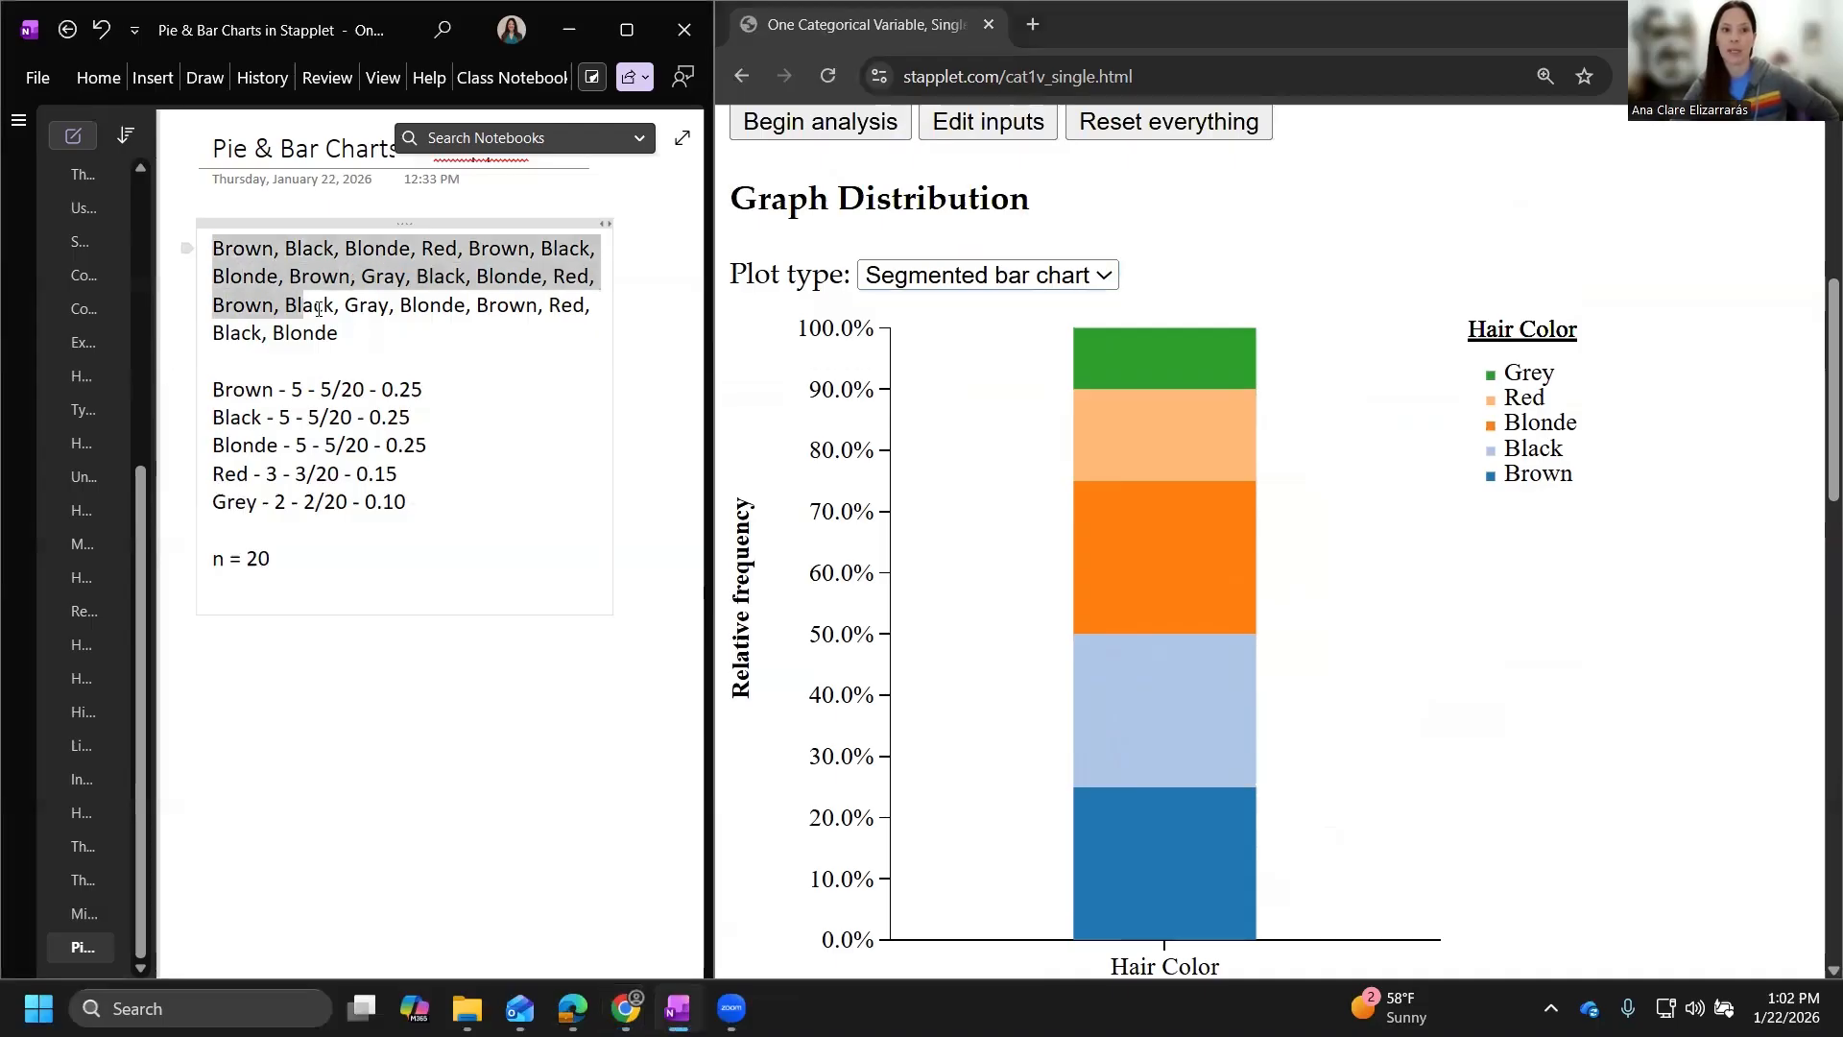
pyautogui.moveTo(1189, 478)
pyautogui.scroll(6, 1189, 478)
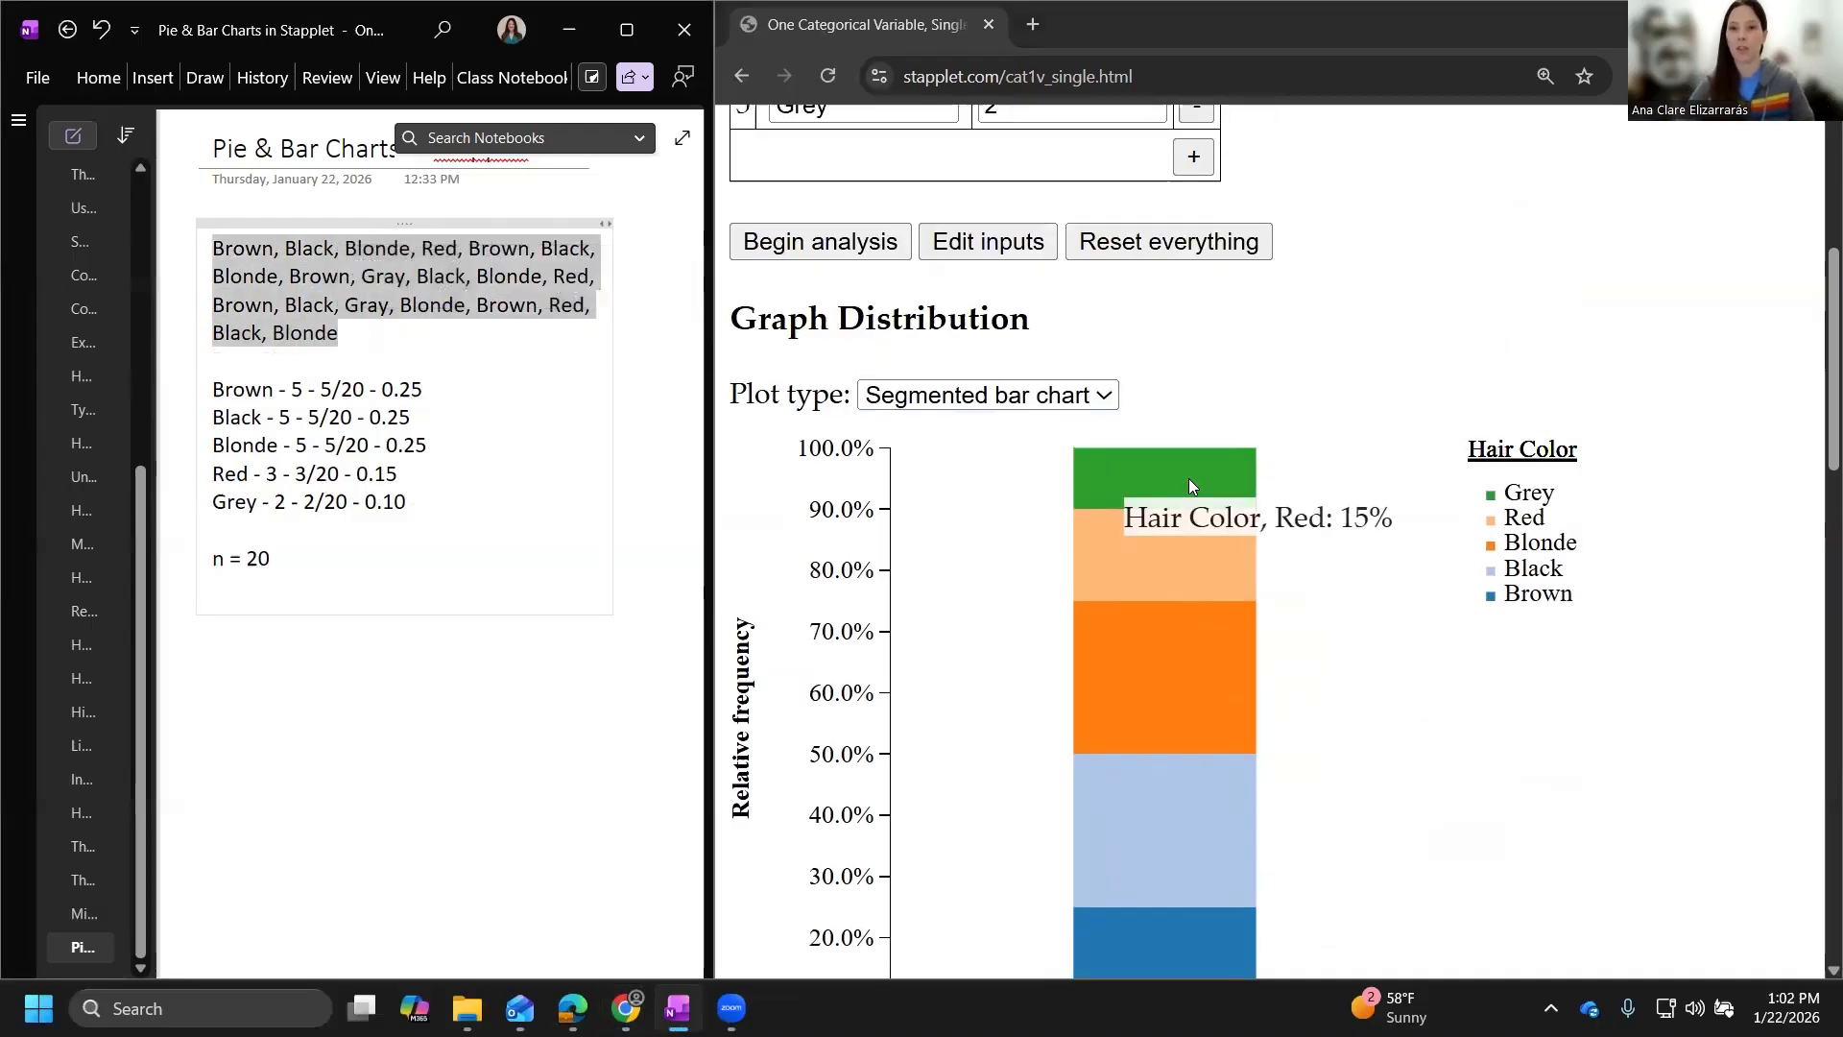
pyautogui.click(1027, 251)
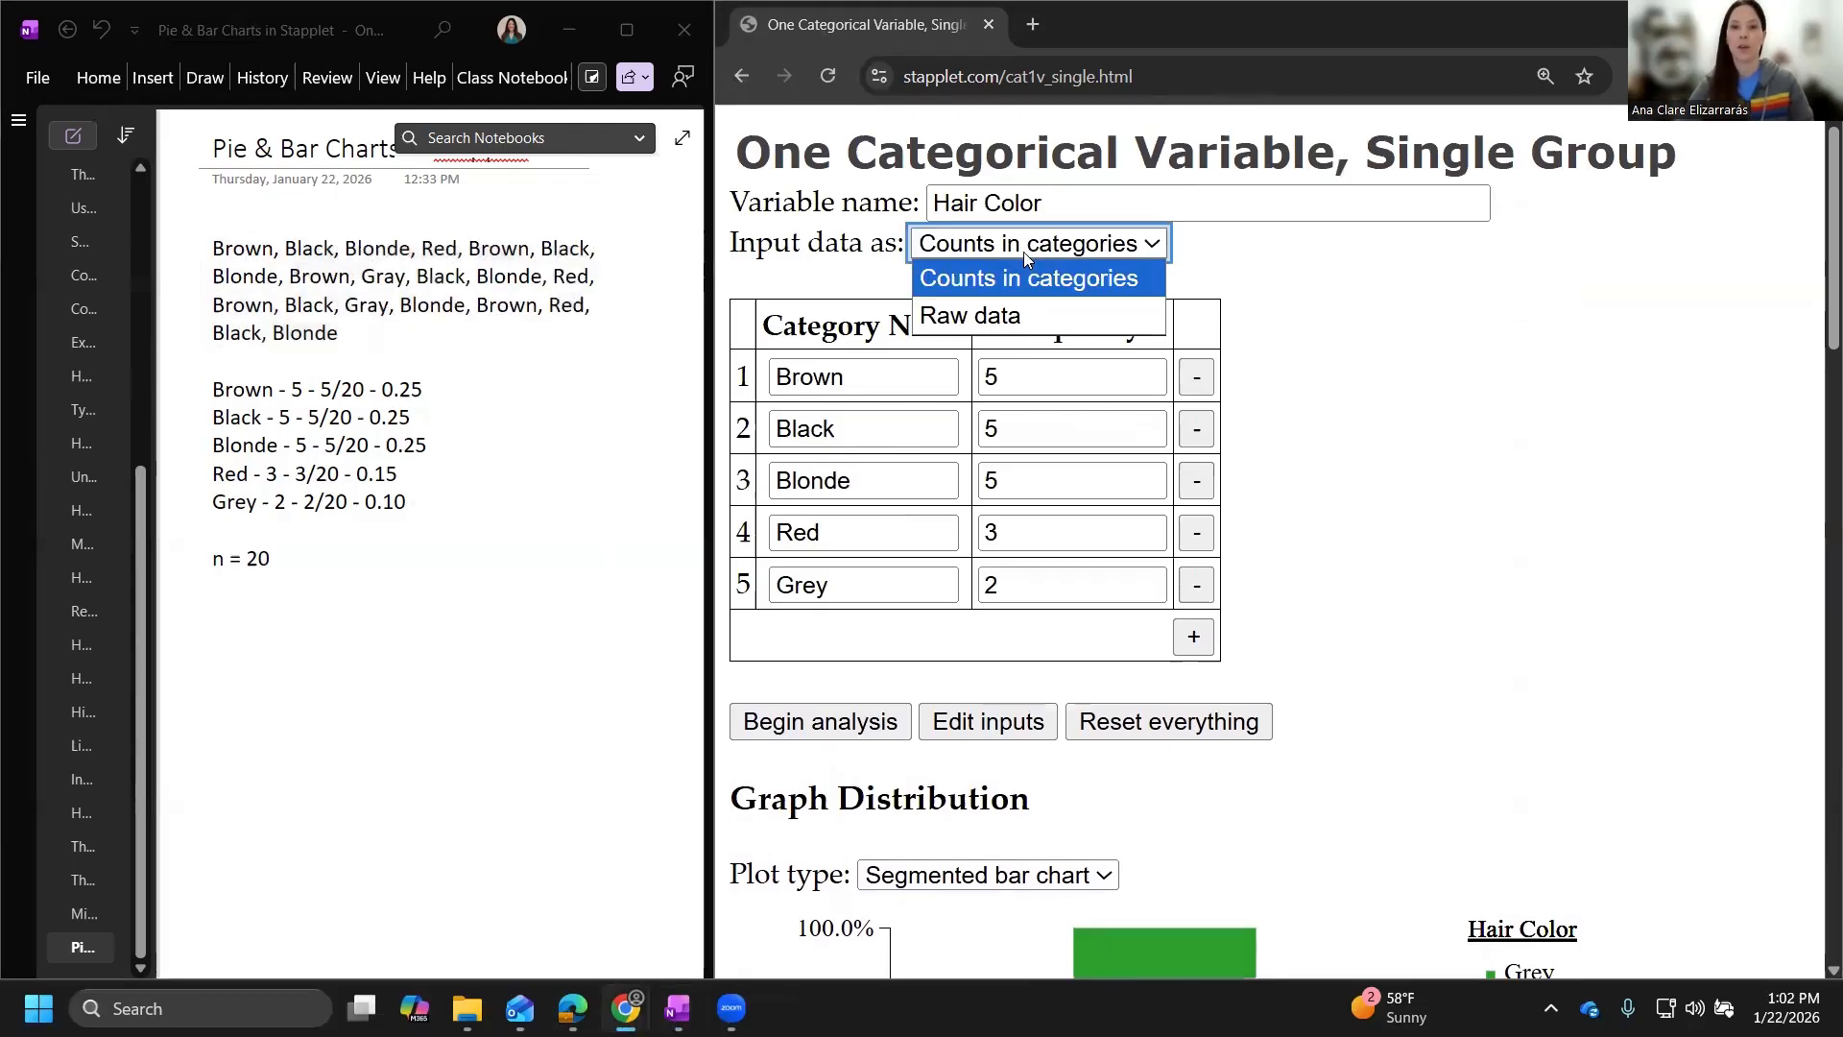
pyautogui.click(1018, 313)
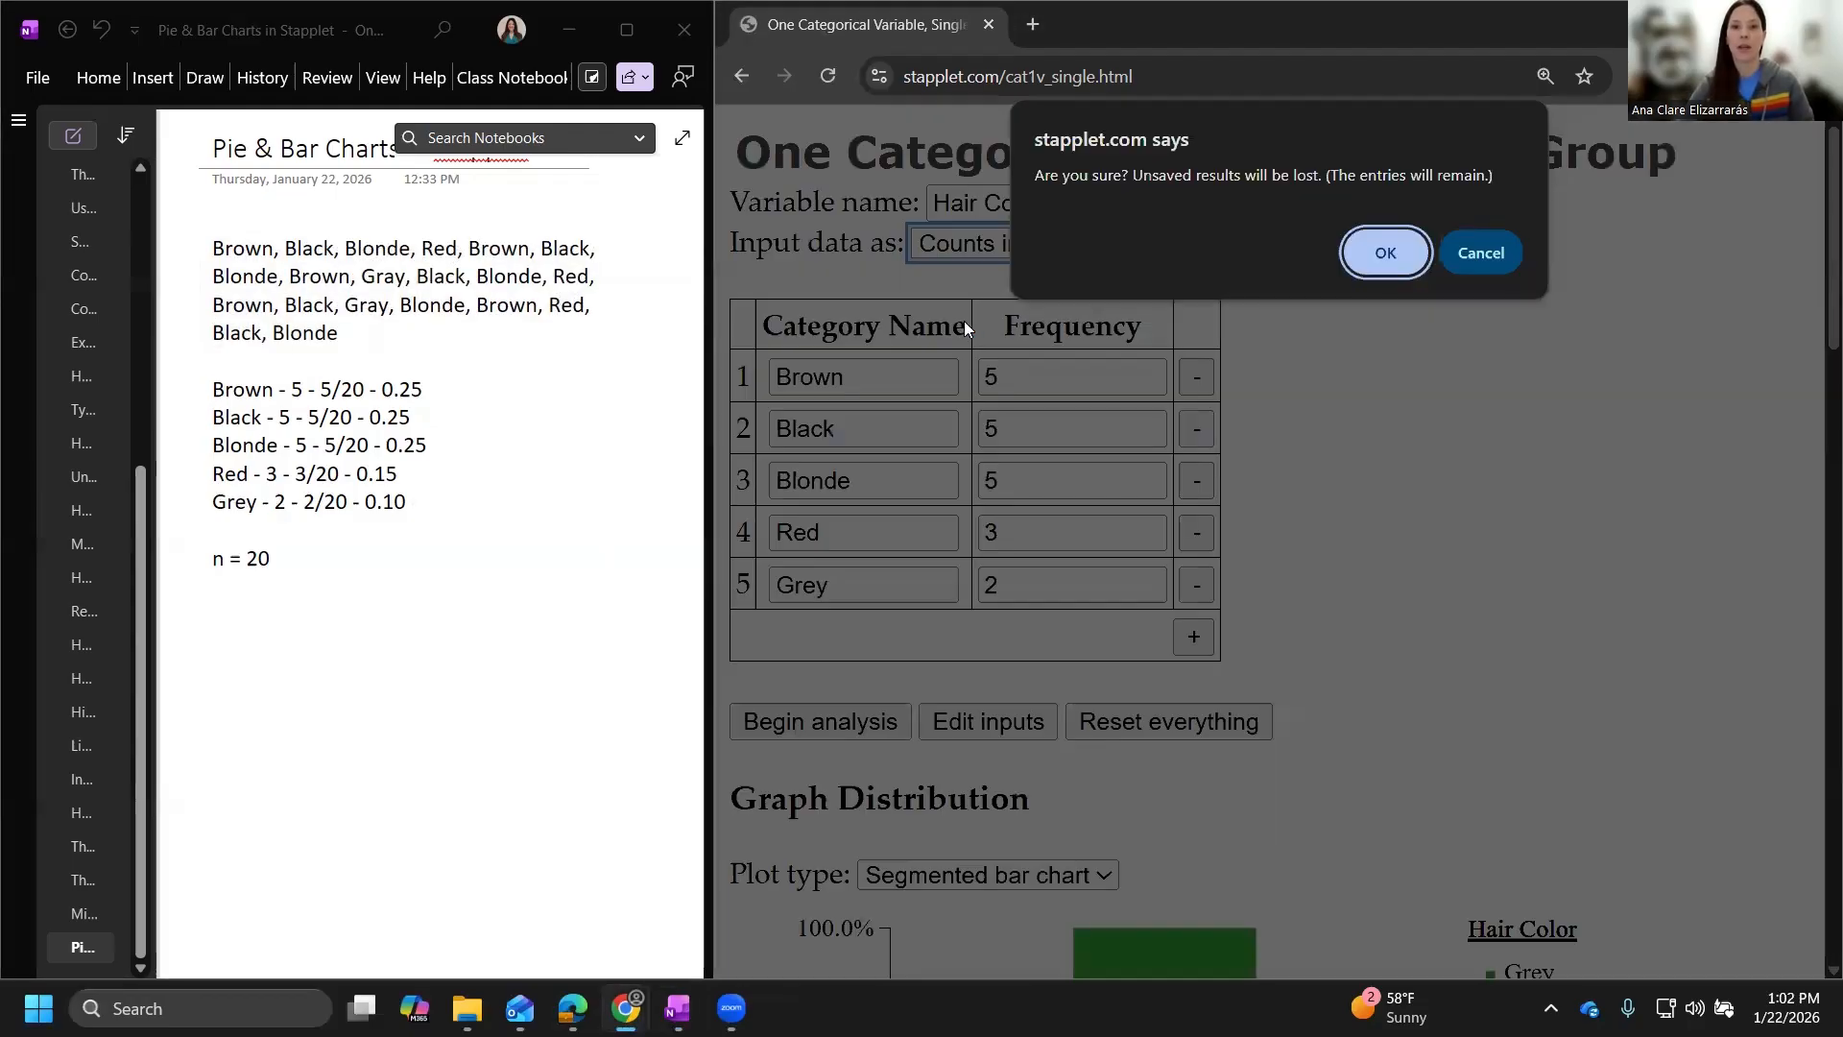
pyautogui.click(1382, 255)
# Enter the first eight observations as "Brown black blond red Brown Black Blonde Brown".
pyautogui.click(972, 401)
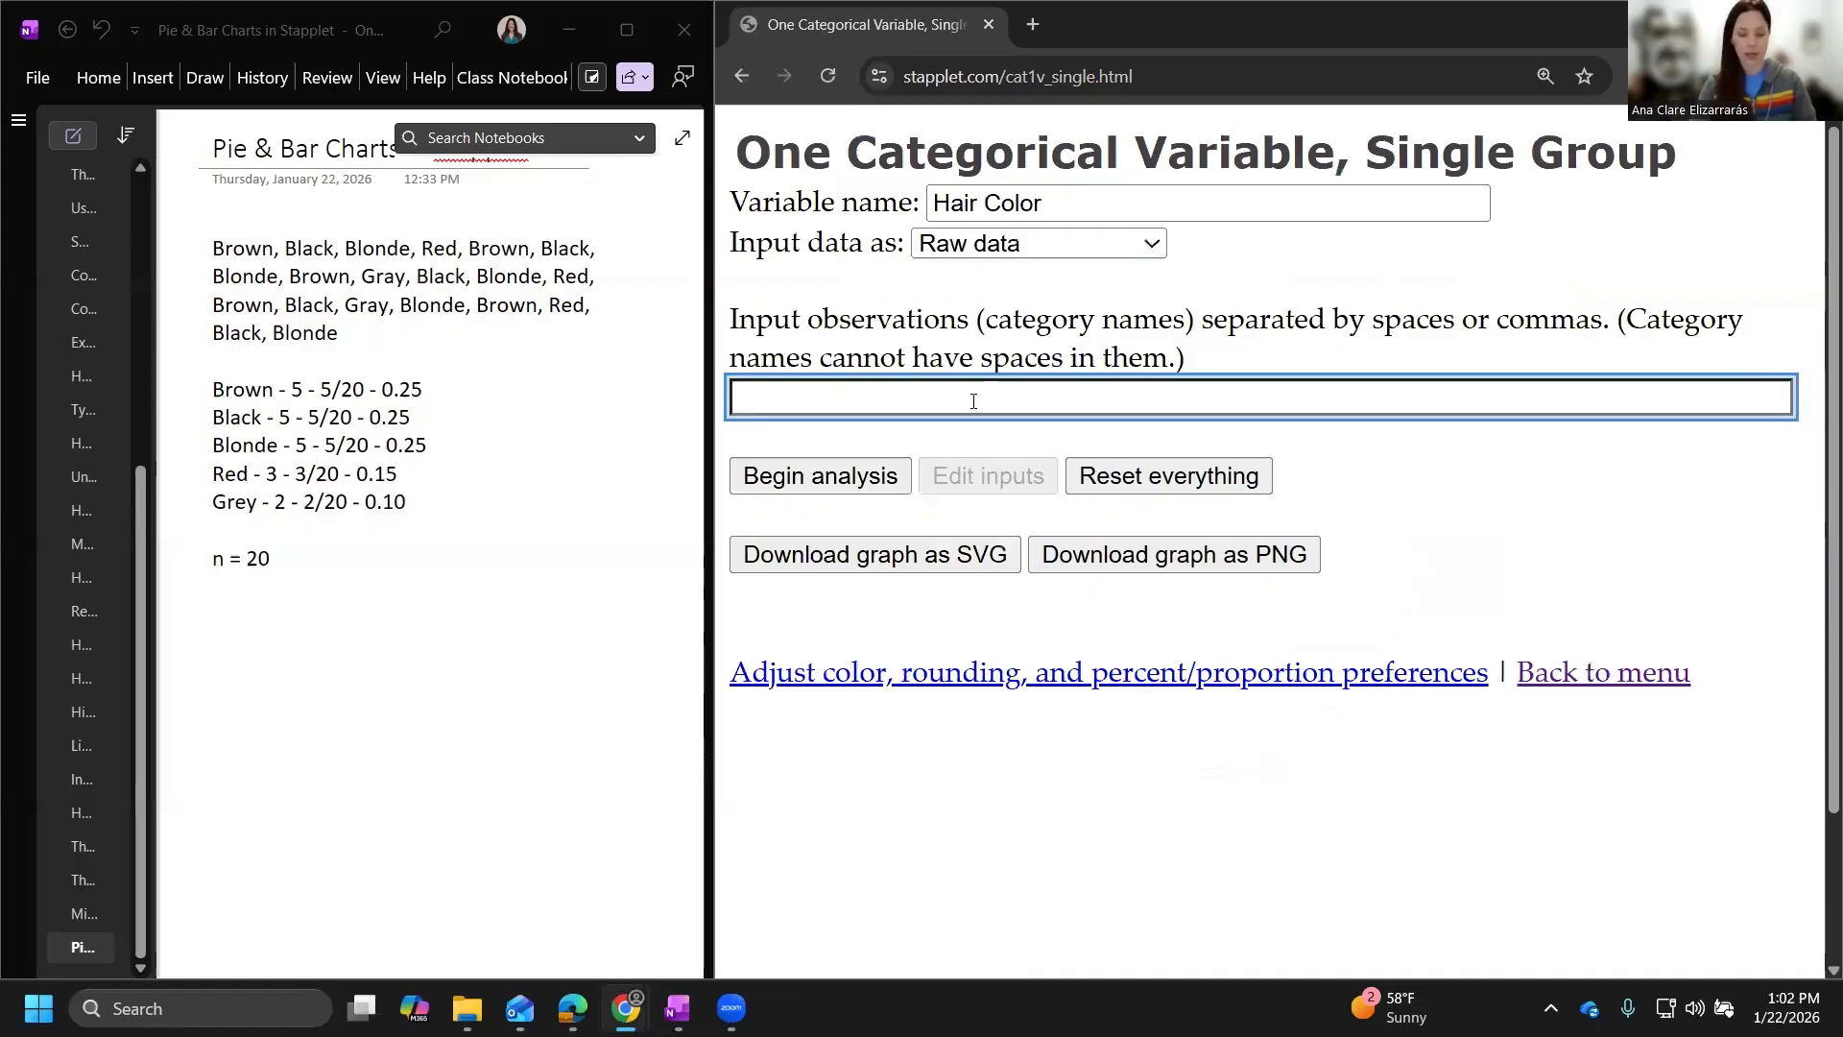
pyautogui.write('Brown bl')
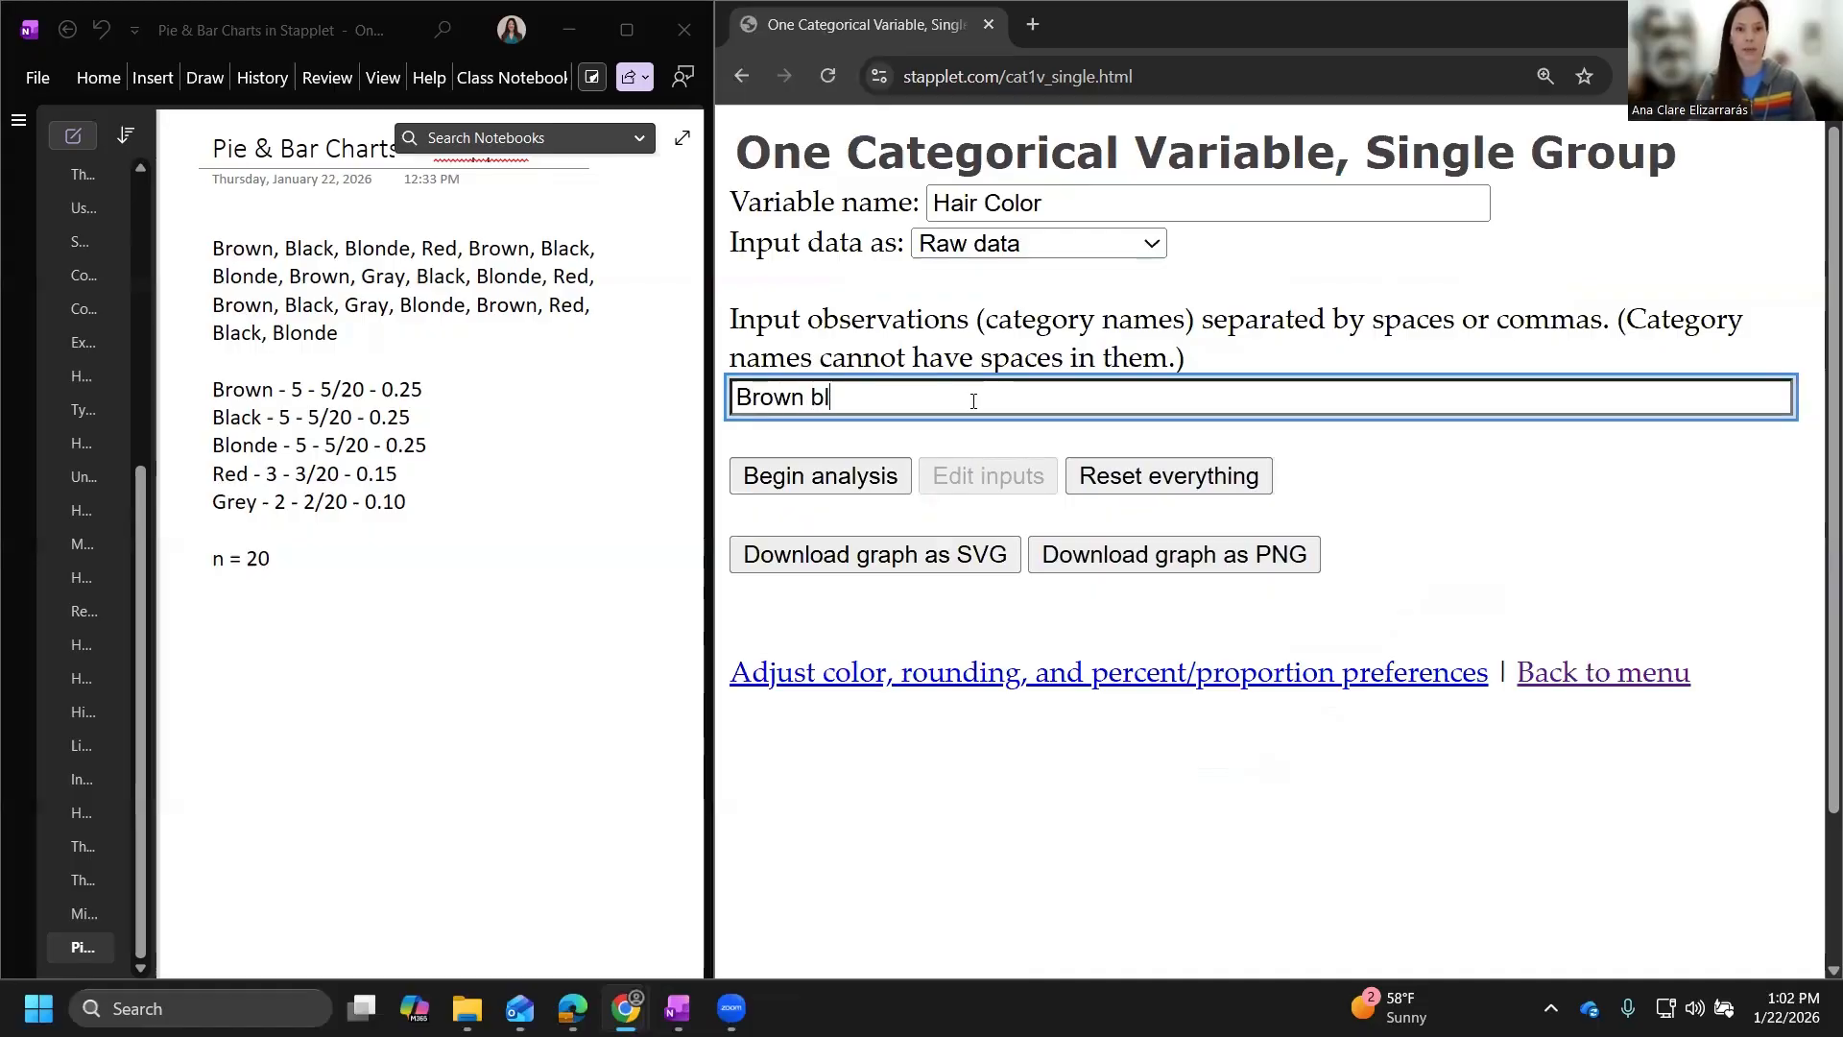
pyautogui.write('ack blond')
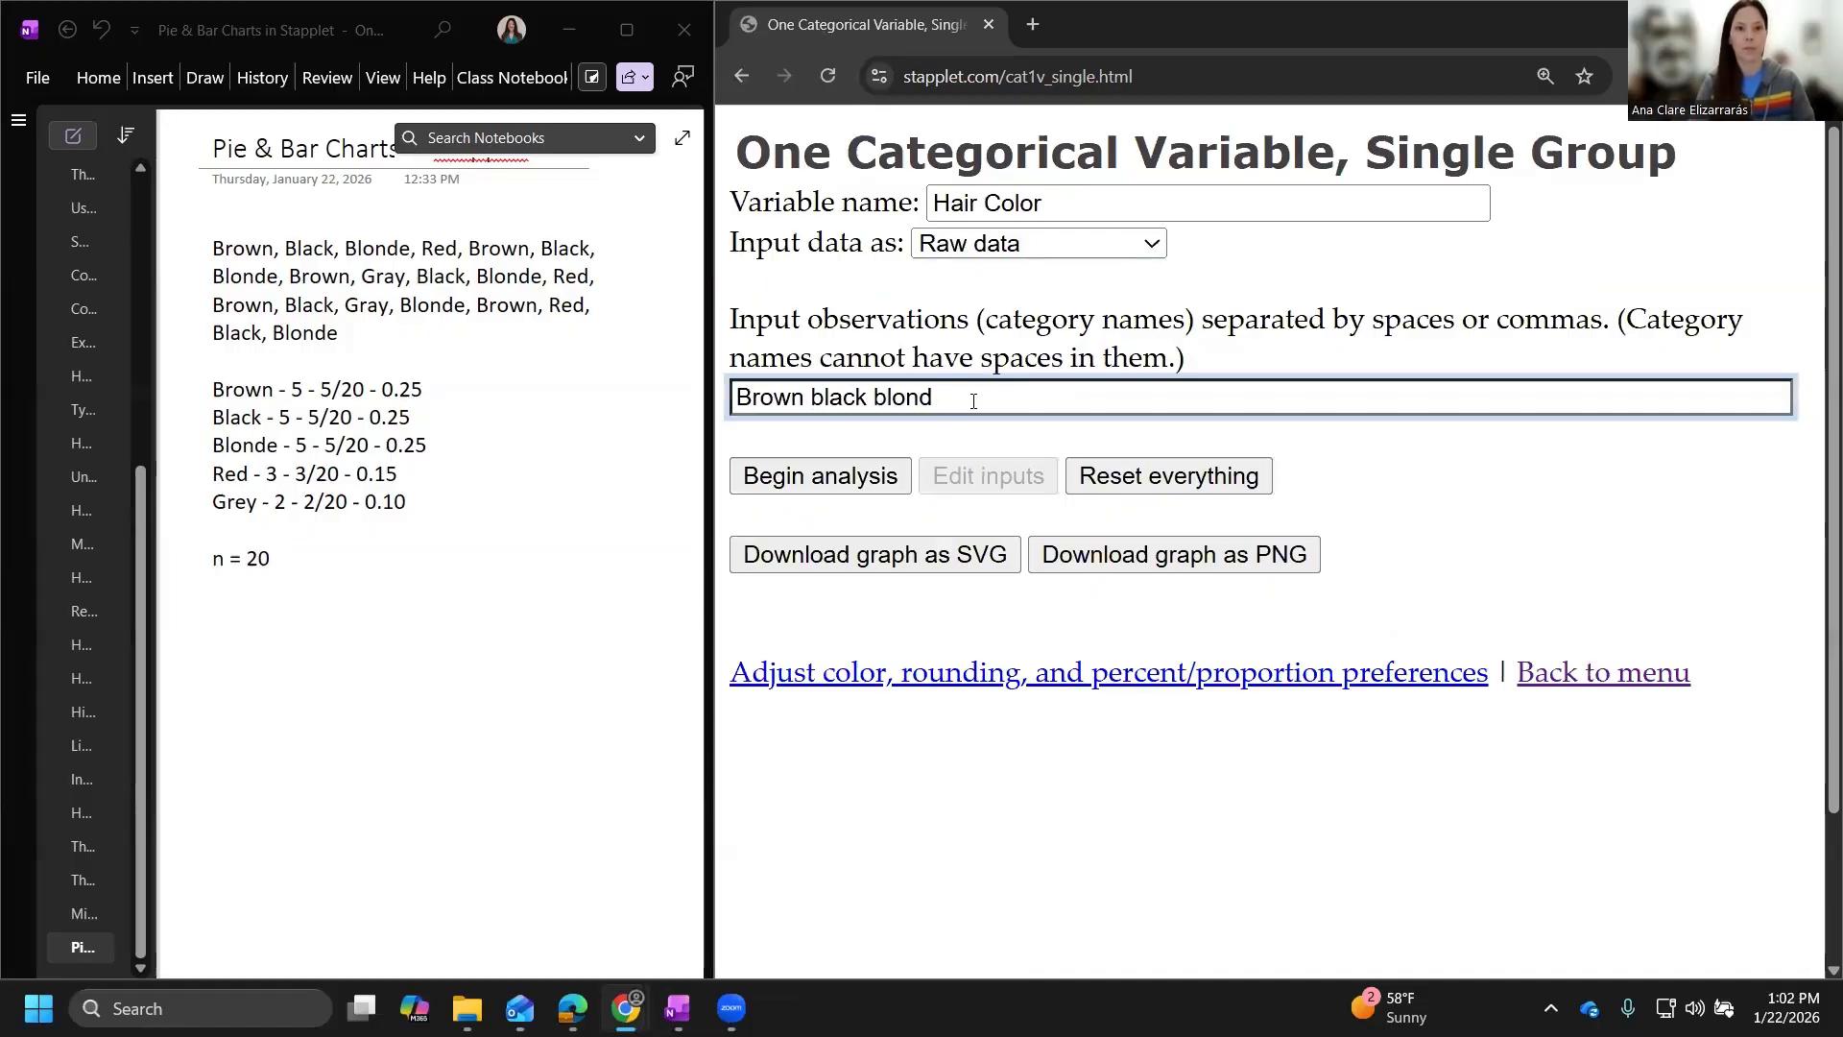
pyautogui.tripleClick(973, 401)
pyautogui.click(974, 400)
pyautogui.write('r')
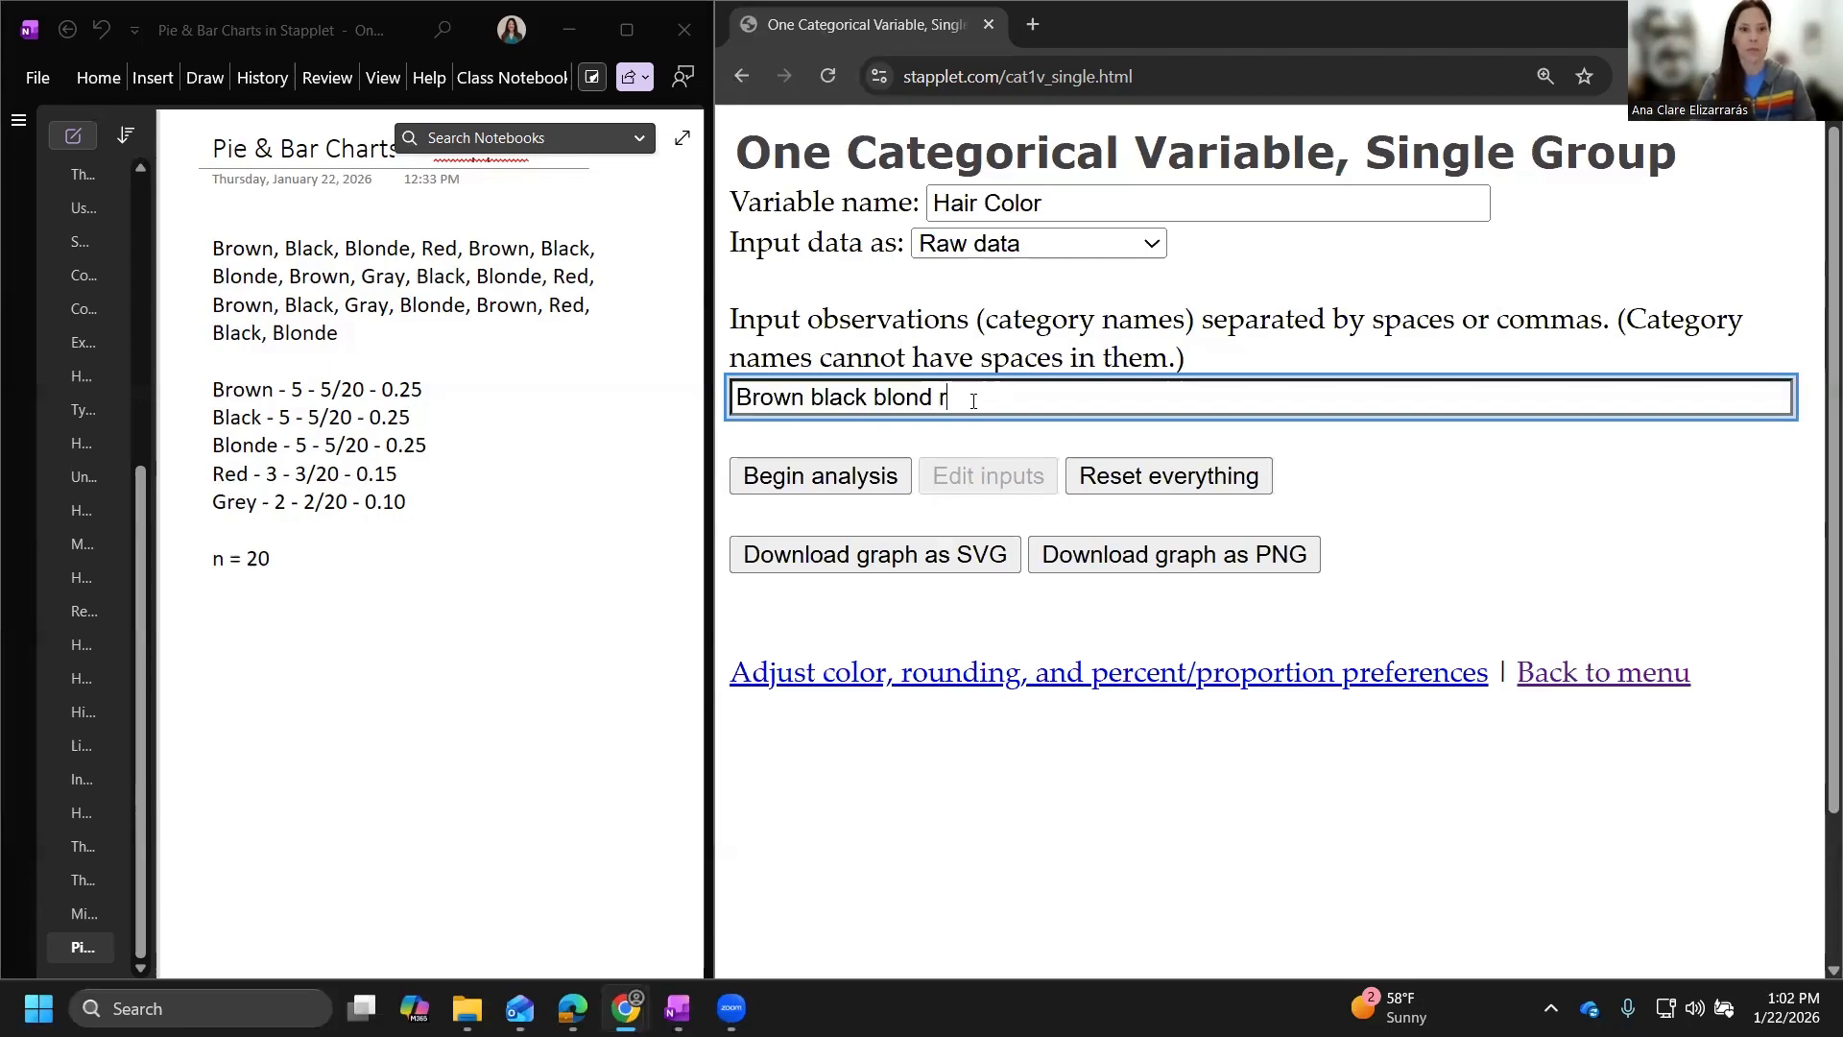
pyautogui.write('ed Brown')
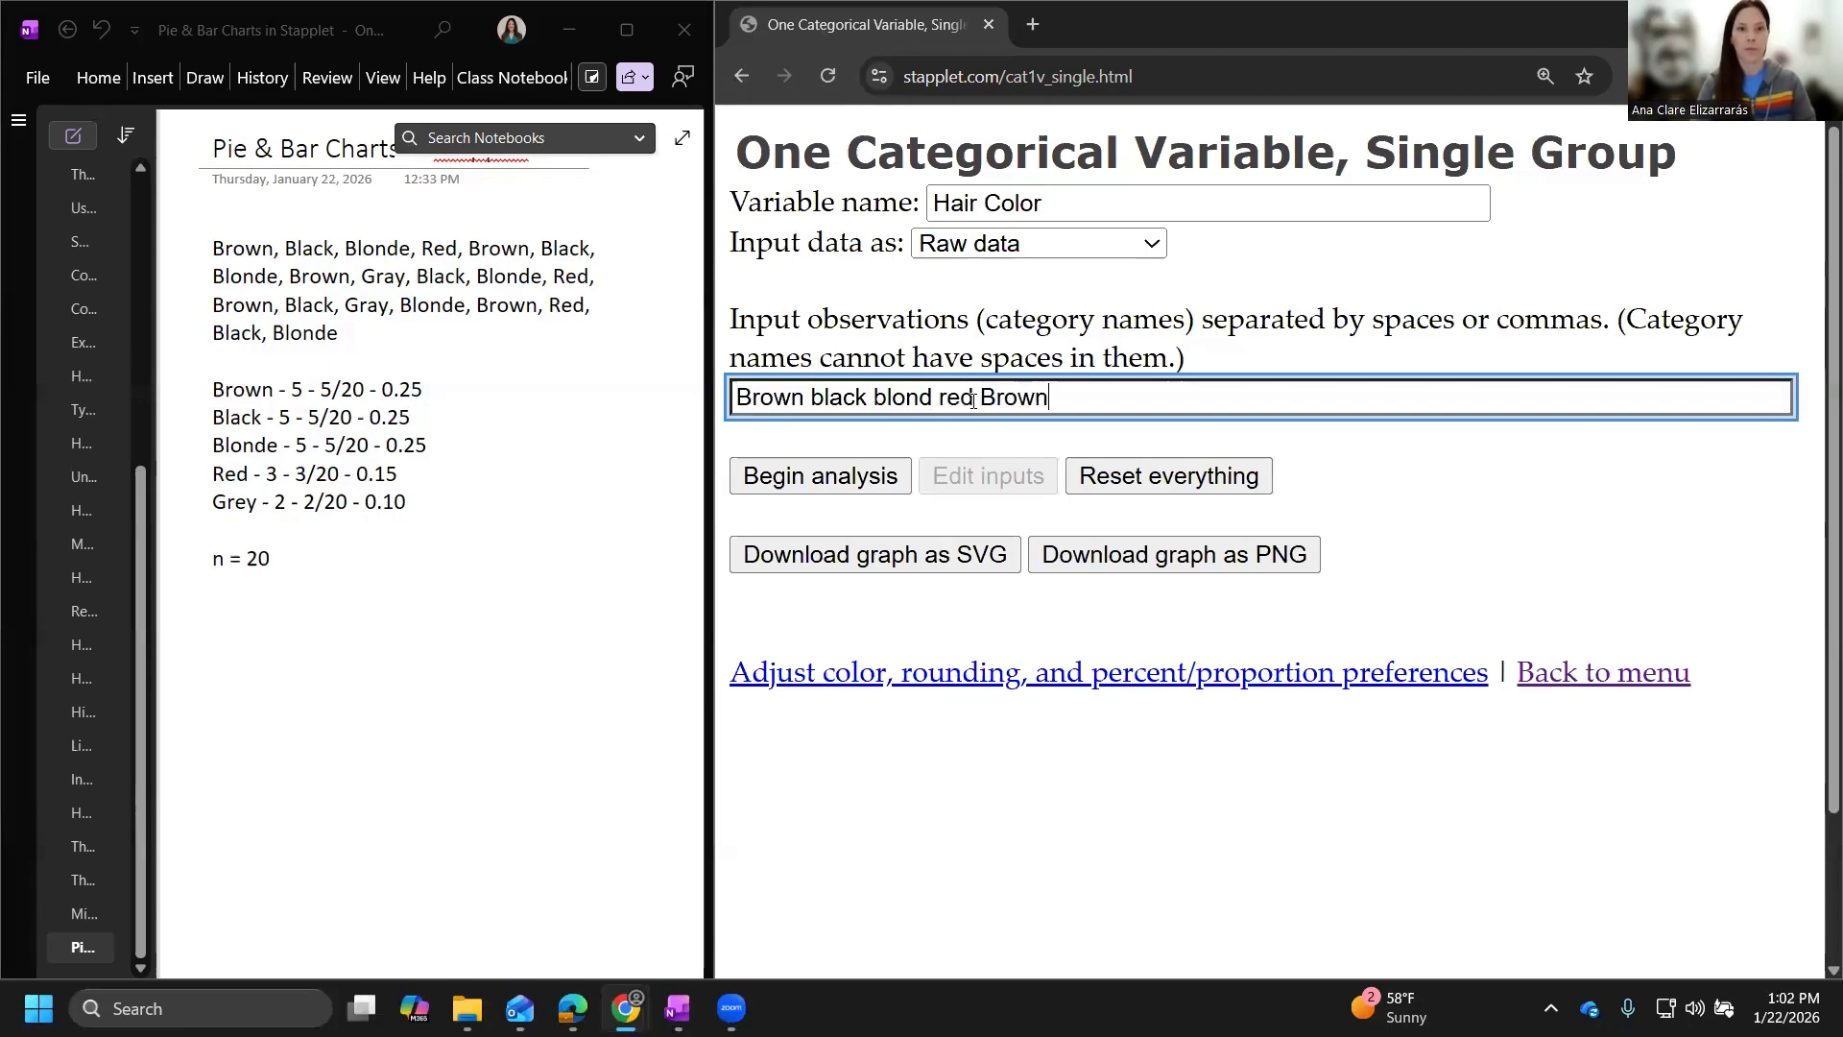
pyautogui.write(' Black ')
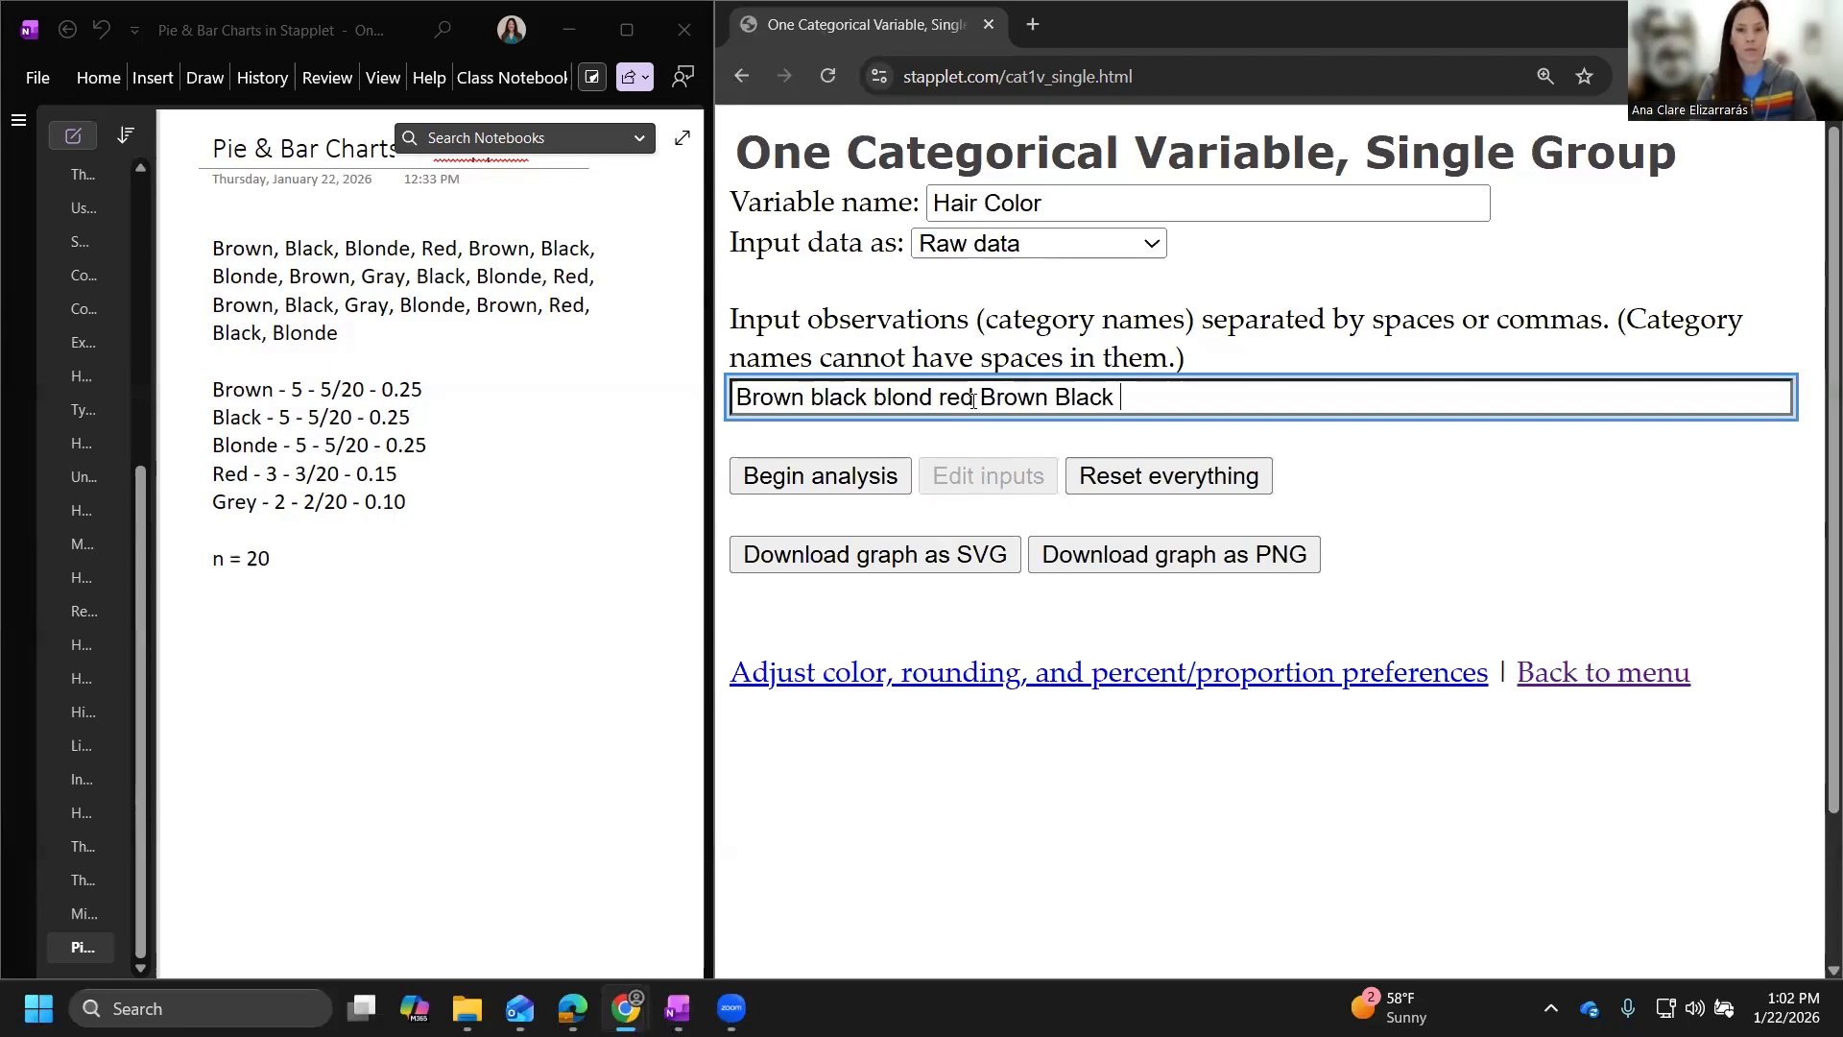
pyautogui.write('Blonde Brown')
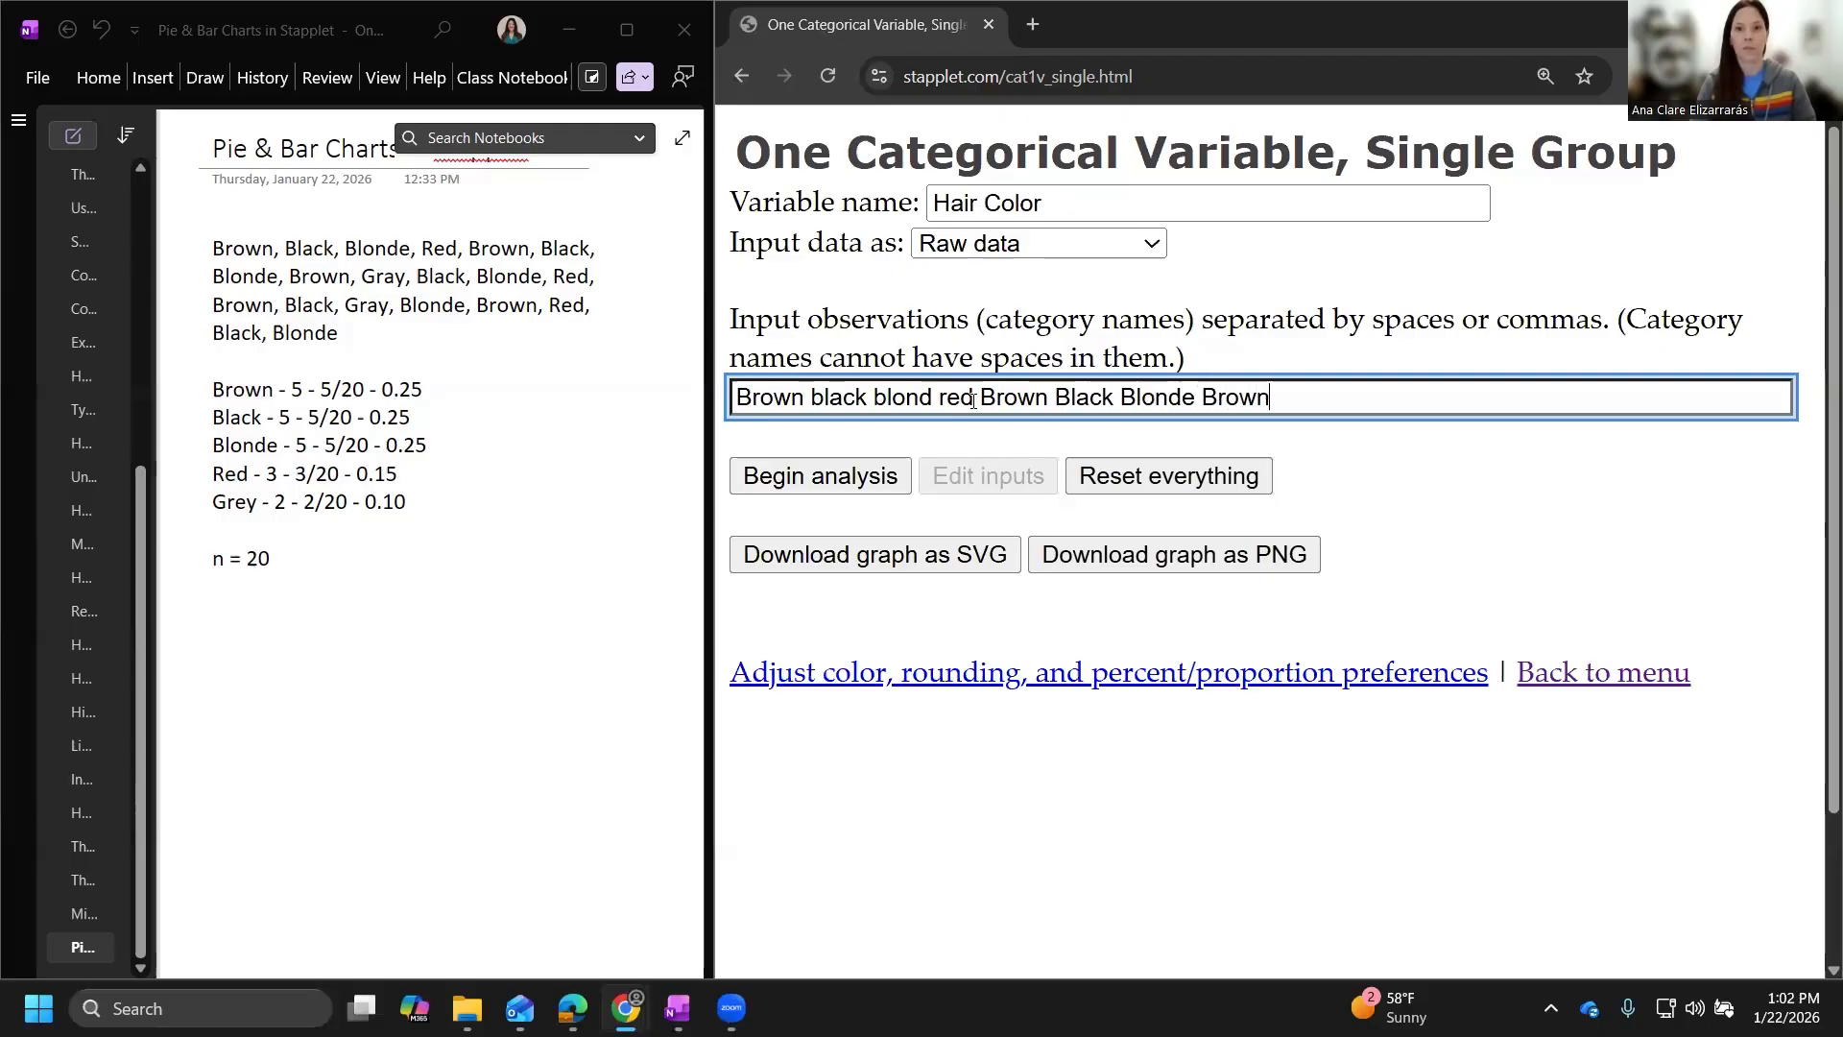
# Append "Grey Black Blonde" to the end of the observation list, correcting typos along the way.
pyautogui.press('Tab')
pyautogui.hotkey('shift', 'Tab')
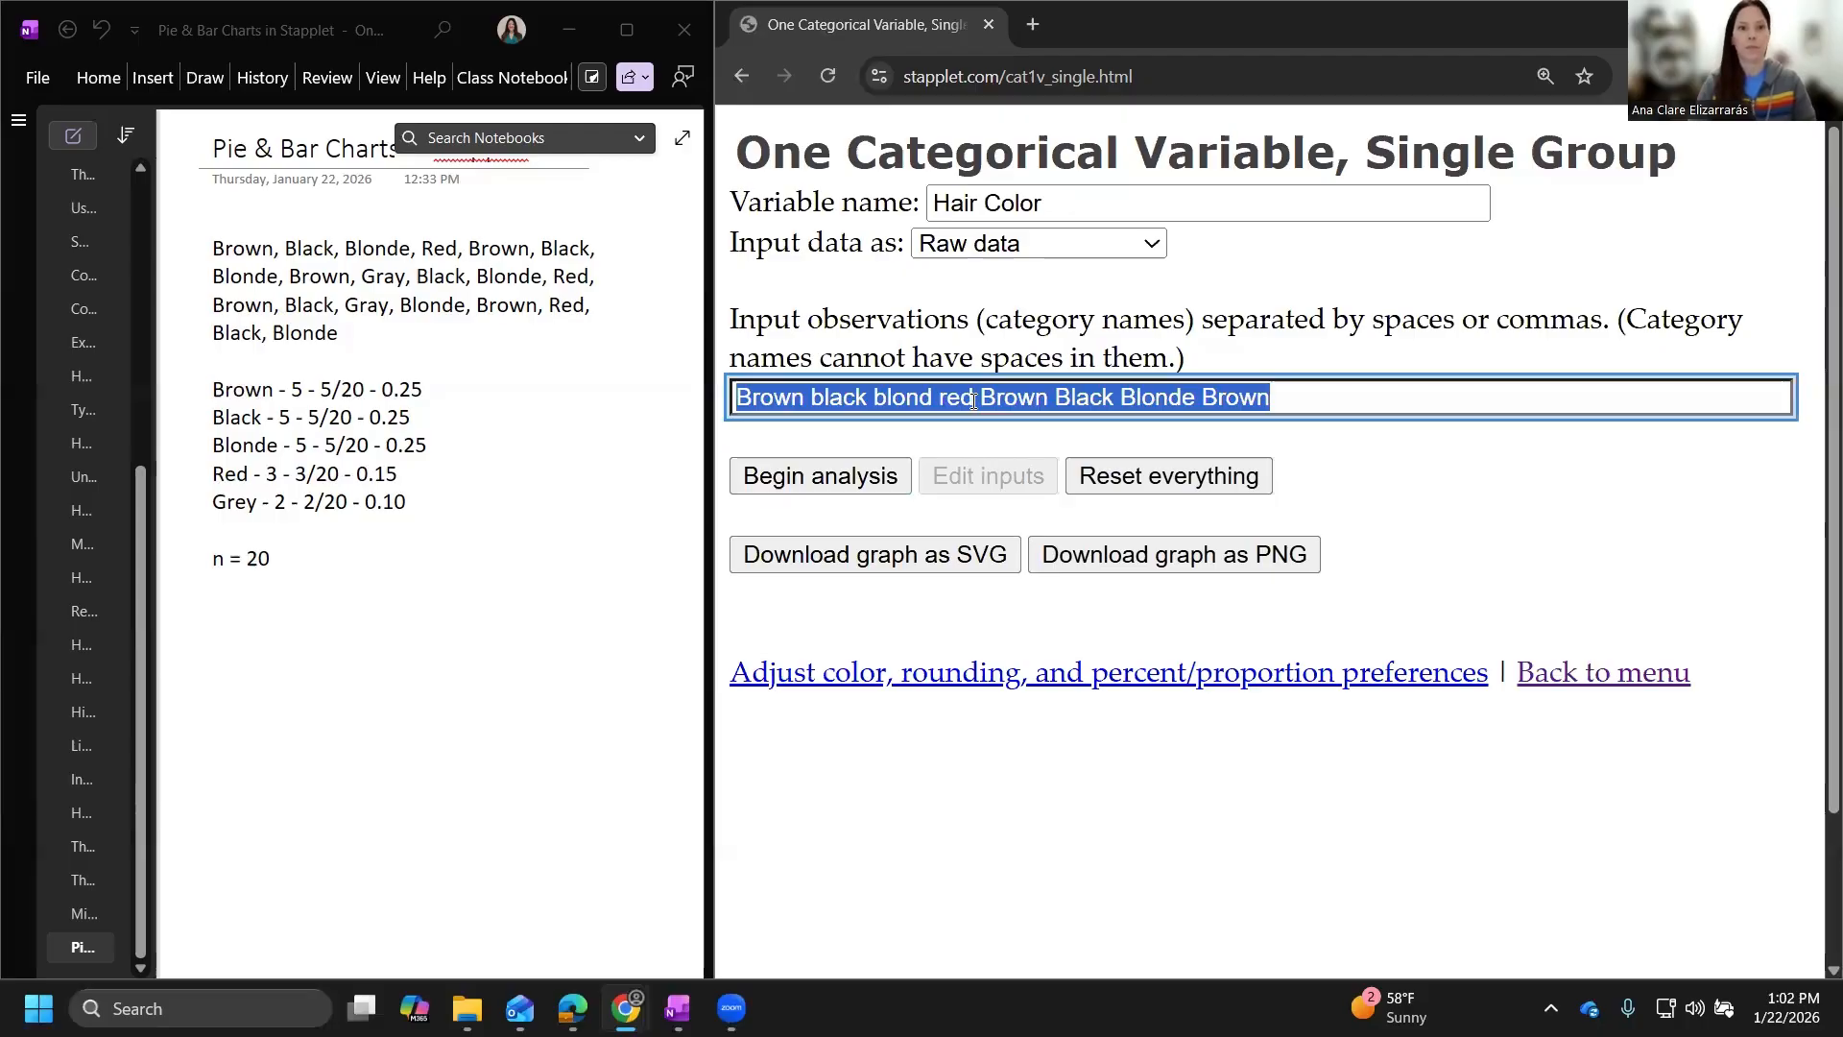
pyautogui.press('End')
pyautogui.write('Gr')
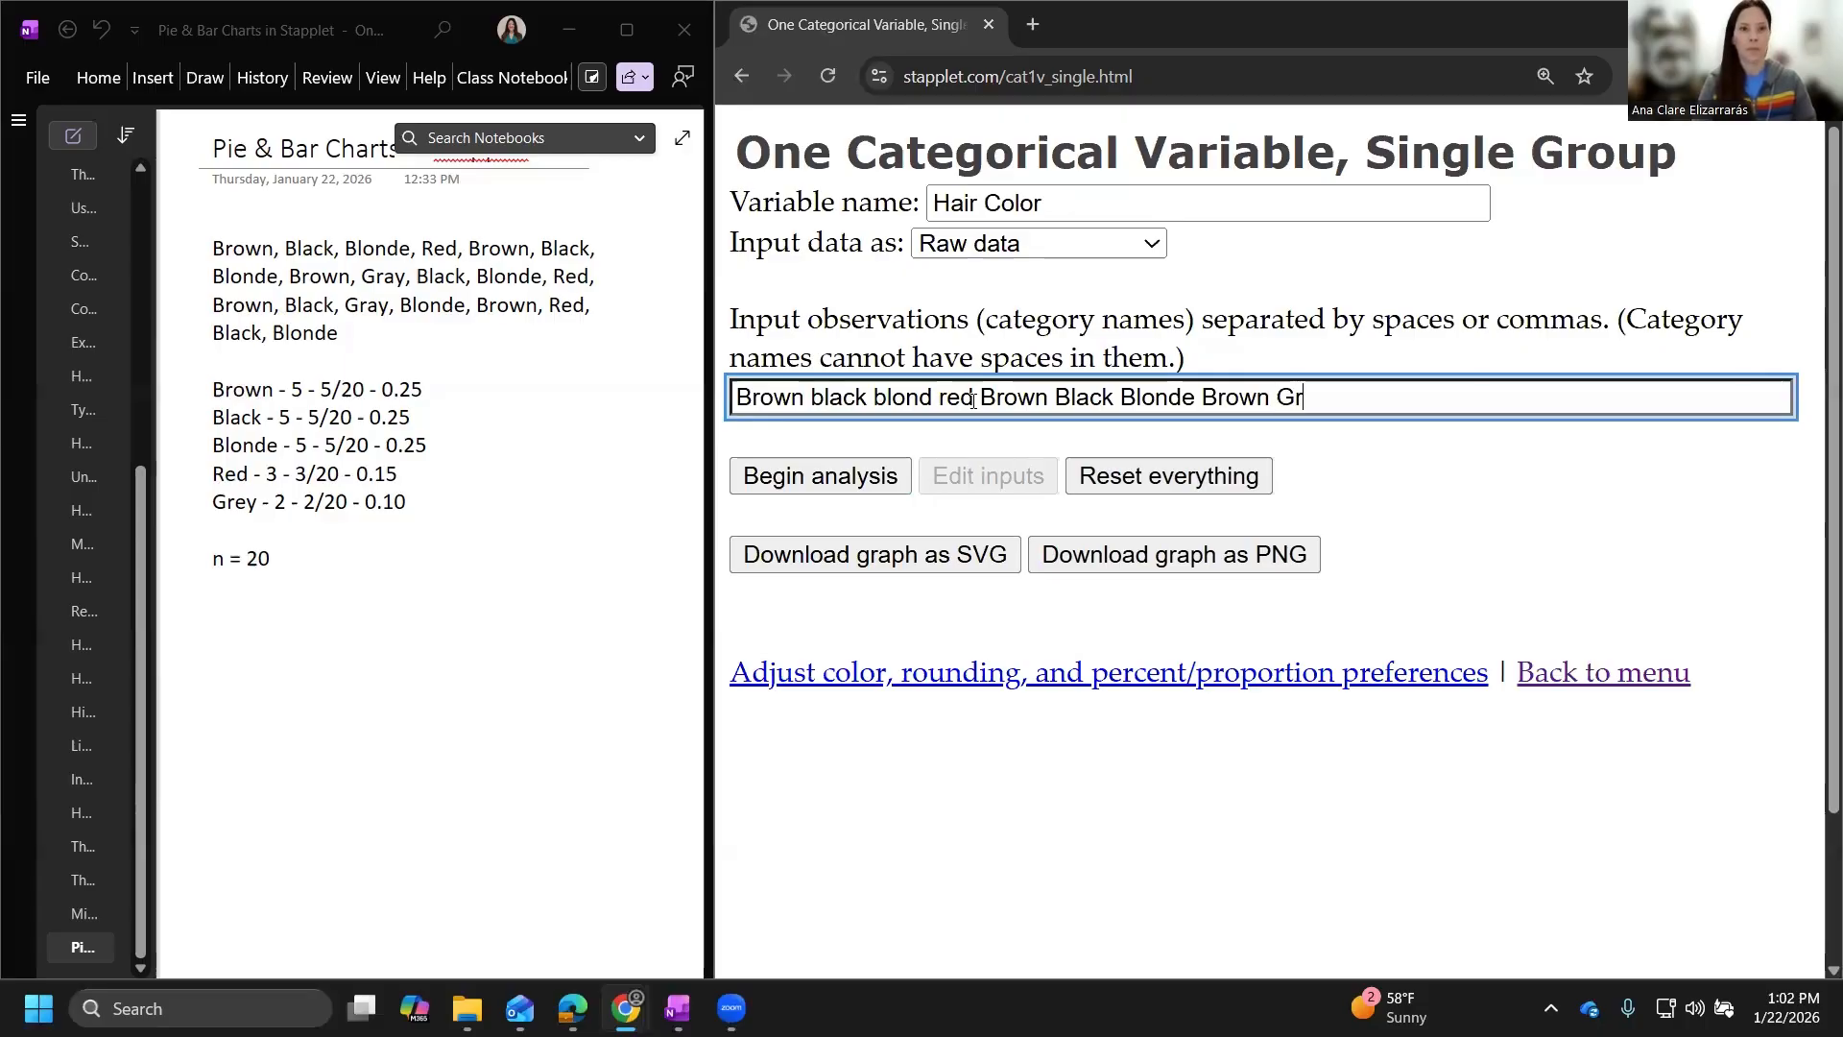
pyautogui.write('ey Black HB')
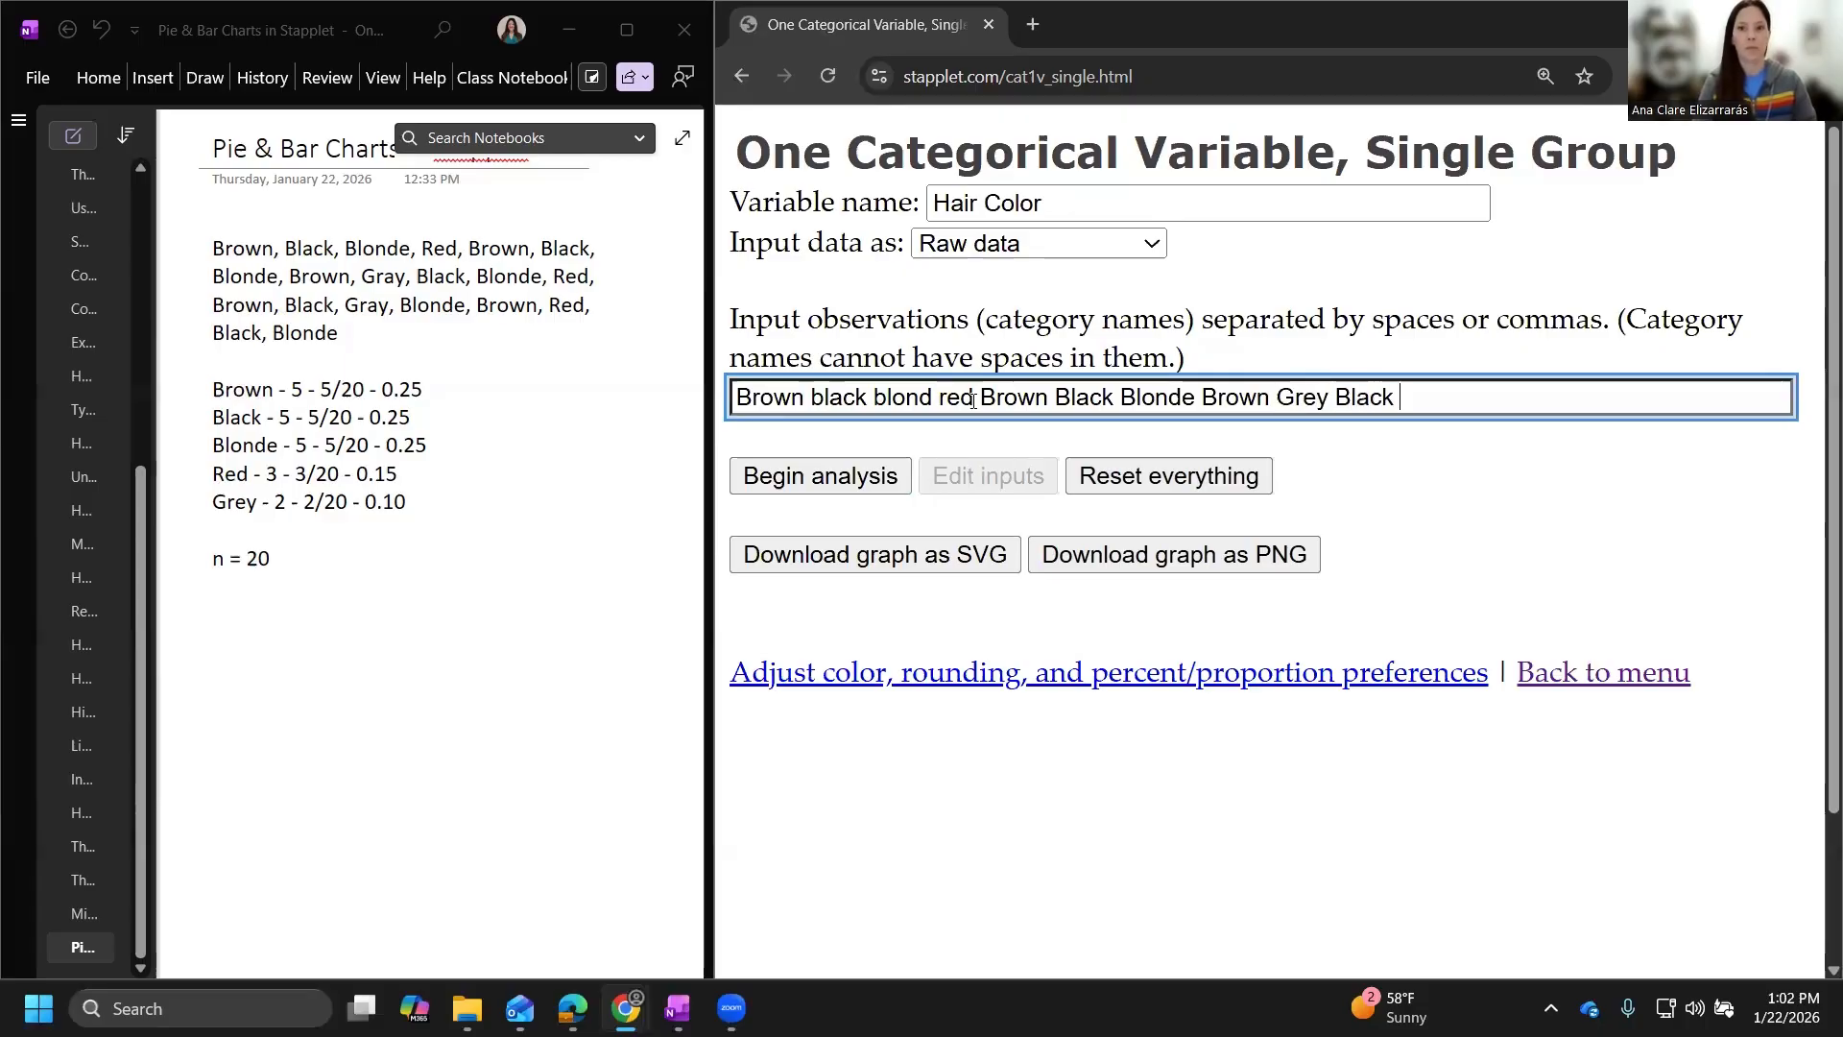
pyautogui.press('BackSpace')
pyautogui.press('BackSpace')
pyautogui.write('Blonmd')
pyautogui.press('BackSpace')
pyautogui.press('BackSpace')
pyautogui.write('de')
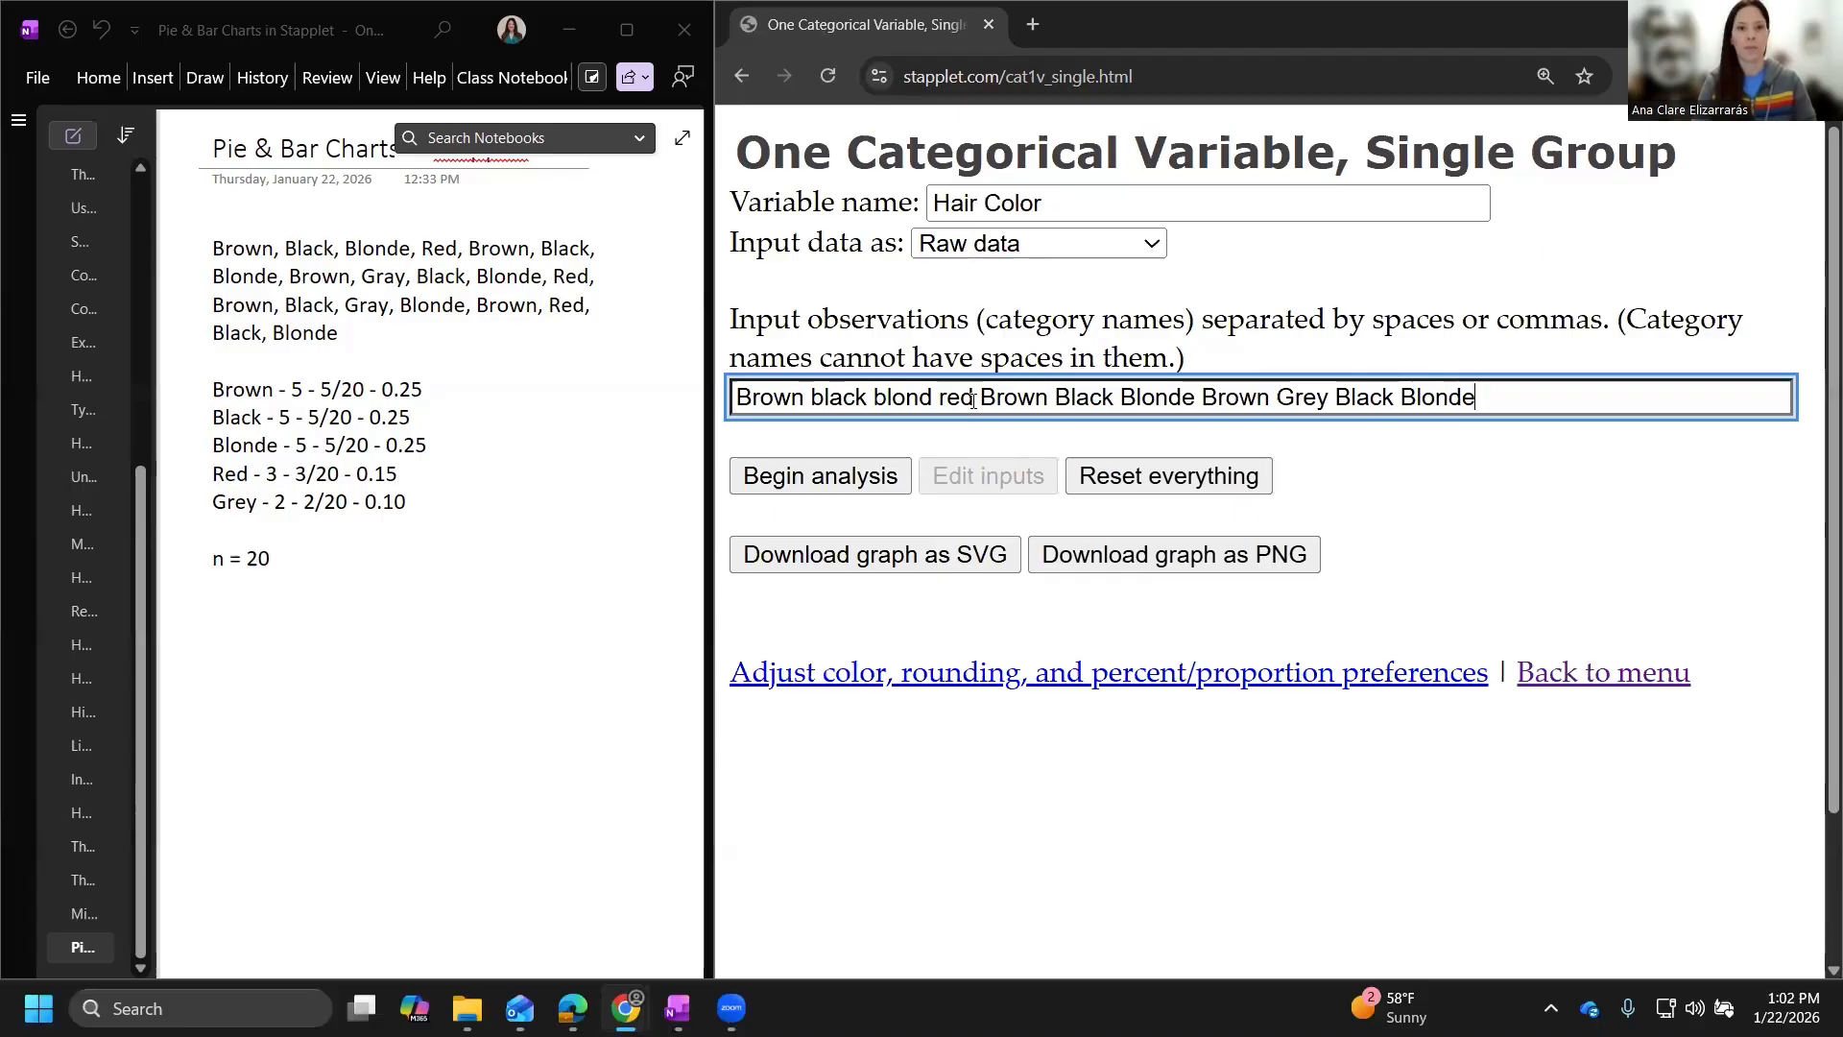
# Append "Red Brown Black Gray Blonde brown red Black Blonde" to the observations, joined directly to the preceding Blonde.
pyautogui.write('Red B')
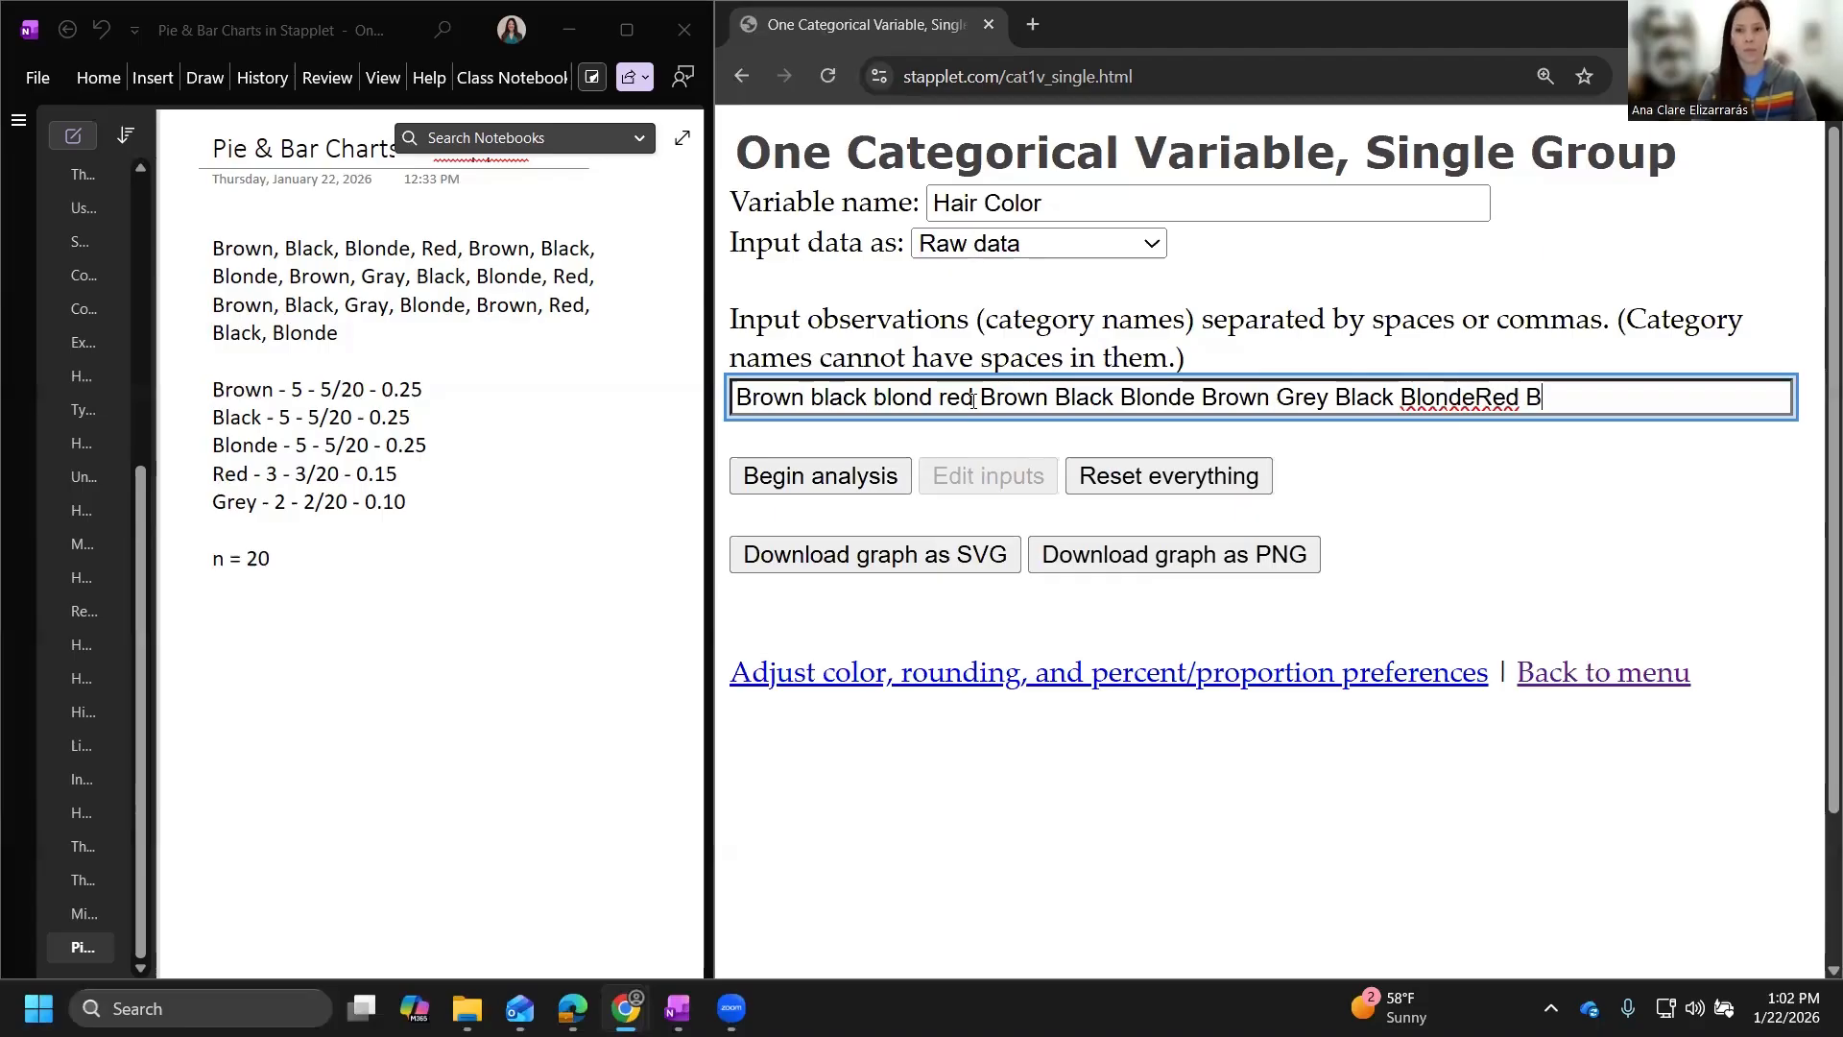
pyautogui.write('rown Black Grey')
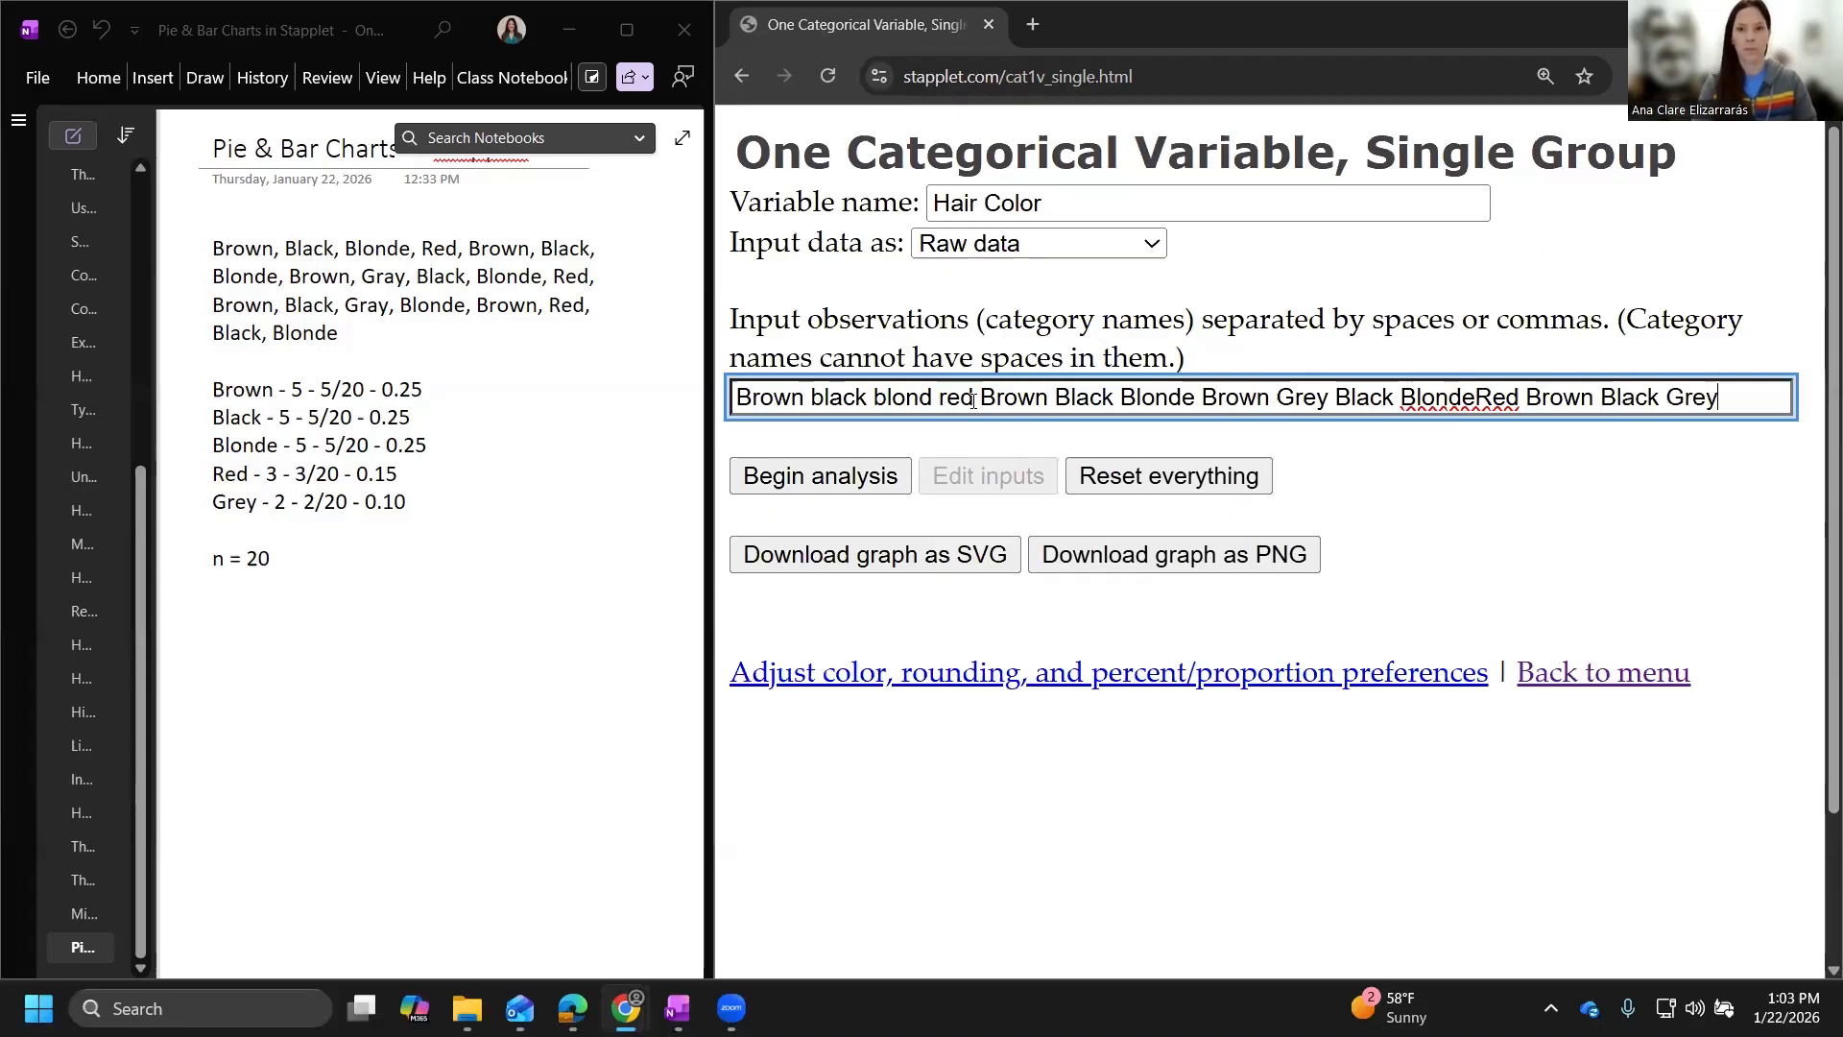
pyautogui.press('BackSpace')
pyautogui.press('BackSpace')
pyautogui.write('ay Blonde brown')
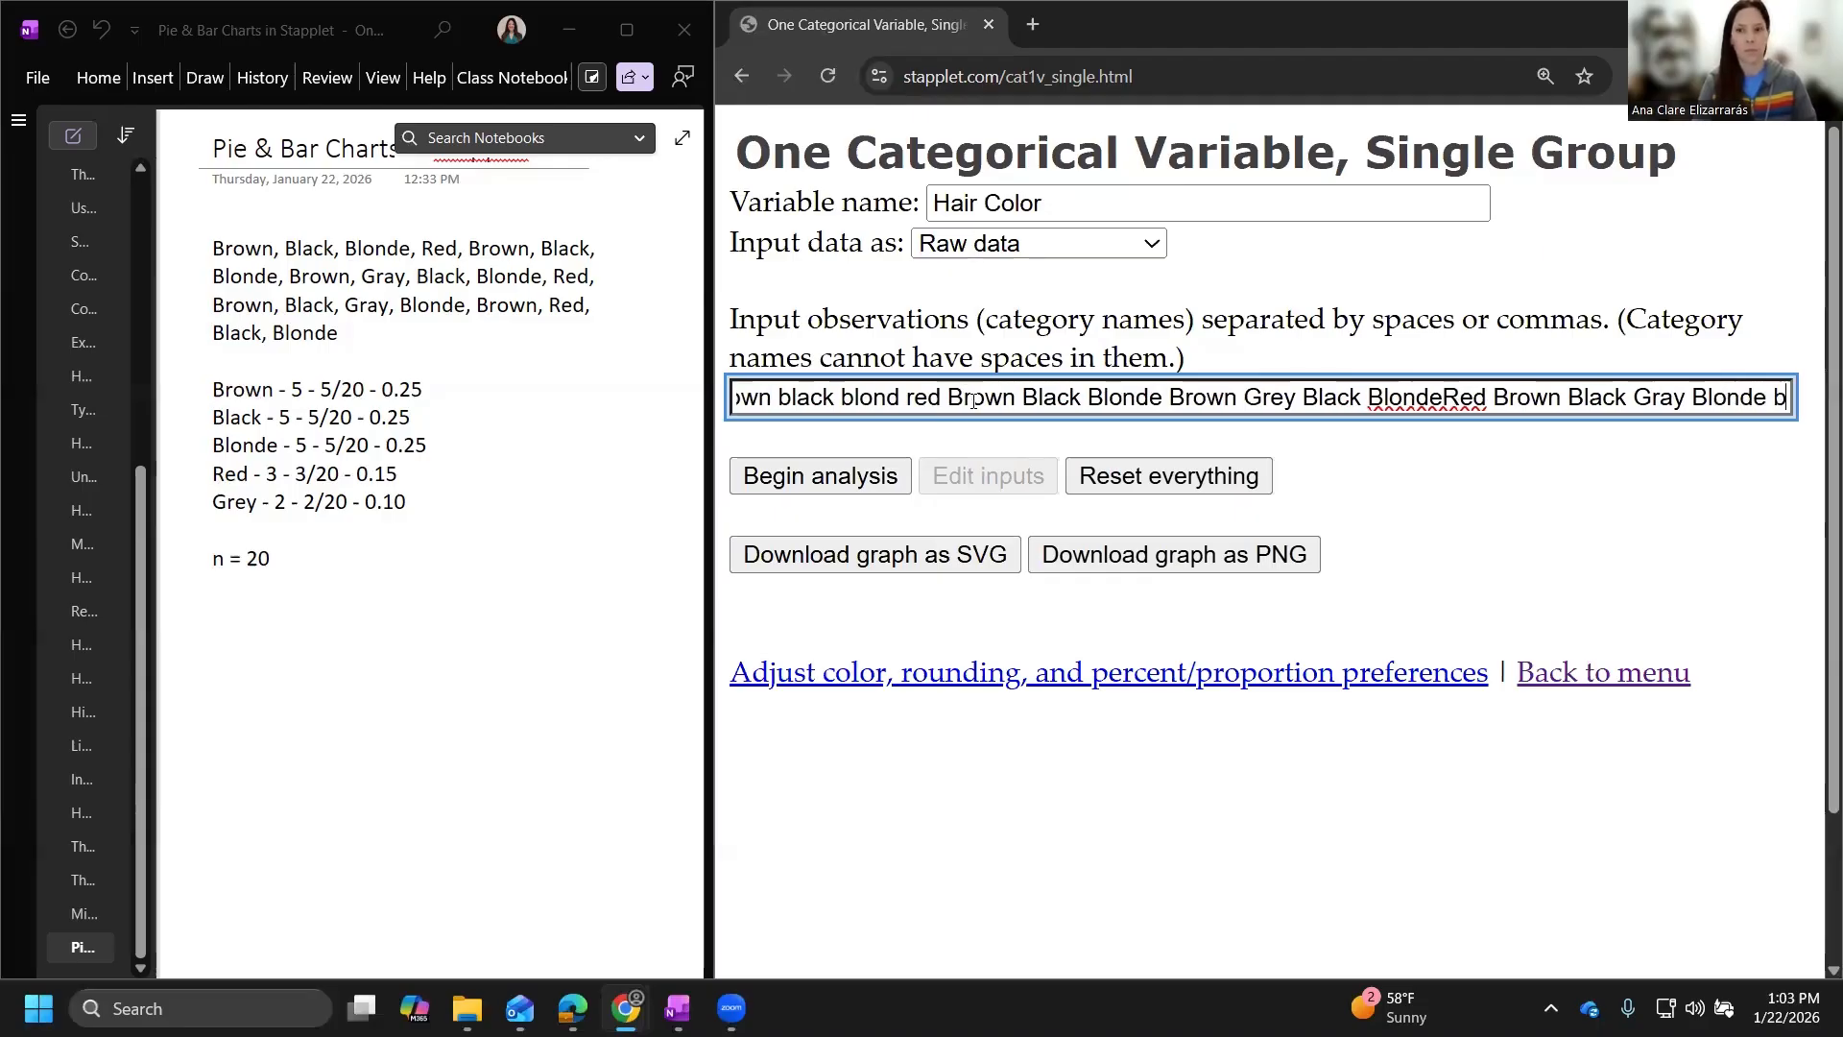
pyautogui.write(' red Black ')
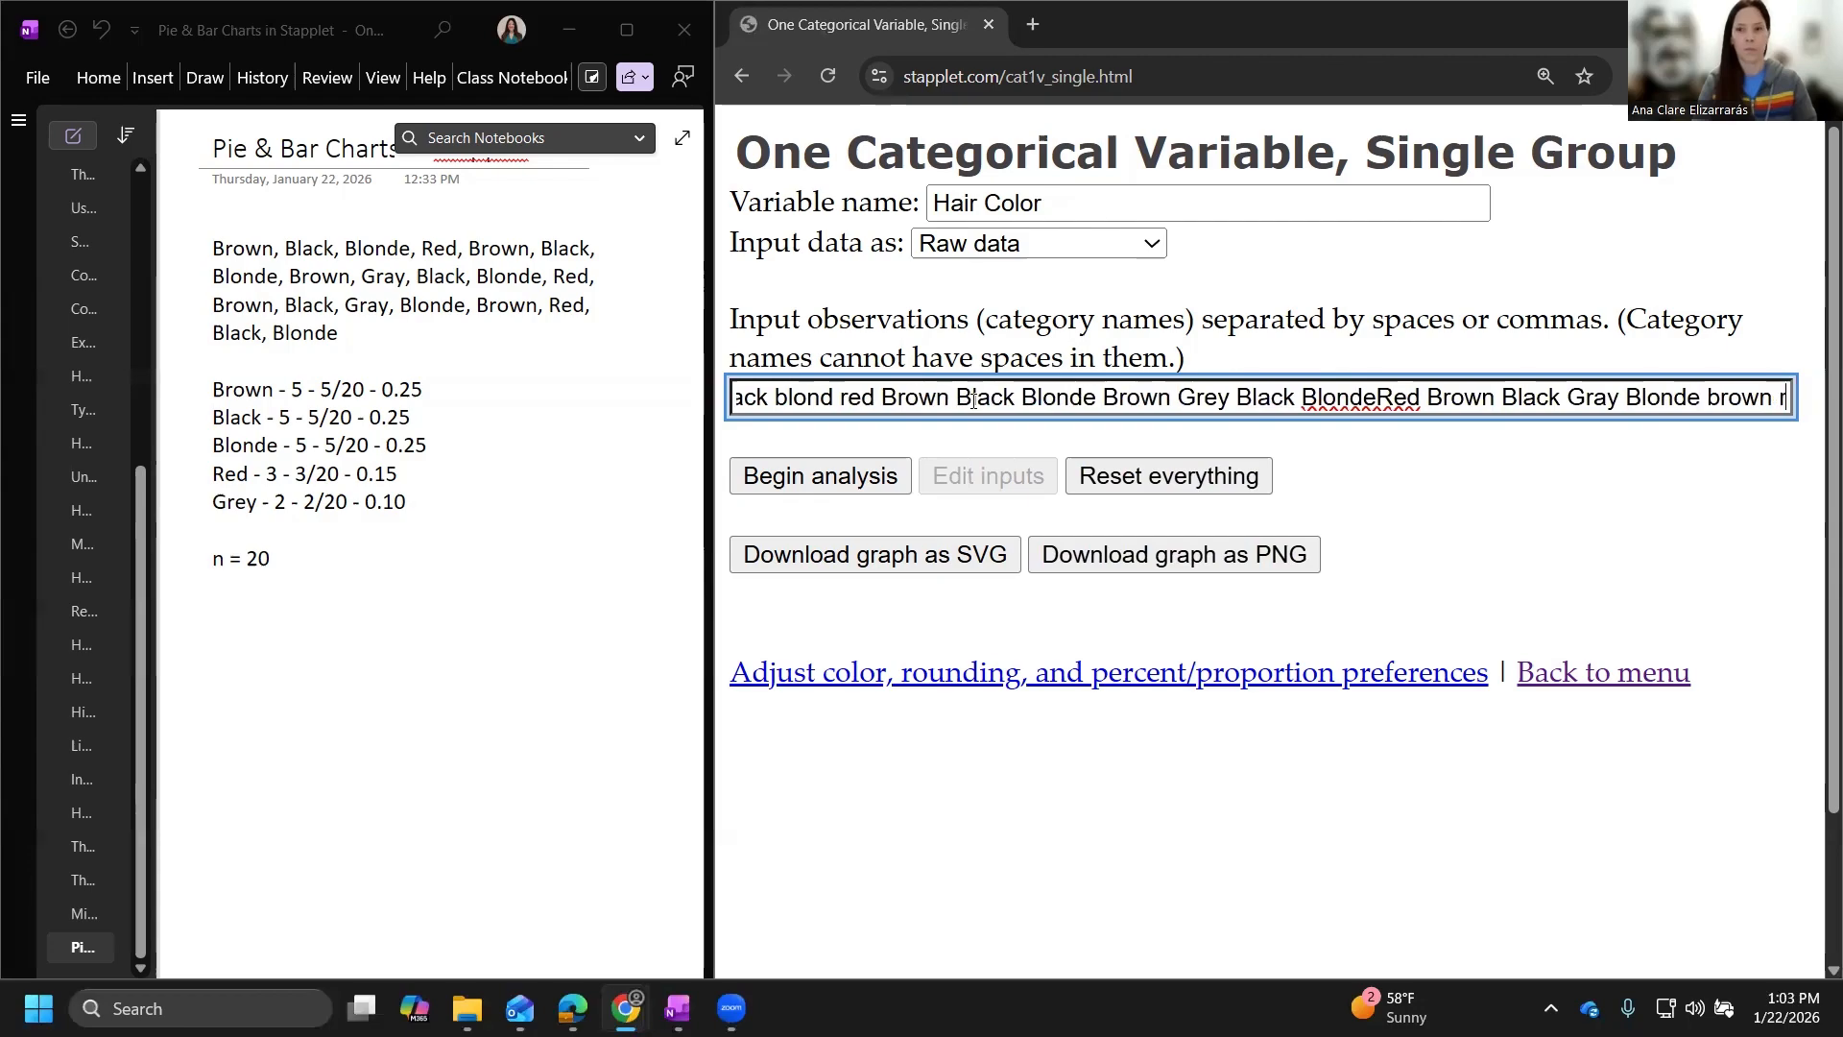
pyautogui.write('Blonde')
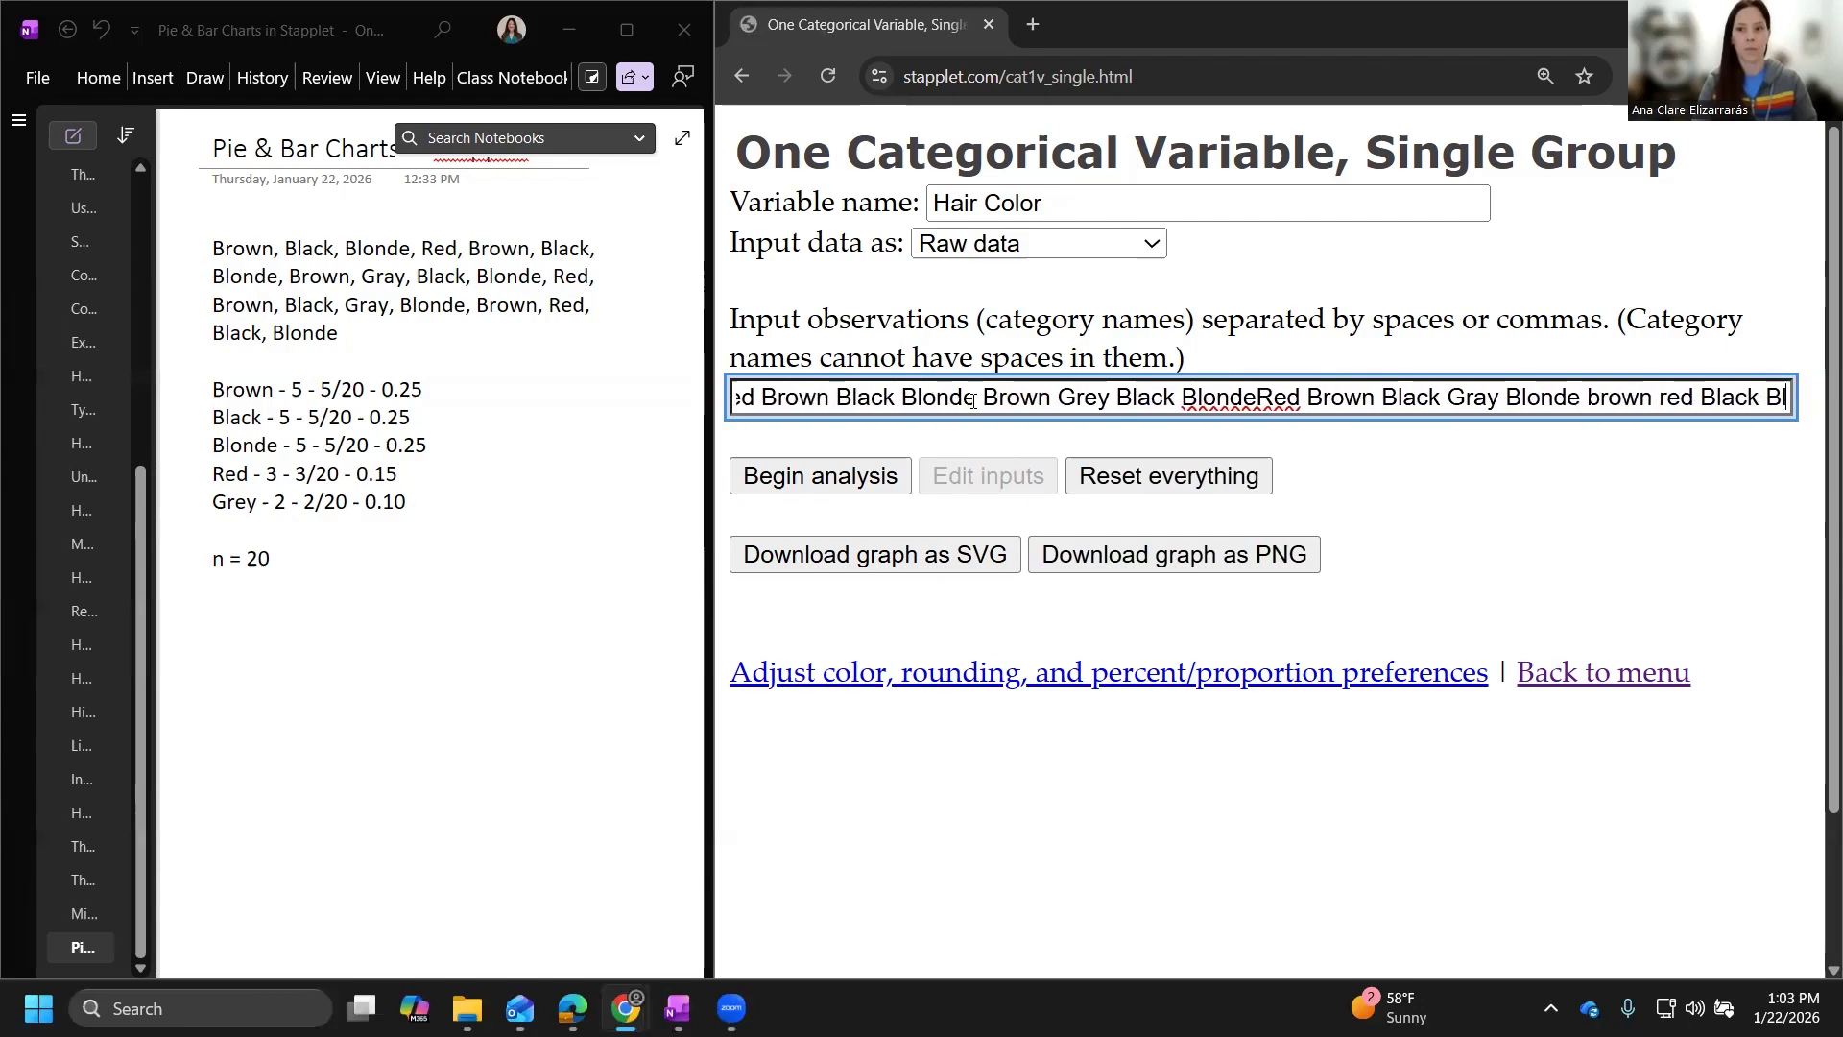
# Begin the analysis of the raw data and review the resulting bar chart and summary statistics table.
pyautogui.click(820, 480)
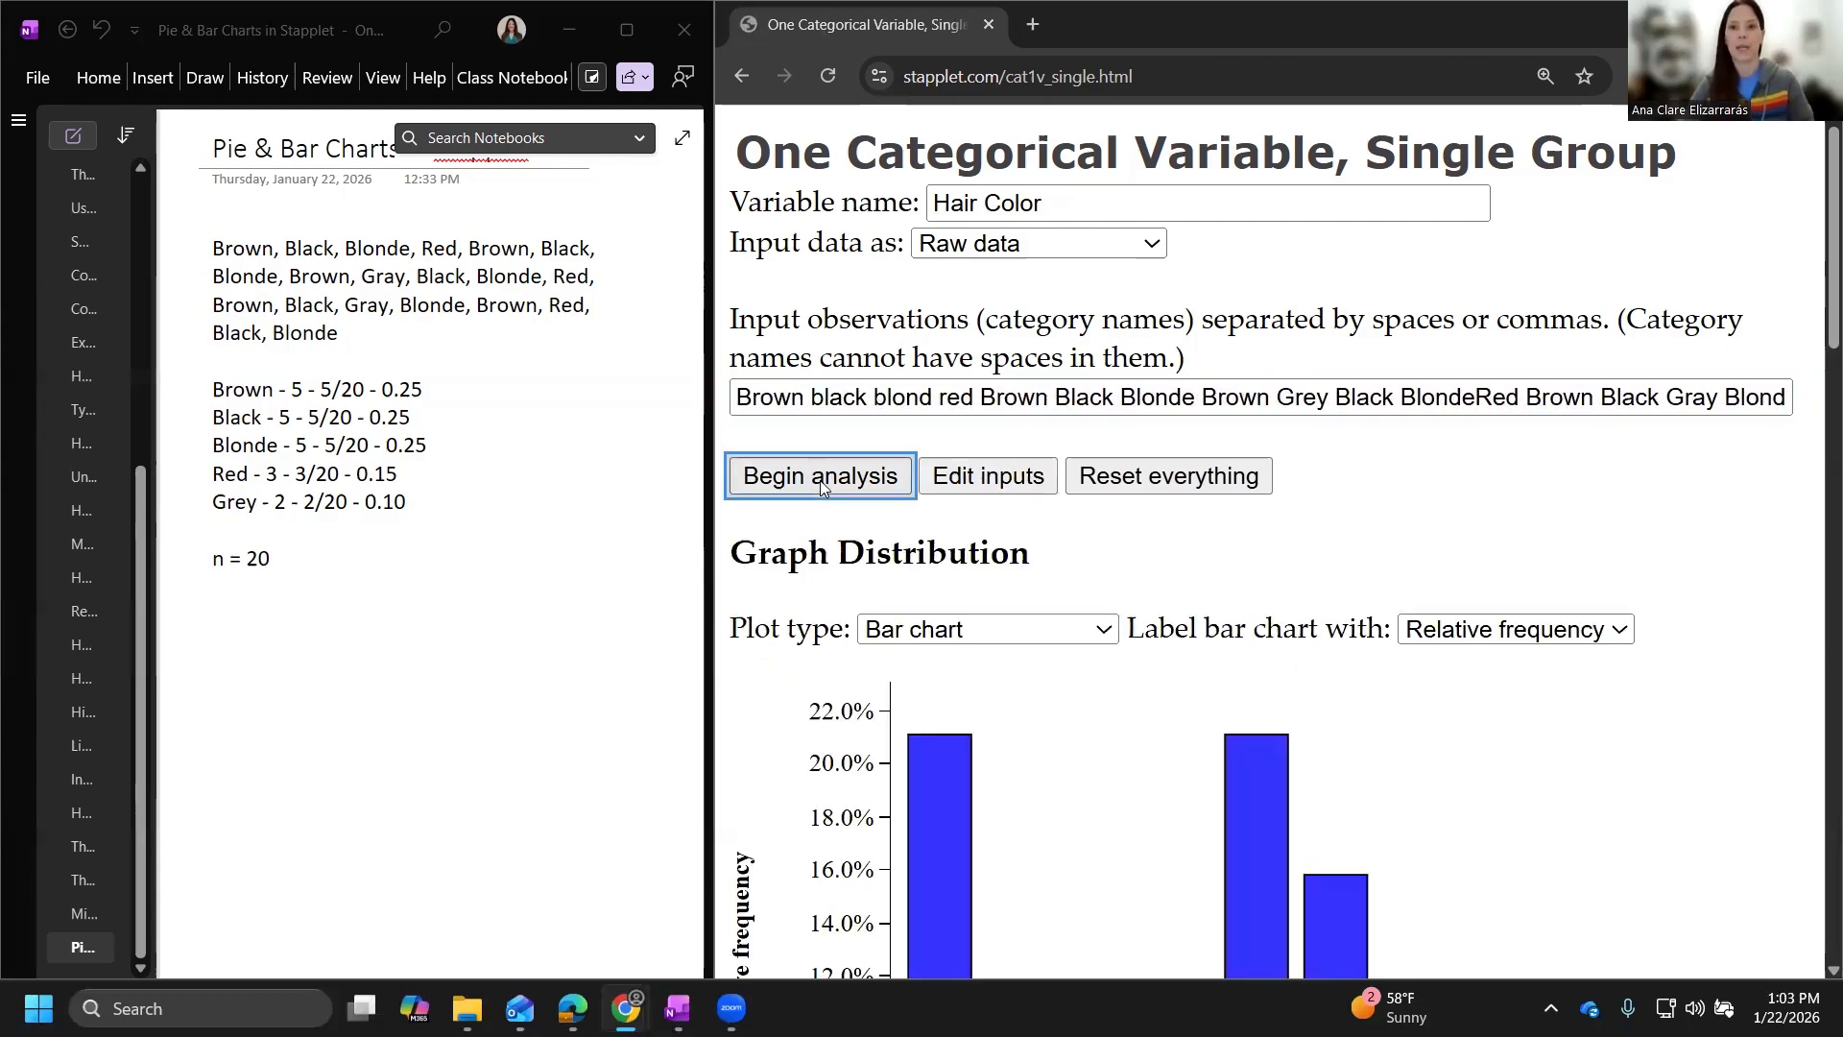
pyautogui.scroll(-5, 838, 558)
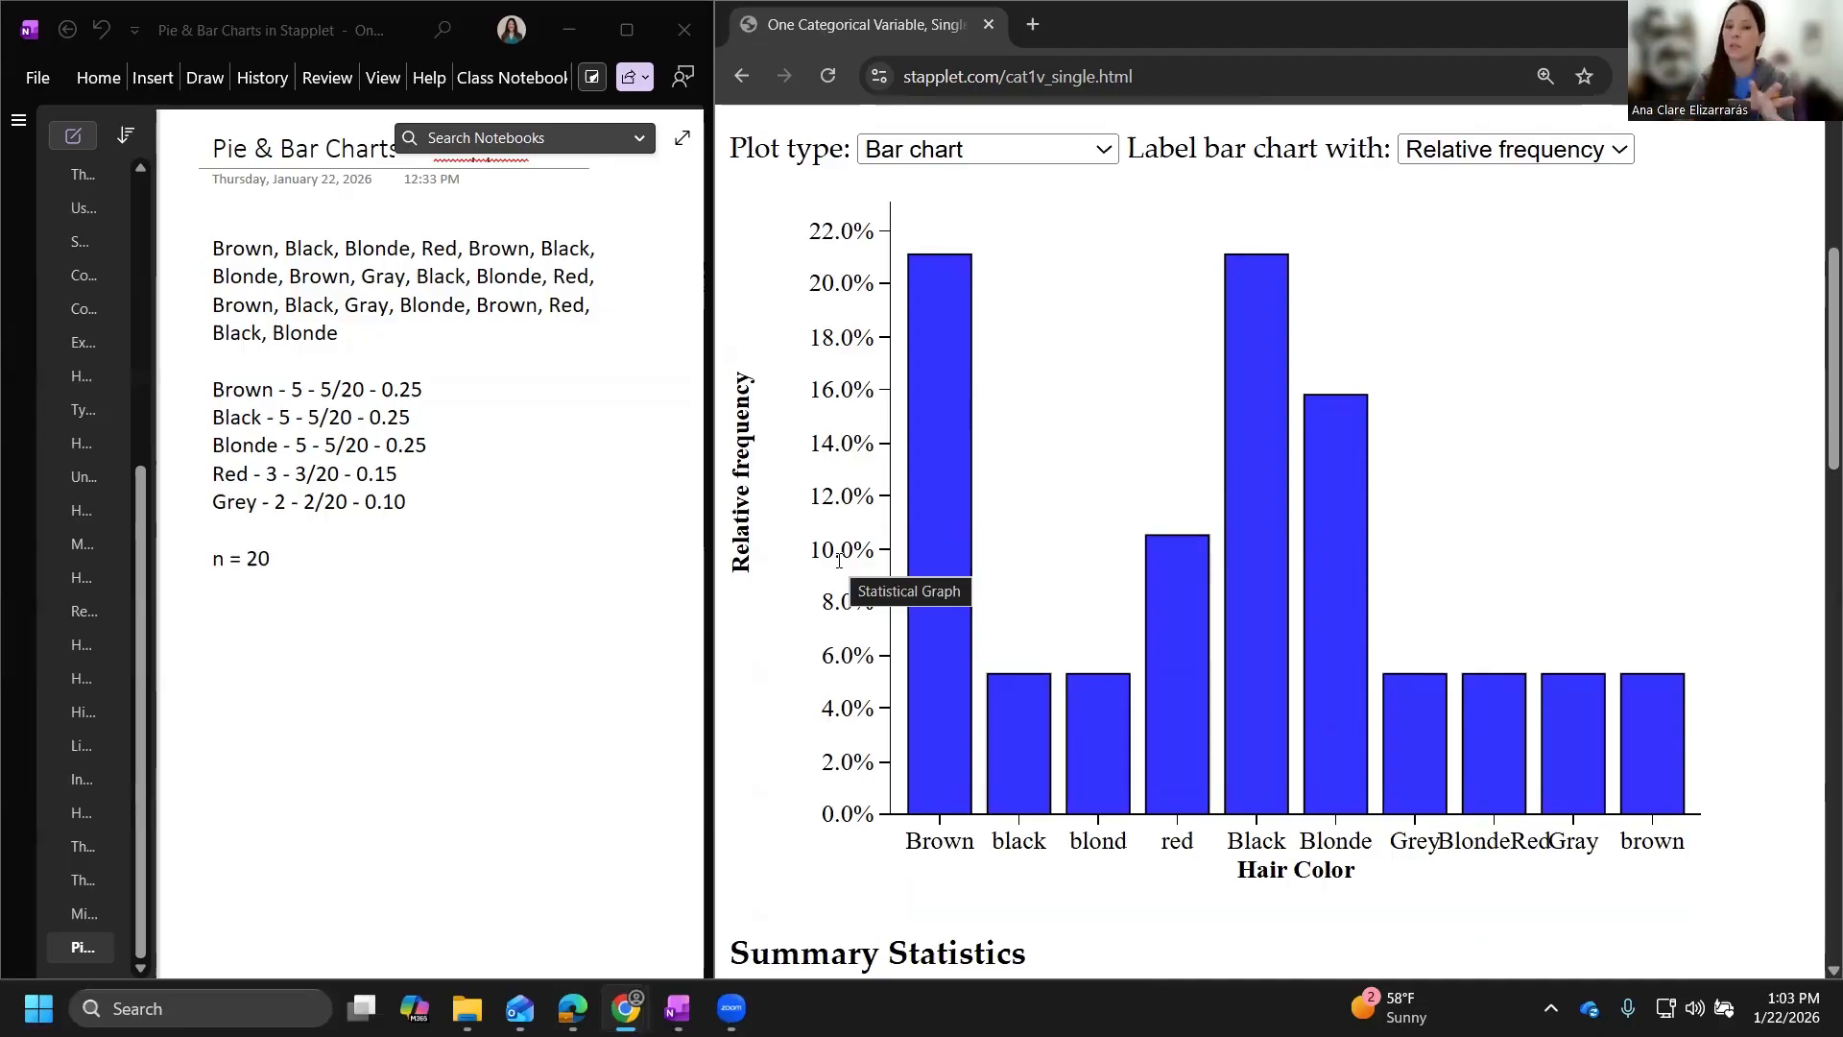
pyautogui.scroll(-1, 836, 577)
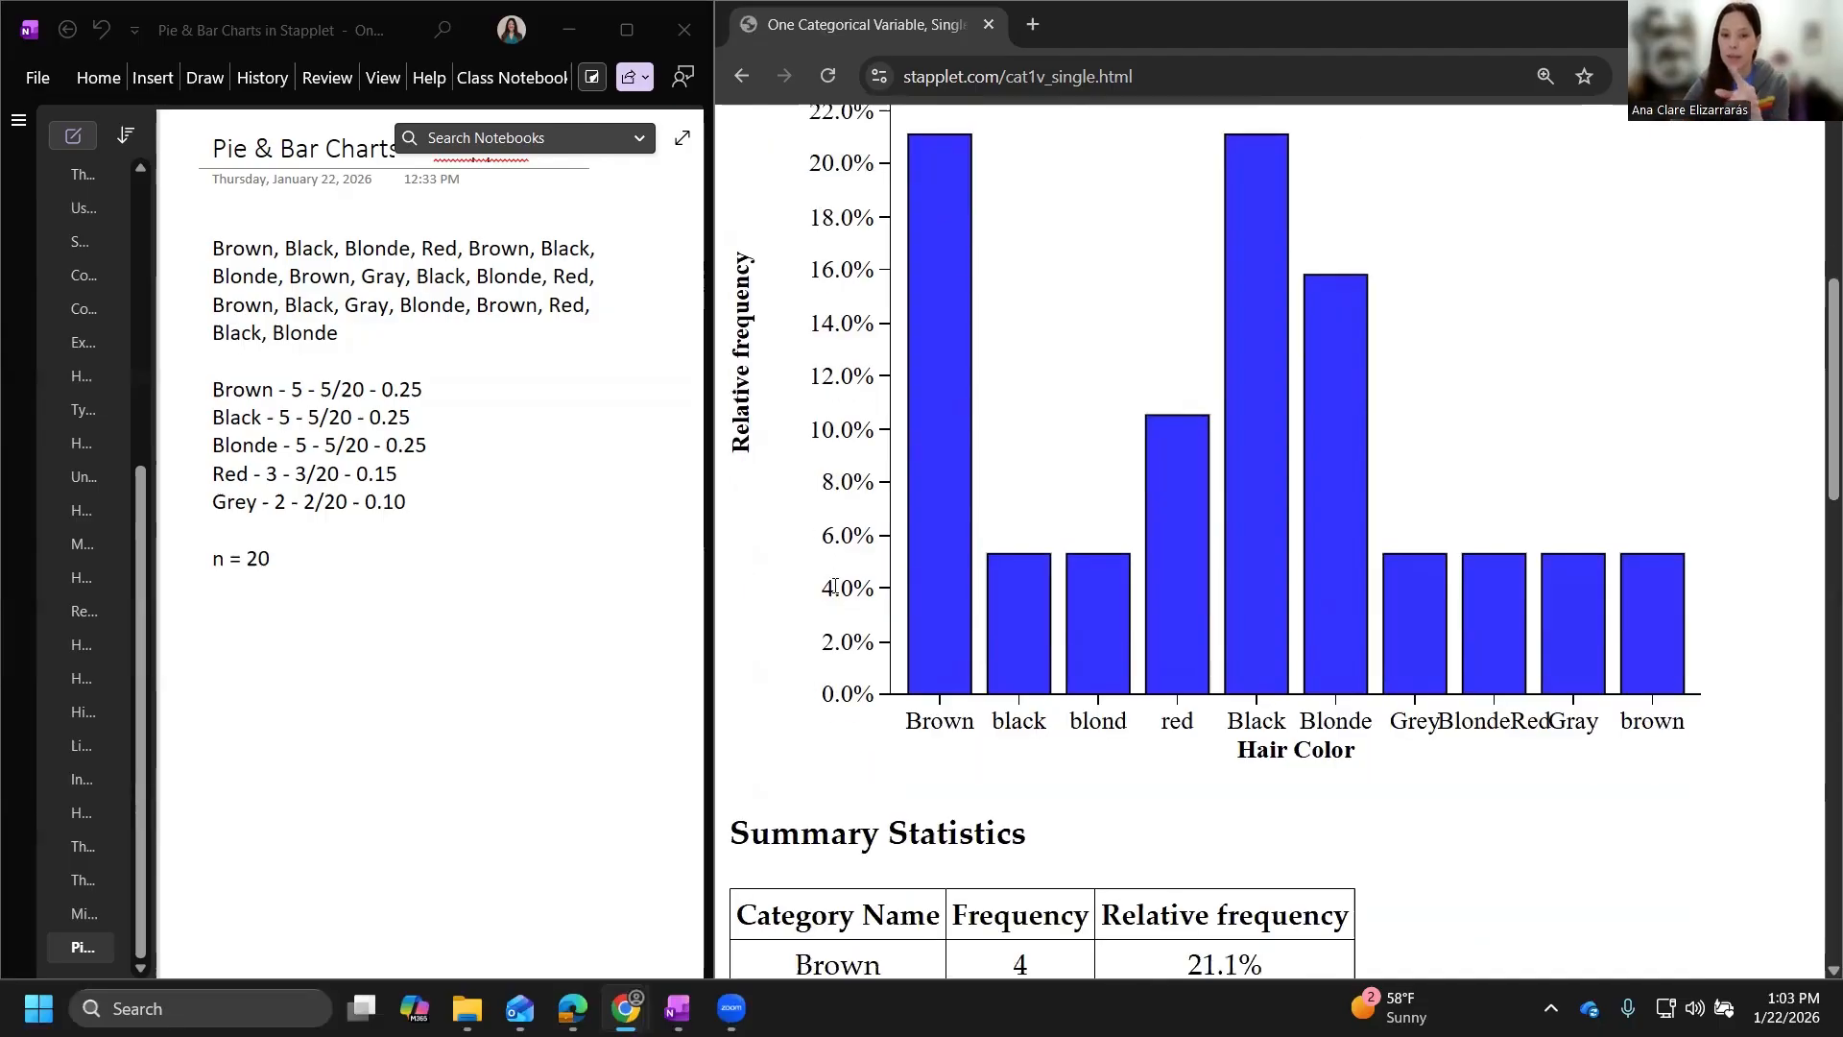
pyautogui.scroll(-4, 834, 585)
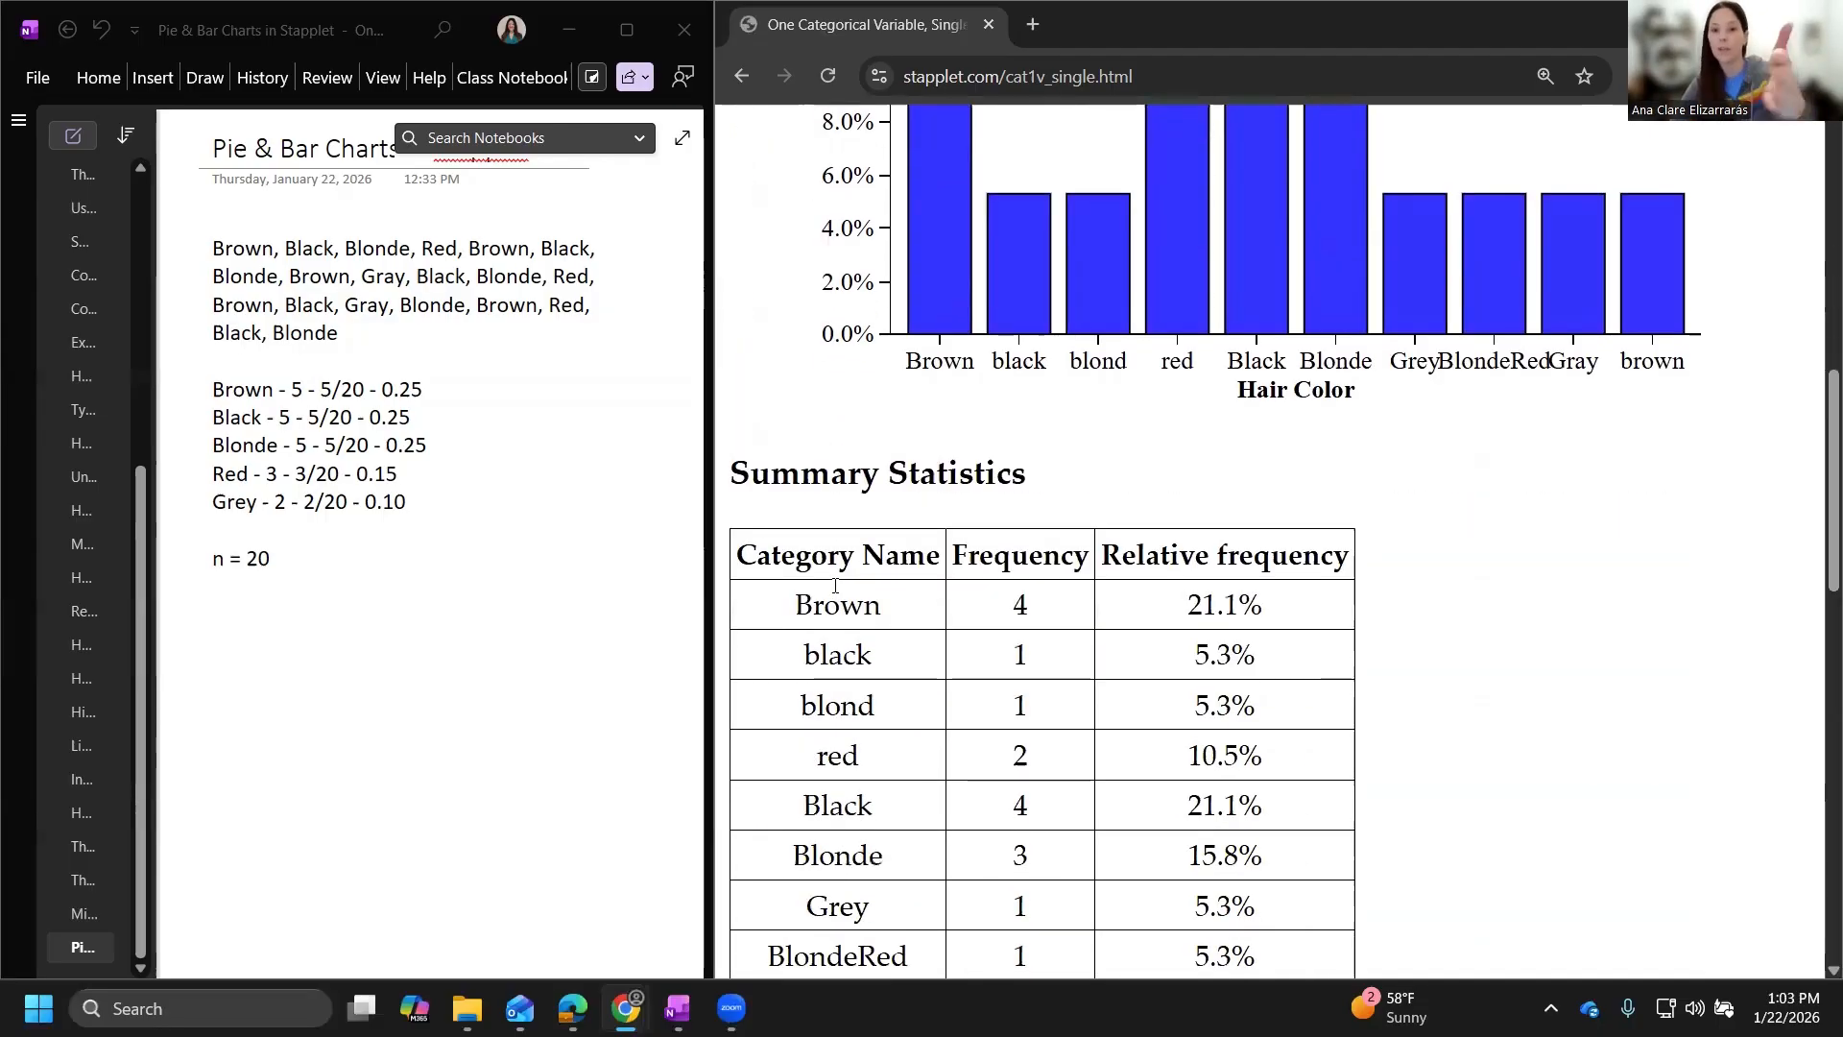
pyautogui.scroll(-1, 837, 586)
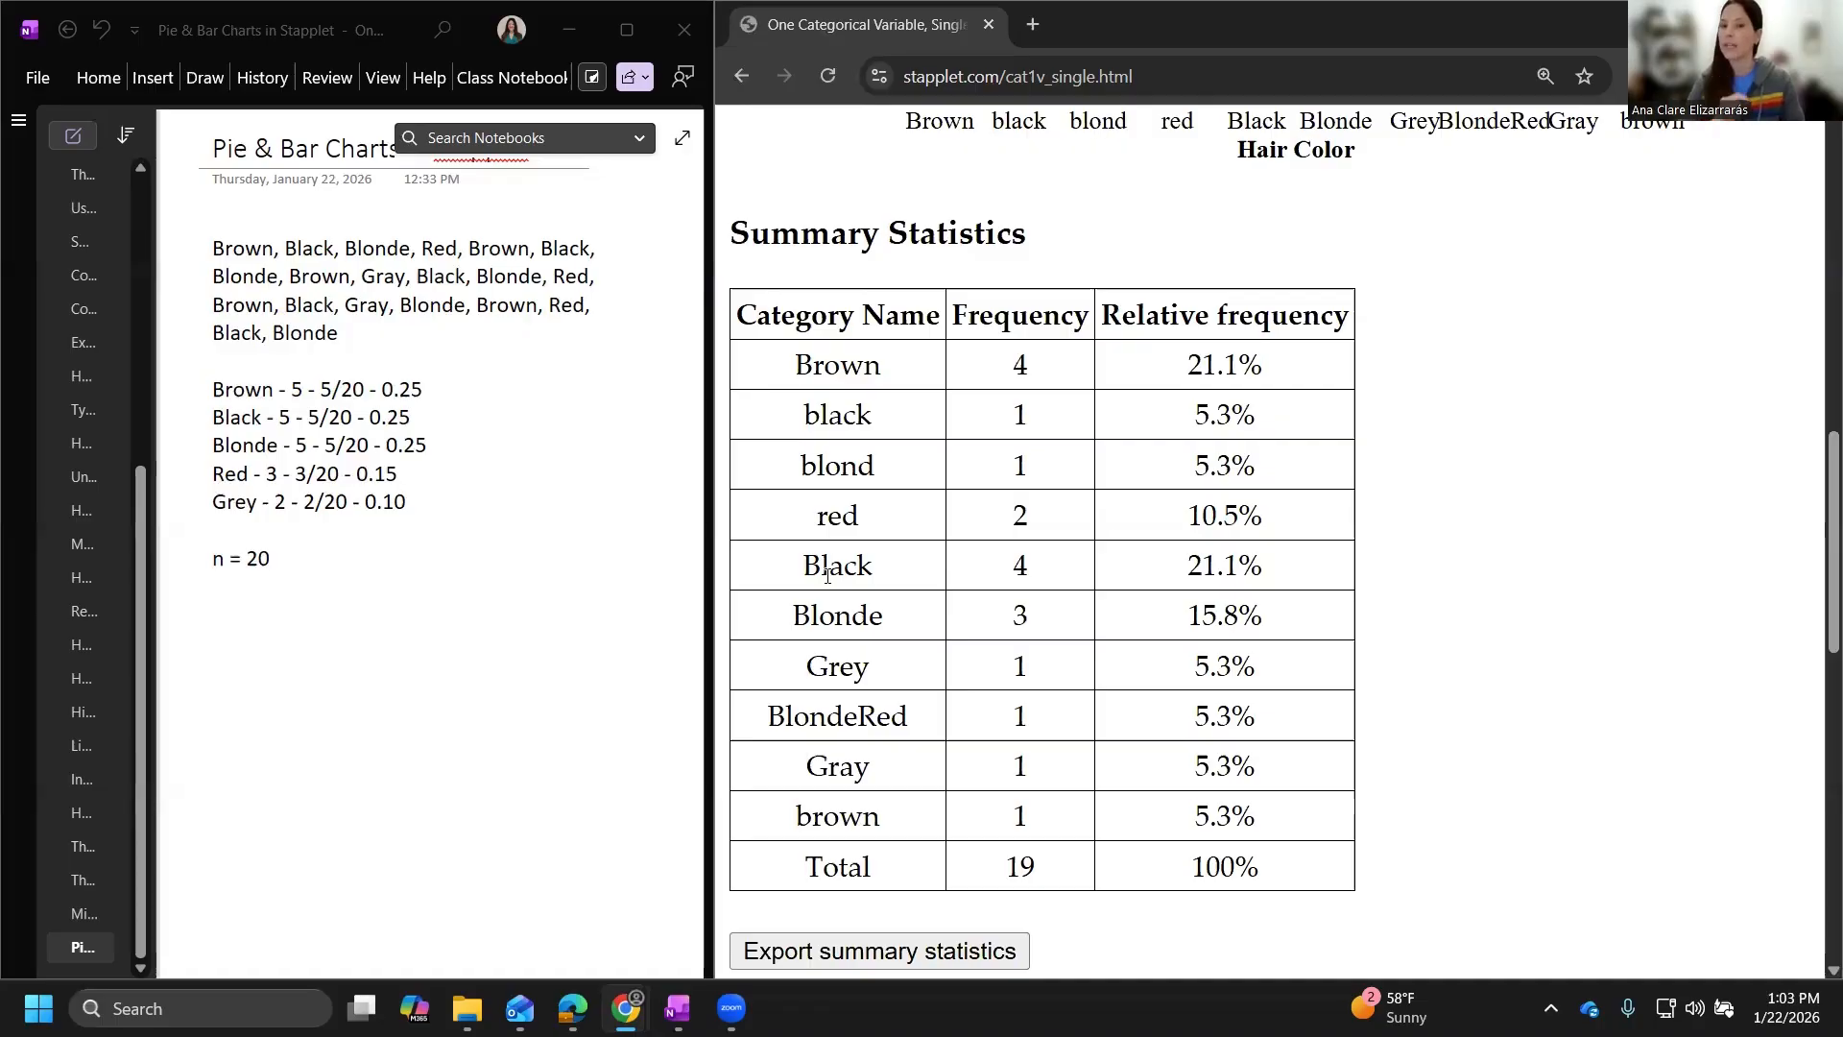
pyautogui.scroll(10, 828, 576)
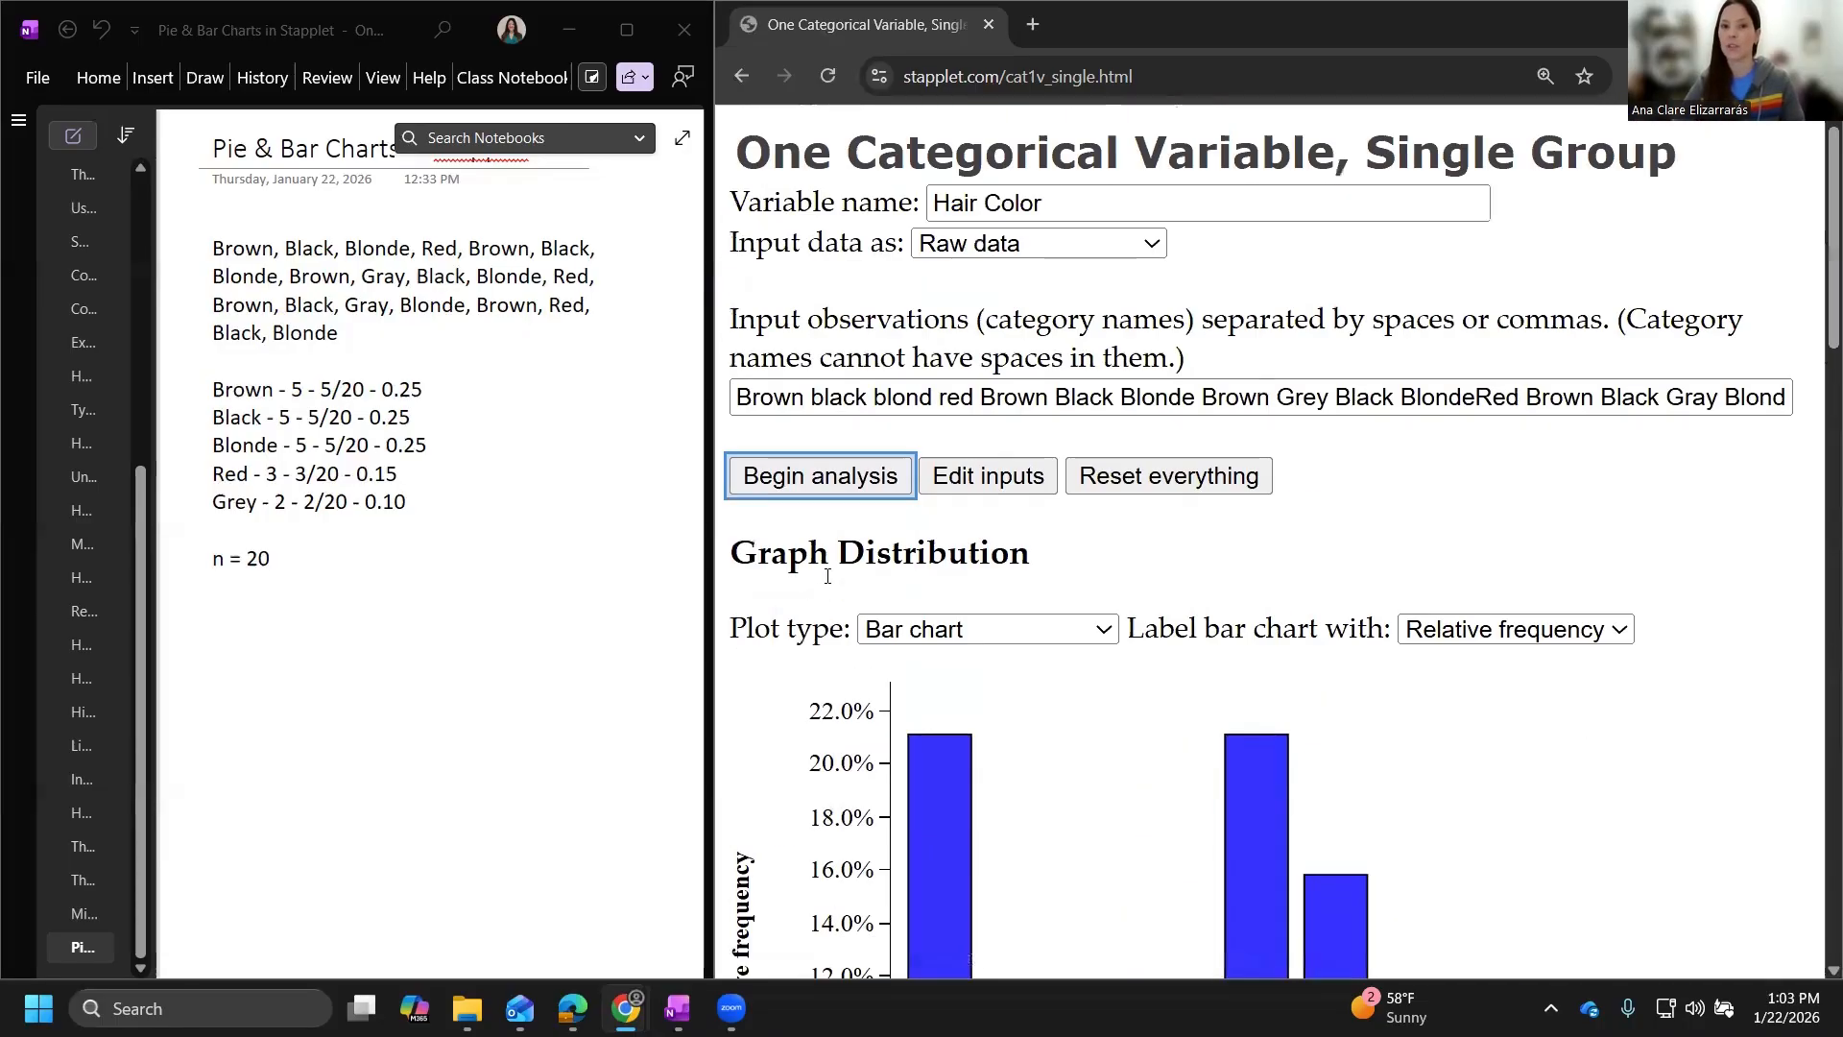
# Capitalize the second observation as Black and review the category names in the summary statistics.
pyautogui.click(874, 402)
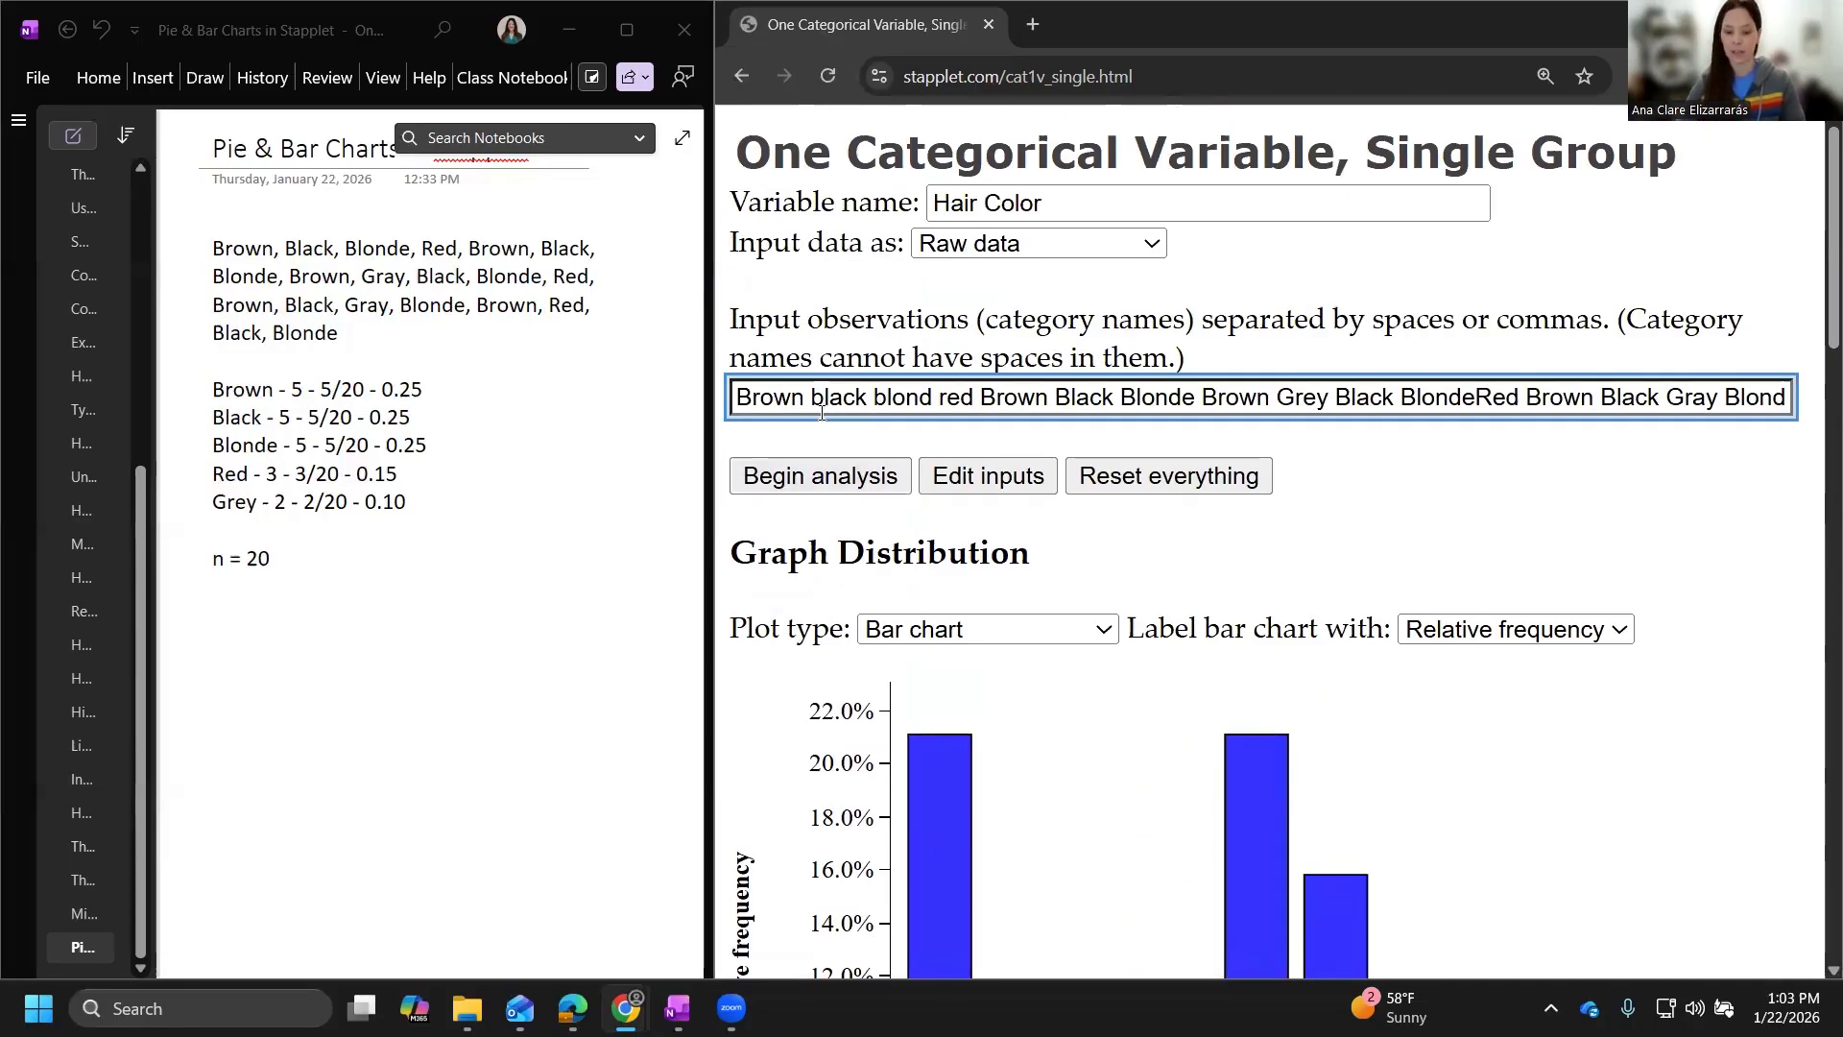
pyautogui.click(823, 401)
pyautogui.press('BackSpace')
pyautogui.write('B')
pyautogui.scroll(-10, 823, 414)
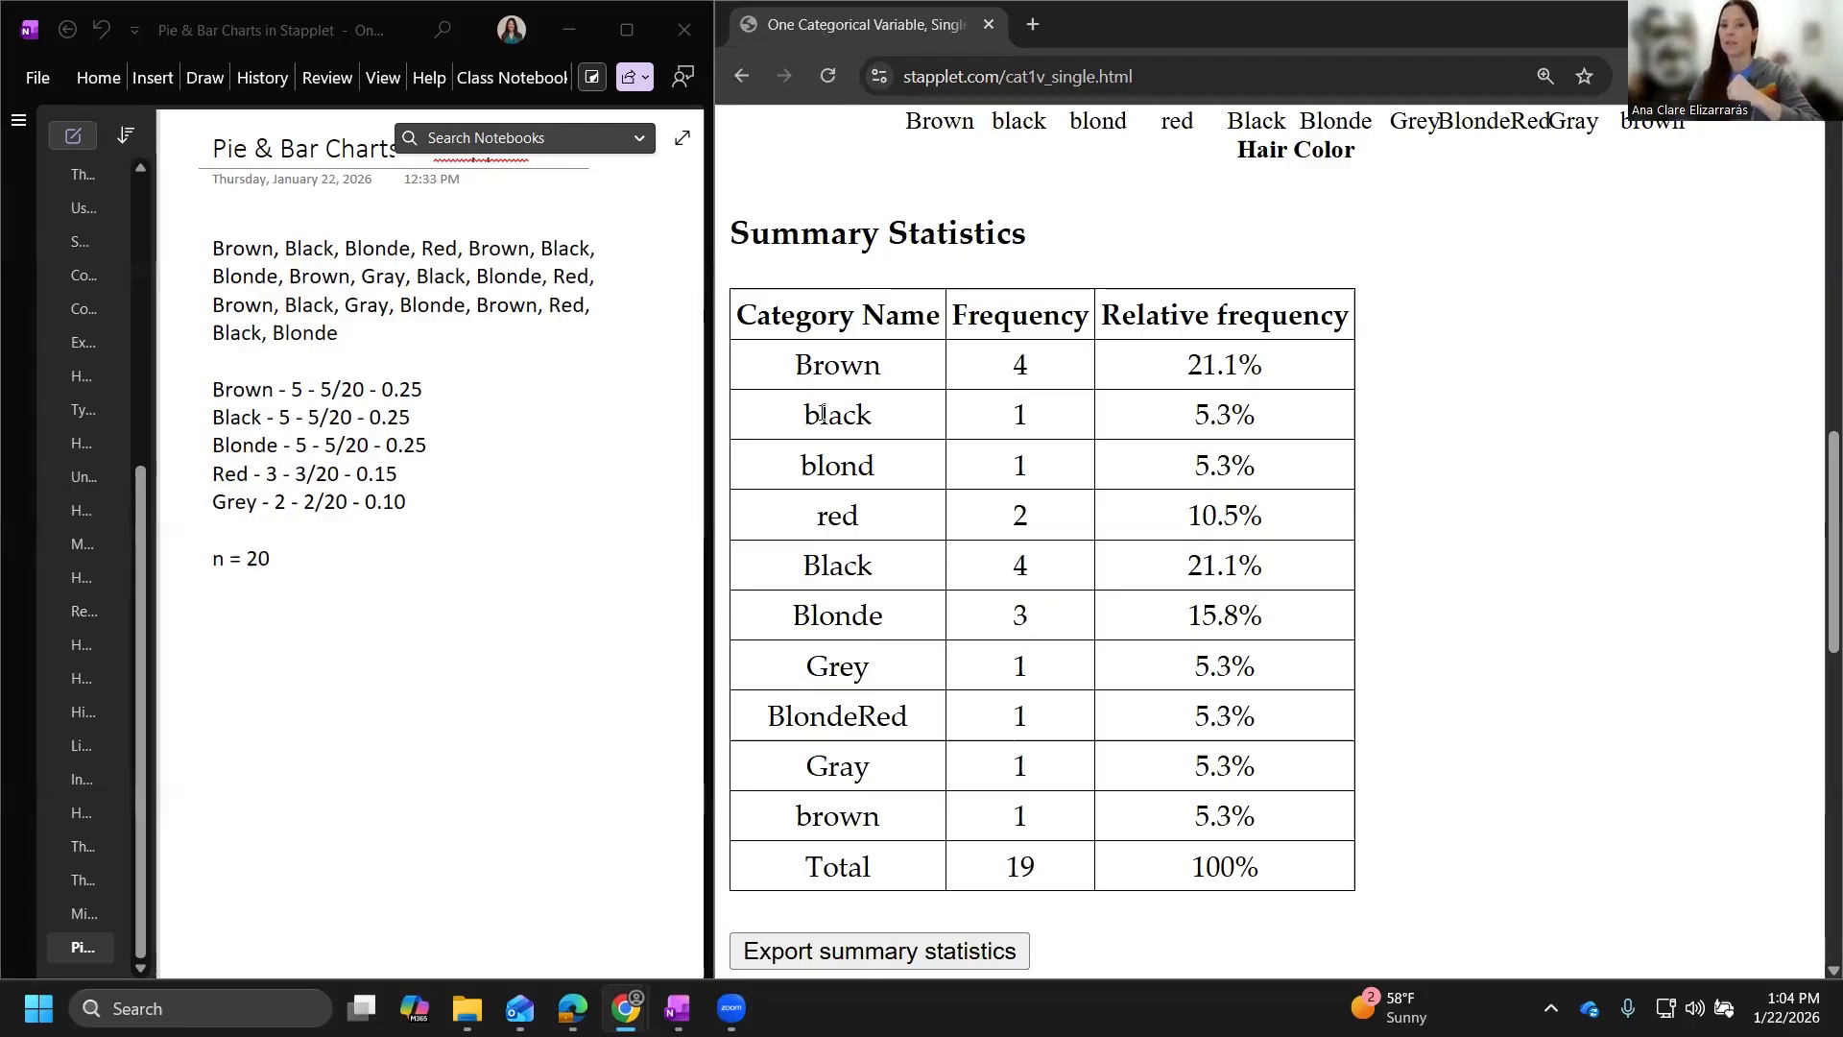
# Correct the third observation to Blonde and split BlondeRed into Blonde and Red with a space.
pyautogui.scroll(10, 823, 415)
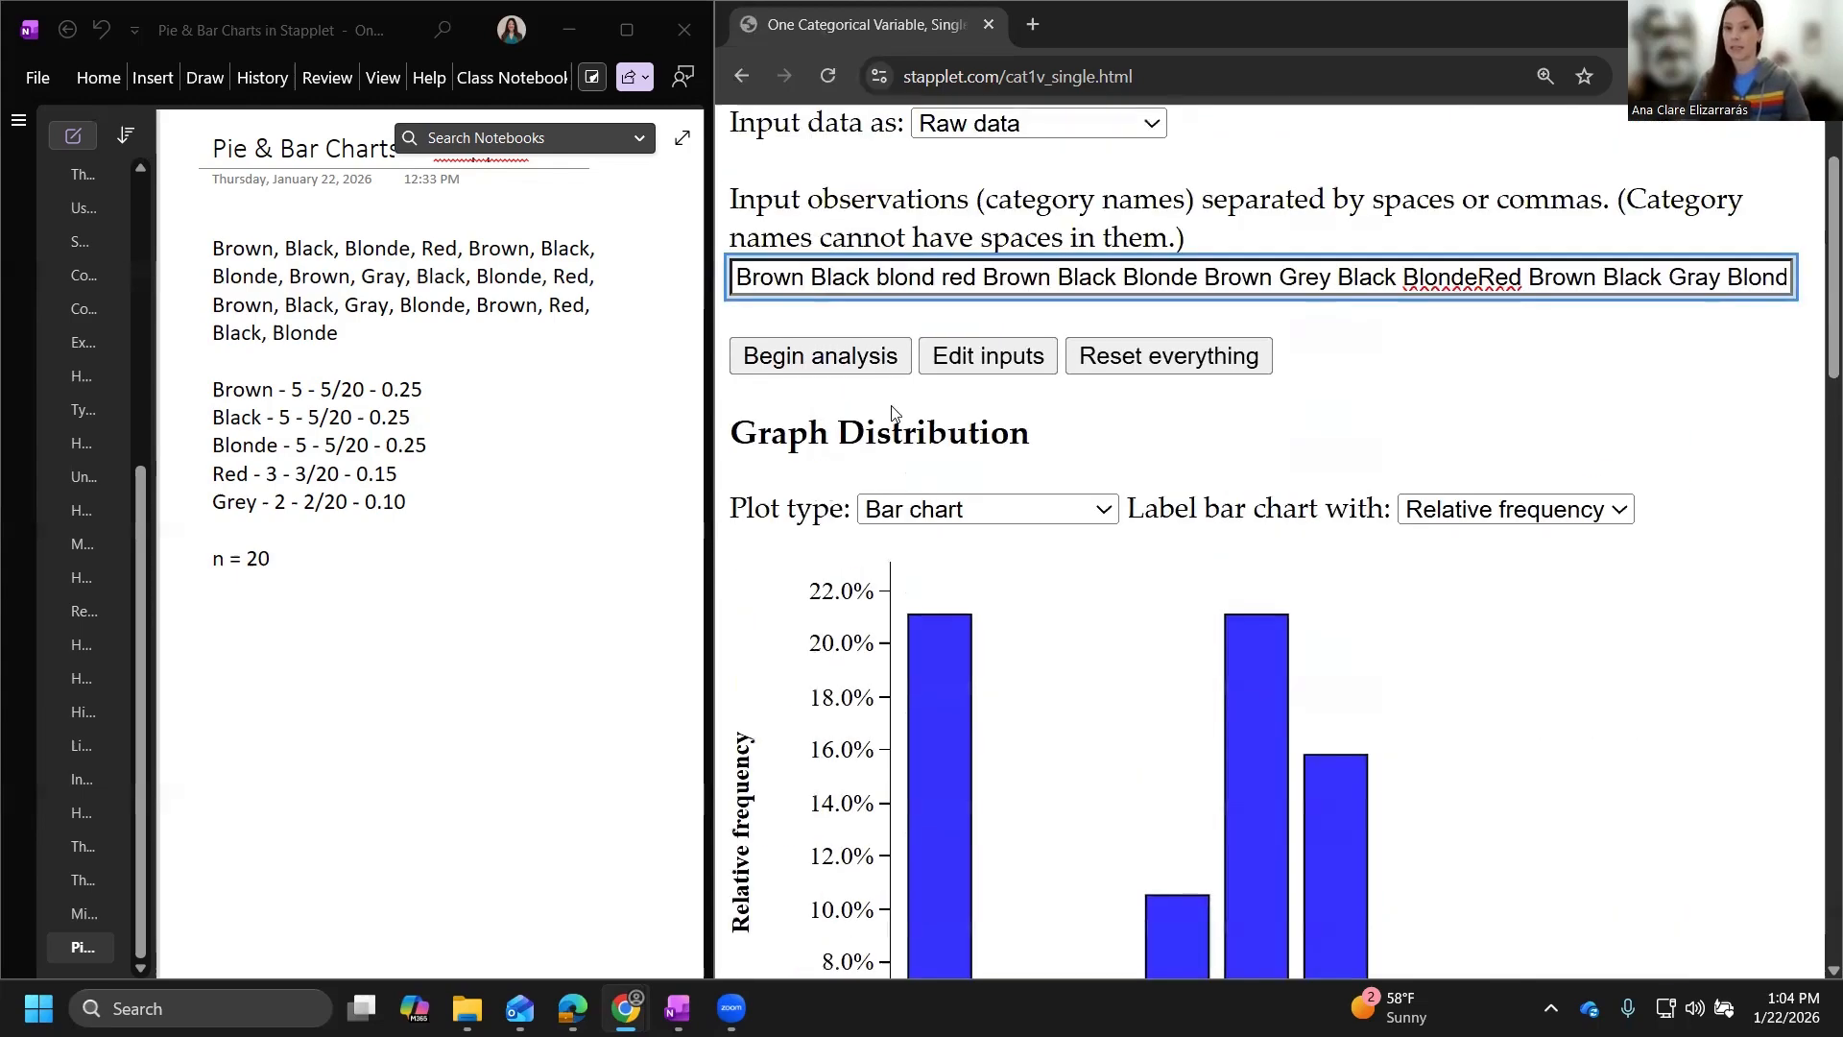
pyautogui.click(937, 275)
pyautogui.write('e')
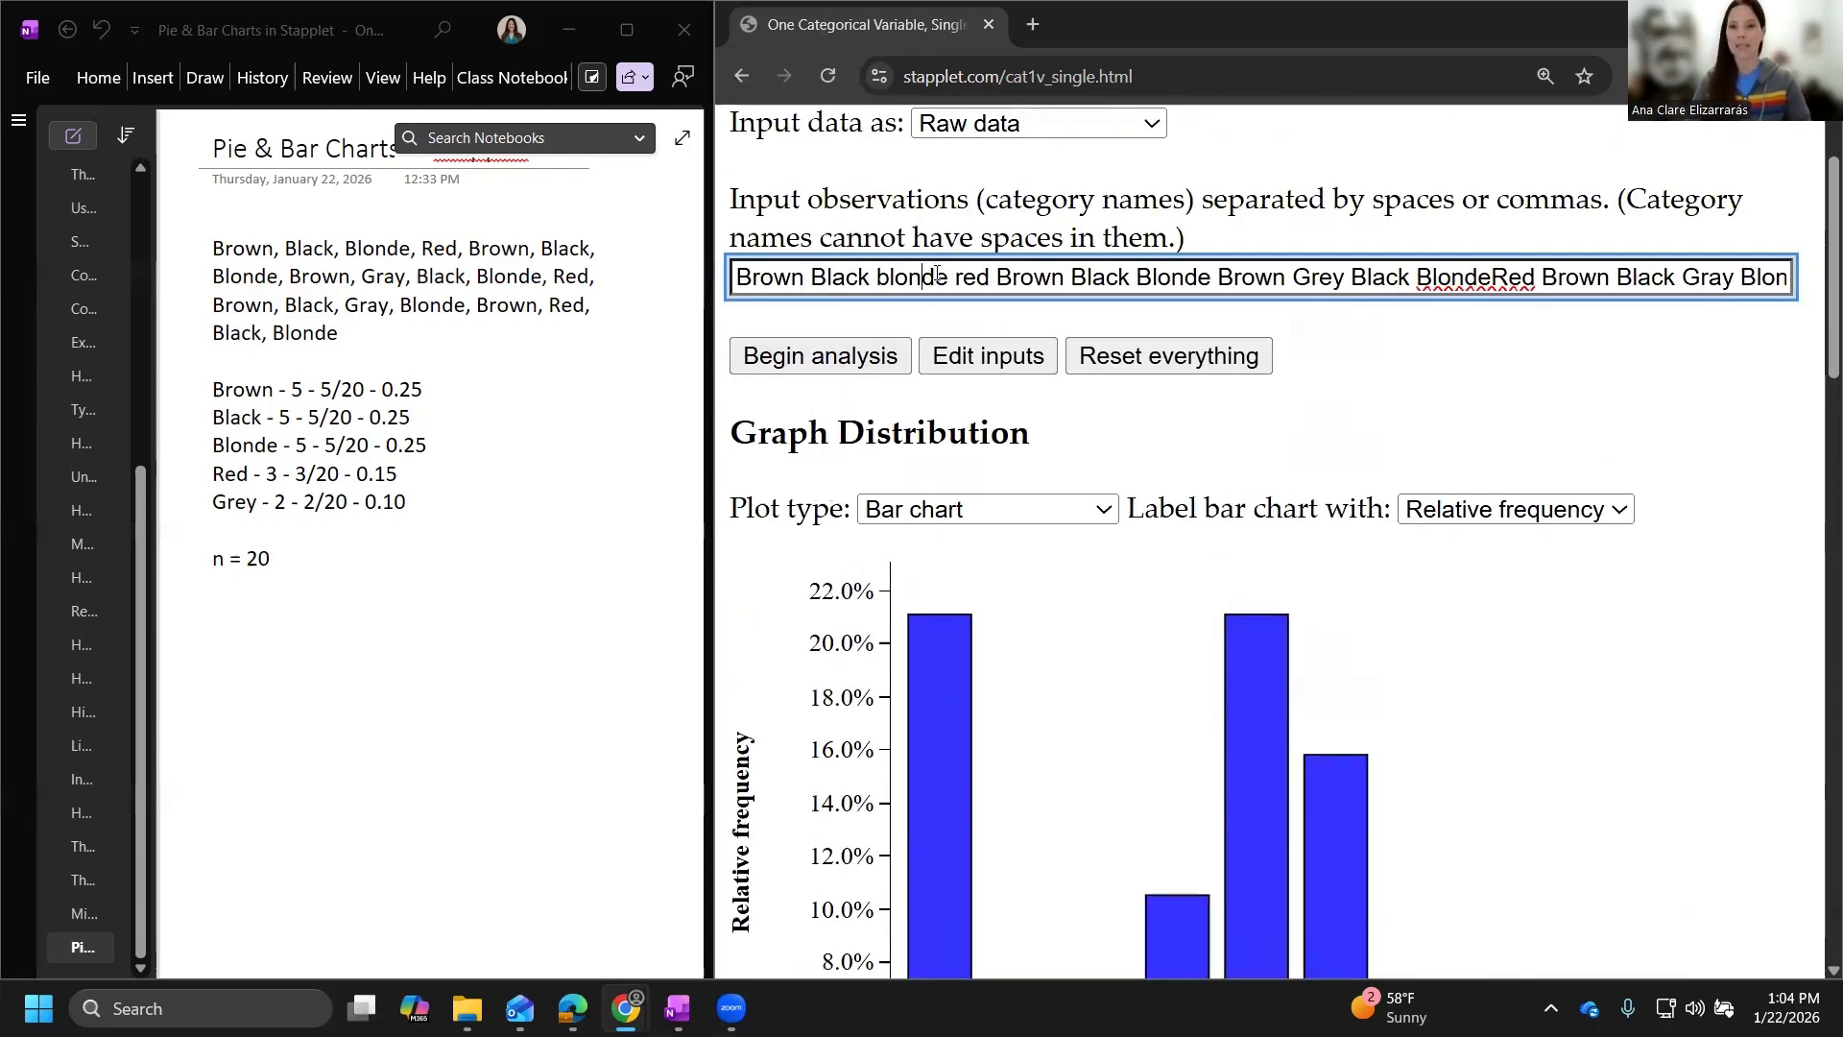
pyautogui.press('BackSpace')
pyautogui.write('B')
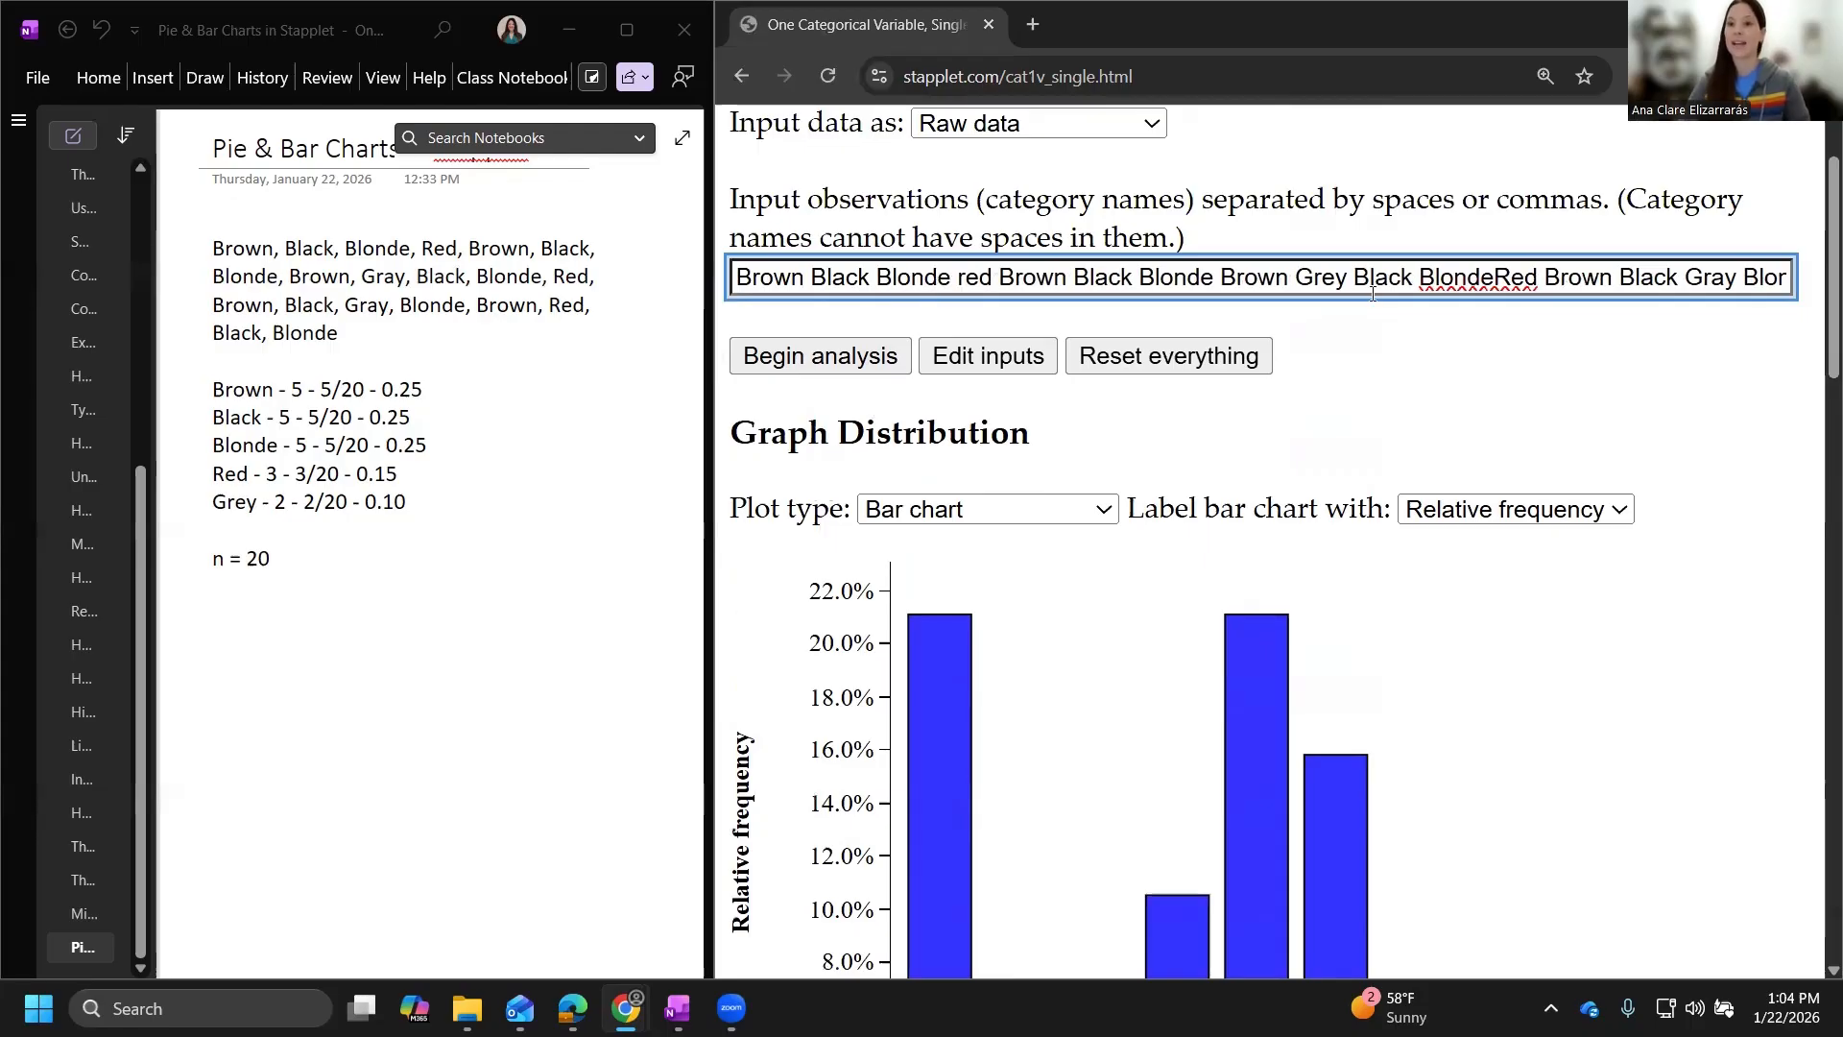
pyautogui.click(1496, 276)
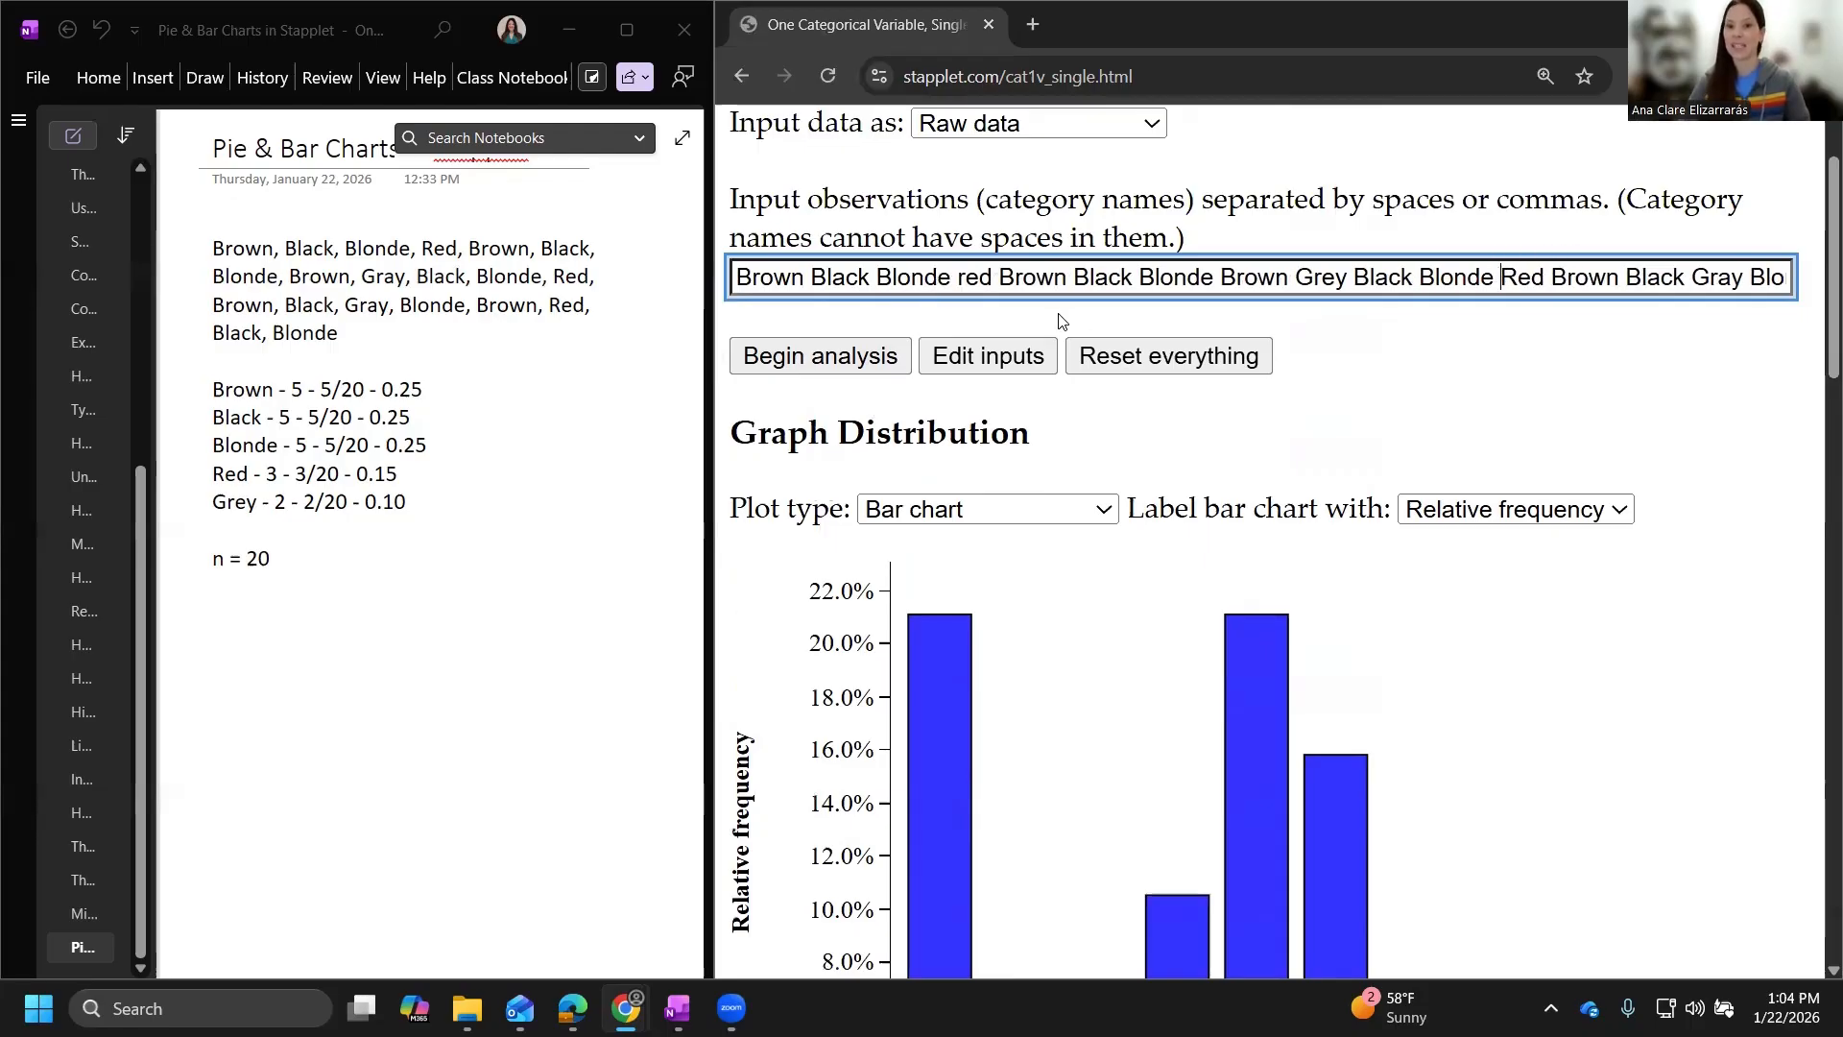
# Capitalize the fourth observation as Red and rerun the analysis to check the category names in the summary statistics.
pyautogui.press('BackSpace')
pyautogui.write('R')
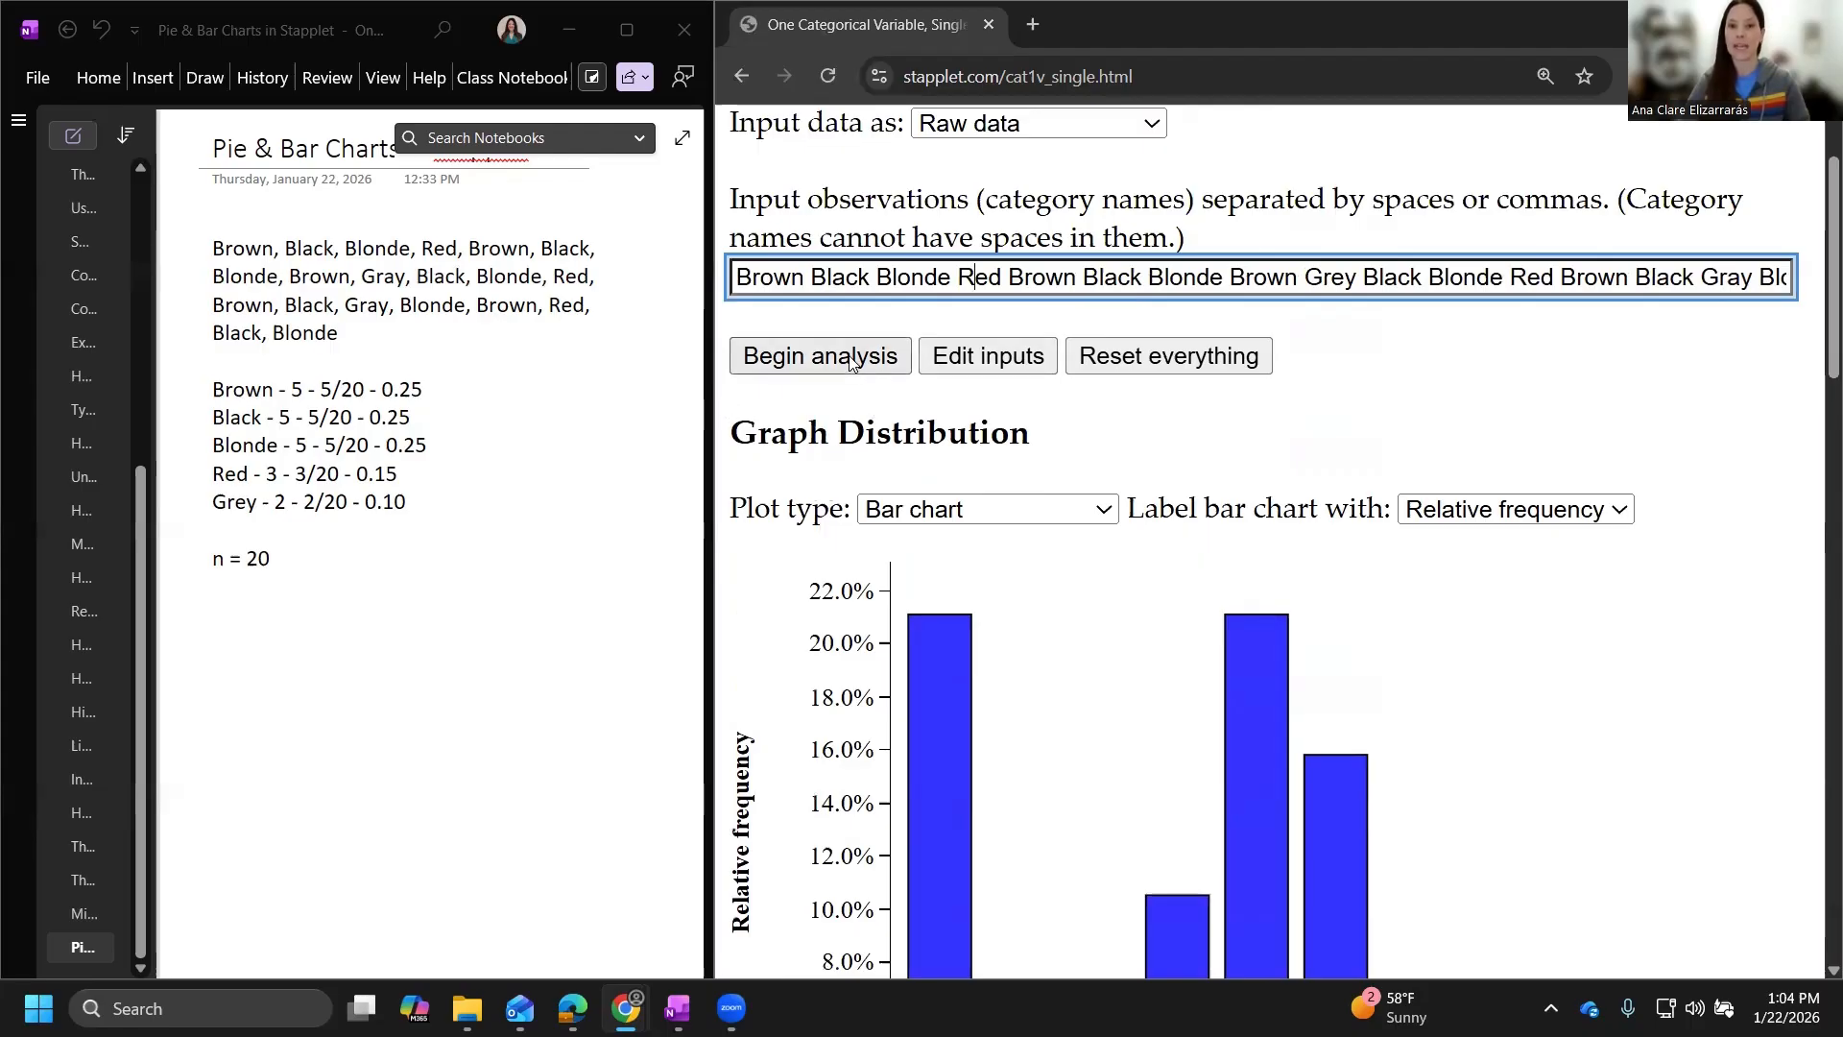
pyautogui.click(907, 354)
pyautogui.click(1379, 253)
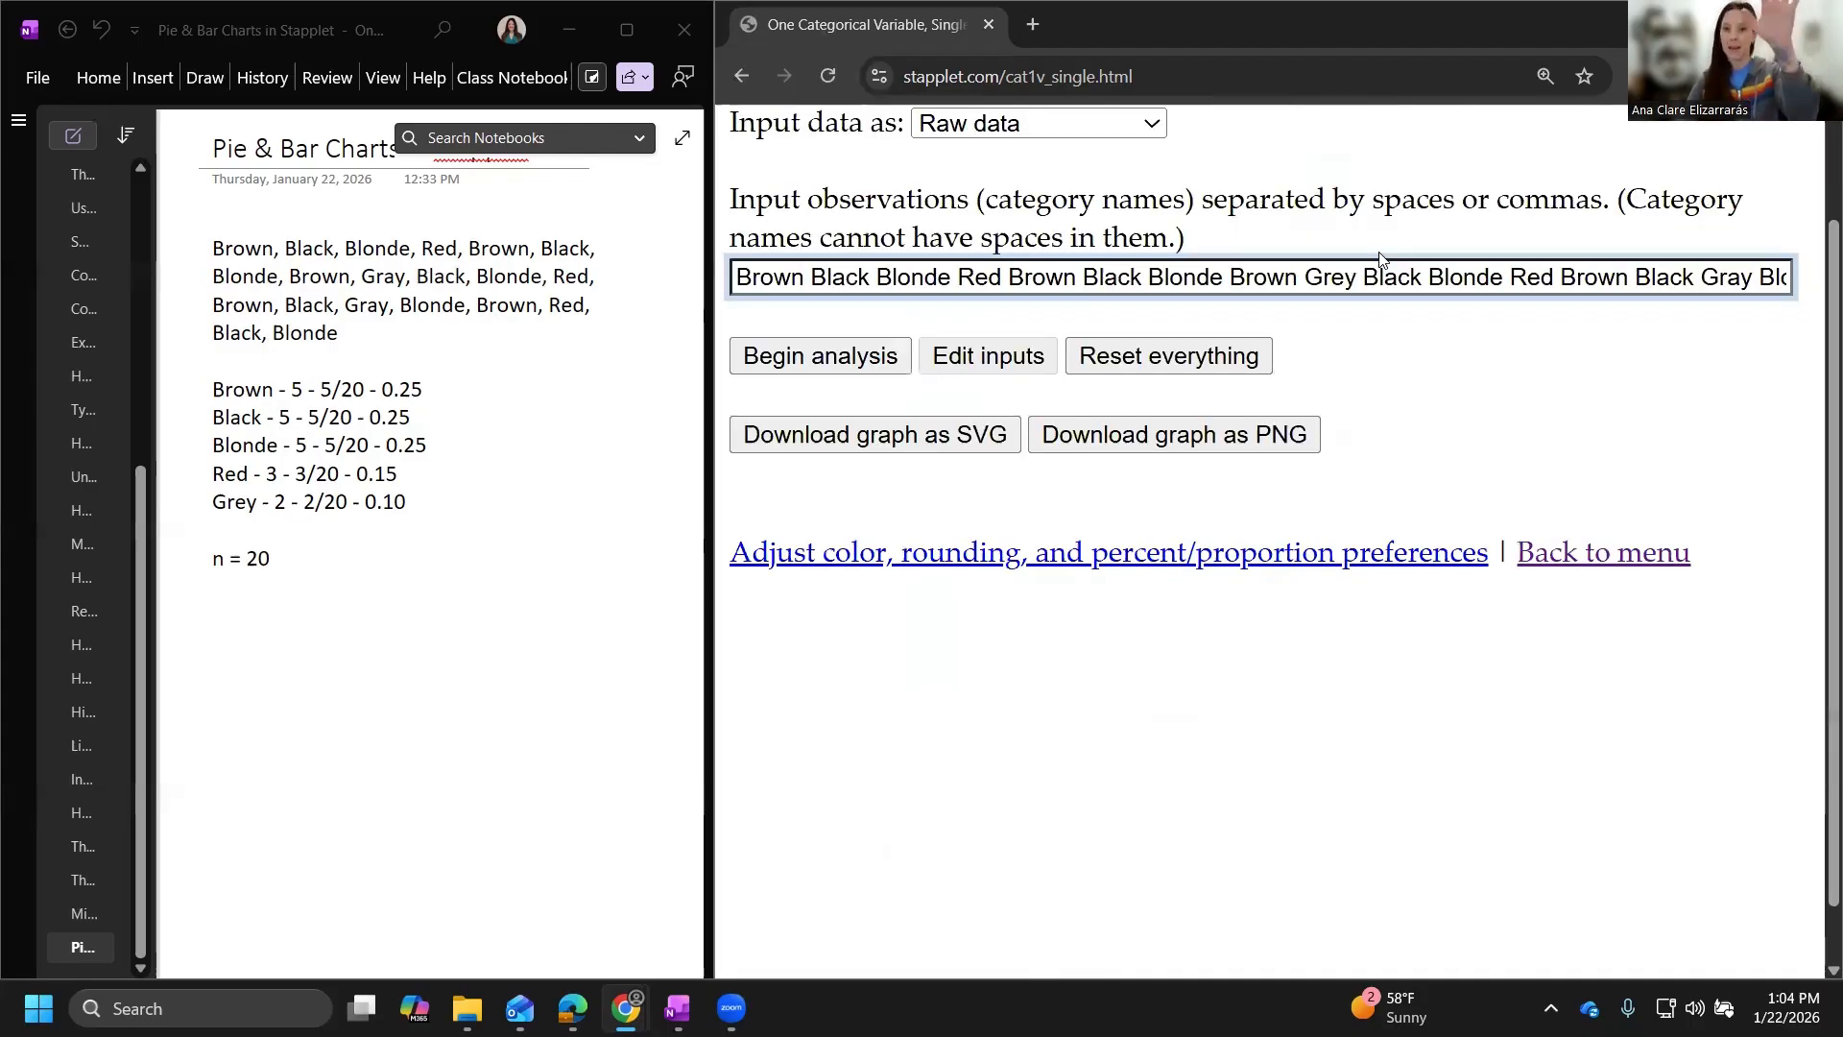
pyautogui.click(852, 357)
pyautogui.scroll(5, 853, 357)
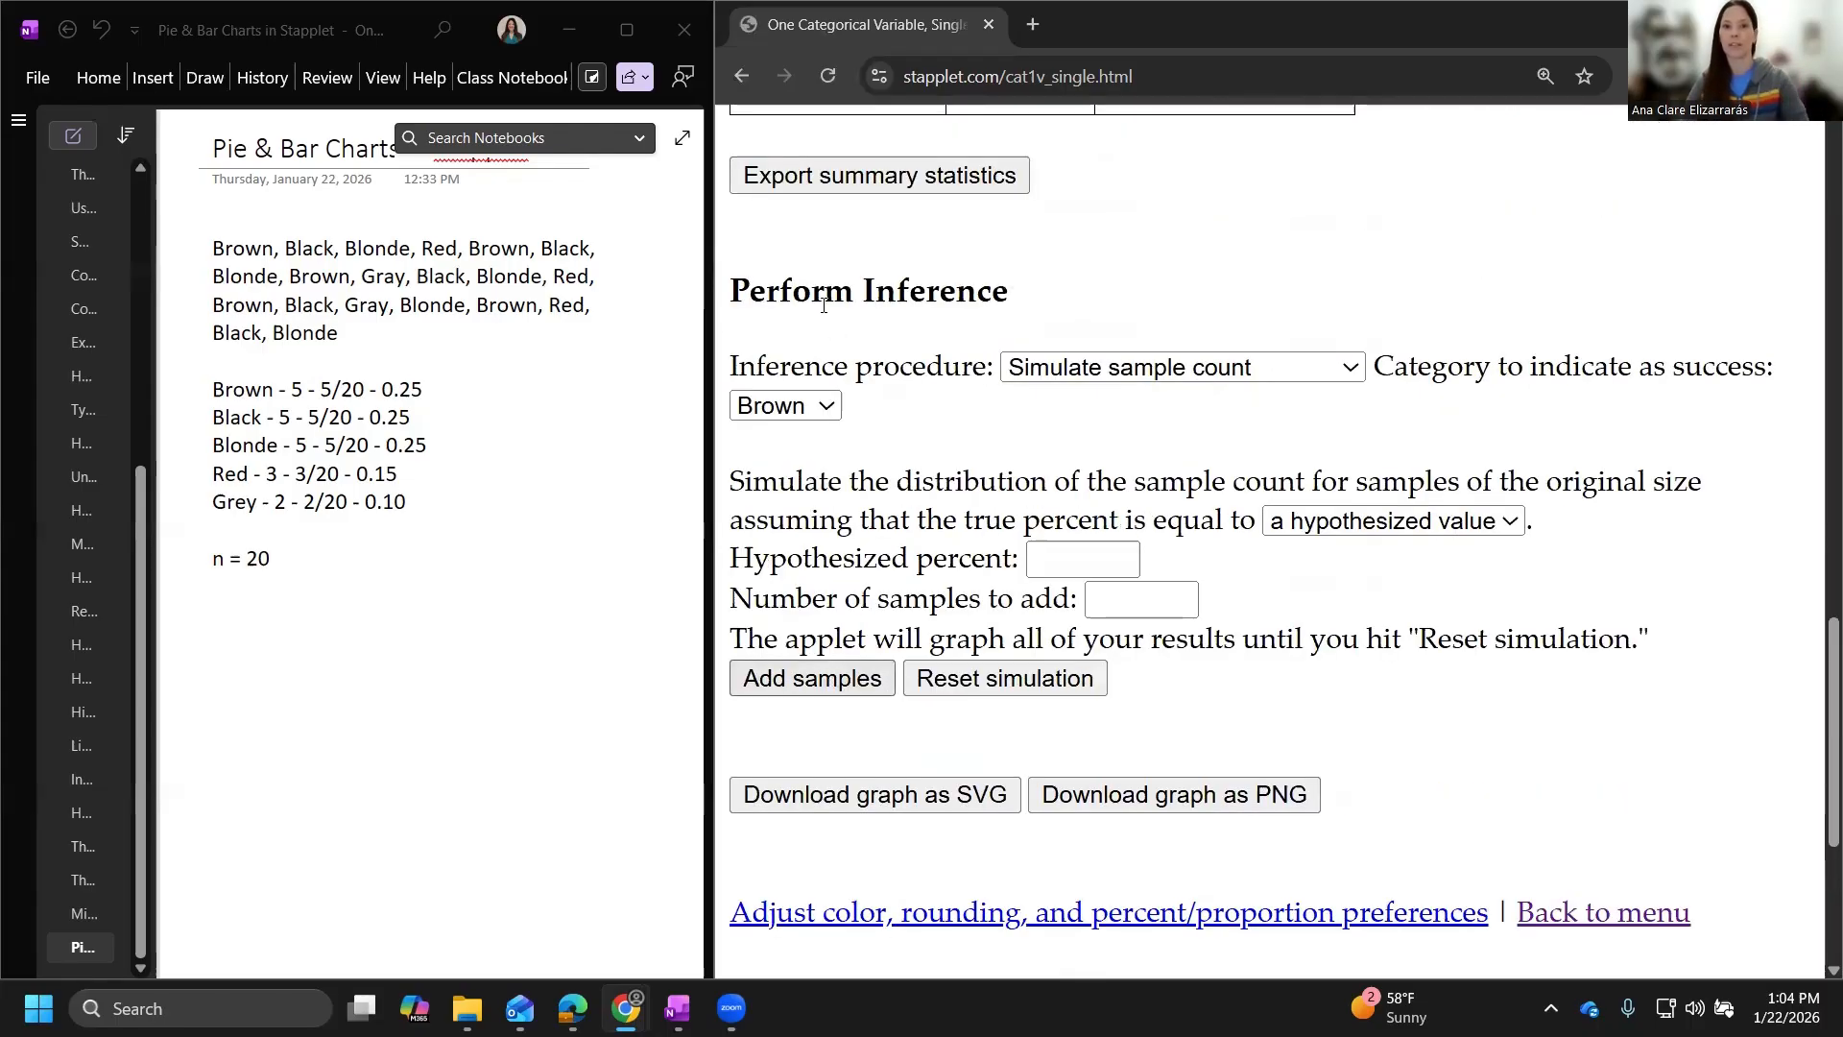
pyautogui.scroll(15, 801, 201)
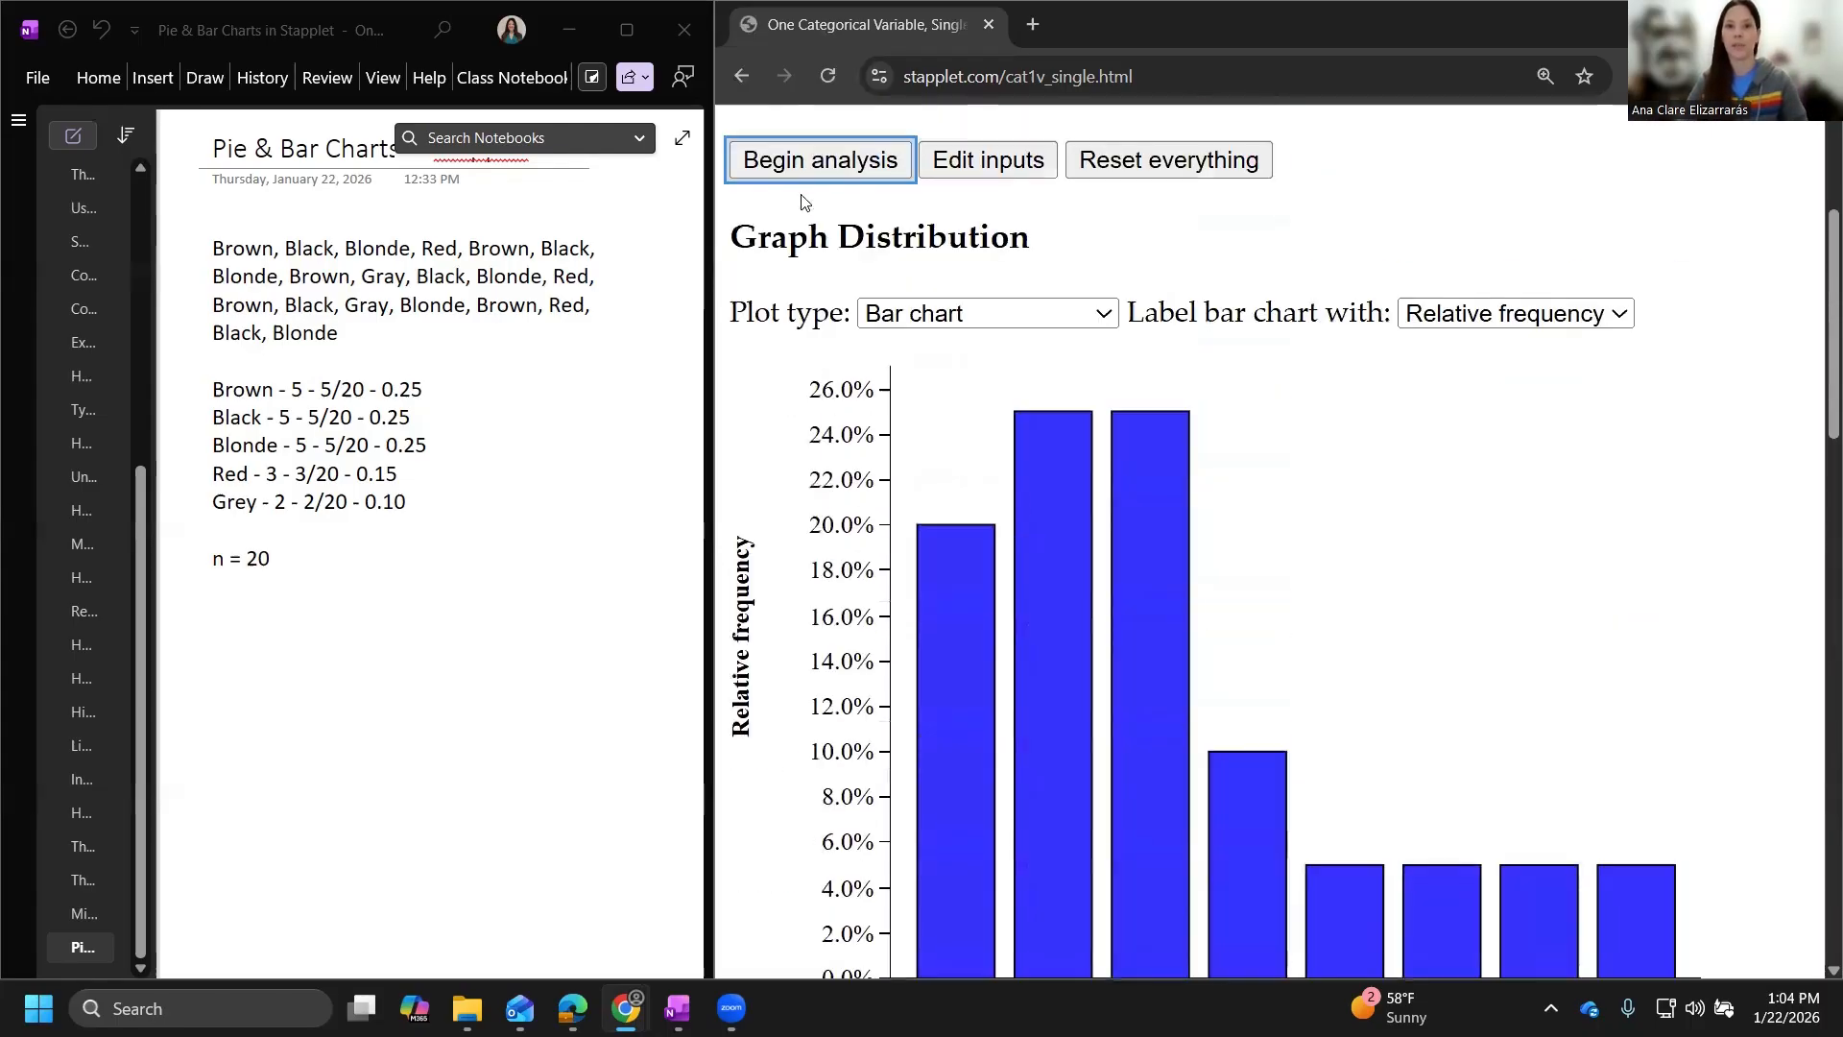
pyautogui.scroll(-3, 802, 201)
pyautogui.scroll(-5, 802, 201)
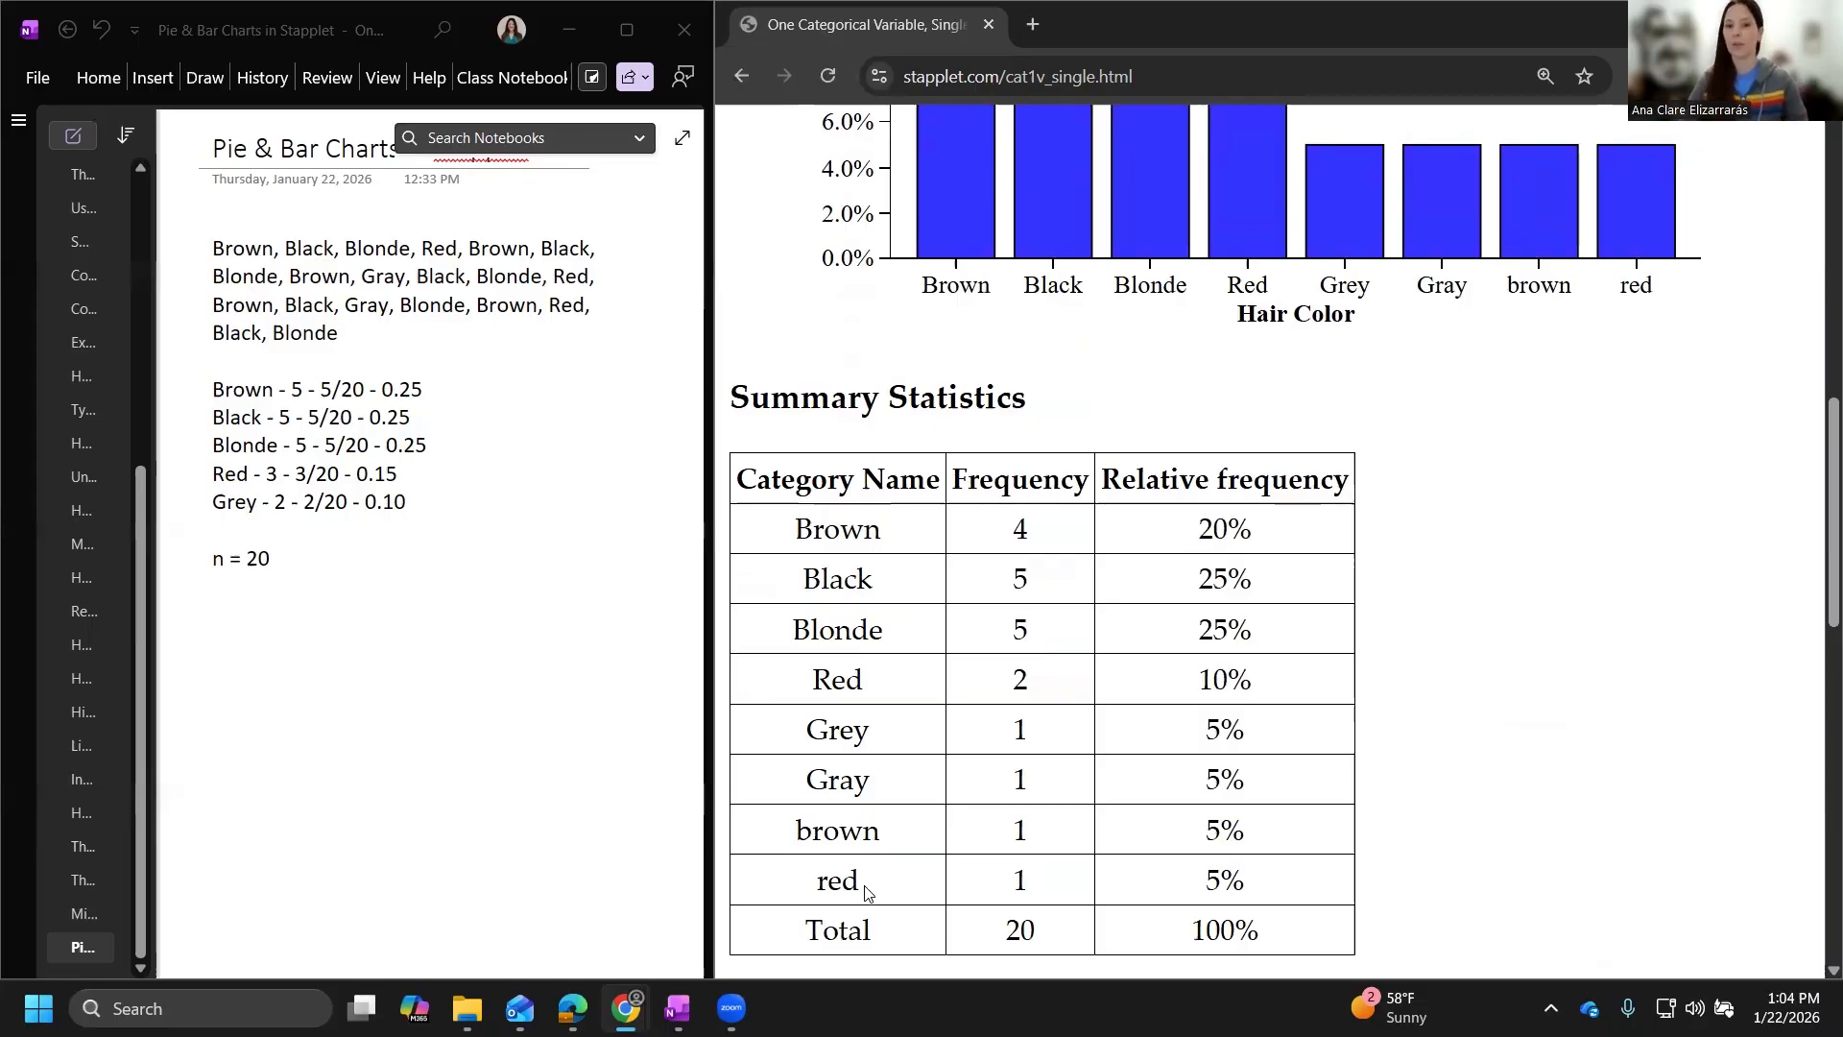
# Change the spelling of the Gray observation to Grey in the raw data.
pyautogui.scroll(10, 867, 891)
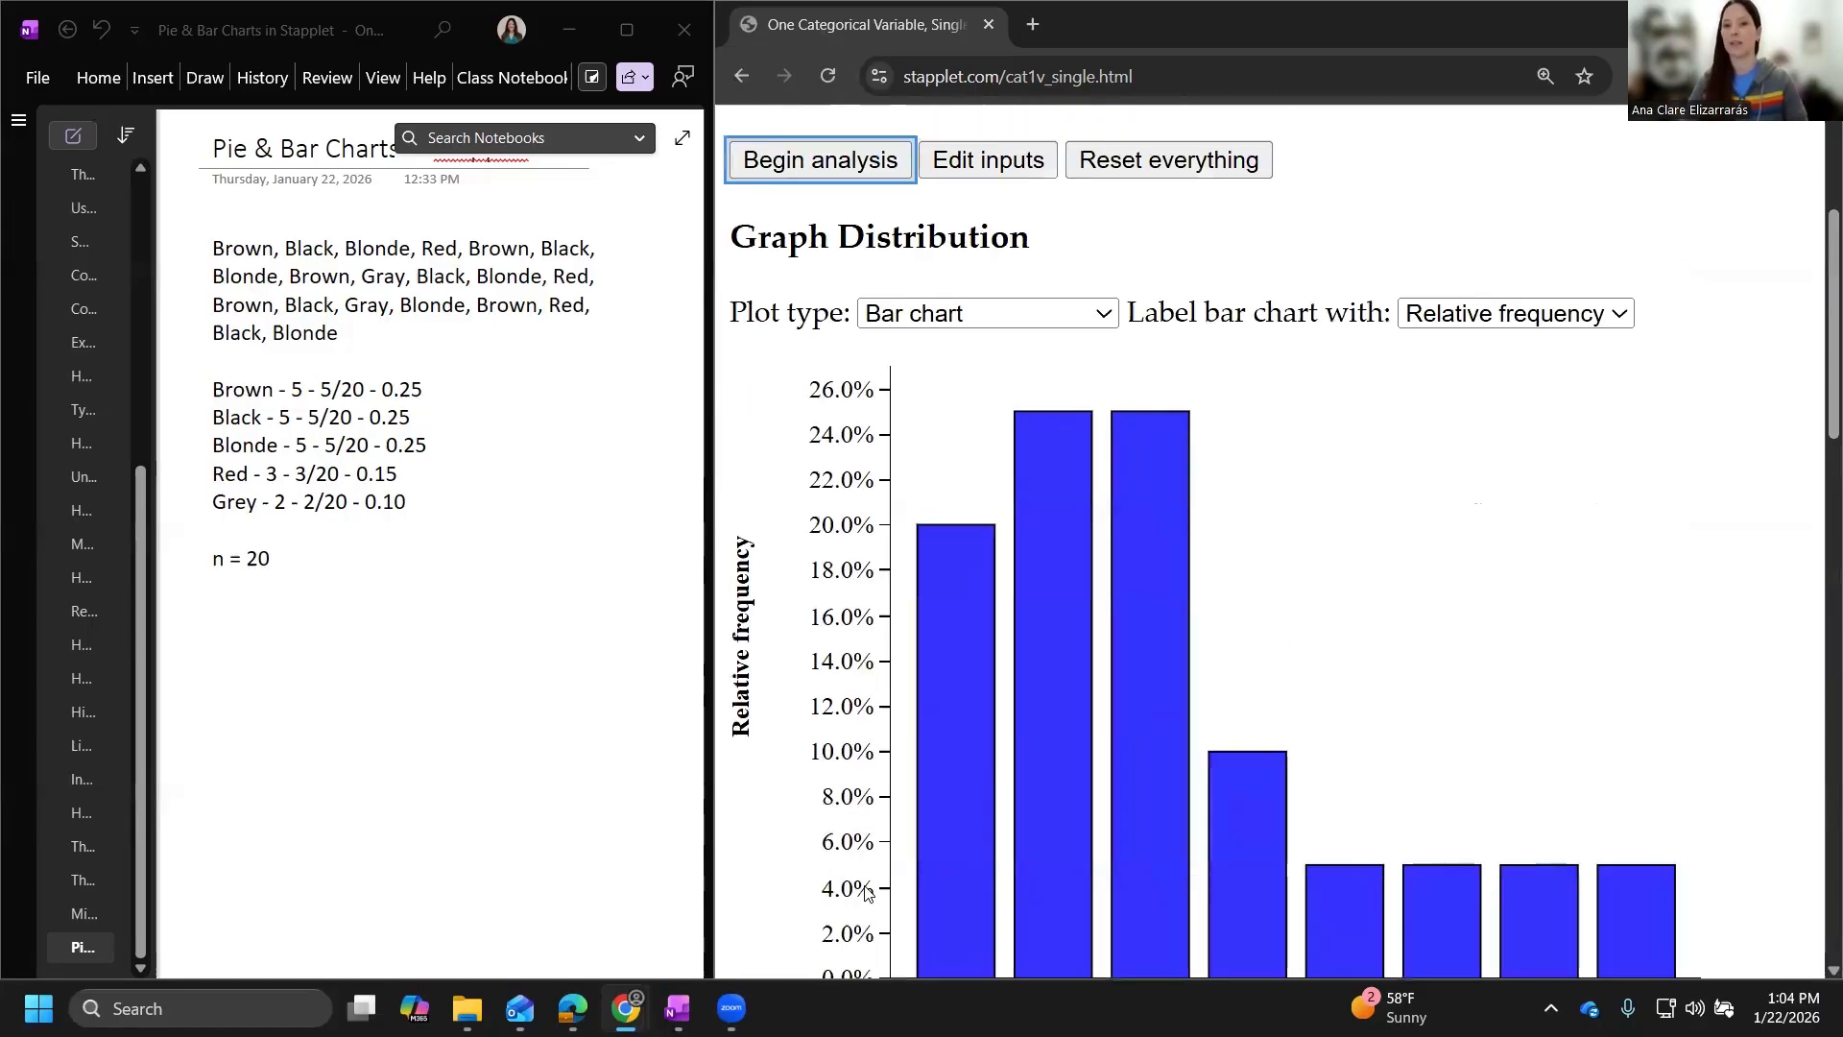
pyautogui.click(1337, 399)
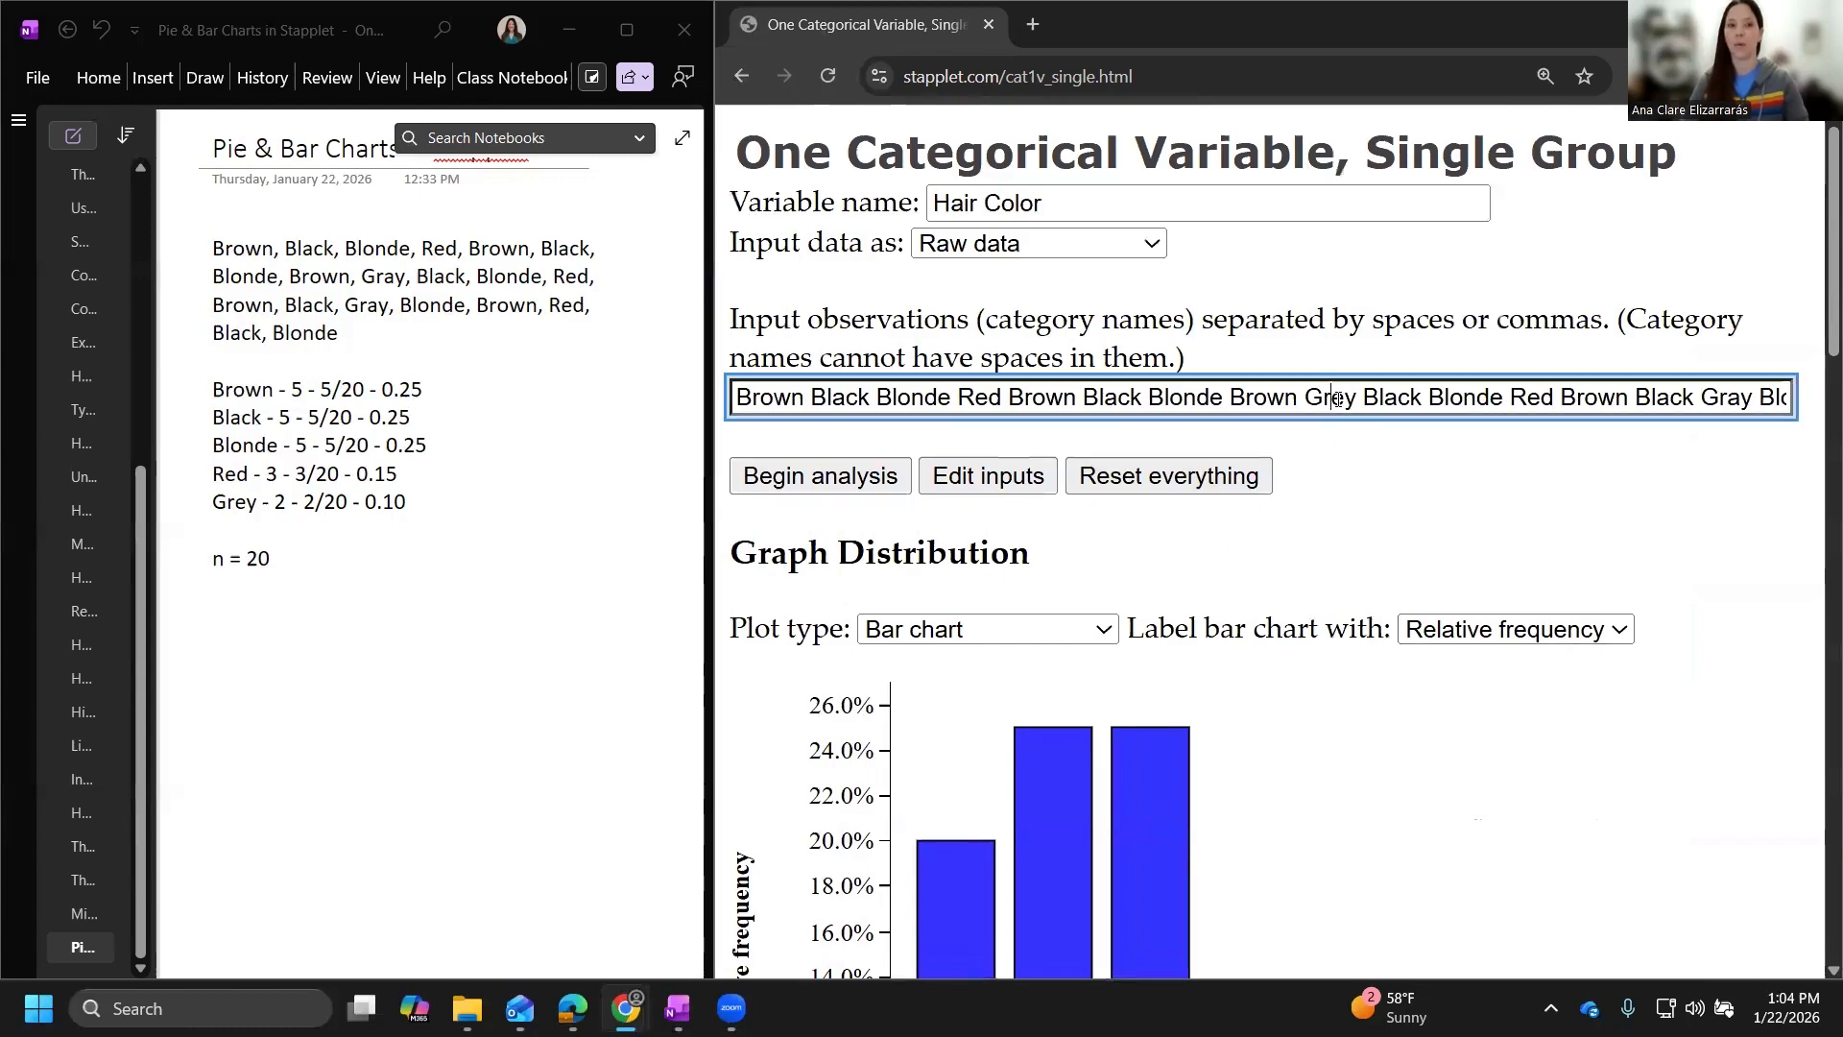
pyautogui.press('Right')
pyautogui.press('Right')
pyautogui.press('Right')
pyautogui.press('Right')
pyautogui.press('Right')
pyautogui.press('Right')
pyautogui.press('Right')
pyautogui.press('Right')
pyautogui.press('Right')
pyautogui.press('Right')
pyautogui.press('Right')
pyautogui.press('Right')
pyautogui.press('Right')
pyautogui.press('Right')
pyautogui.press('Right')
pyautogui.press('Right')
pyautogui.press('Right')
pyautogui.press('Right')
pyautogui.press('Right')
pyautogui.press('Right')
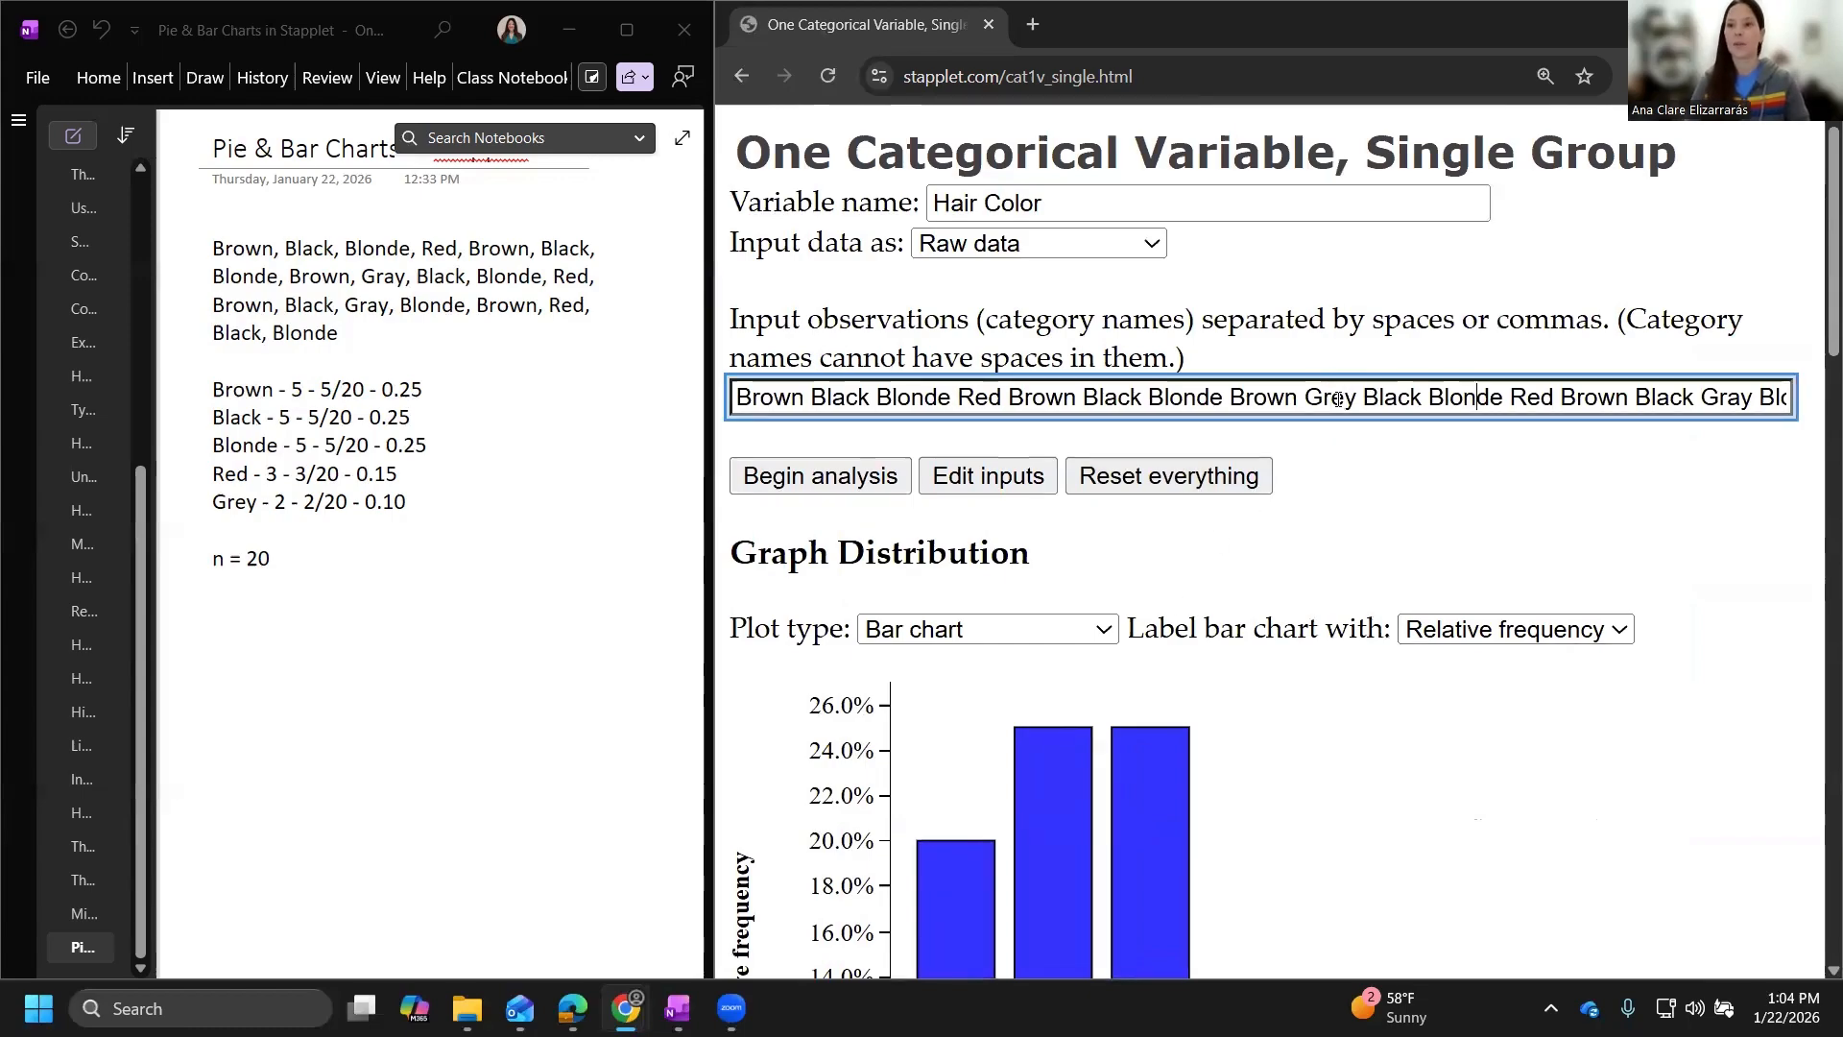
pyautogui.press('BackSpace')
pyautogui.write('e')
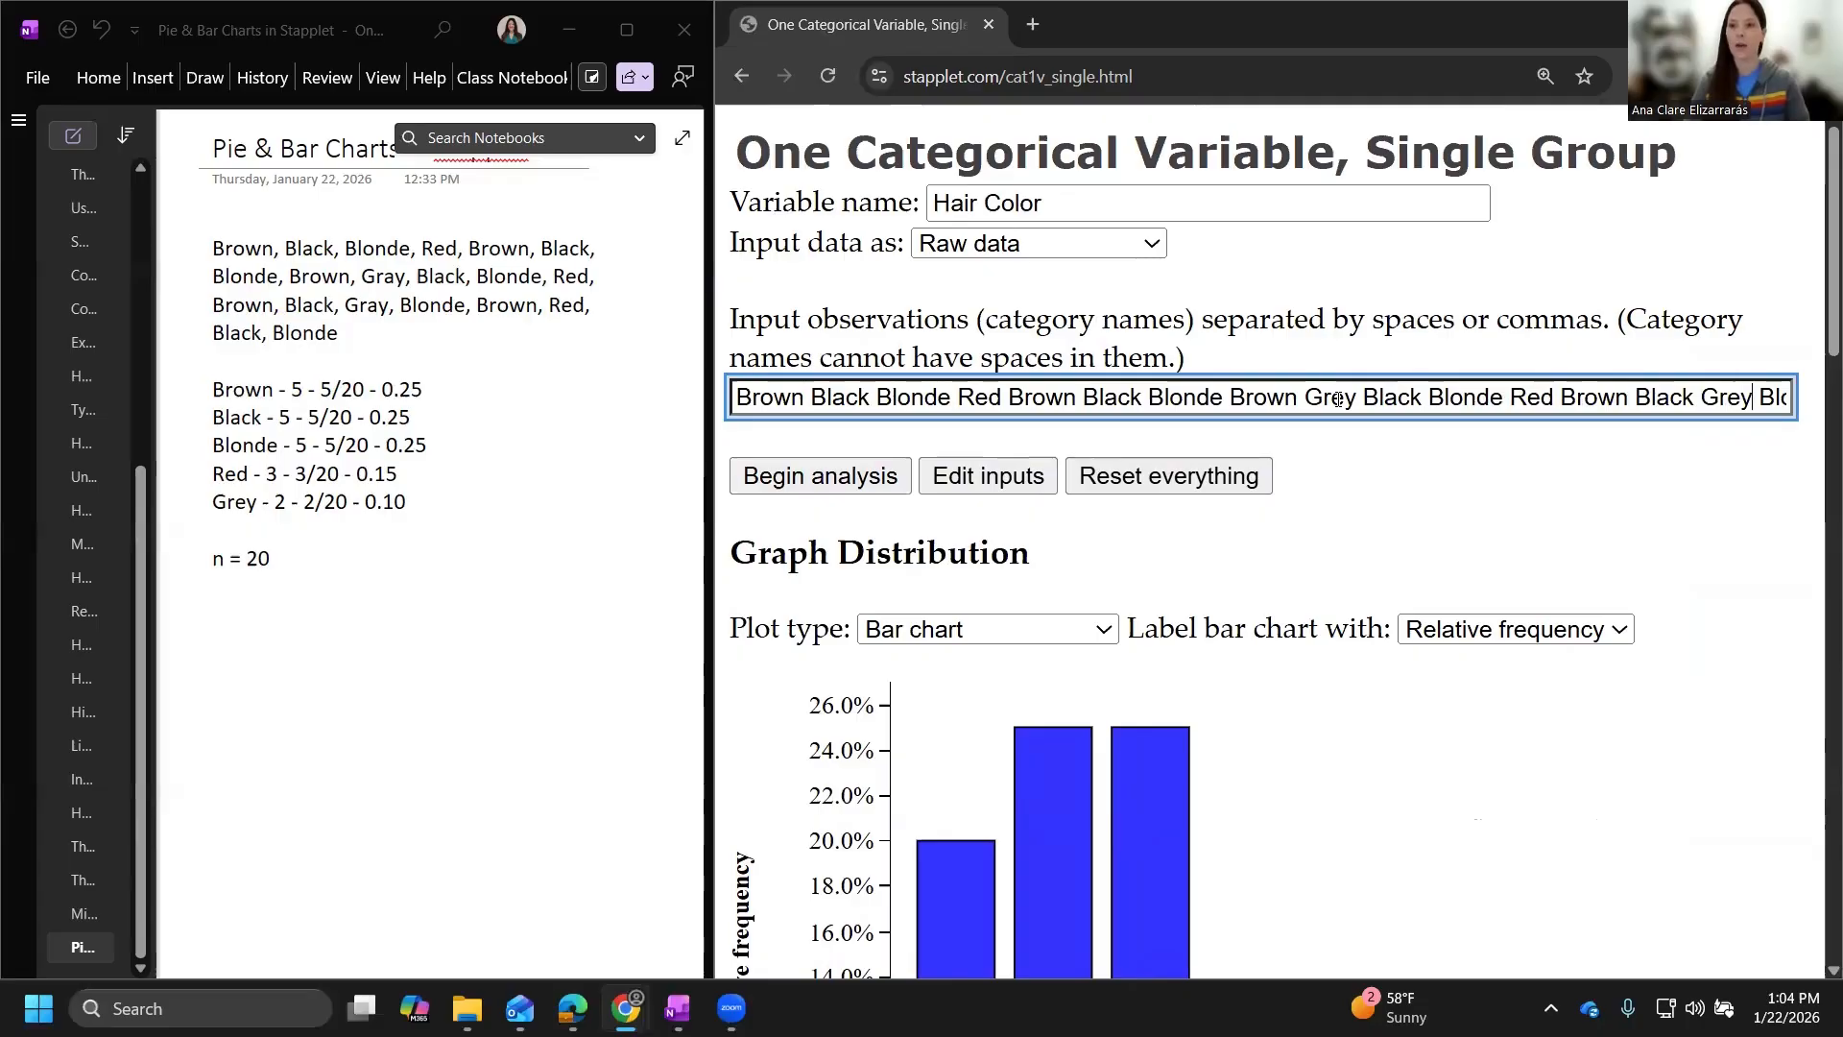
# Capitalize the lowercase red observation near the end of the raw data as Red.
pyautogui.press('Right')
pyautogui.press('Right')
pyautogui.press('Right')
pyautogui.press('Right')
pyautogui.press('Right')
pyautogui.press('Right')
pyautogui.press('Right')
pyautogui.press('Right')
pyautogui.press('Right')
pyautogui.press('Right')
pyautogui.press('Right')
pyautogui.press('Right')
pyautogui.press('Right')
pyautogui.press('Right')
pyautogui.press('Right')
pyautogui.press('Right')
pyautogui.press('Right')
pyautogui.press('Right')
pyautogui.press('Right')
pyautogui.press('Right')
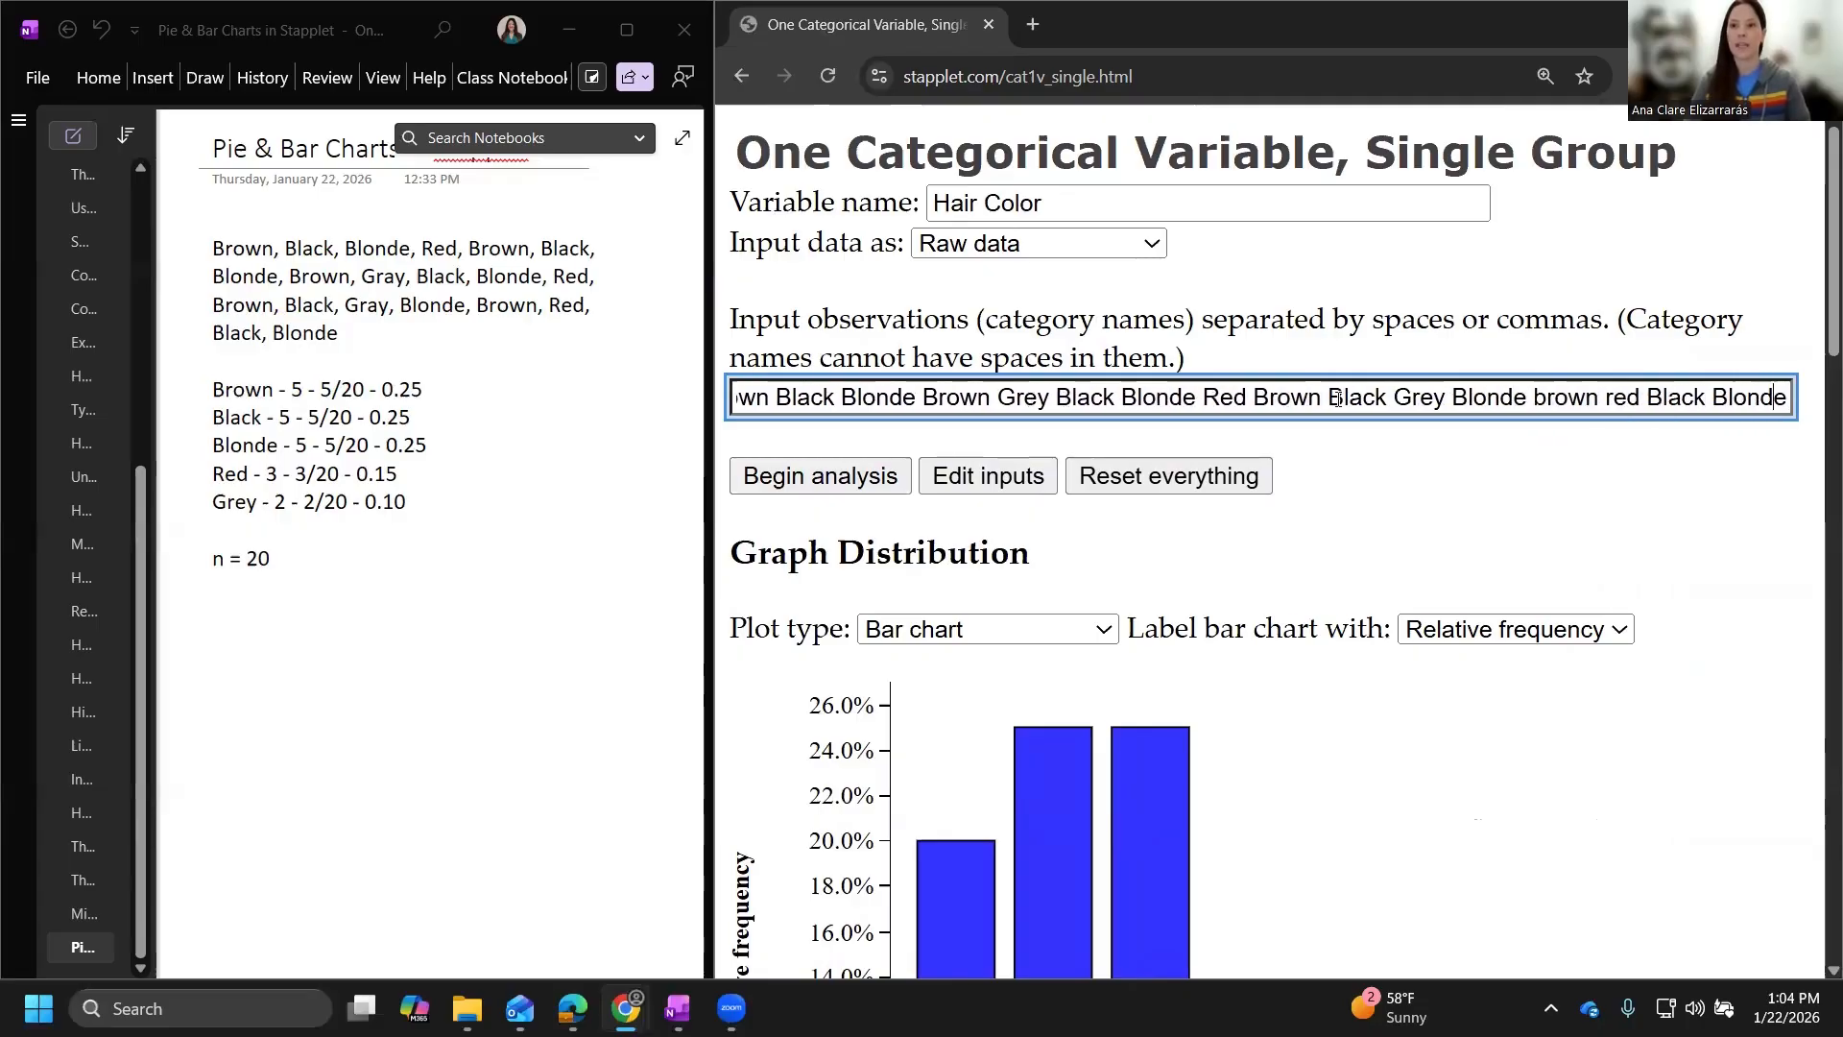
pyautogui.press('Left')
pyautogui.press('Left')
pyautogui.press('Left')
pyautogui.press('Left')
pyautogui.press('Left')
pyautogui.press('Left')
pyautogui.press('Left')
pyautogui.press('Left')
pyautogui.press('Left')
pyautogui.press('Left')
pyautogui.press('Left')
pyautogui.press('Left')
pyautogui.press('Left')
pyautogui.press('Left')
pyautogui.press('Left')
pyautogui.press('BackSpace')
pyautogui.write('R')
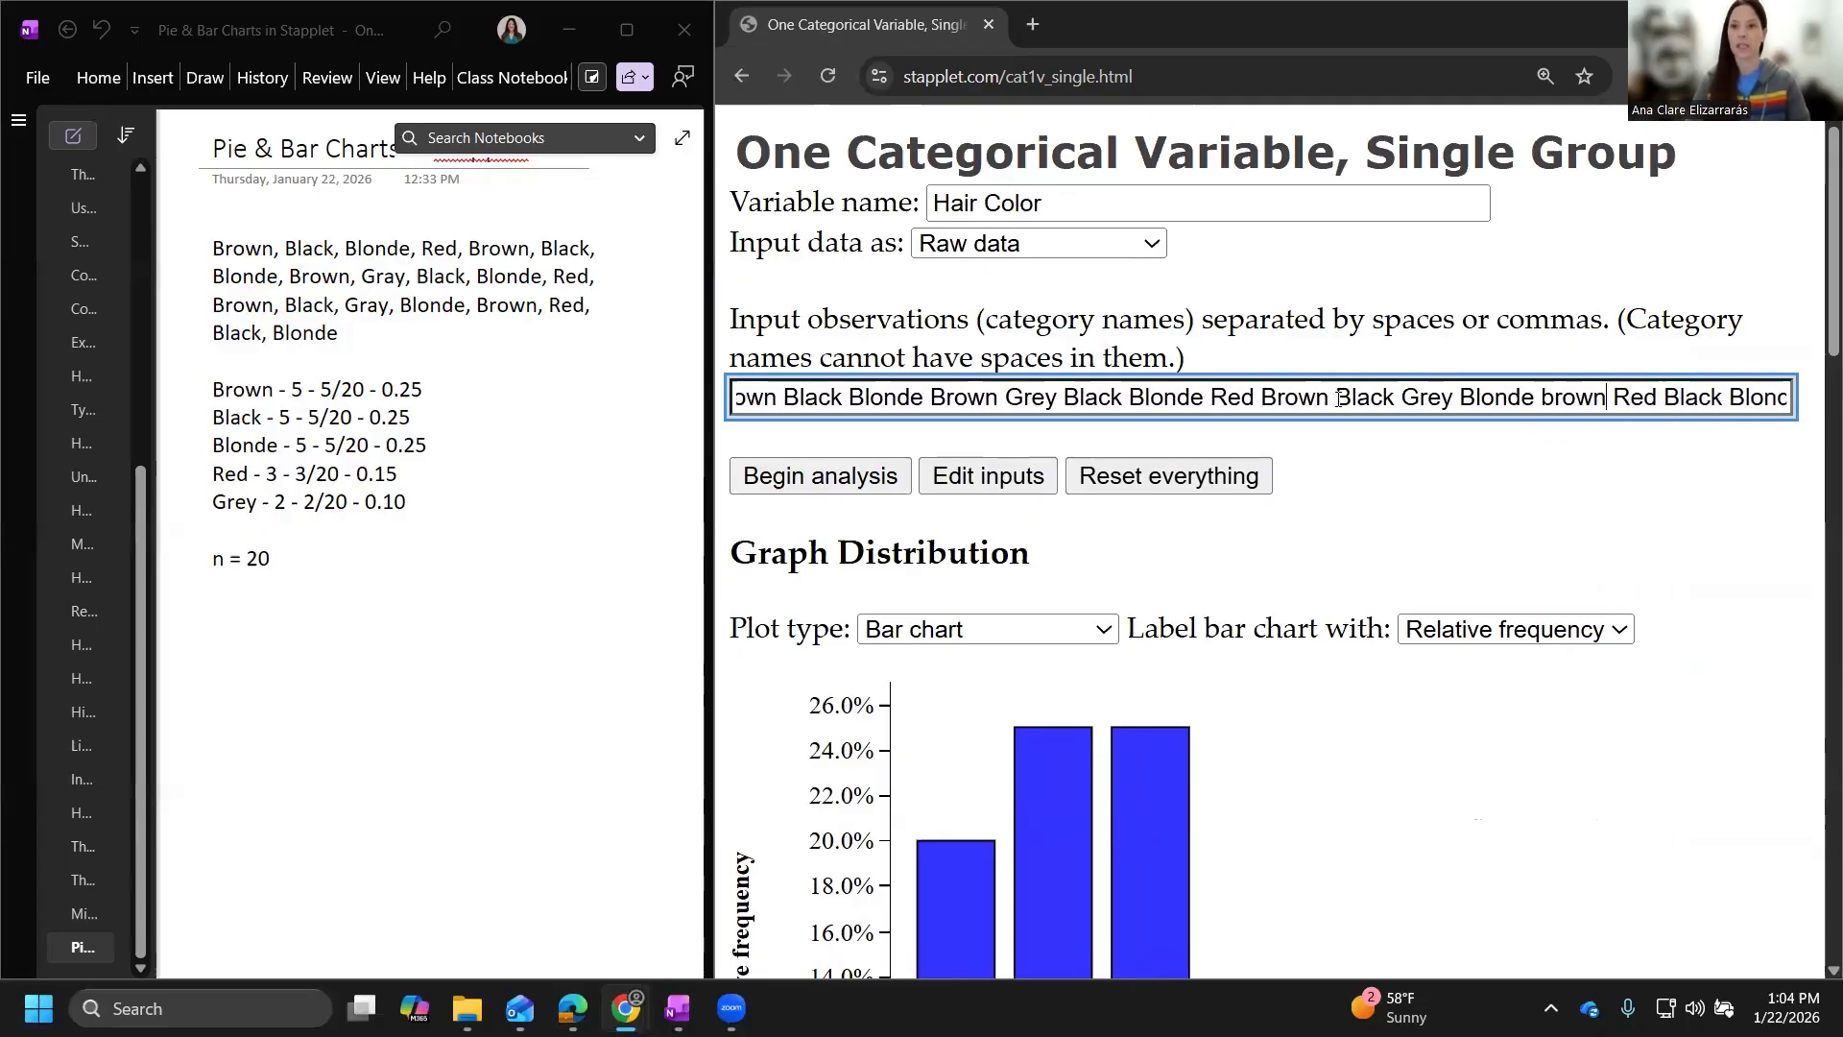
# Capitalize the lowercase brown observation before the last Red as Brown.
pyautogui.press('Left')
pyautogui.press('Left')
pyautogui.press('Left')
pyautogui.press('Left')
pyautogui.press('Left')
pyautogui.press('Left')
pyautogui.press('BackSpace')
pyautogui.write('B')
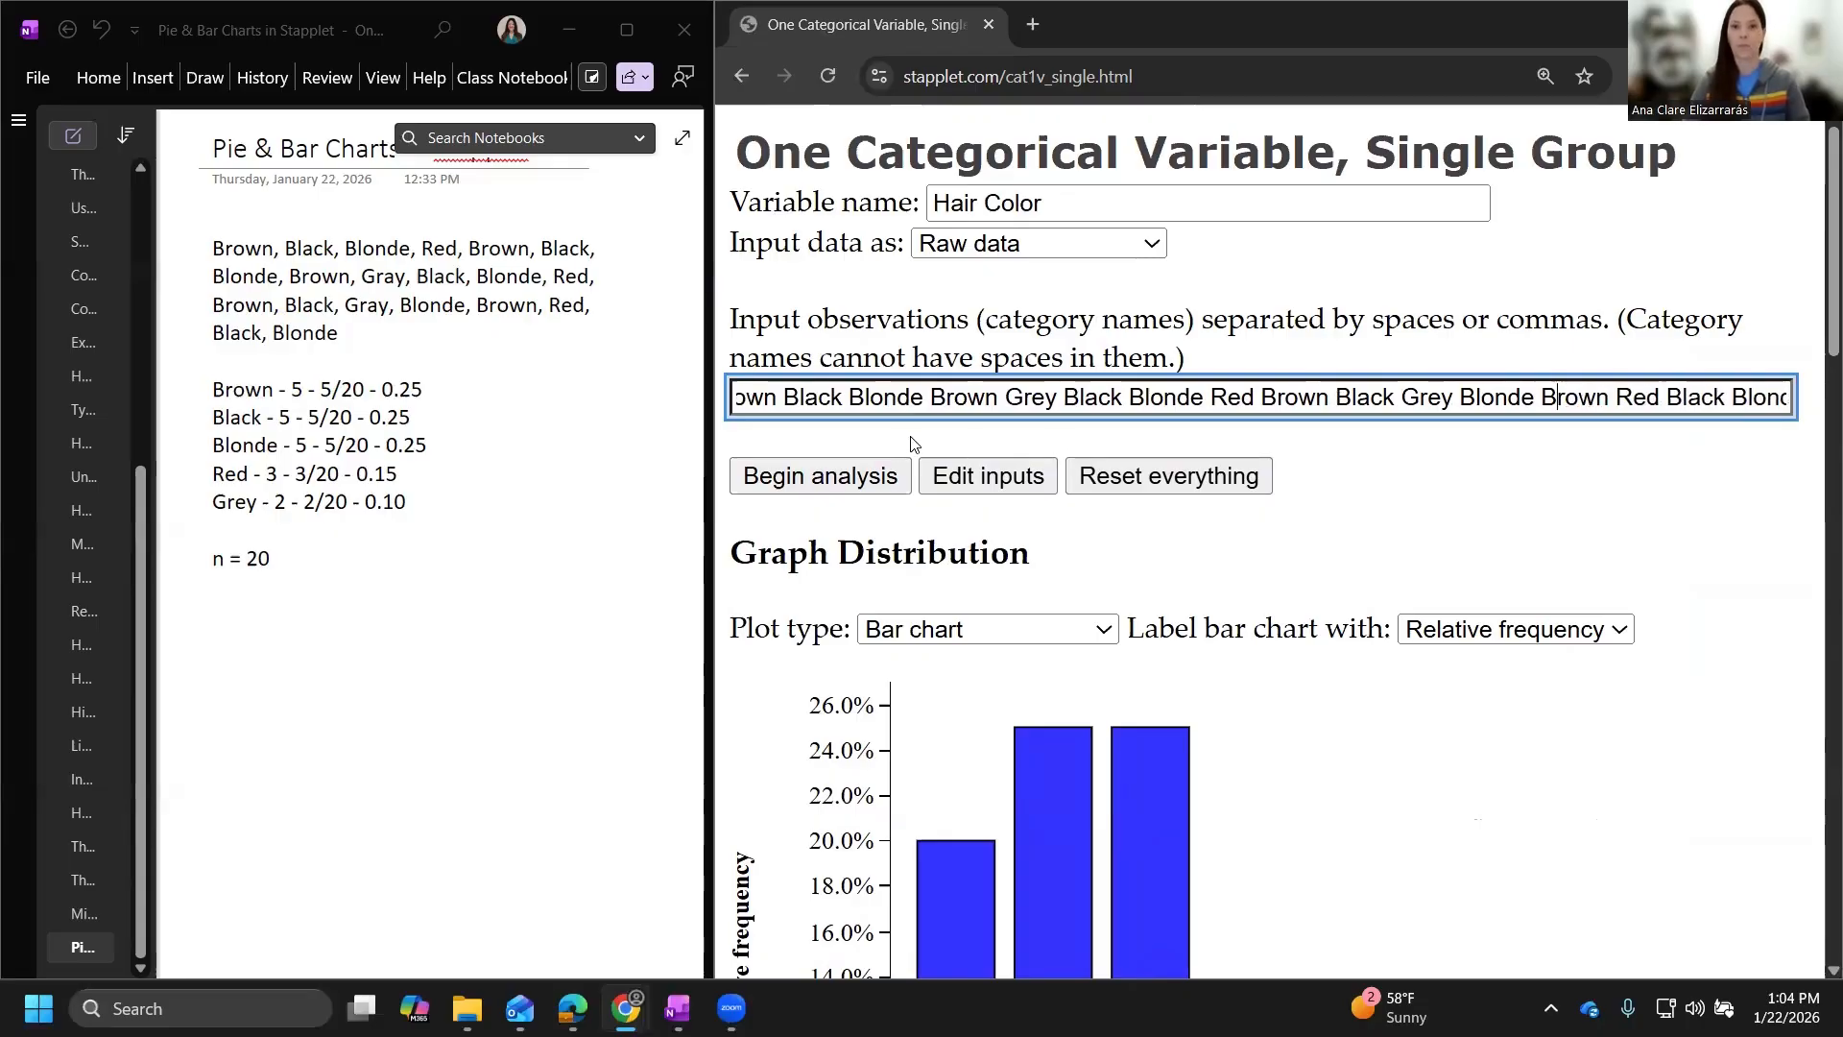
# Rerun the analysis with the corrected observations and review the hair color bar chart.
pyautogui.click(875, 472)
pyautogui.click(1383, 255)
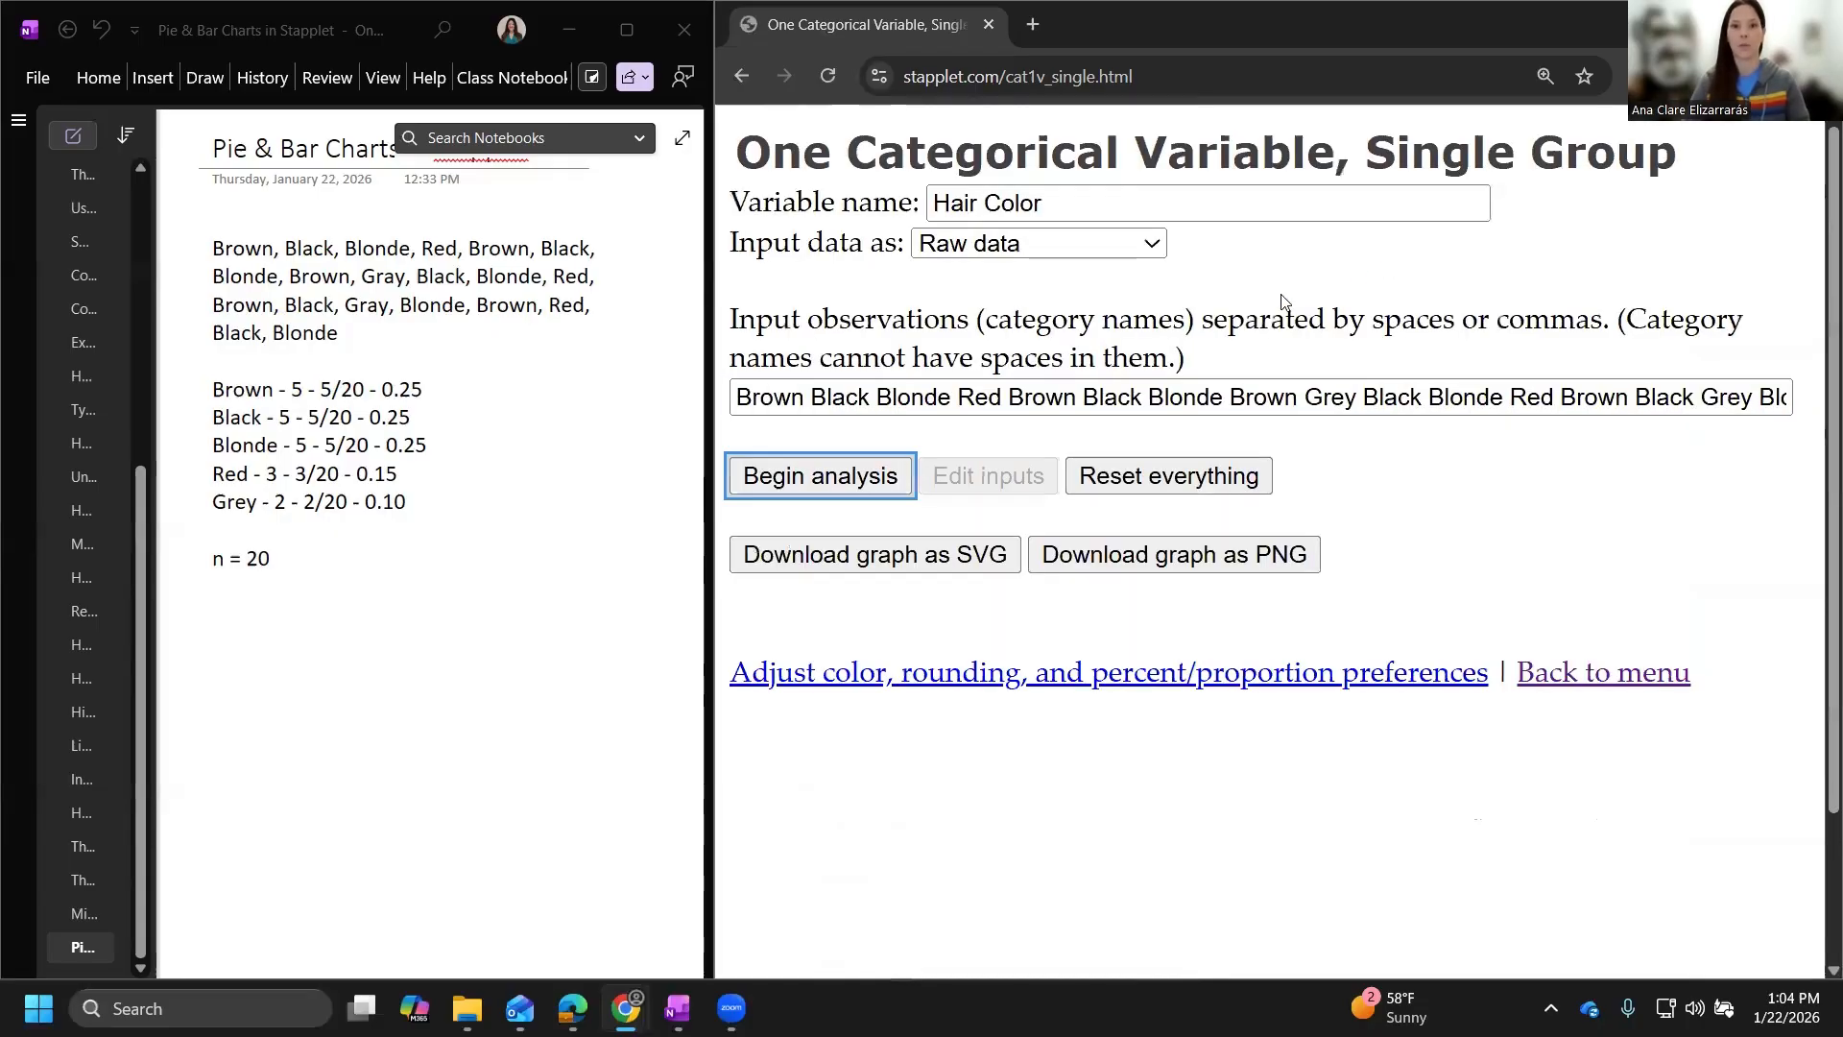
pyautogui.scroll(-5, 817, 490)
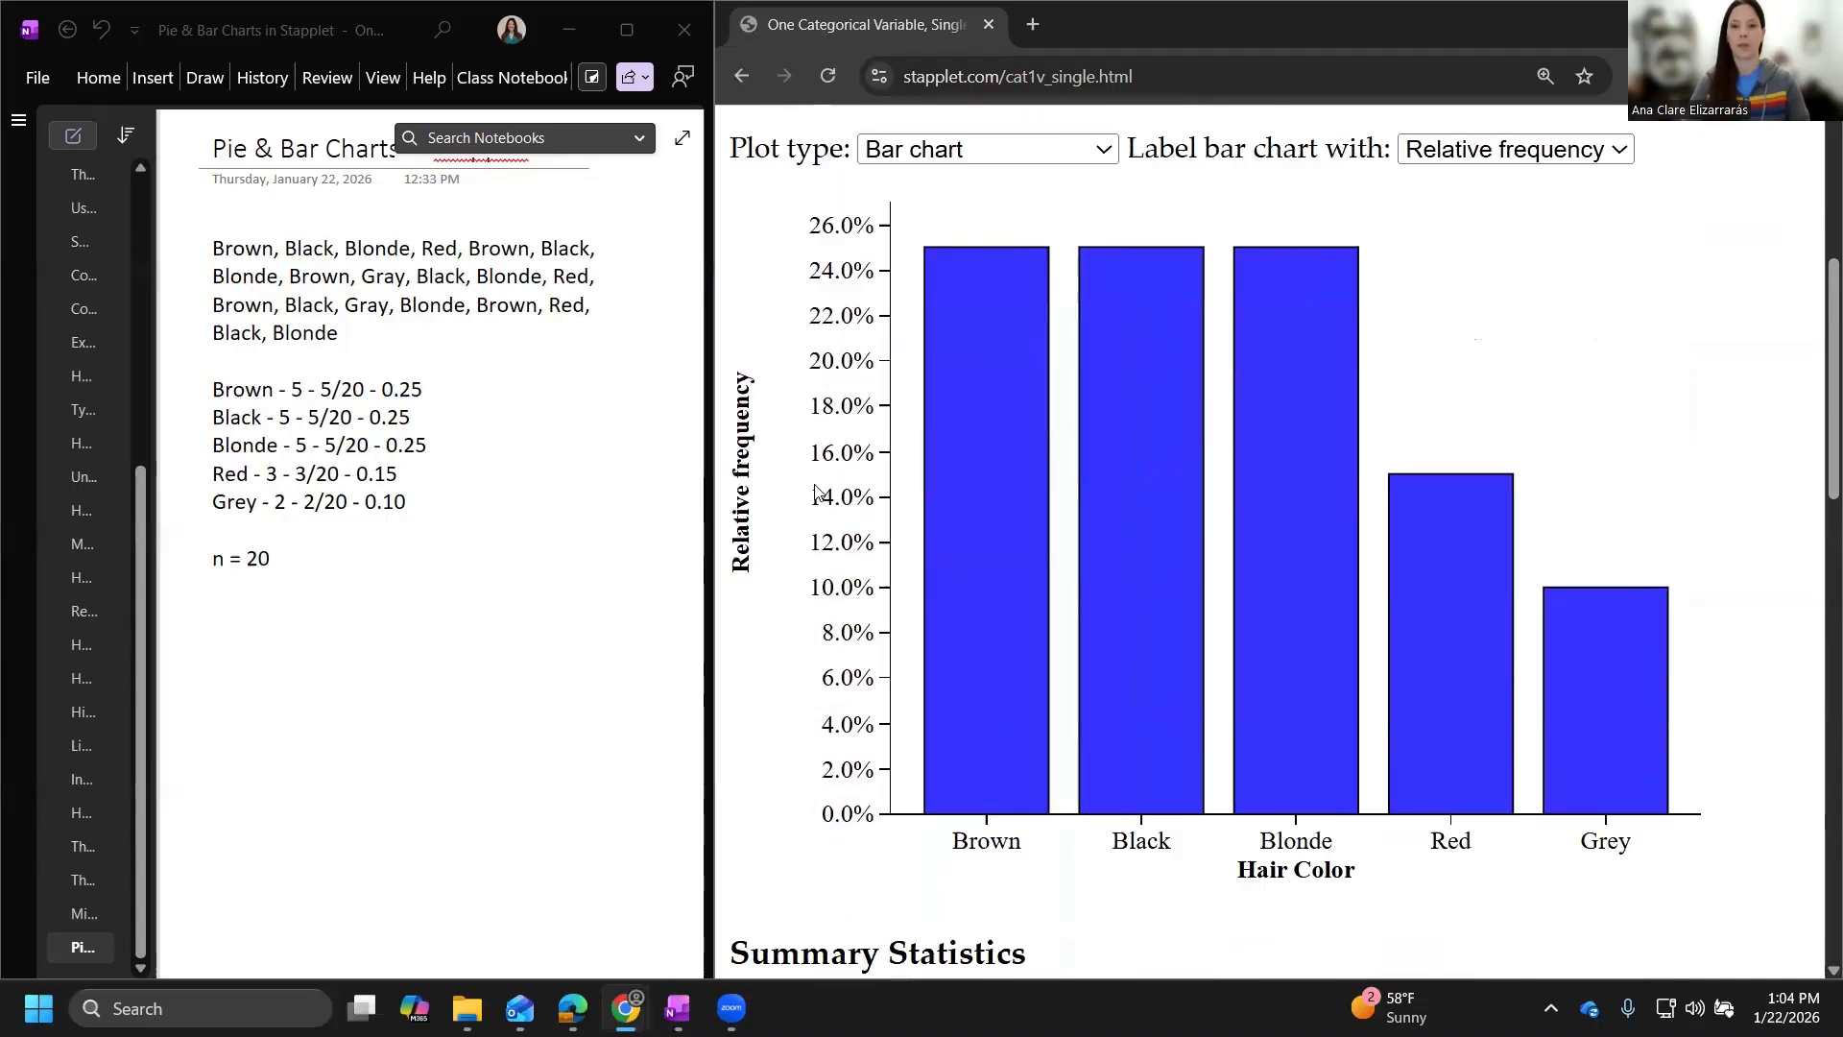